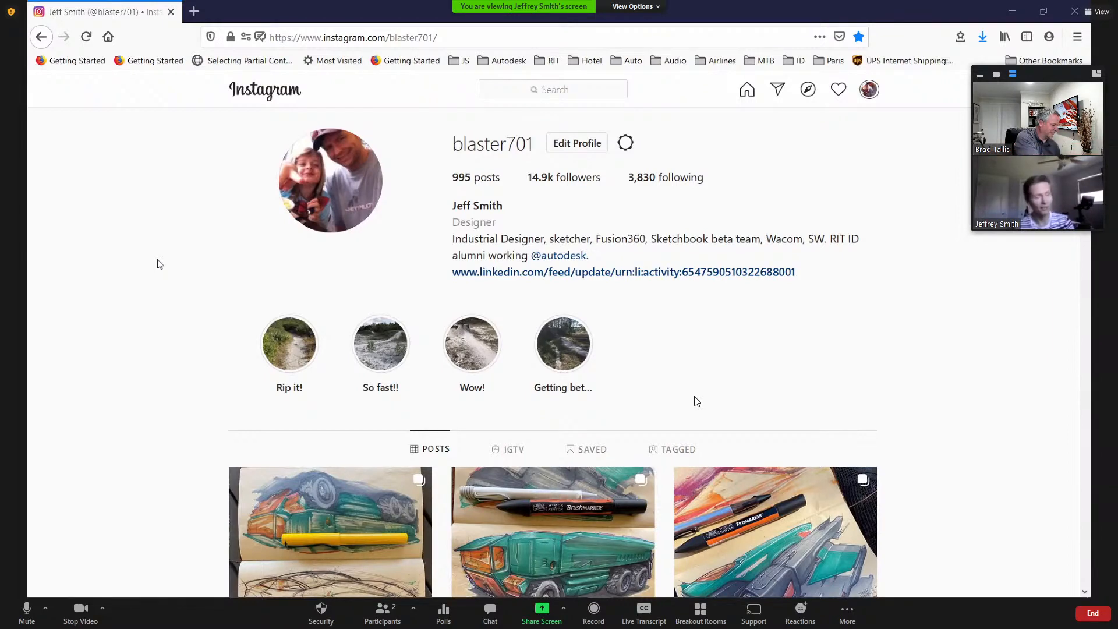
Step: Look through the newest sketch posts on the Instagram profile and view the post of the coloured Lamy pens
{"action": "scroll", "coordinate": [696, 401], "scroll_direction": "down", "scroll_amount": 3}
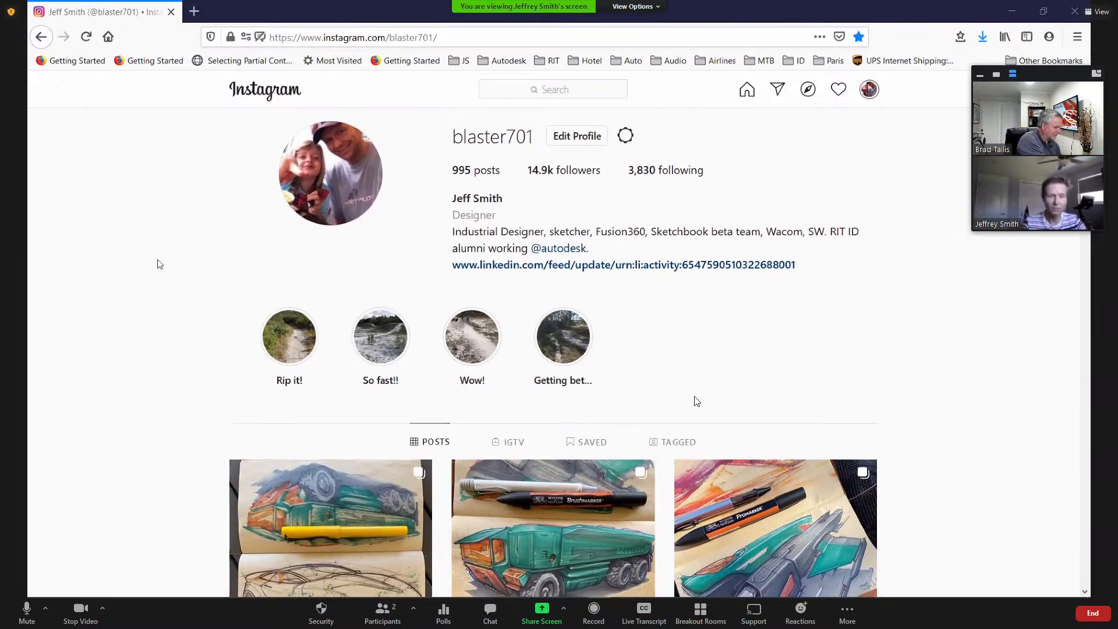
{"action": "scroll", "coordinate": [696, 401], "scroll_direction": "down", "scroll_amount": 5}
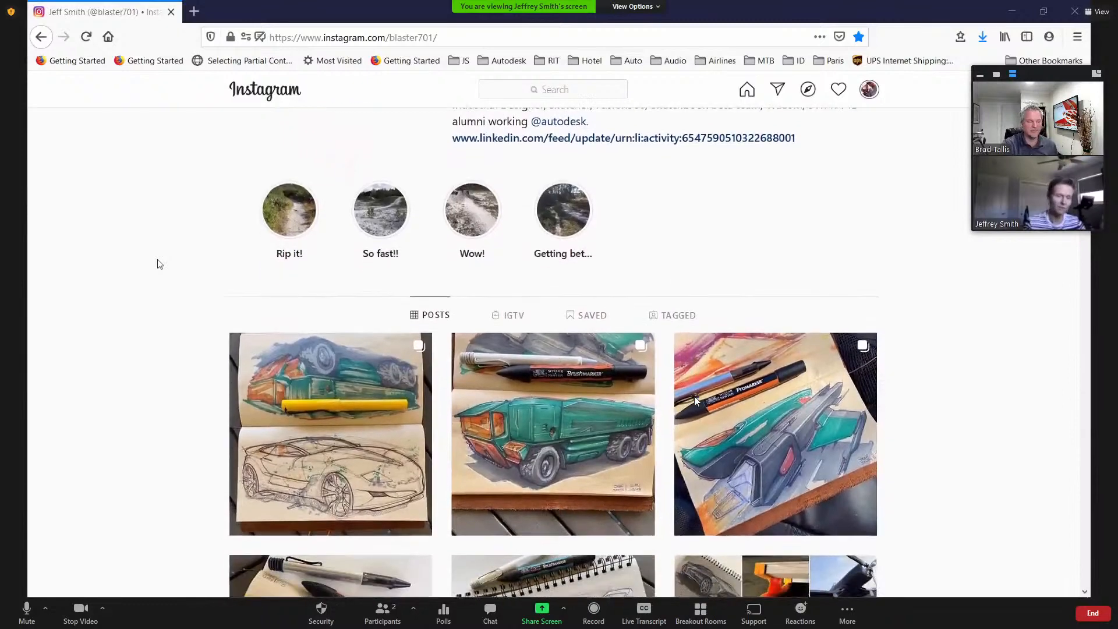
{"action": "scroll", "coordinate": [695, 400], "scroll_direction": "down", "scroll_amount": 2}
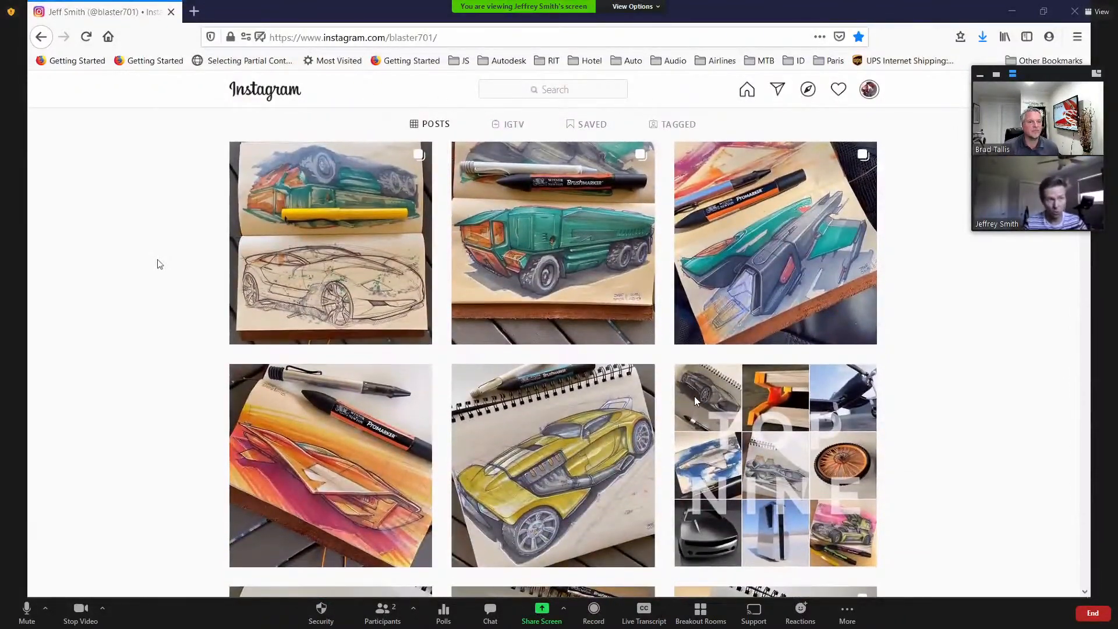
{"action": "scroll", "coordinate": [695, 397], "scroll_direction": "down", "scroll_amount": 5}
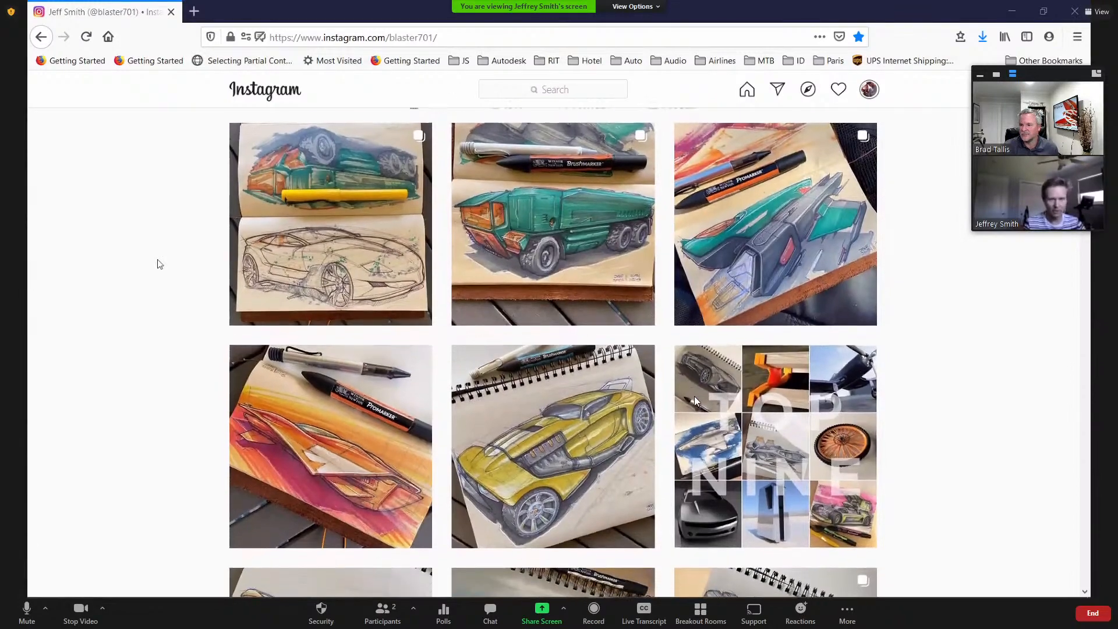
{"action": "scroll", "coordinate": [694, 396], "scroll_direction": "down", "scroll_amount": 5}
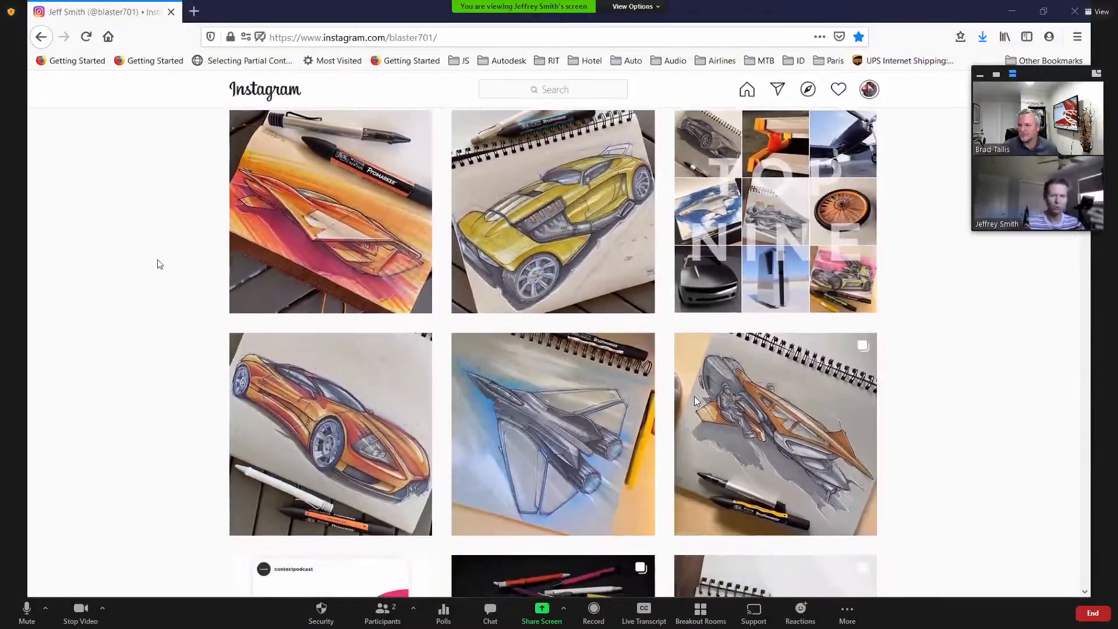
{"action": "scroll", "coordinate": [158, 264], "scroll_direction": "down", "scroll_amount": 1}
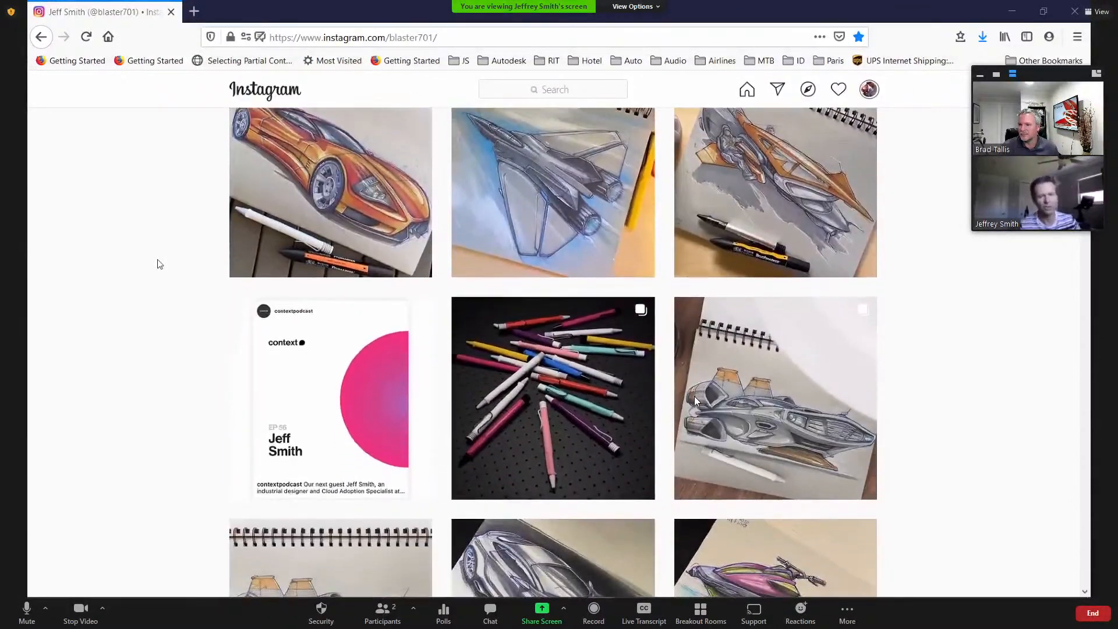
{"action": "left_click", "coordinate": [542, 335]}
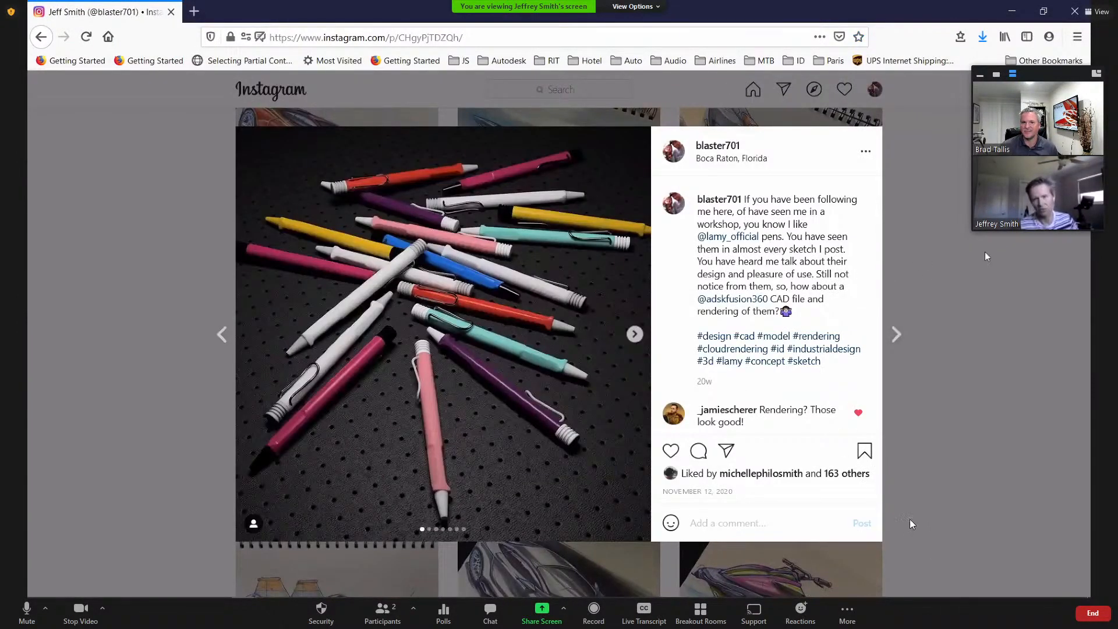
{"action": "key", "text": "Escape"}
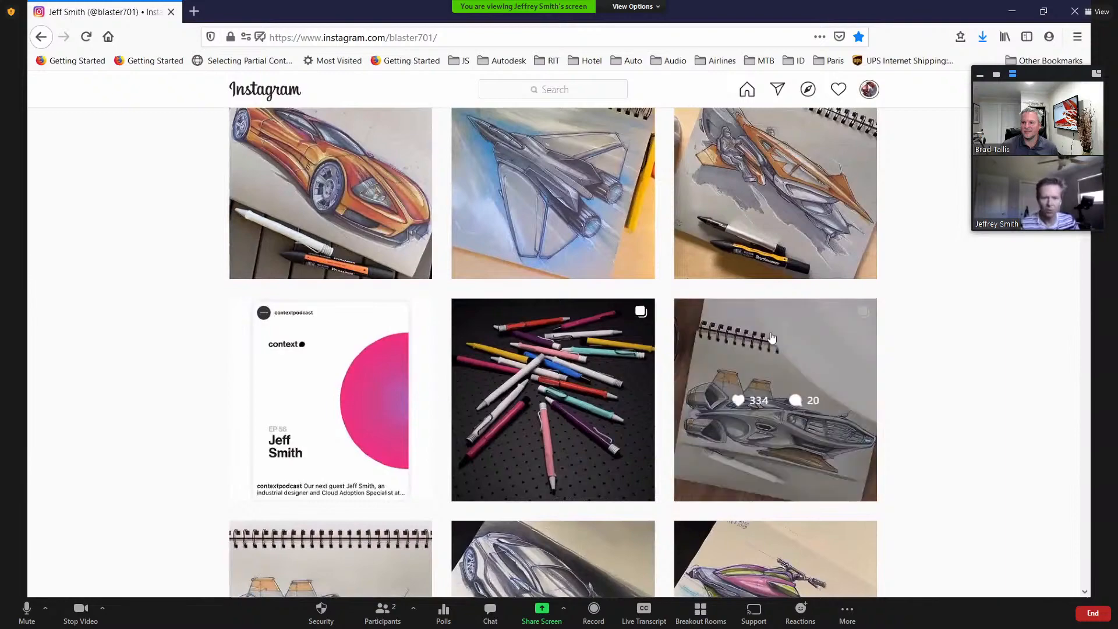
Step: Look further down the posts and view the one with the orange car sketch on the Wacom tablet
{"action": "scroll", "coordinate": [769, 338], "scroll_direction": "down", "scroll_amount": 6}
{"action": "scroll", "coordinate": [533, 400], "scroll_direction": "down", "scroll_amount": 4}
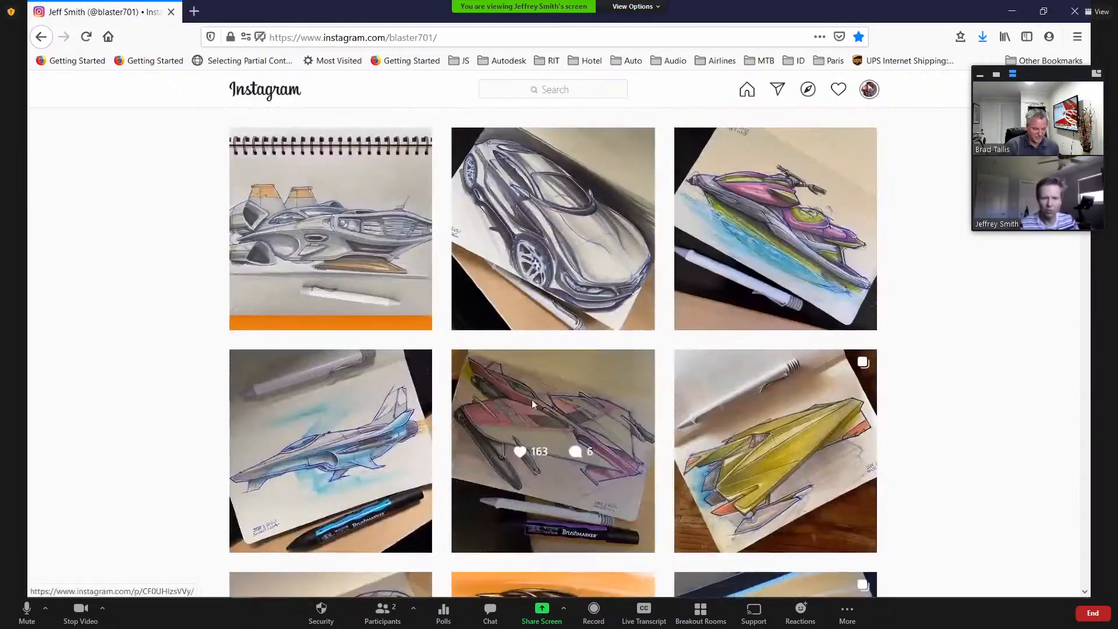
{"action": "scroll", "coordinate": [469, 429], "scroll_direction": "down", "scroll_amount": 1}
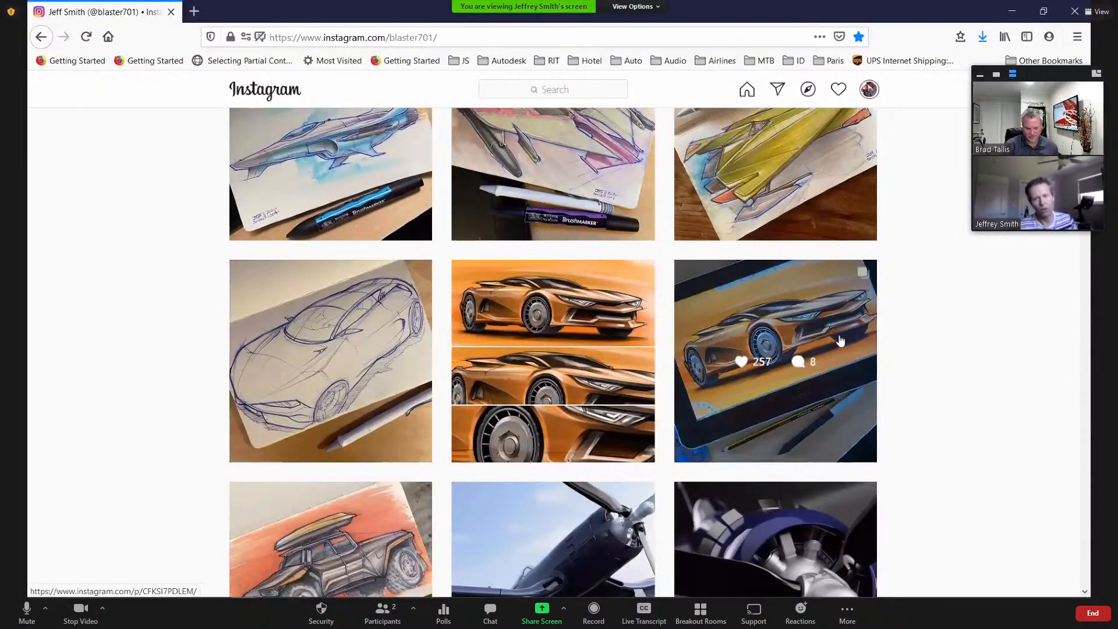
{"action": "left_click", "coordinate": [842, 328]}
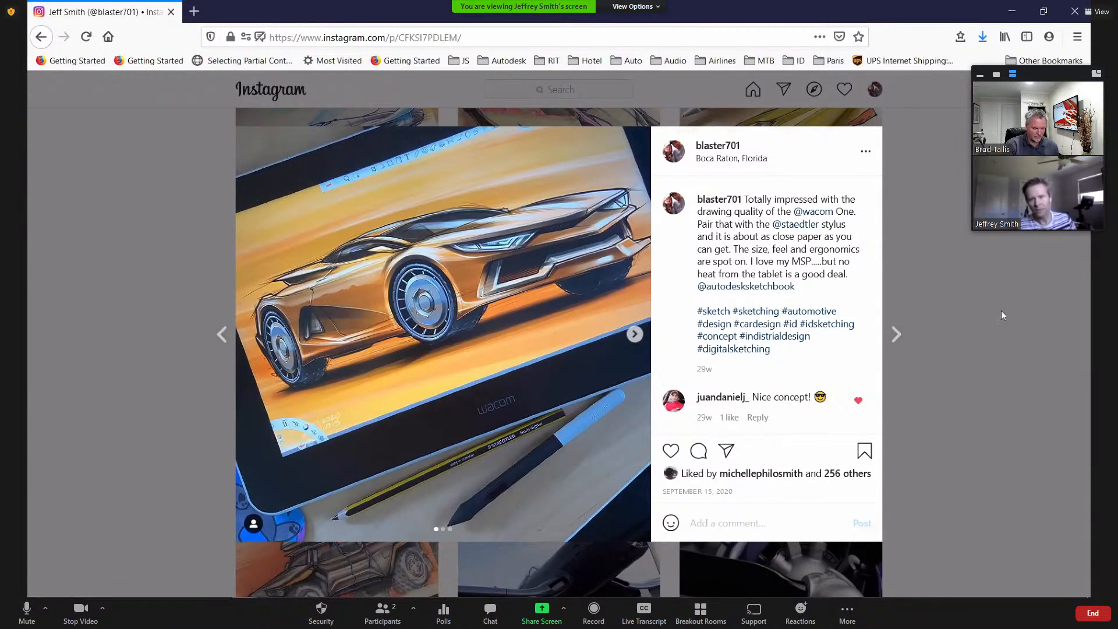
{"action": "left_click", "coordinate": [975, 278]}
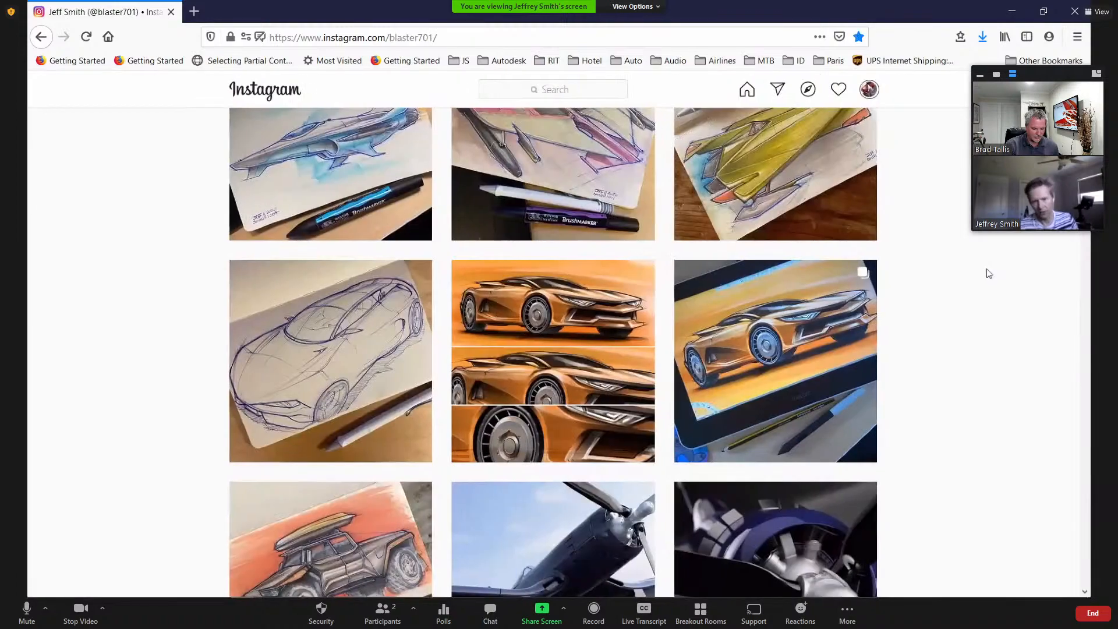
Step: Examine the profile's older posts of vehicle sketches, product renderings and Fusion 360 models
{"action": "scroll", "coordinate": [525, 391], "scroll_direction": "down", "scroll_amount": 7}
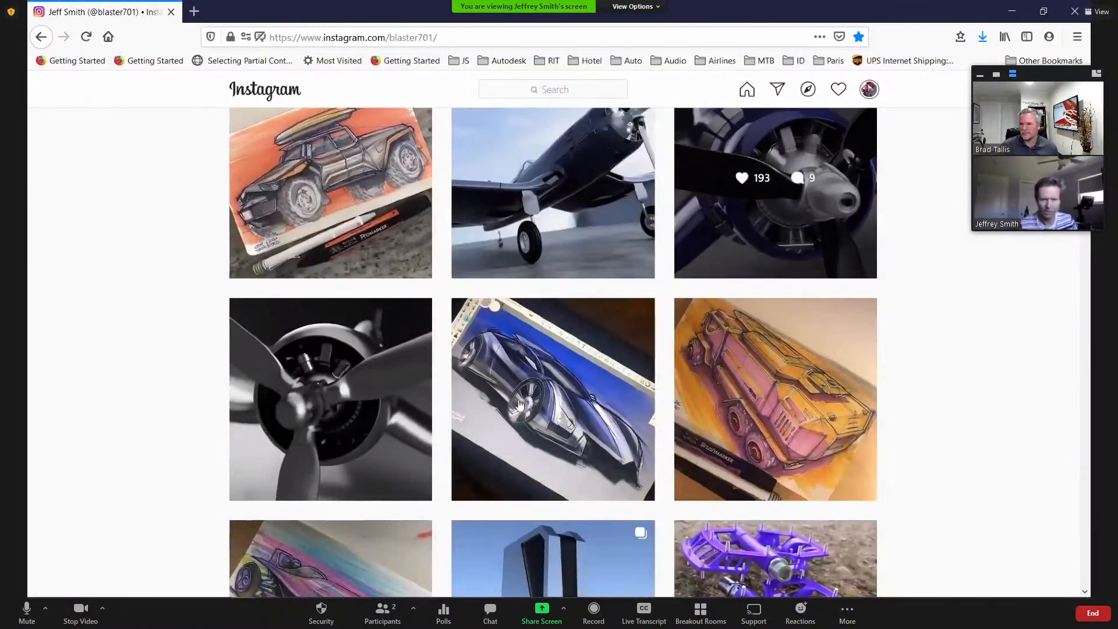
{"action": "scroll", "coordinate": [728, 233], "scroll_direction": "down", "scroll_amount": 5}
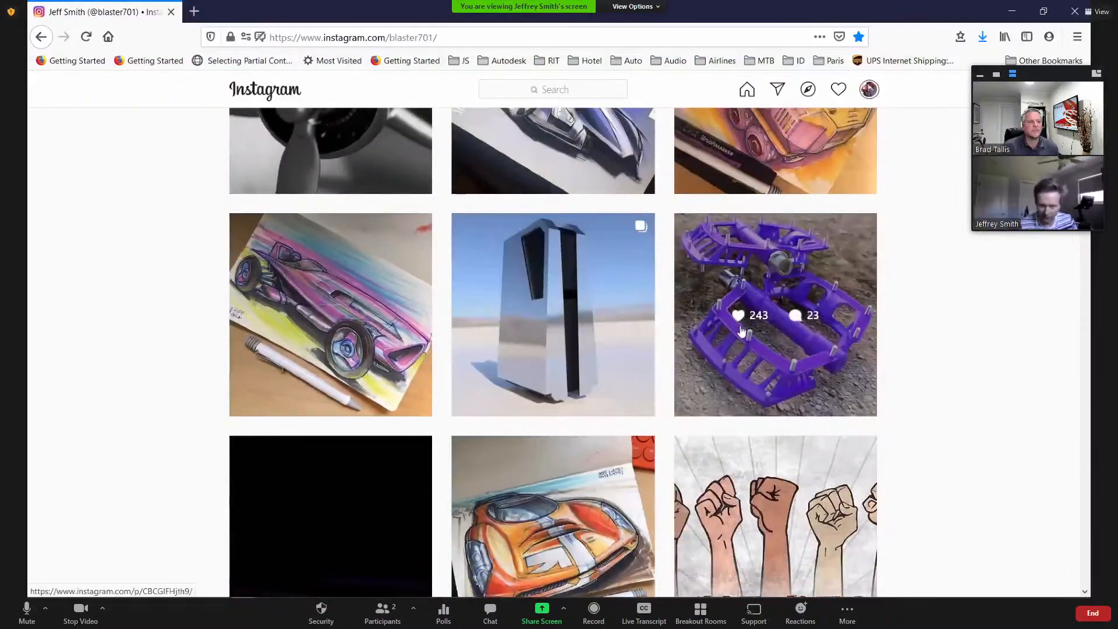
{"action": "scroll", "coordinate": [583, 408], "scroll_direction": "down", "scroll_amount": 4}
{"action": "scroll", "coordinate": [582, 419], "scroll_direction": "down", "scroll_amount": 5}
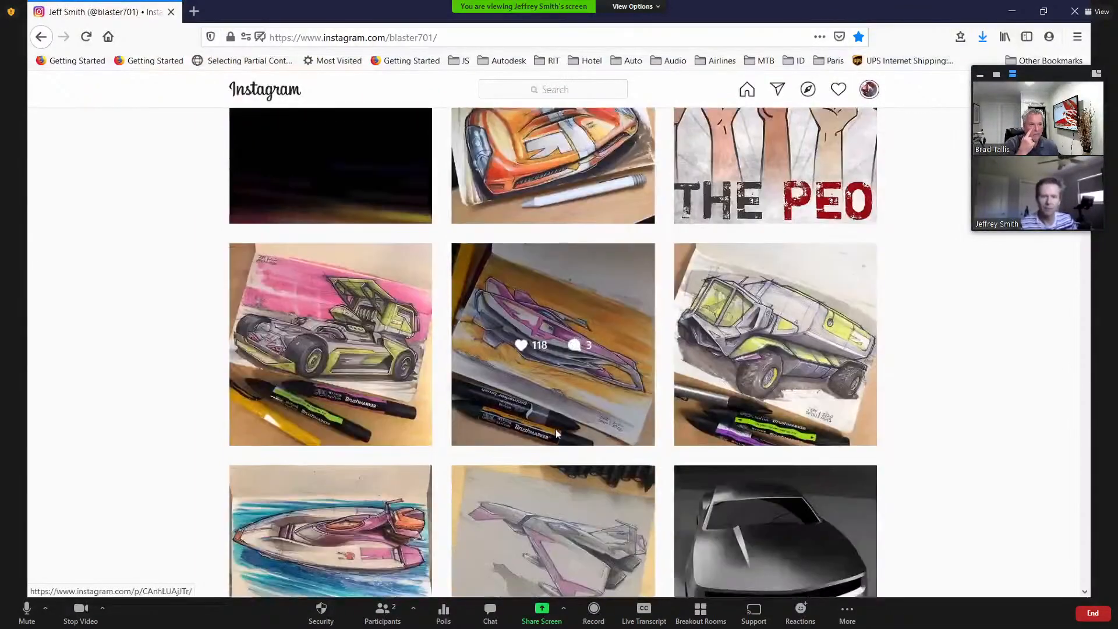
{"action": "scroll", "coordinate": [436, 407], "scroll_direction": "down", "scroll_amount": 7}
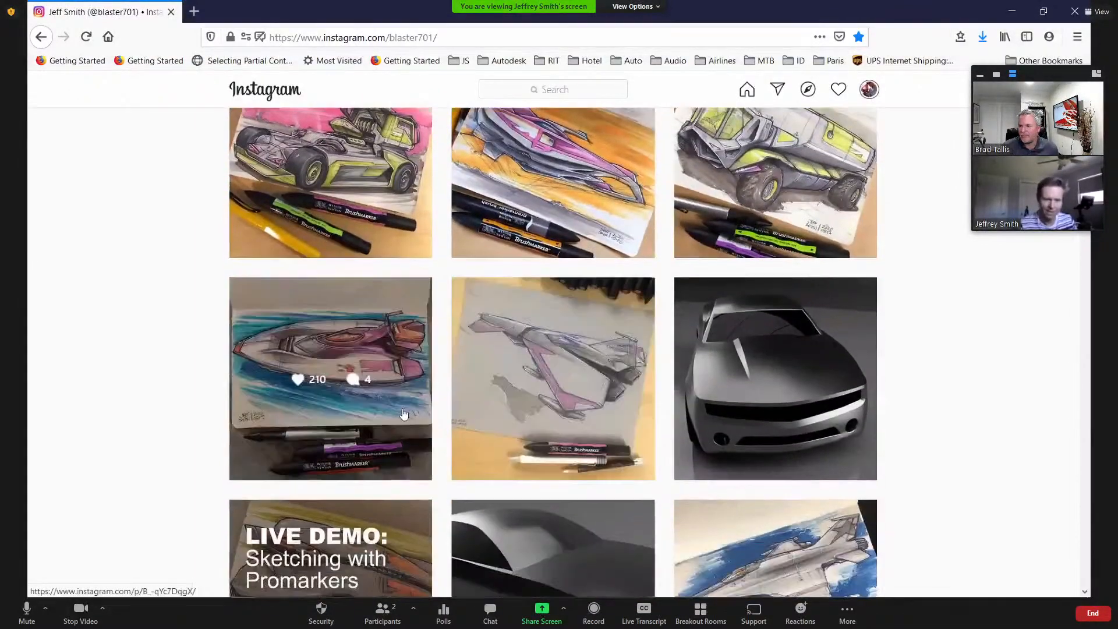
{"action": "scroll", "coordinate": [404, 414], "scroll_direction": "down", "scroll_amount": 2}
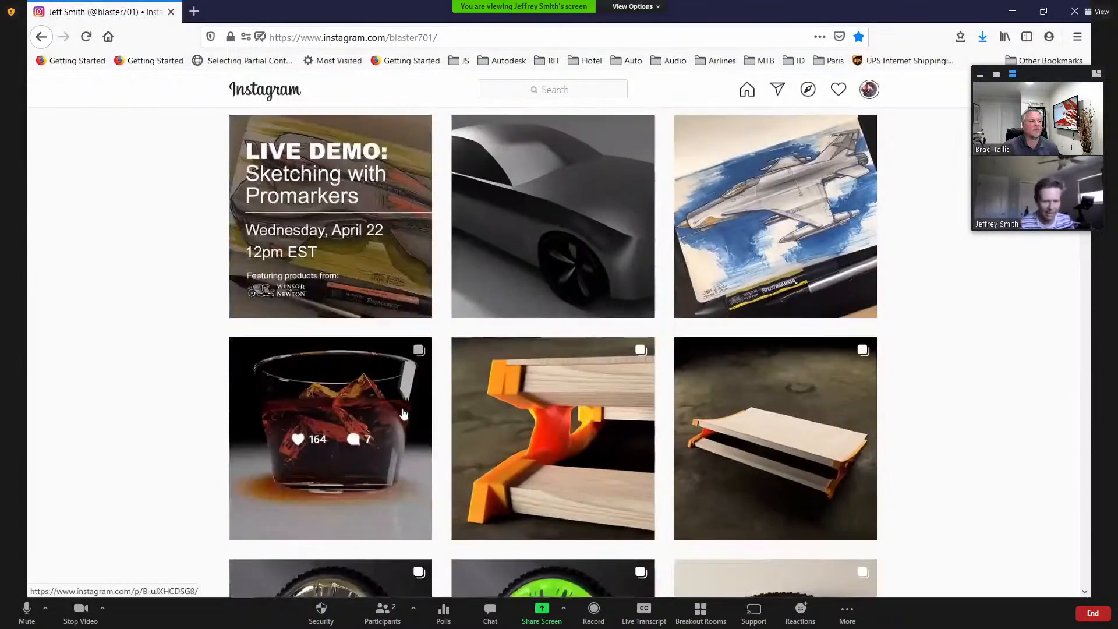
{"action": "scroll", "coordinate": [404, 413], "scroll_direction": "down", "scroll_amount": 8}
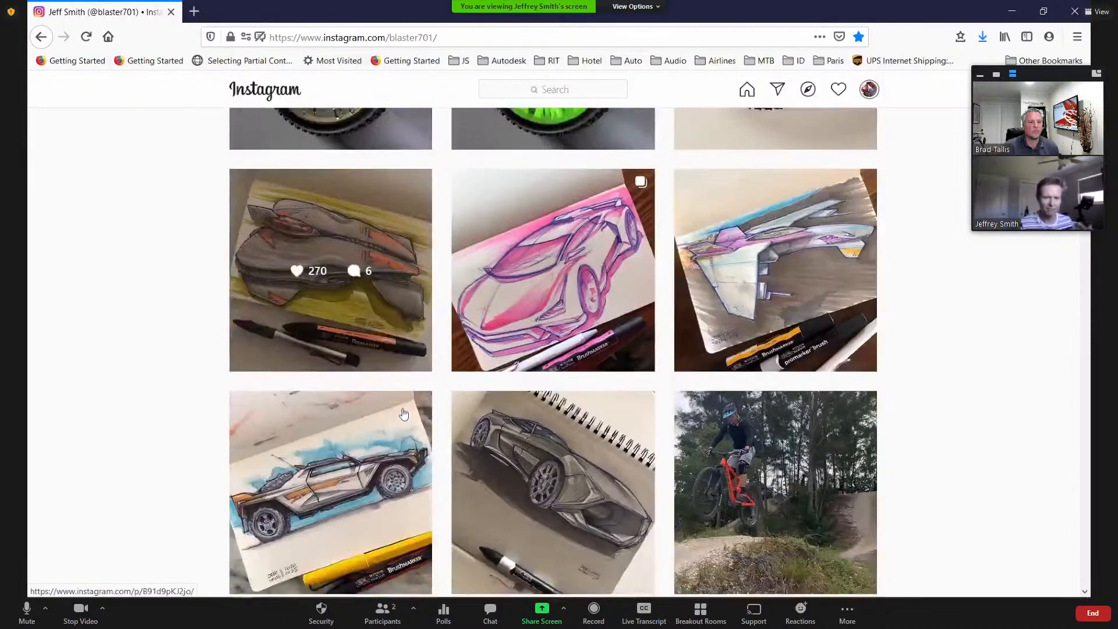
{"action": "scroll", "coordinate": [404, 413], "scroll_direction": "down", "scroll_amount": 5}
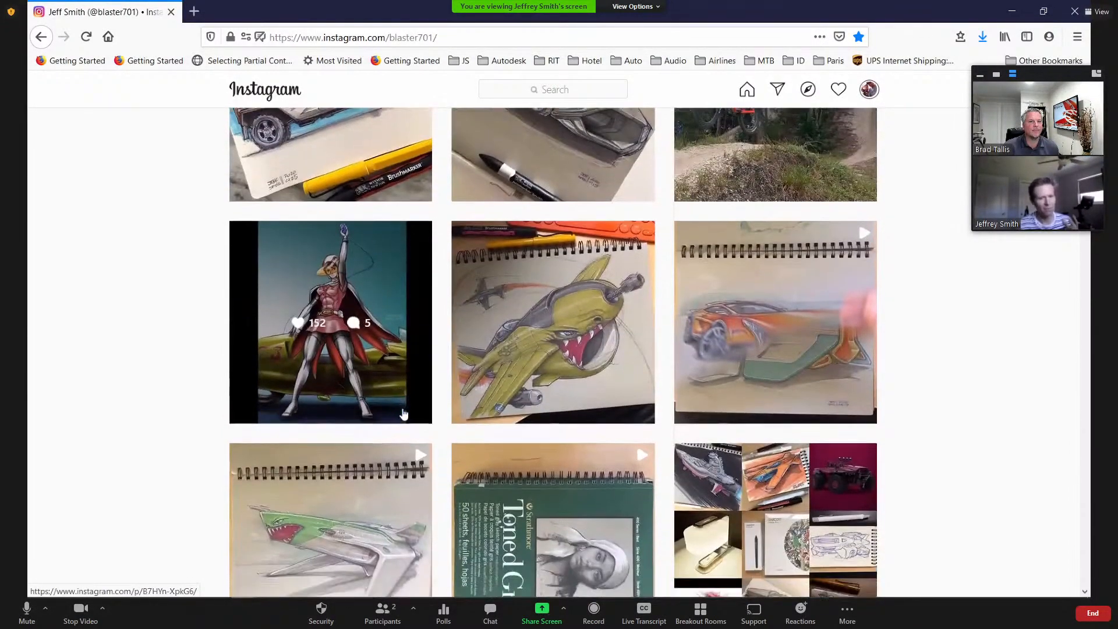
{"action": "scroll", "coordinate": [403, 413], "scroll_direction": "down", "scroll_amount": 1}
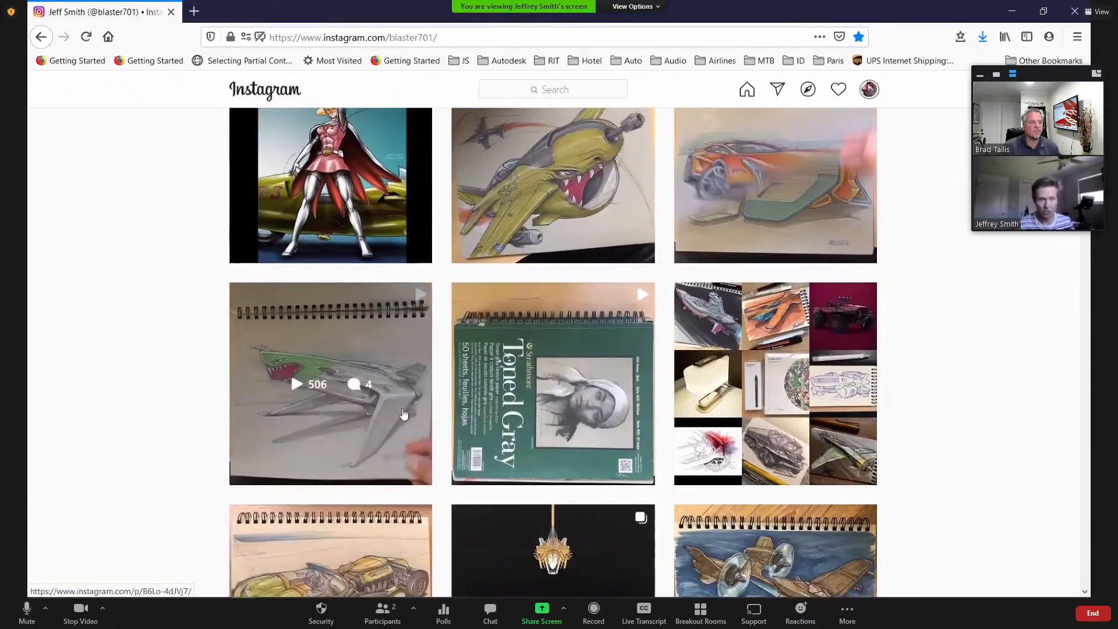
{"action": "scroll", "coordinate": [403, 413], "scroll_direction": "down", "scroll_amount": 1}
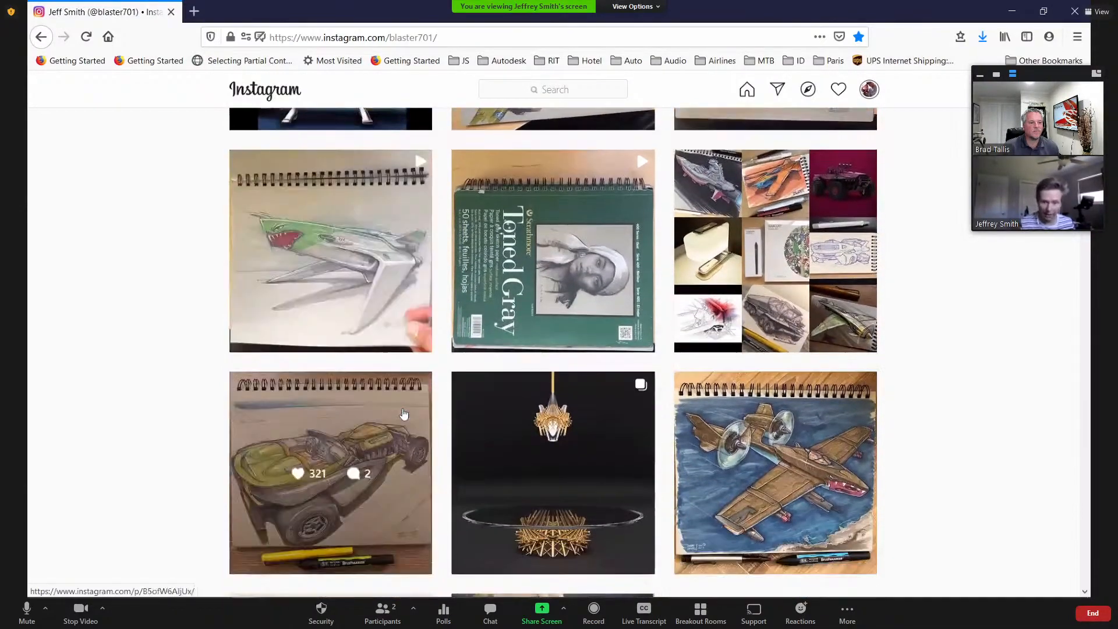
{"action": "scroll", "coordinate": [403, 413], "scroll_direction": "down", "scroll_amount": 1}
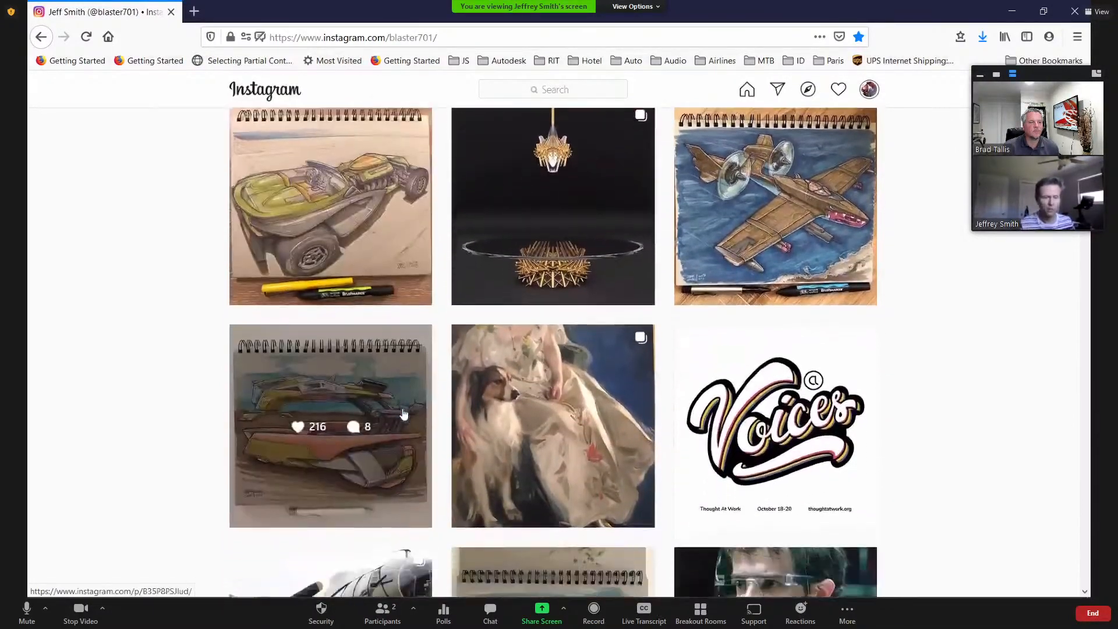
{"action": "scroll", "coordinate": [404, 414], "scroll_direction": "down", "scroll_amount": 2}
{"action": "scroll", "coordinate": [404, 414], "scroll_direction": "down", "scroll_amount": 3}
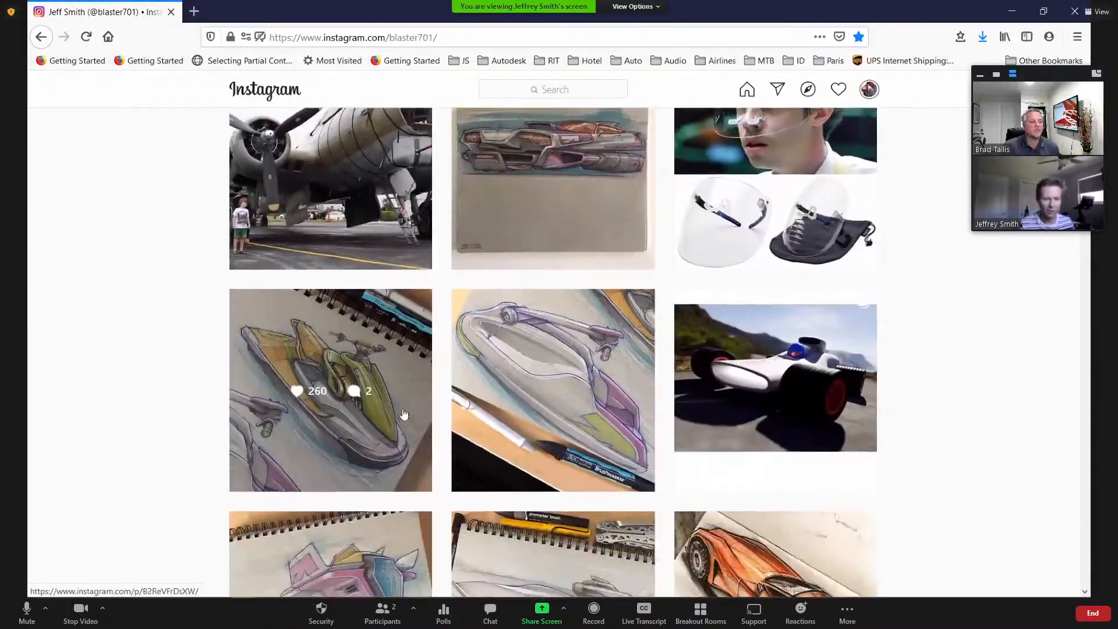
{"action": "scroll", "coordinate": [404, 413], "scroll_direction": "down", "scroll_amount": 2}
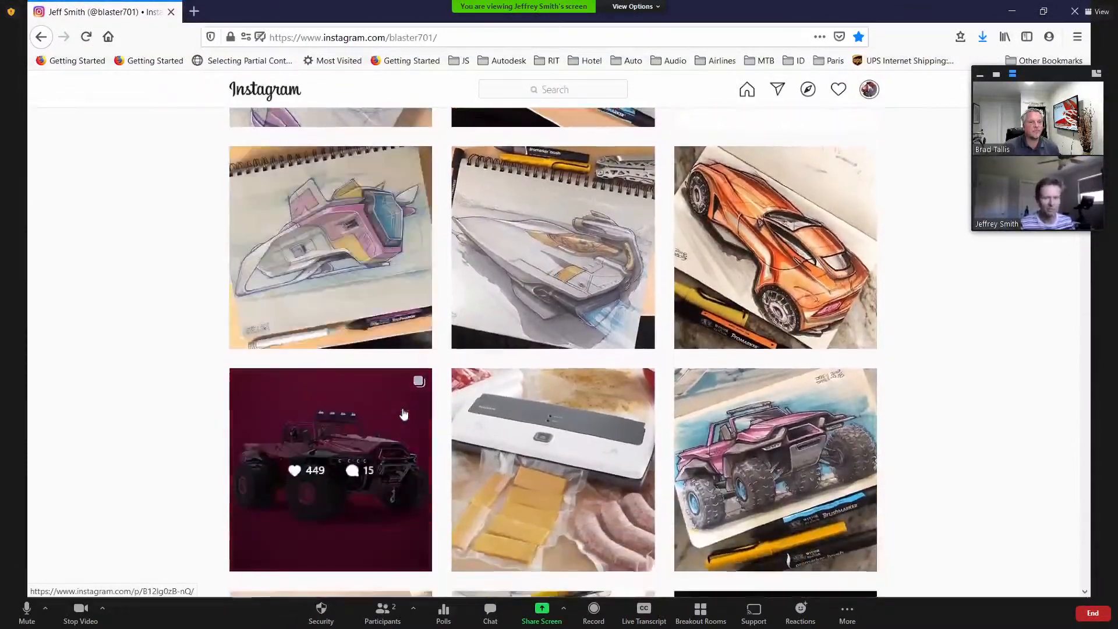
{"action": "scroll", "coordinate": [404, 413], "scroll_direction": "down", "scroll_amount": 2}
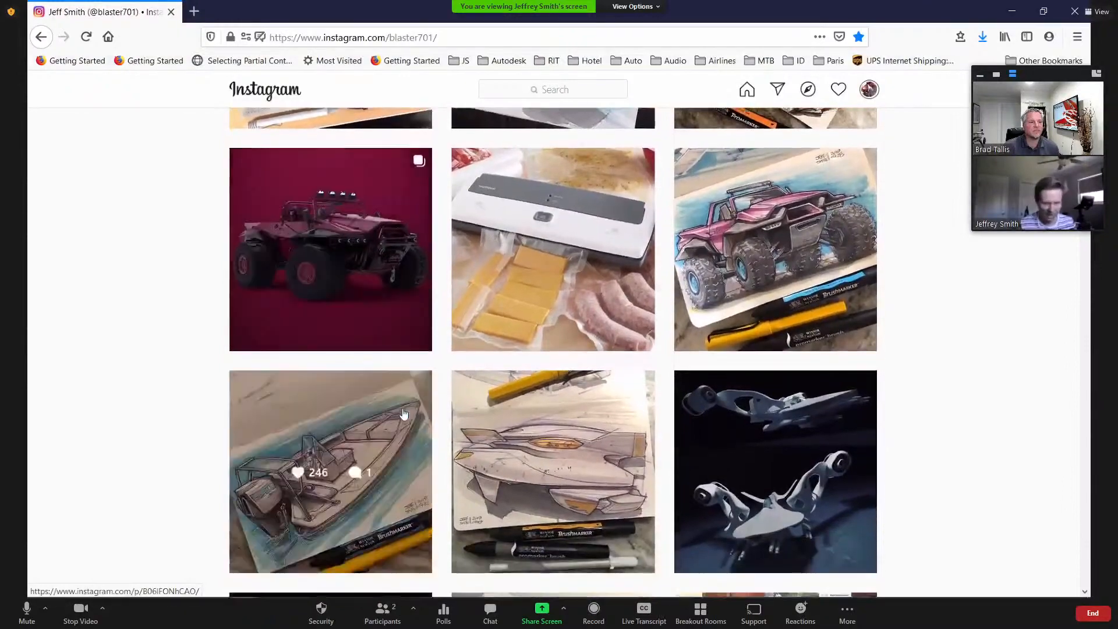
{"action": "scroll", "coordinate": [403, 413], "scroll_direction": "down", "scroll_amount": 2}
{"action": "scroll", "coordinate": [404, 414], "scroll_direction": "down", "scroll_amount": 1}
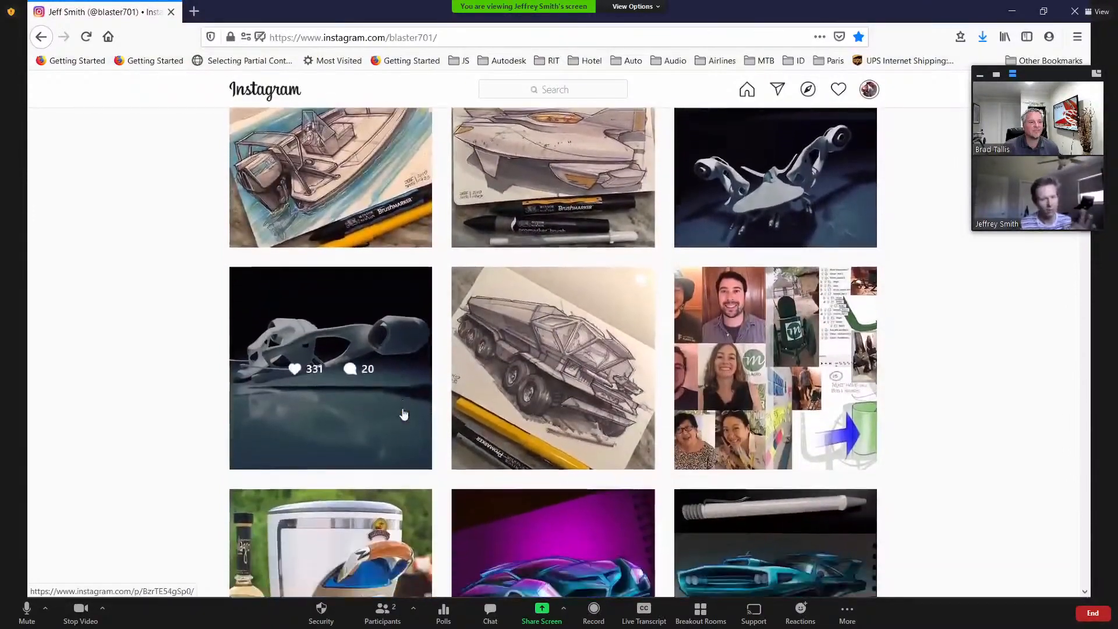
{"action": "scroll", "coordinate": [403, 414], "scroll_direction": "down", "scroll_amount": 2}
{"action": "scroll", "coordinate": [403, 413], "scroll_direction": "down", "scroll_amount": 2}
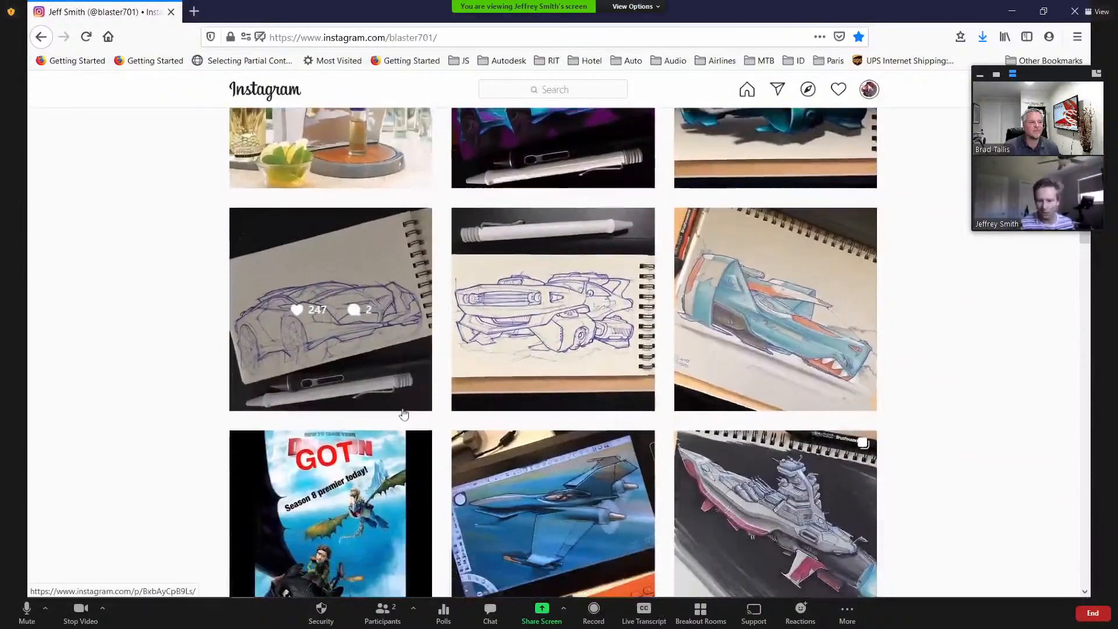
{"action": "scroll", "coordinate": [404, 413], "scroll_direction": "down", "scroll_amount": 2}
{"action": "scroll", "coordinate": [404, 414], "scroll_direction": "down", "scroll_amount": 4}
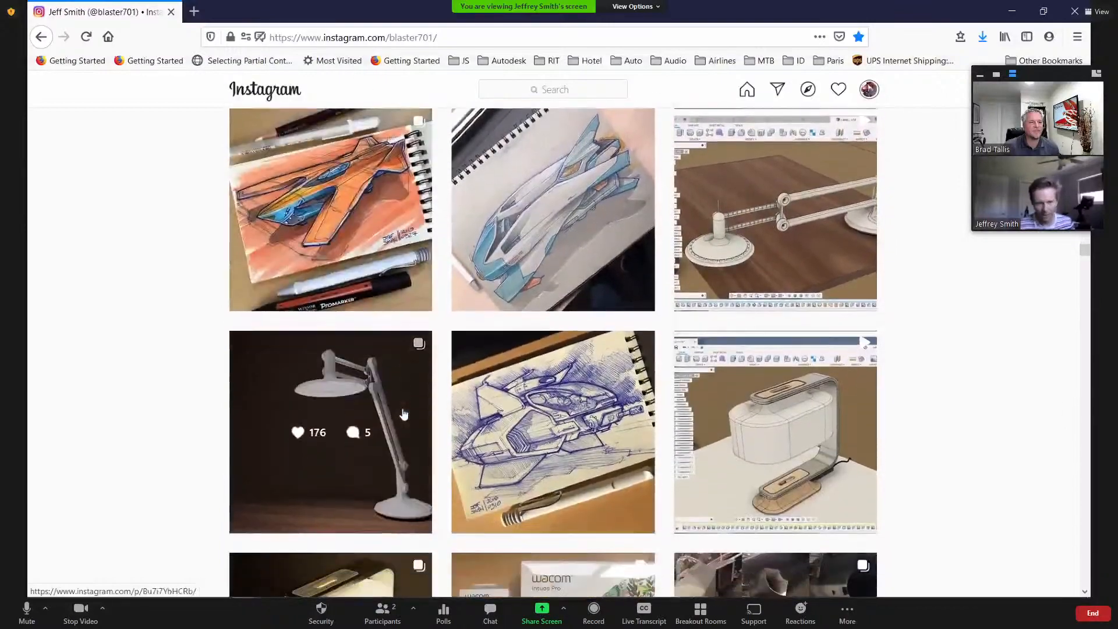
{"action": "scroll", "coordinate": [404, 413], "scroll_direction": "down", "scroll_amount": 2}
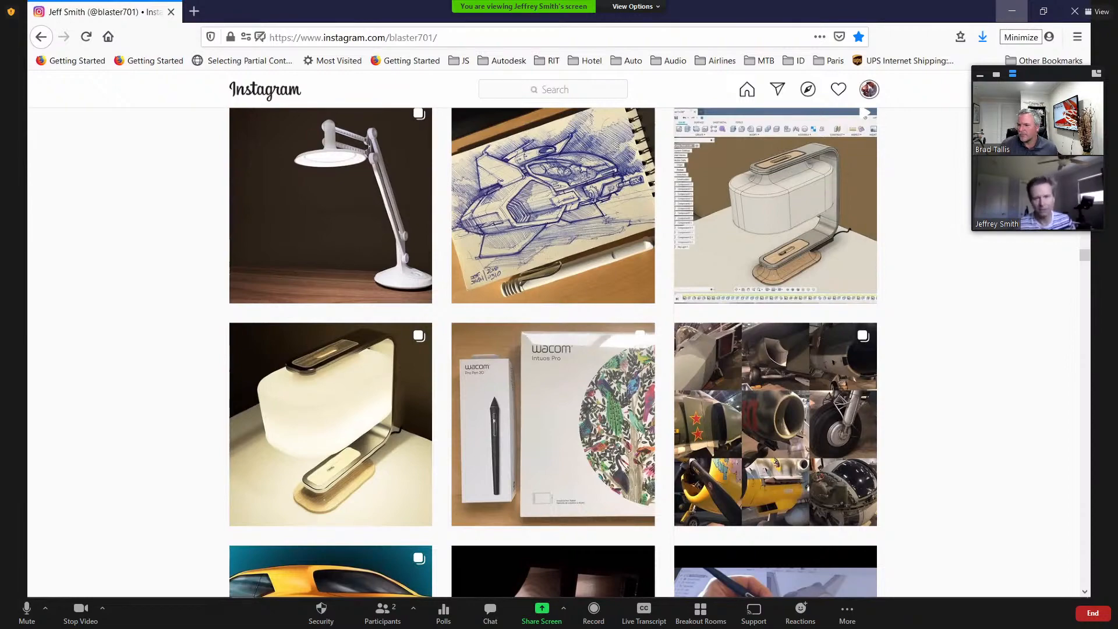
{"action": "scroll", "coordinate": [617, 288], "scroll_direction": "down", "scroll_amount": 3}
{"action": "scroll", "coordinate": [611, 290], "scroll_direction": "down", "scroll_amount": 8}
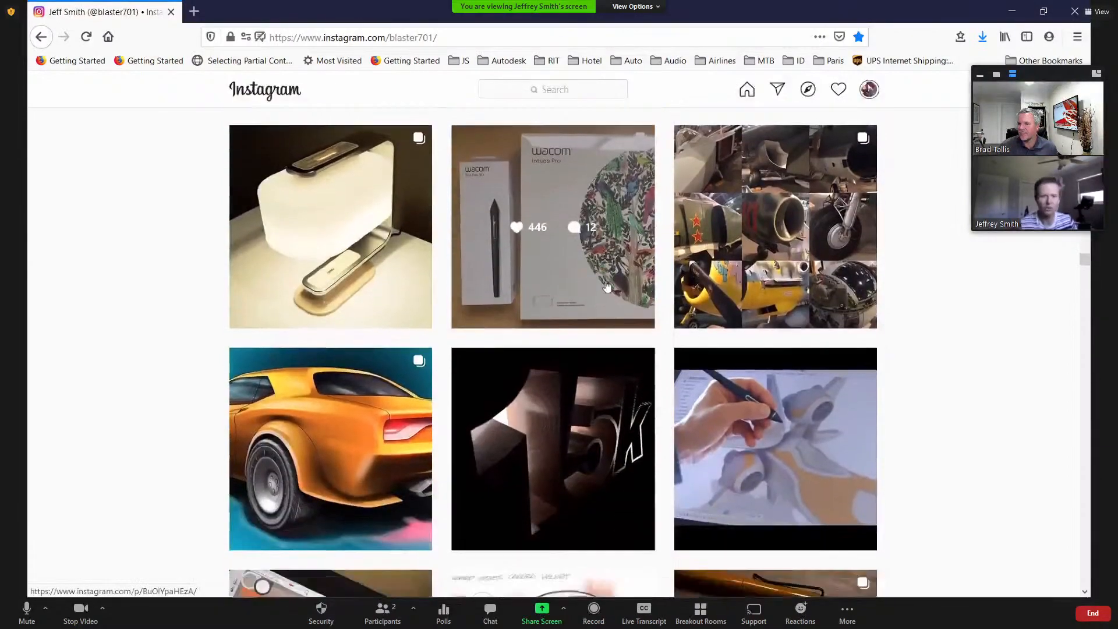
{"action": "scroll", "coordinate": [642, 268], "scroll_direction": "down", "scroll_amount": 7}
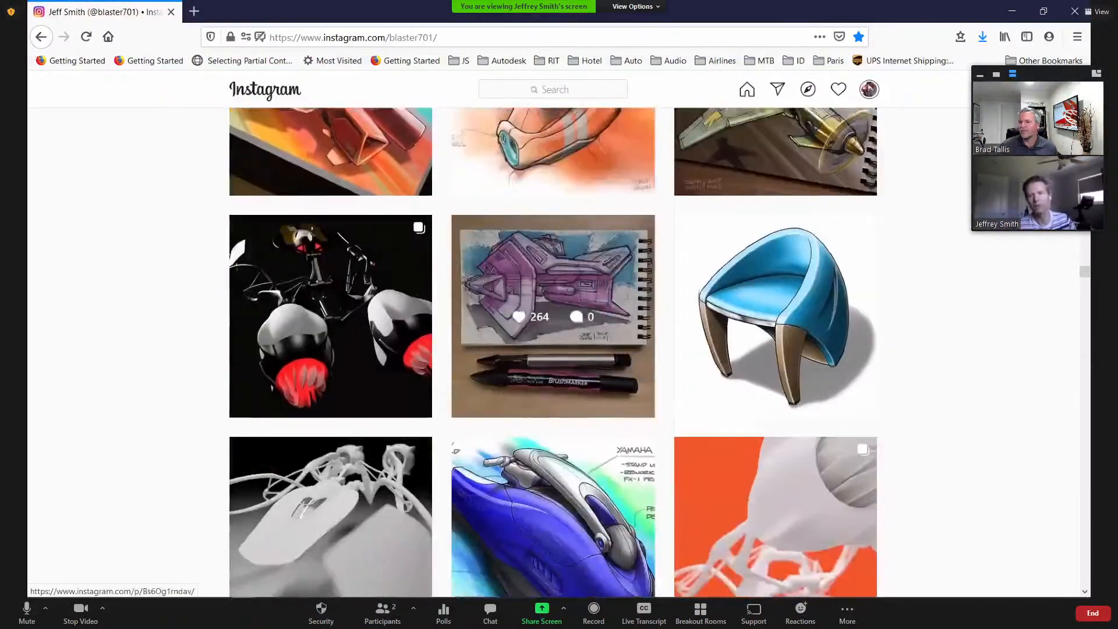
Step: Switch to Fusion 360 and inspect the SPeeder Test hover car model from several angles
{"action": "left_click", "coordinate": [1010, 12]}
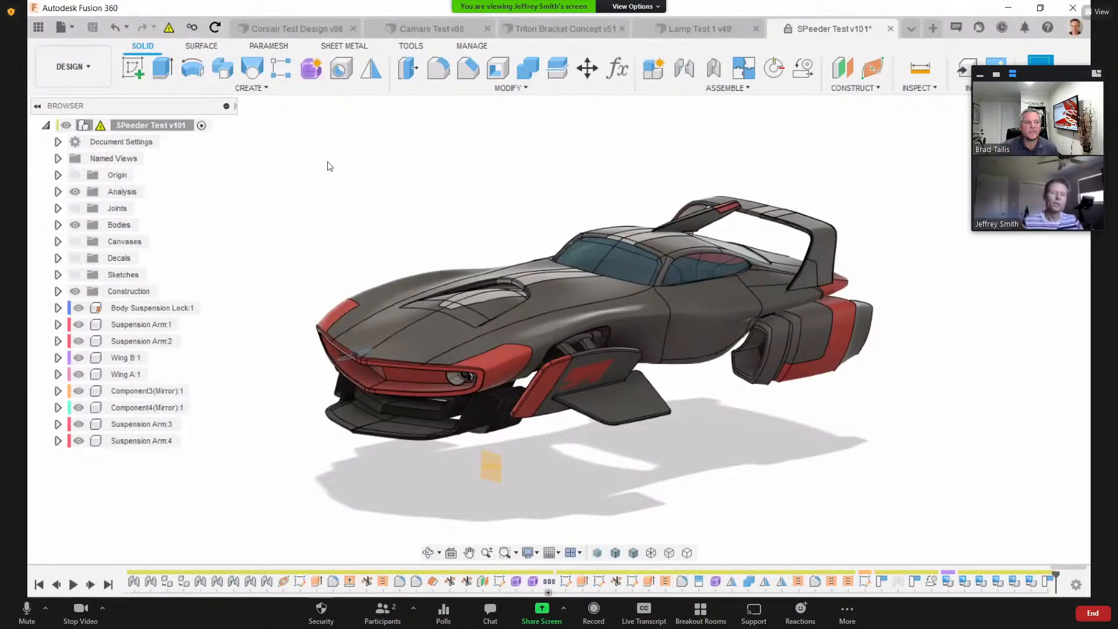
{"action": "mouse_move", "coordinate": [326, 154]}
{"action": "middle_mouse_down", "text": "shift"}
{"action": "mouse_move", "coordinate": [309, 142]}
{"action": "mouse_move", "coordinate": [318, 163]}
{"action": "mouse_move", "coordinate": [300, 159]}
{"action": "mouse_move", "coordinate": [318, 168]}
{"action": "middle_mouse_up", "text": "shift"}
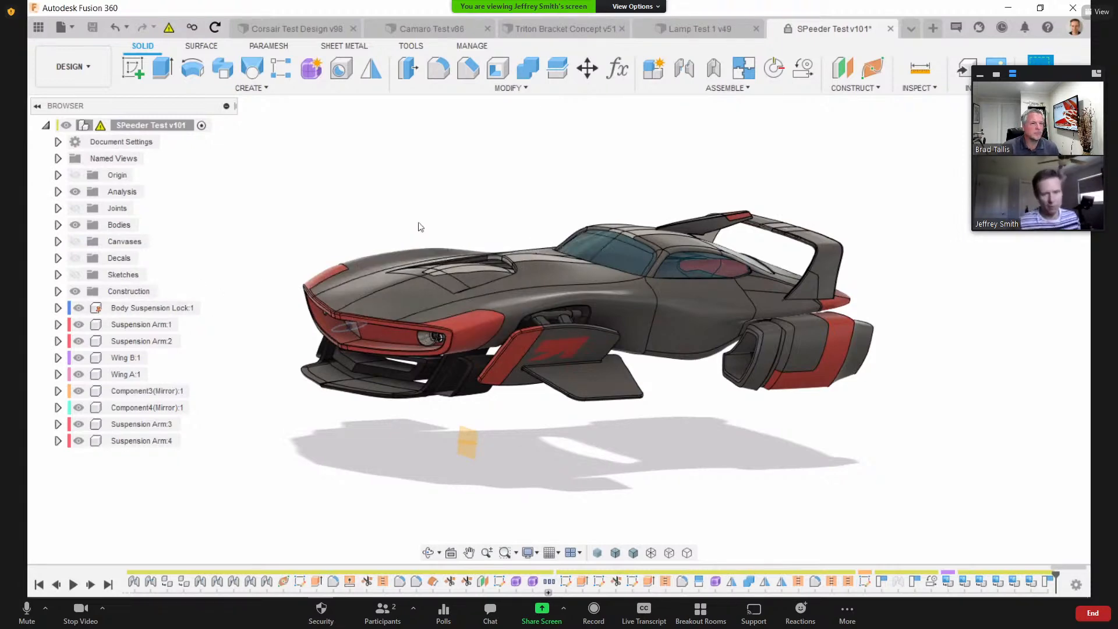
{"action": "left_click_drag", "start_coordinate": [440, 199], "coordinate": [423, 214]}
{"action": "mouse_move", "coordinate": [422, 214]}
{"action": "middle_mouse_down", "text": "shift"}
{"action": "mouse_move", "coordinate": [404, 226]}
{"action": "mouse_move", "coordinate": [407, 205]}
{"action": "mouse_move", "coordinate": [418, 208]}
{"action": "middle_mouse_up", "text": "shift"}
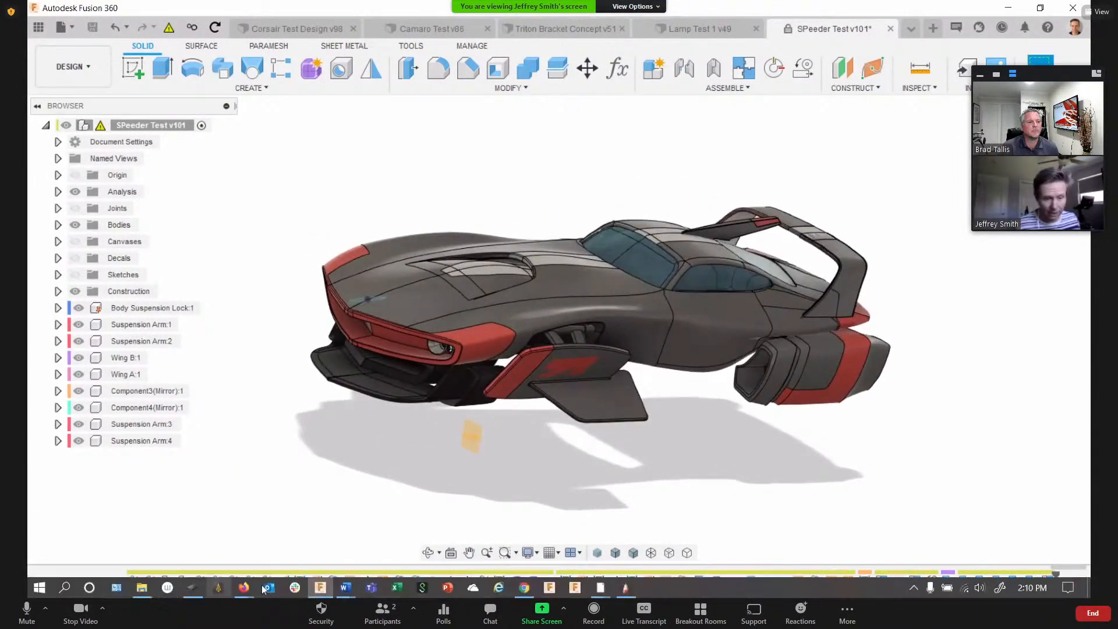
Step: Switch to the Instagram profile in the browser, find the old red-and-grey Camaro land-speeder marker sketch and view its post
{"action": "mouse_move", "coordinate": [244, 588]}
{"action": "left_click", "coordinate": [313, 487]}
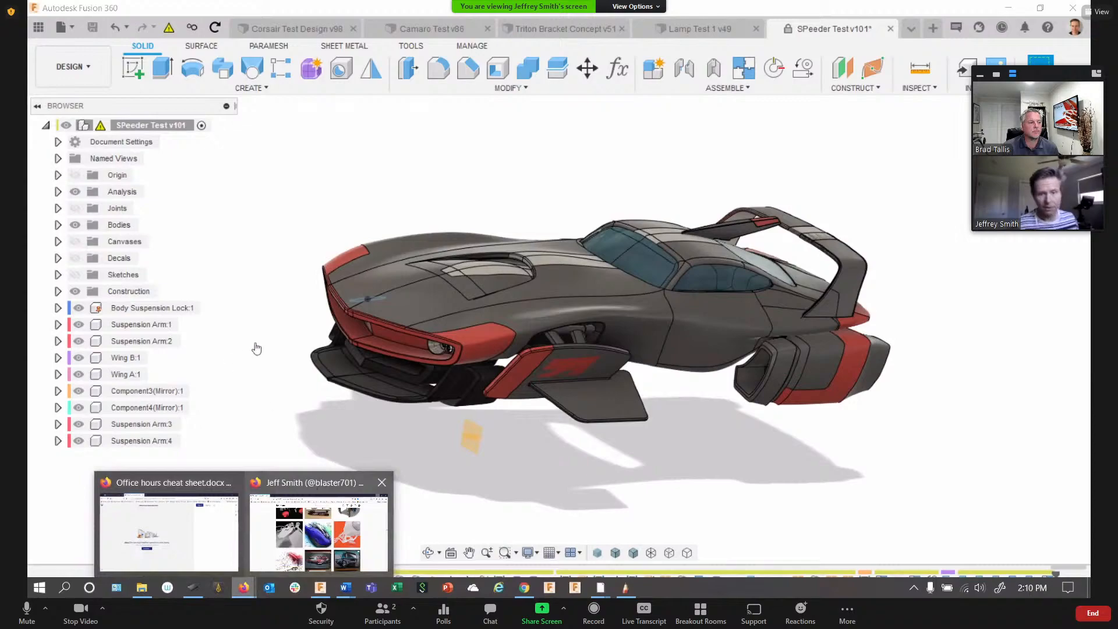
{"action": "scroll", "coordinate": [282, 341], "scroll_direction": "down", "scroll_amount": 5}
{"action": "scroll", "coordinate": [293, 350], "scroll_direction": "down", "scroll_amount": 20}
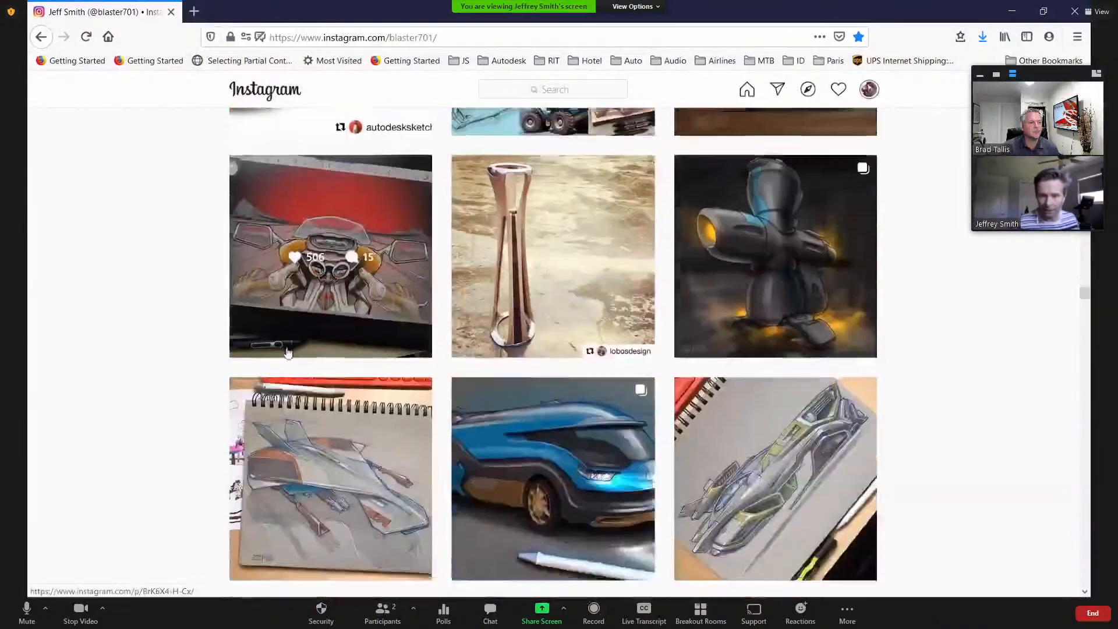
{"action": "scroll", "coordinate": [291, 354], "scroll_direction": "down", "scroll_amount": 20}
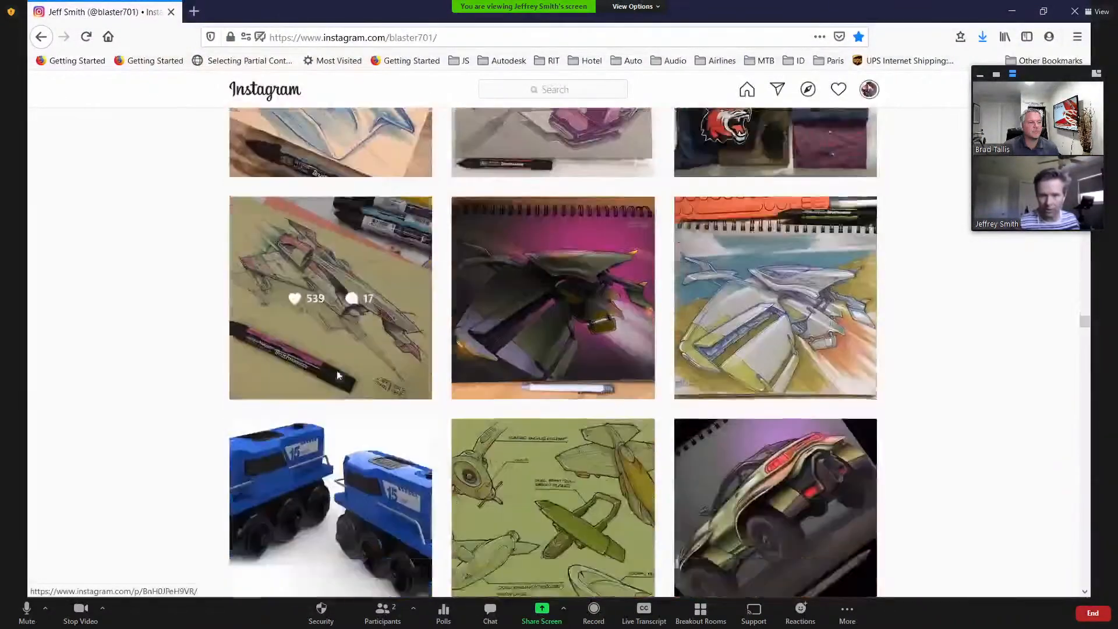
{"action": "scroll", "coordinate": [1069, 472], "scroll_direction": "down", "scroll_amount": 15}
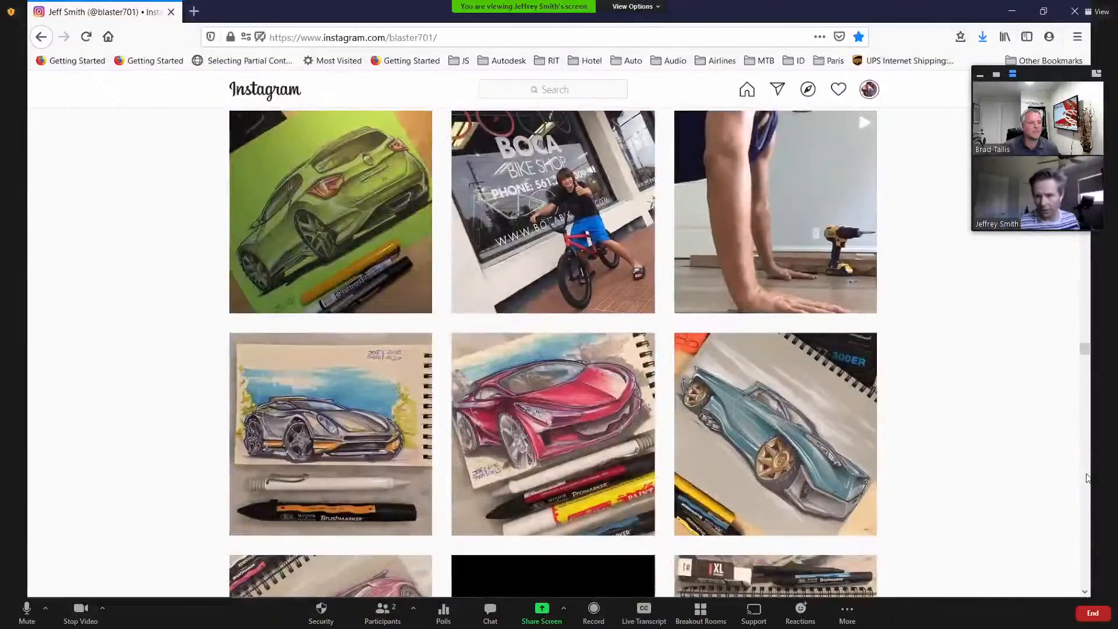
{"action": "scroll", "coordinate": [1081, 476], "scroll_direction": "down", "scroll_amount": 15}
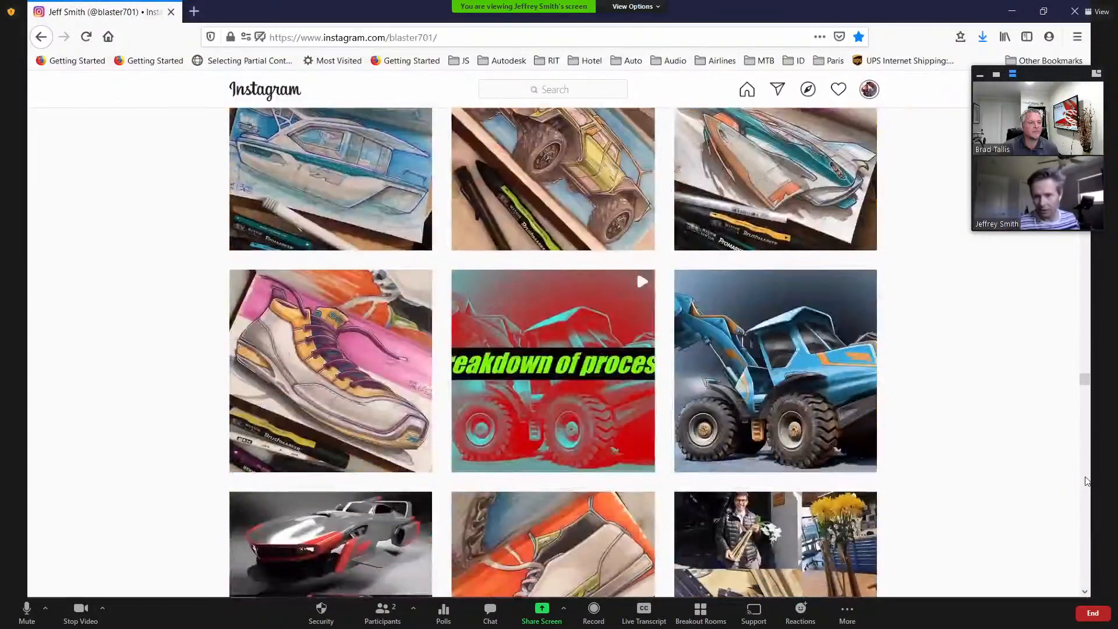
{"action": "scroll", "coordinate": [1081, 479], "scroll_direction": "down", "scroll_amount": 15}
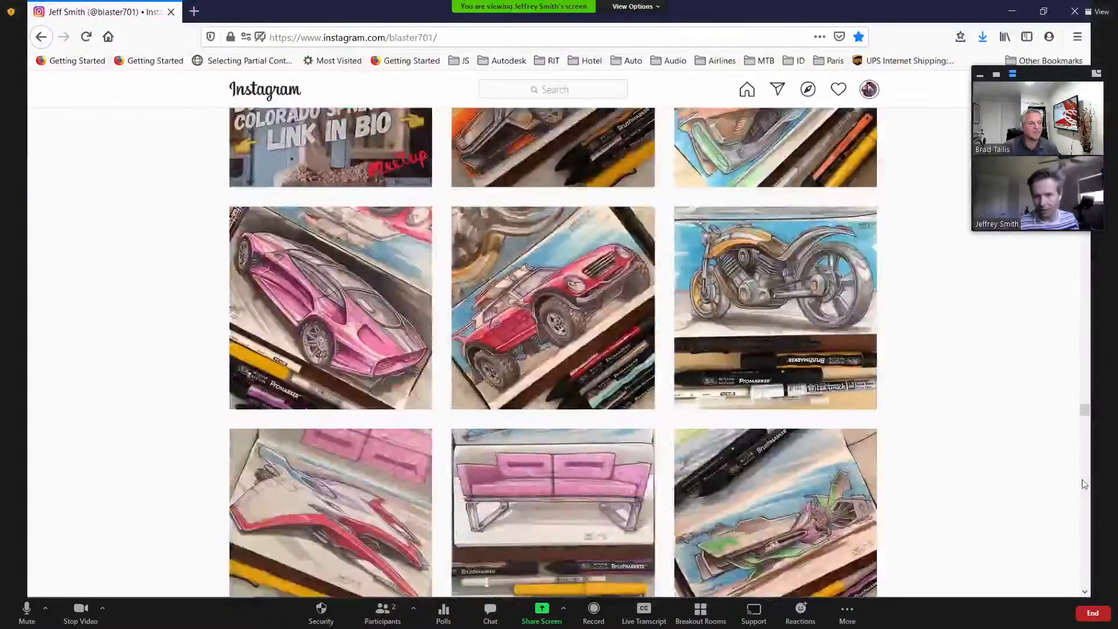
{"action": "scroll", "coordinate": [1083, 487], "scroll_direction": "down", "scroll_amount": 15}
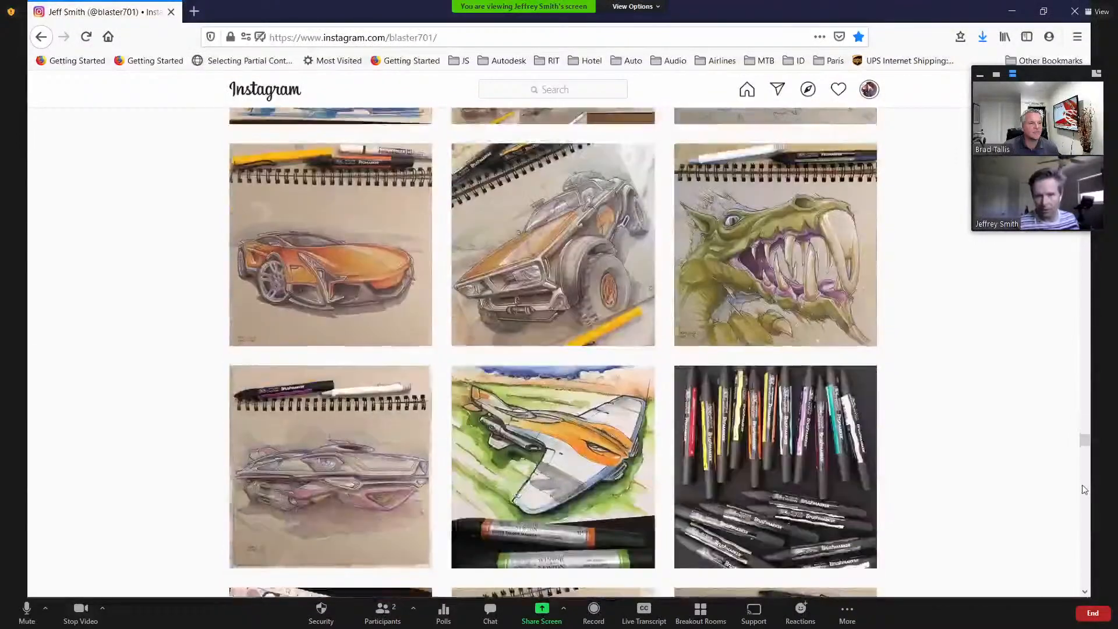
{"action": "scroll", "coordinate": [1085, 490], "scroll_direction": "down", "scroll_amount": 15}
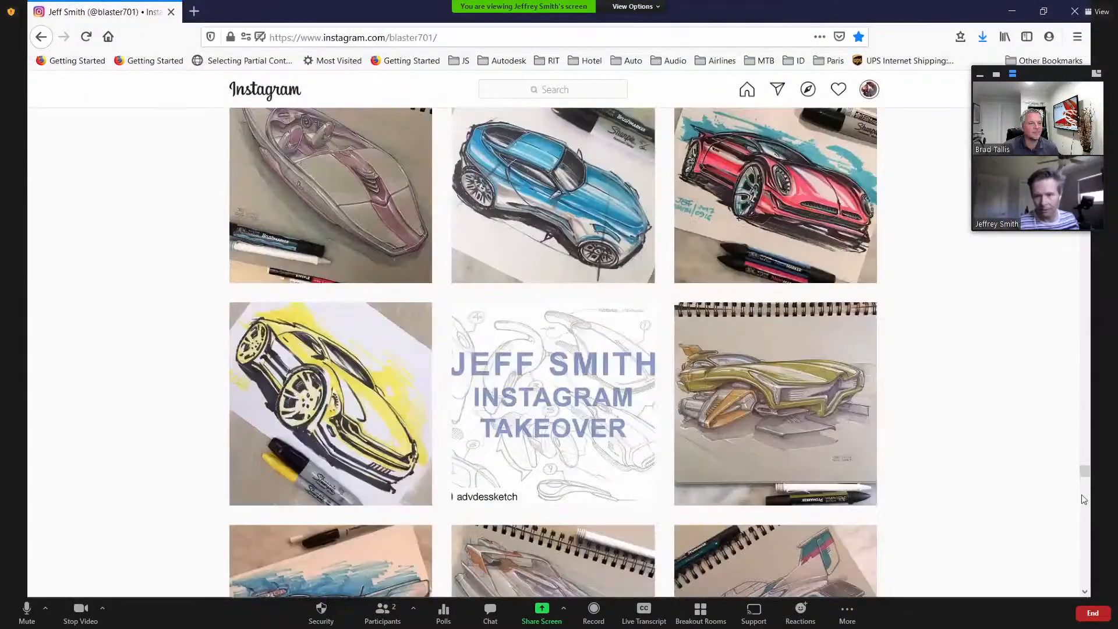
{"action": "scroll", "coordinate": [1086, 524], "scroll_direction": "down", "scroll_amount": 10}
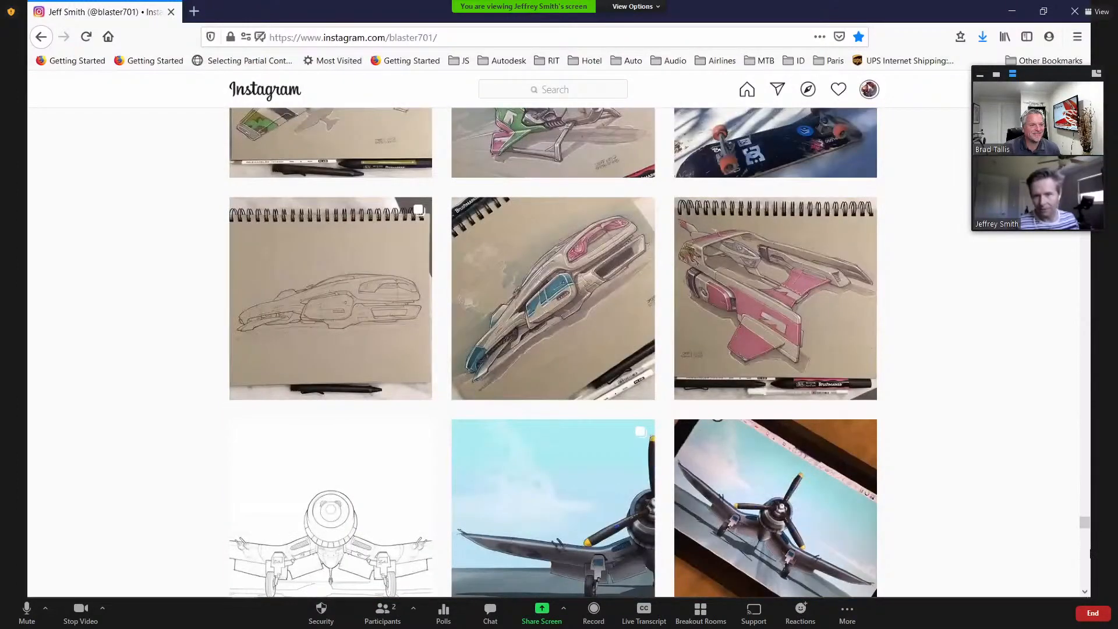
{"action": "scroll", "coordinate": [1078, 545], "scroll_direction": "down", "scroll_amount": 12}
{"action": "scroll", "coordinate": [1085, 545], "scroll_direction": "down", "scroll_amount": 3}
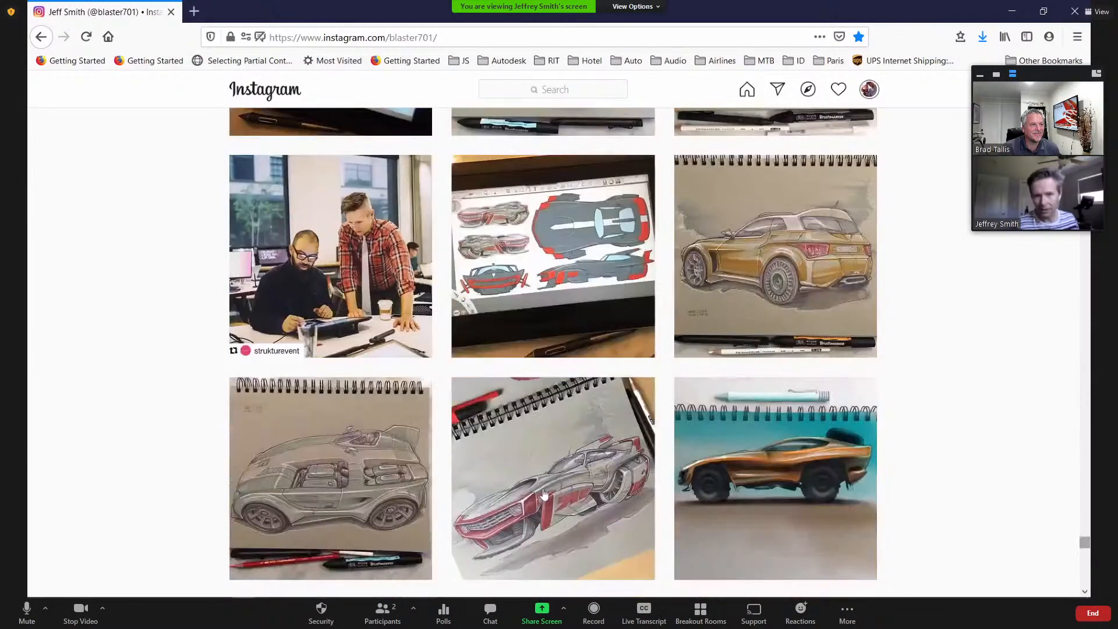
{"action": "left_click", "coordinate": [583, 458]}
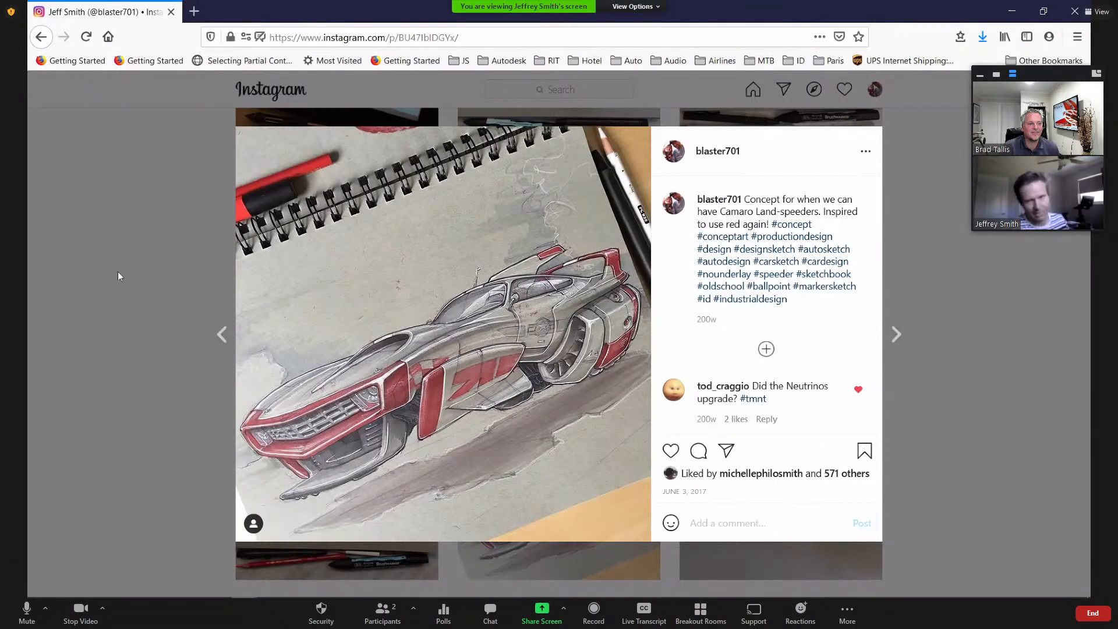
Step: Return to Fusion 360 and inspect the finished hover car model from low and raised front-side angles
{"action": "left_click", "coordinate": [1009, 12]}
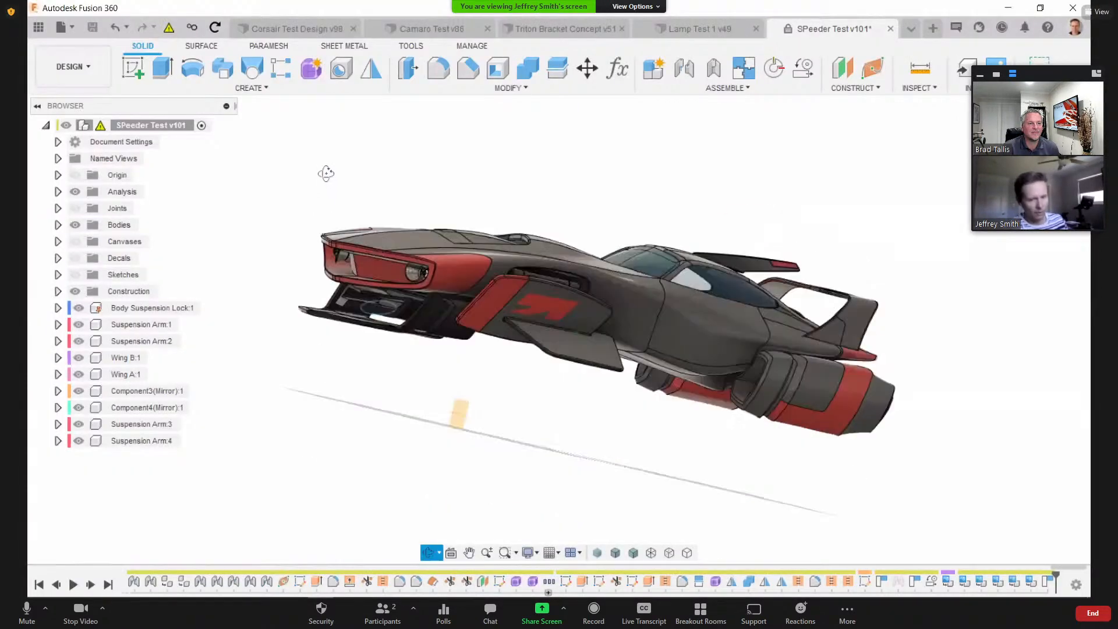
{"action": "middle_click_drag", "start_coordinate": [326, 173], "coordinate": [324, 212], "text": "shift"}
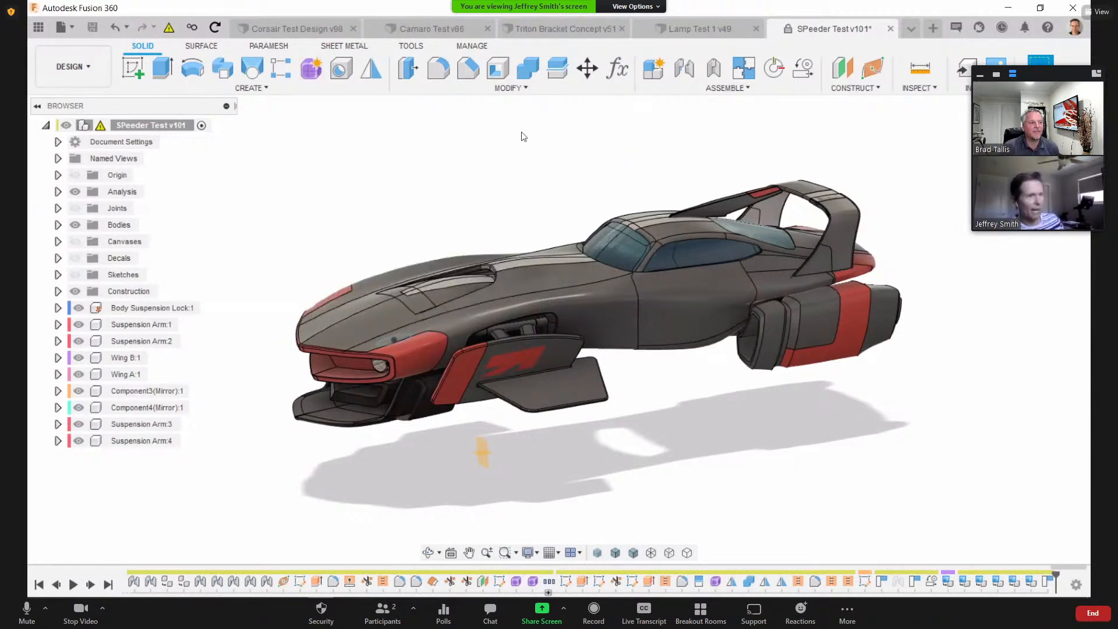
{"action": "mouse_move", "coordinate": [536, 143]}
{"action": "middle_mouse_down", "text": "shift"}
{"action": "mouse_move", "coordinate": [516, 130]}
{"action": "mouse_move", "coordinate": [528, 136]}
{"action": "middle_mouse_up", "text": "shift"}
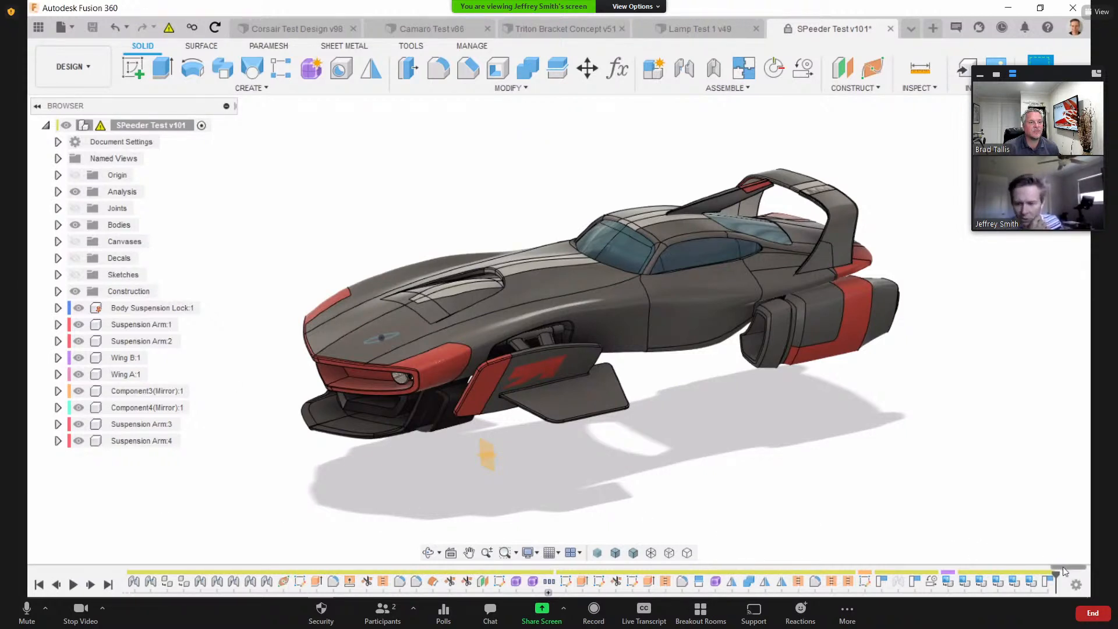
Step: Roll the design history back to the early timeline feature just before the second form feature
{"action": "left_click_drag", "start_coordinate": [1063, 568], "coordinate": [38, 537]}
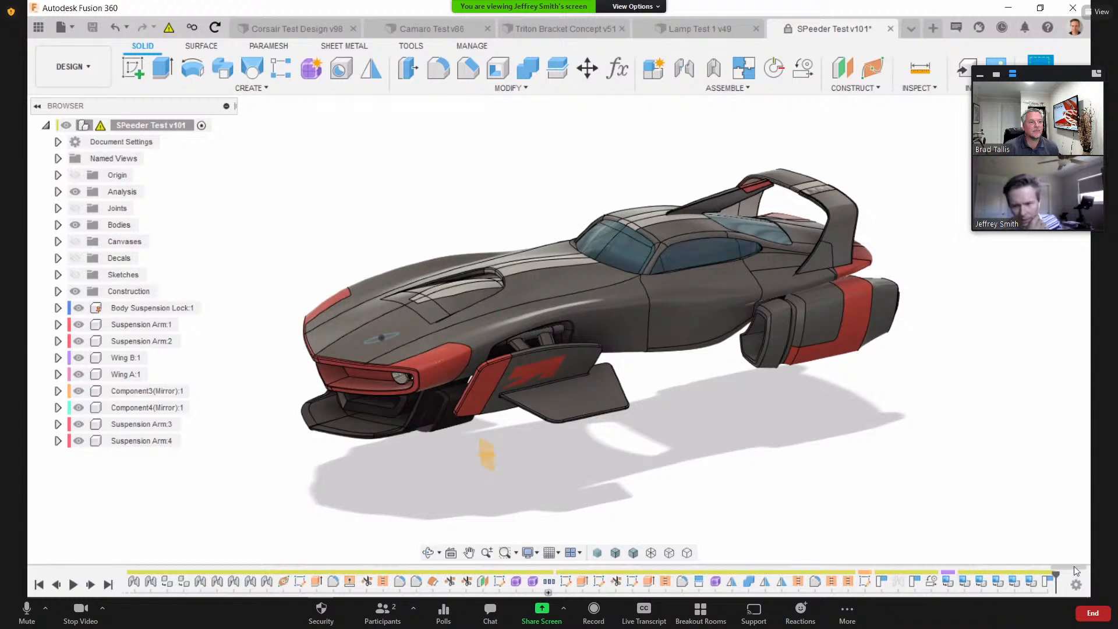
{"action": "left_click_drag", "start_coordinate": [1056, 567], "coordinate": [138, 553]}
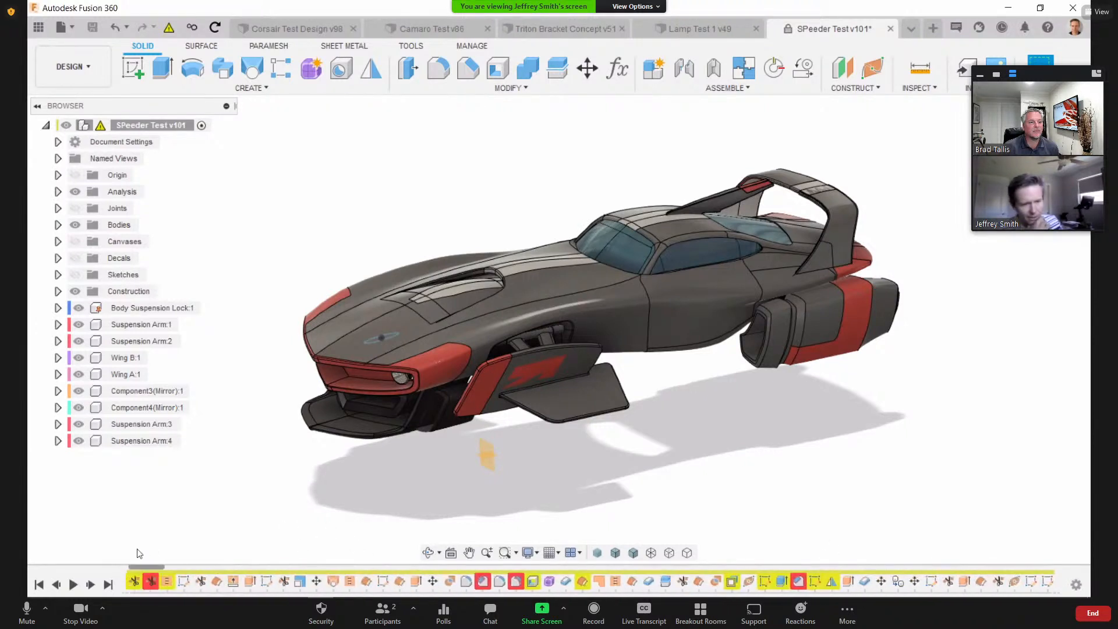
{"action": "scroll", "coordinate": [169, 579], "scroll_direction": "up", "scroll_amount": 5}
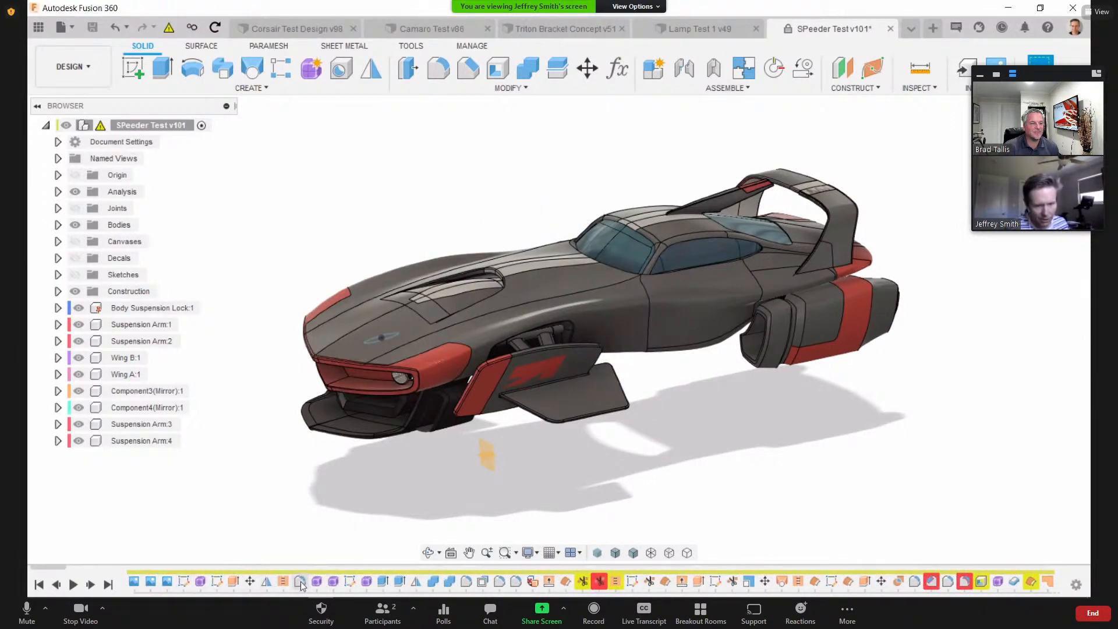
{"action": "right_click", "coordinate": [301, 581]}
{"action": "left_click", "coordinate": [285, 422]}
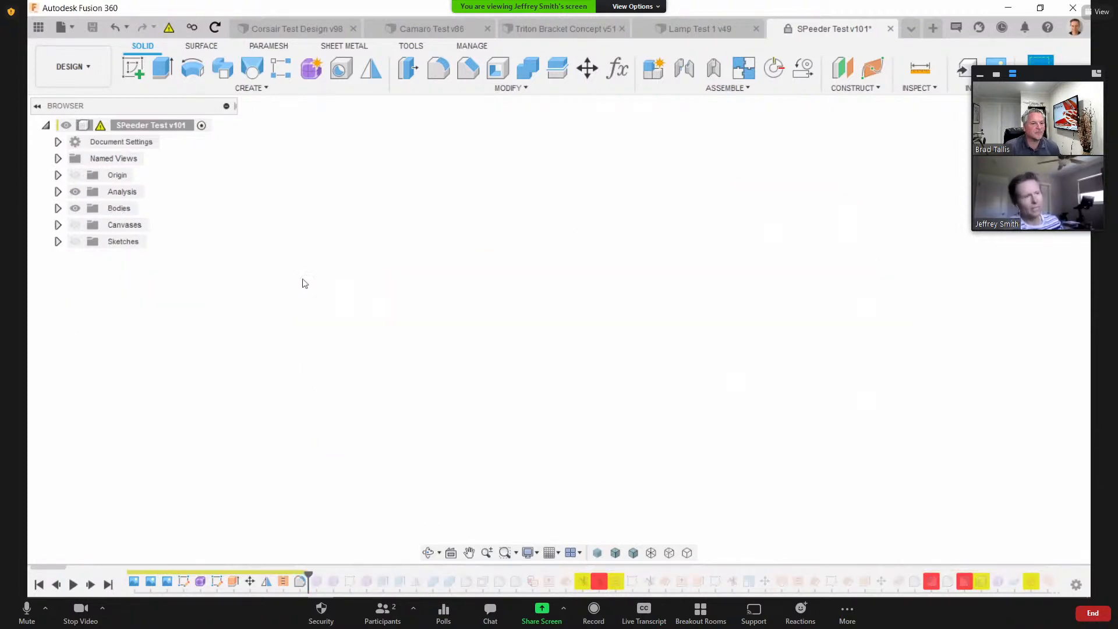
Step: Show the canvases and examine the reference sketches of the hover car in 3D and in an orthographic view
{"action": "left_click", "coordinate": [76, 227]}
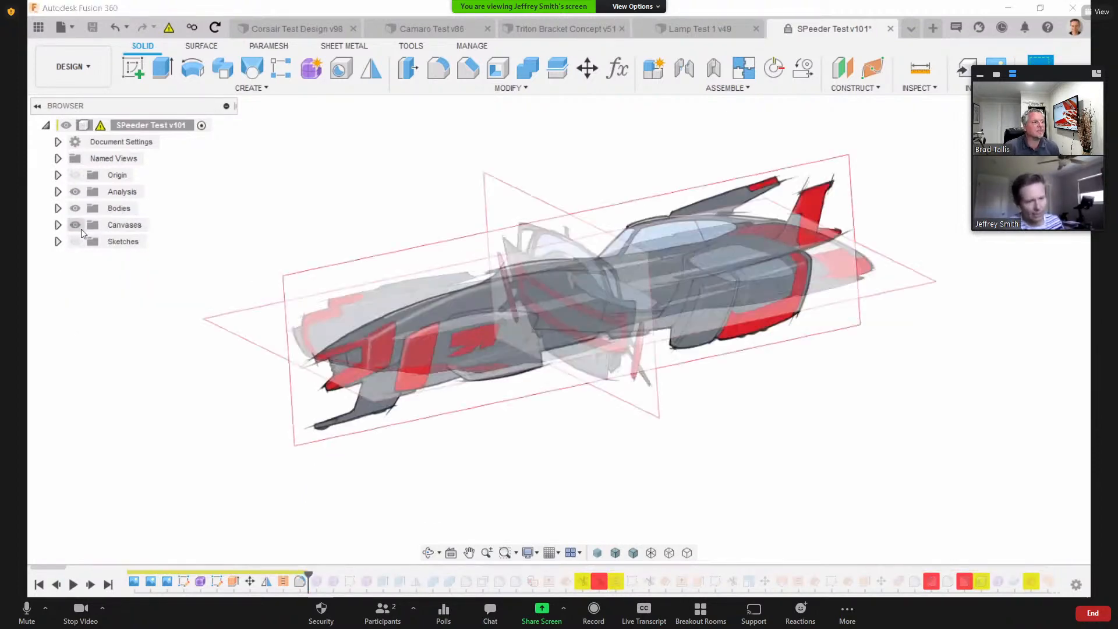
{"action": "middle_click_drag", "start_coordinate": [354, 239], "coordinate": [324, 228], "text": "shift"}
{"action": "left_click", "coordinate": [1043, 132]}
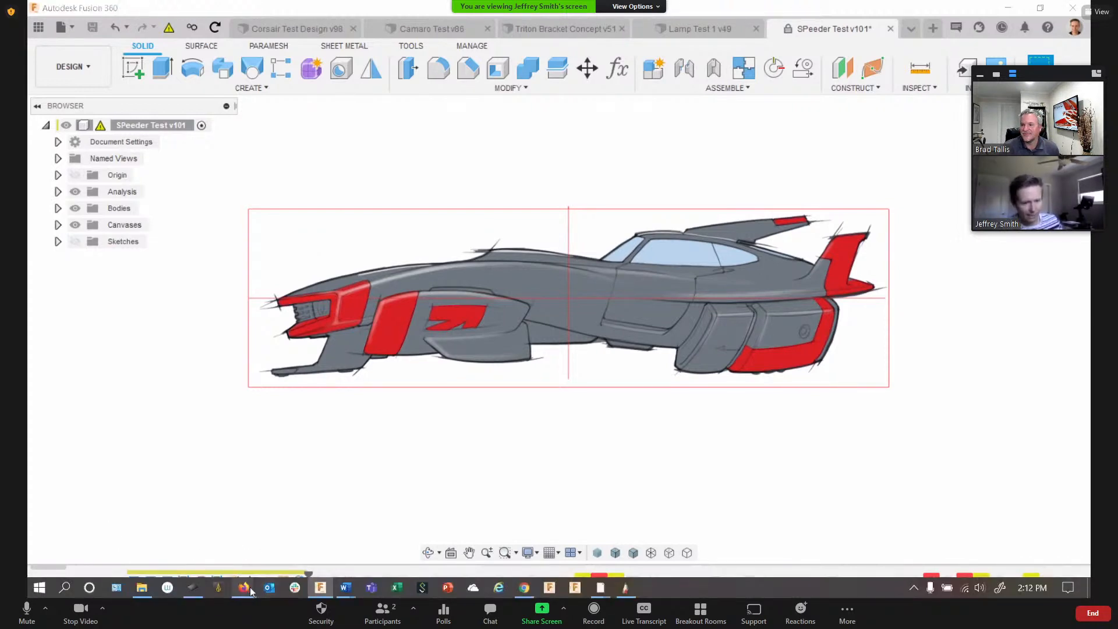
Step: Switch to the browser to compare the land-speeder sketch post, and return to Fusion 360 to view the canvases at an angle
{"action": "key", "text": "alt+Tab"}
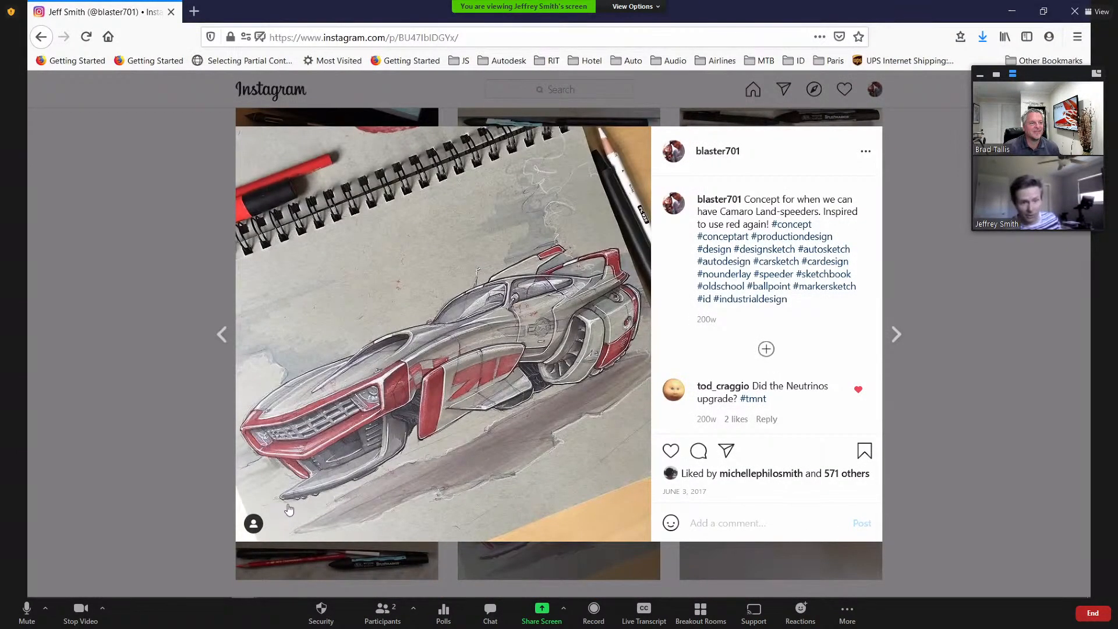
{"action": "left_click", "coordinate": [1012, 11]}
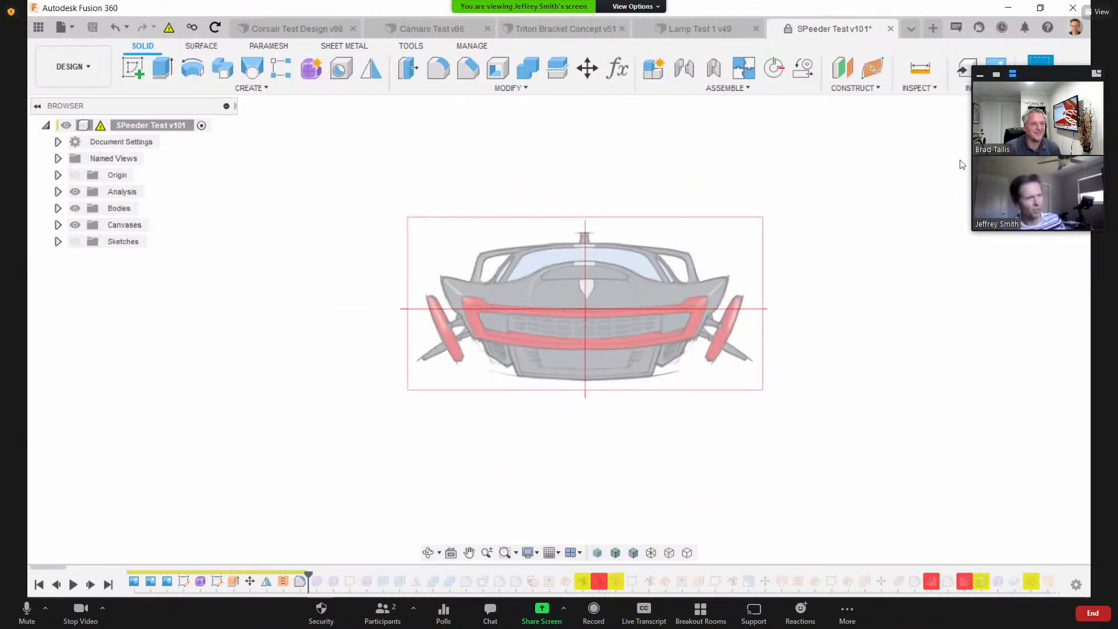
{"action": "middle_click_drag", "start_coordinate": [724, 188], "coordinate": [352, 307], "text": "shift"}
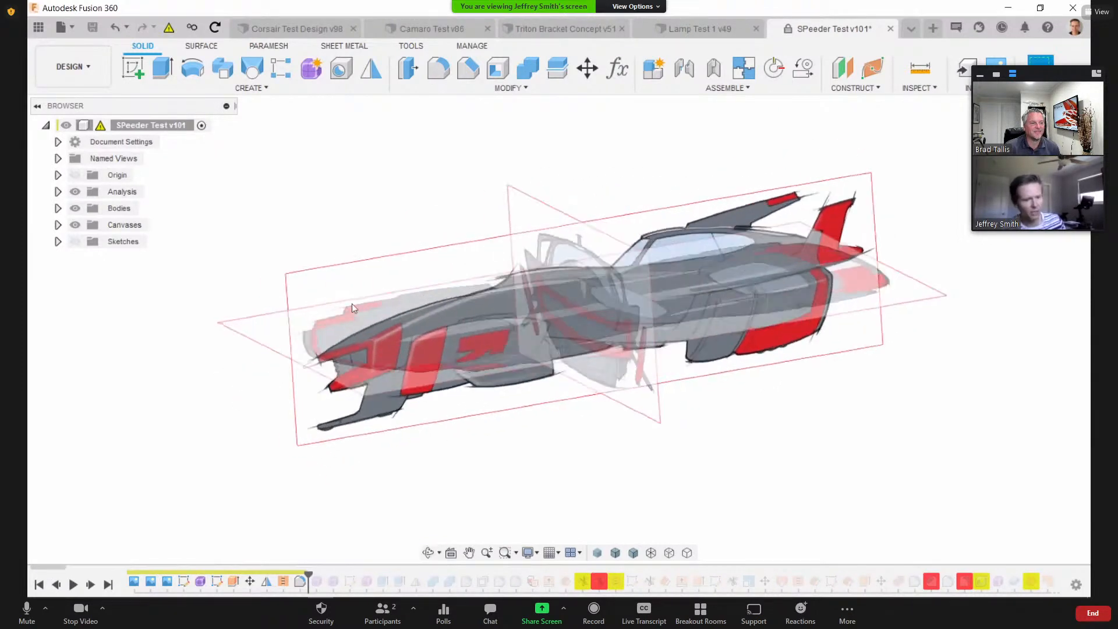
Step: Show Body1 against the canvases, and hide the canvases to examine the base body shape on its own
{"action": "left_click", "coordinate": [57, 208]}
{"action": "left_click", "coordinate": [87, 241]}
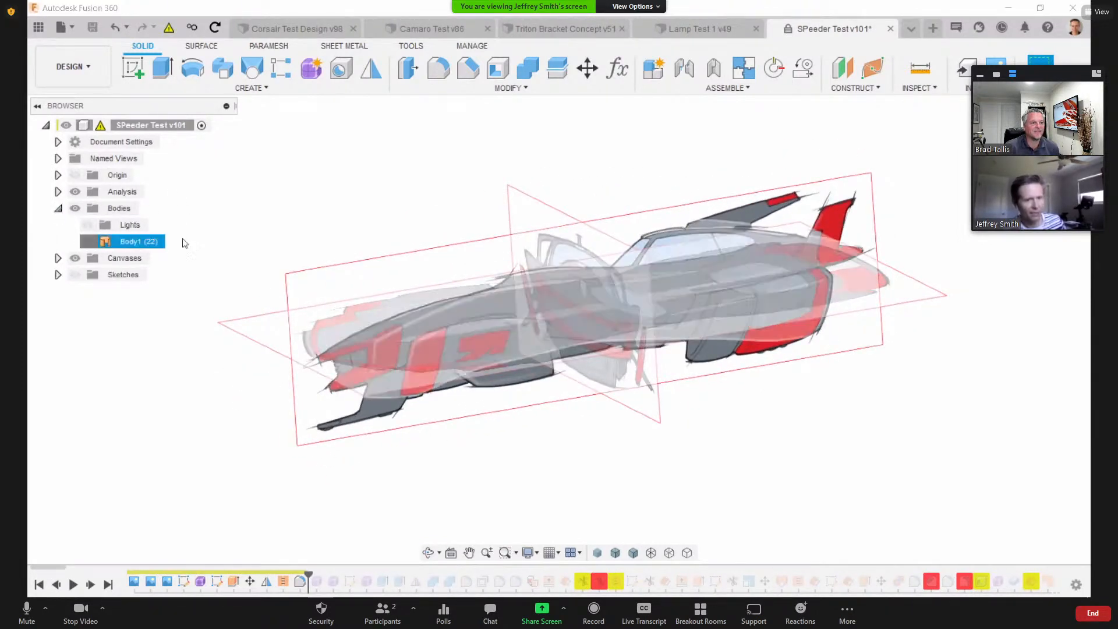
{"action": "mouse_move", "coordinate": [337, 180]}
{"action": "middle_mouse_down", "text": "shift"}
{"action": "mouse_move", "coordinate": [314, 183]}
{"action": "mouse_move", "coordinate": [326, 187]}
{"action": "middle_mouse_up", "text": "shift"}
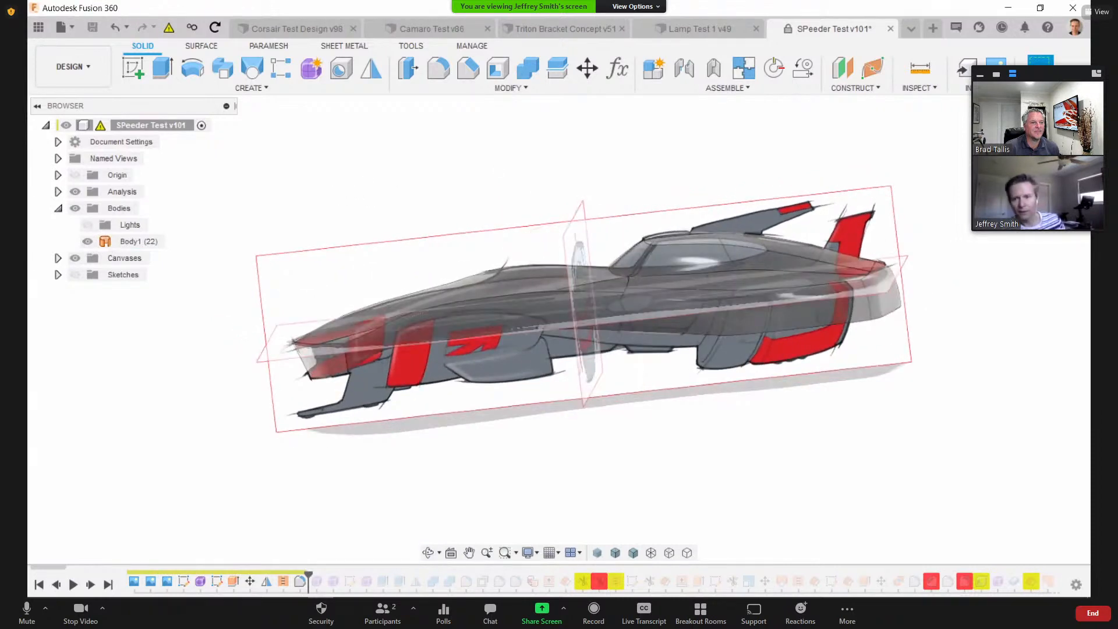
{"action": "left_click", "coordinate": [1045, 136]}
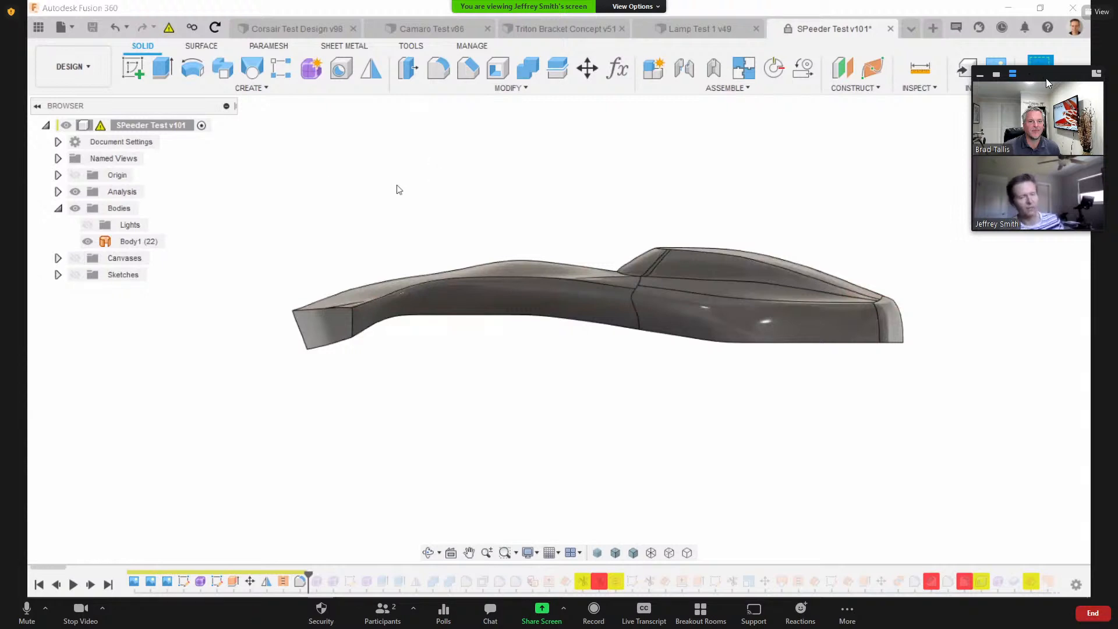
{"action": "left_click_drag", "start_coordinate": [1031, 79], "coordinate": [1001, 381]}
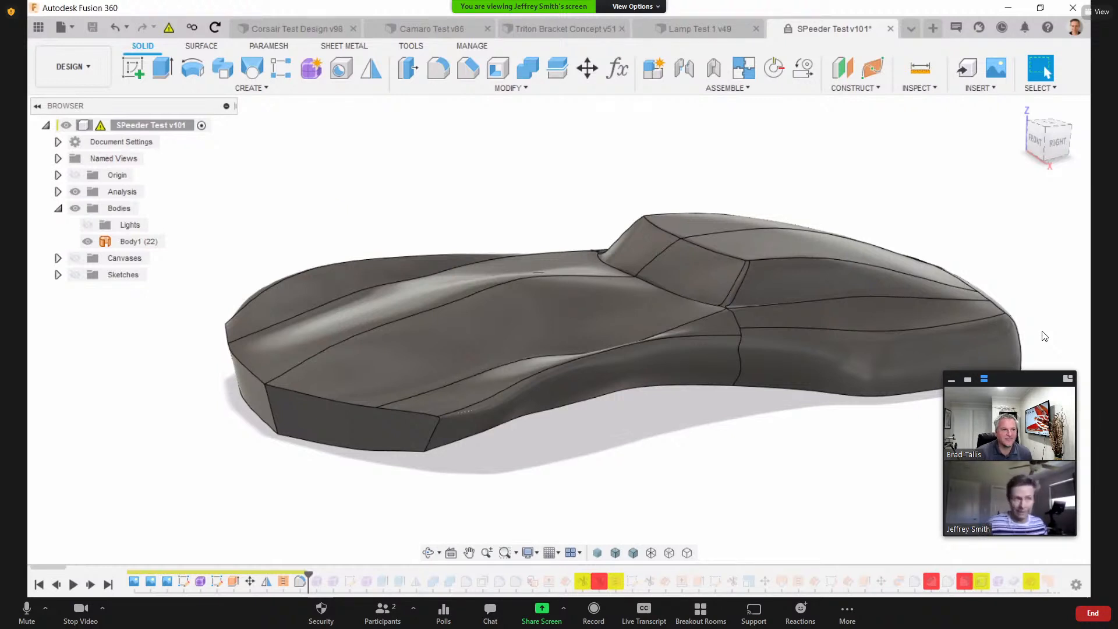
{"action": "left_click", "coordinate": [134, 241]}
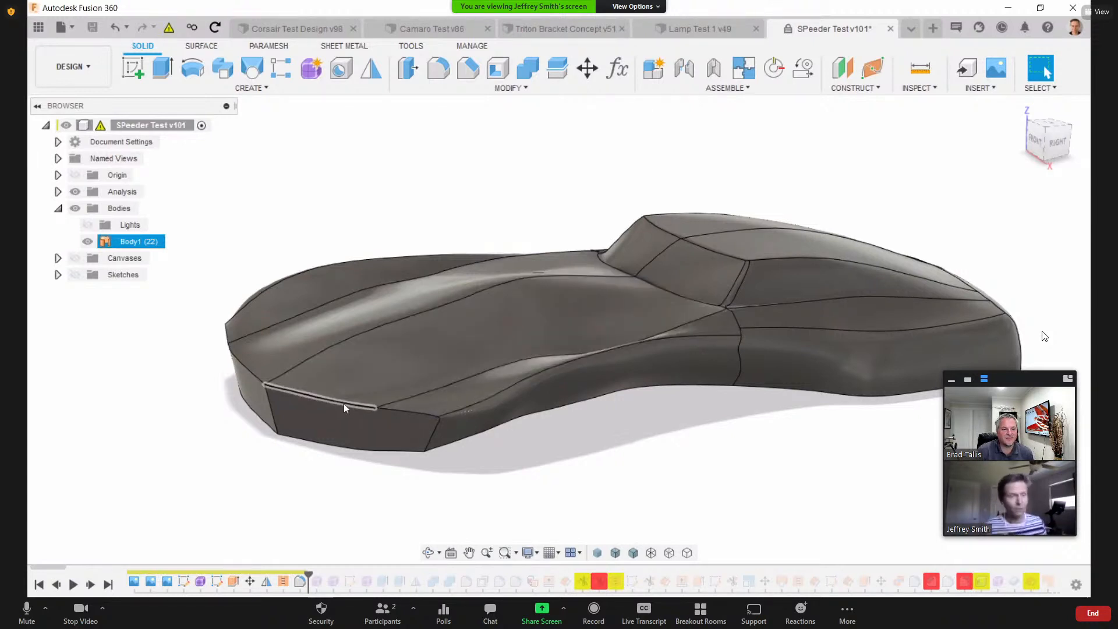
{"action": "left_click", "coordinate": [382, 524]}
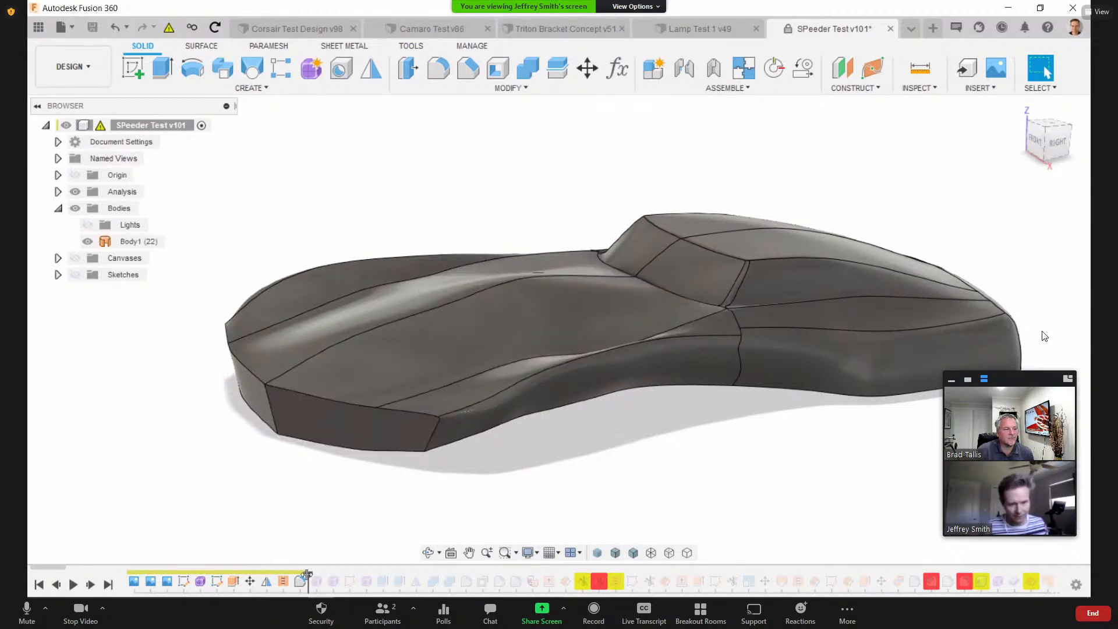
Step: Advance the history marker past the second form feature and hide Body1 to inspect the detailed red Body10 alone
{"action": "left_click_drag", "start_coordinate": [326, 577], "coordinate": [325, 577]}
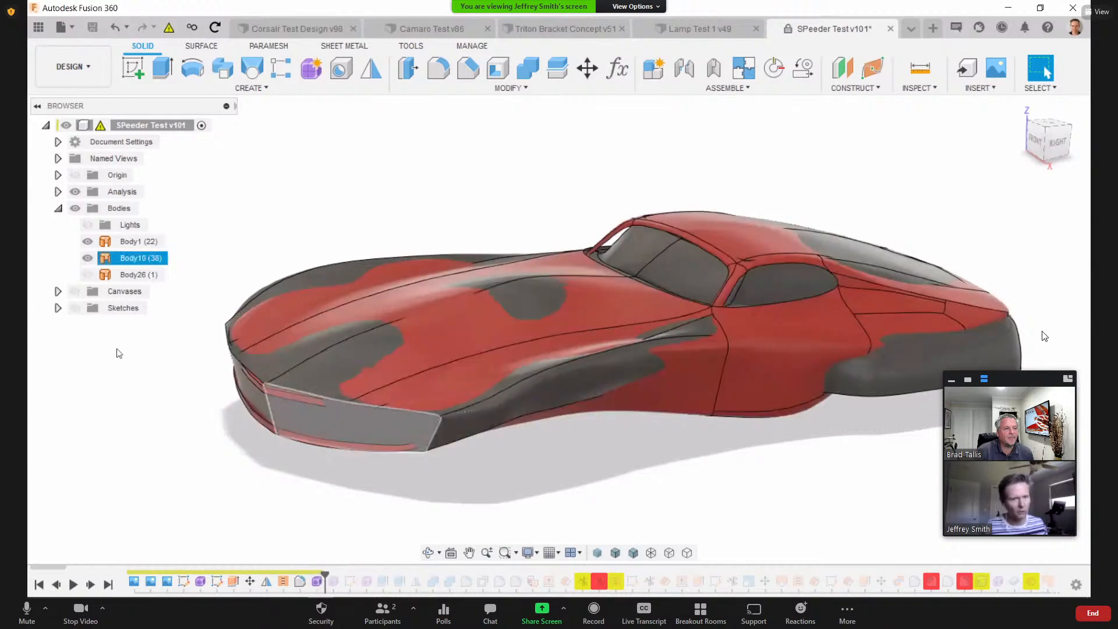
{"action": "middle_click_drag", "start_coordinate": [352, 183], "coordinate": [330, 211], "text": "shift"}
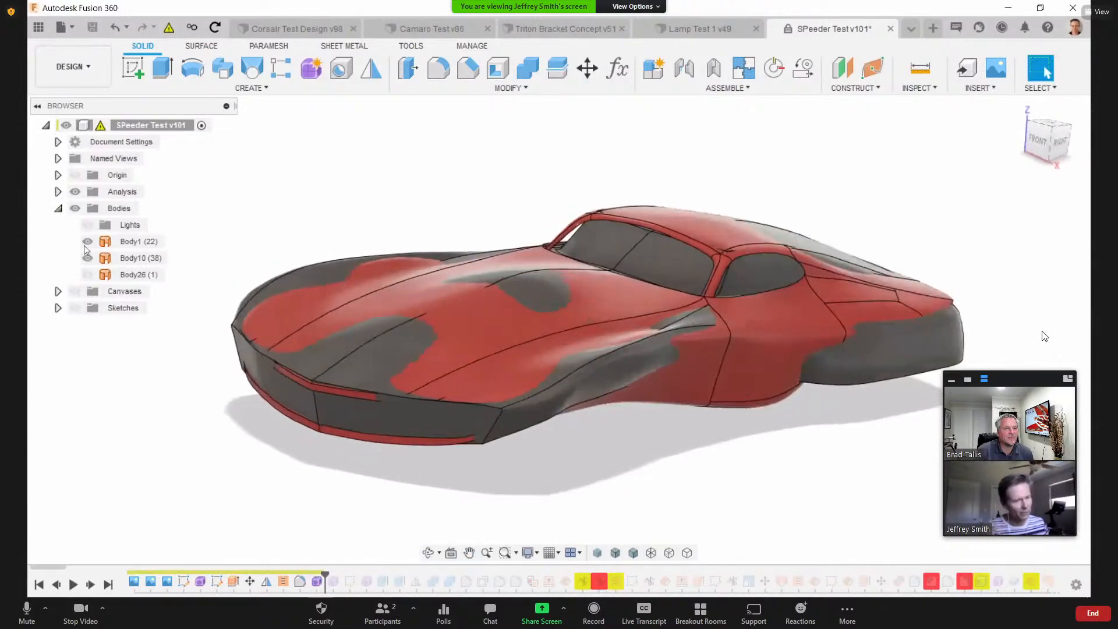
{"action": "left_click", "coordinate": [90, 243]}
{"action": "left_click", "coordinate": [87, 242]}
{"action": "middle_click_drag", "start_coordinate": [307, 213], "coordinate": [283, 252], "text": "shift"}
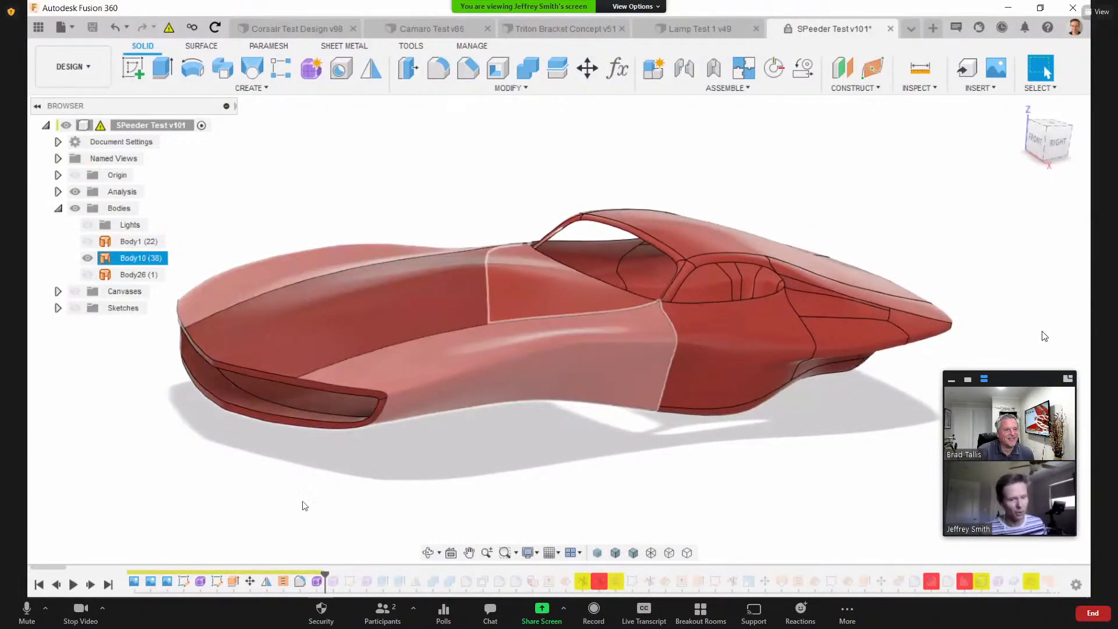
Step: Open the Form2 feature for editing and inspect the form mesh around the windshield and side window
{"action": "right_click", "coordinate": [319, 583]}
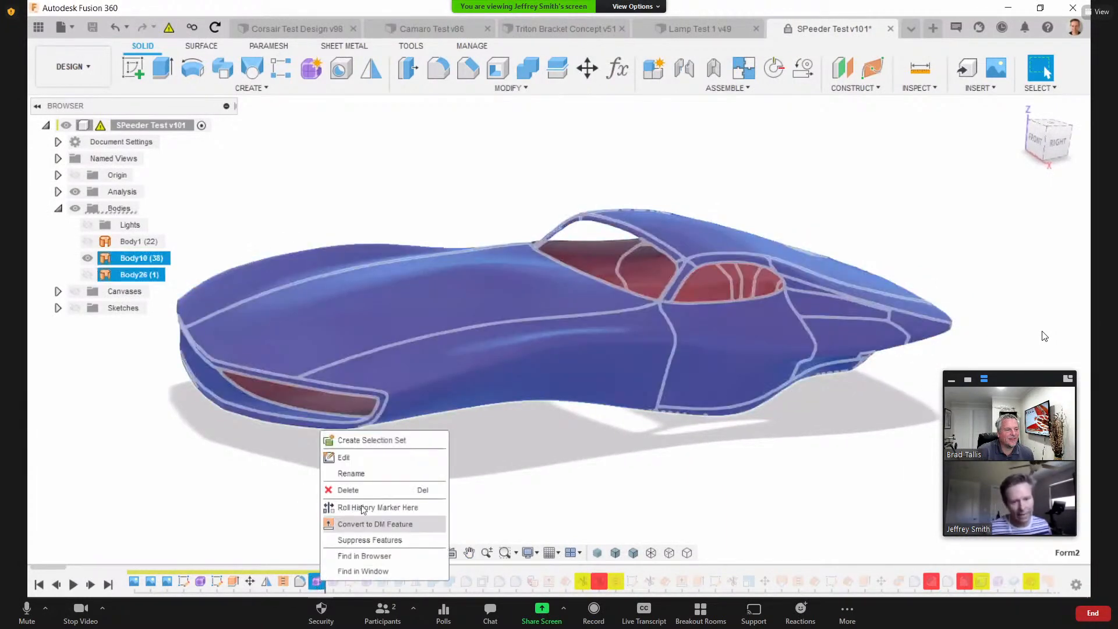
{"action": "left_click", "coordinate": [375, 462]}
{"action": "mouse_move", "coordinate": [524, 219]}
{"action": "middle_mouse_down", "text": "shift"}
{"action": "mouse_move", "coordinate": [514, 193]}
{"action": "mouse_move", "coordinate": [526, 207]}
{"action": "mouse_move", "coordinate": [499, 220]}
{"action": "mouse_move", "coordinate": [516, 223]}
{"action": "middle_mouse_up", "text": "shift"}
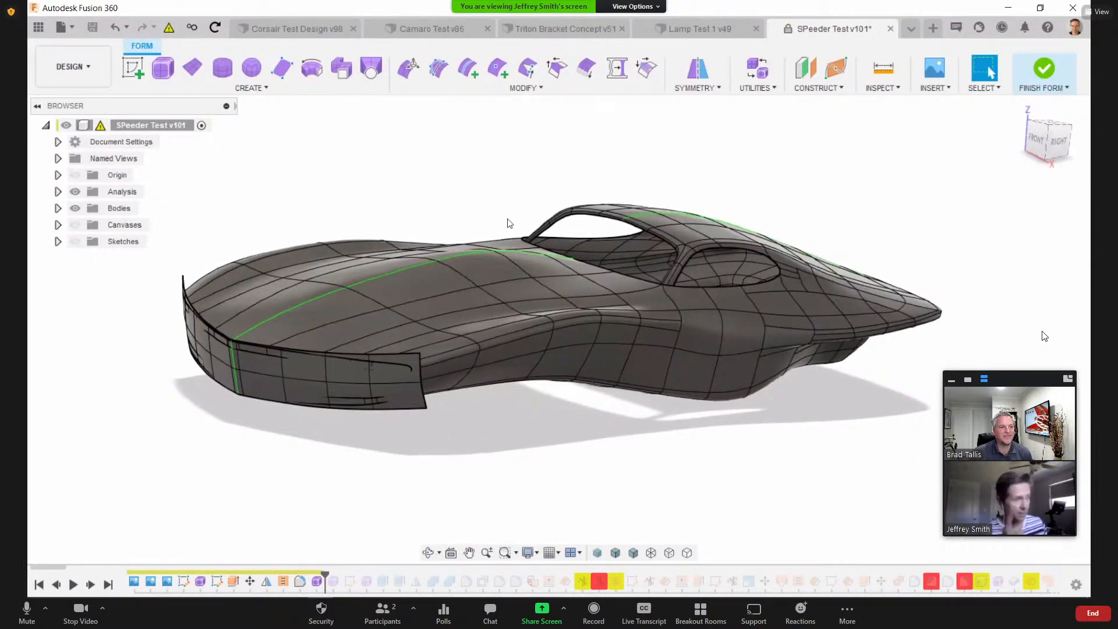
{"action": "scroll", "coordinate": [504, 212], "scroll_direction": "up", "scroll_amount": 8}
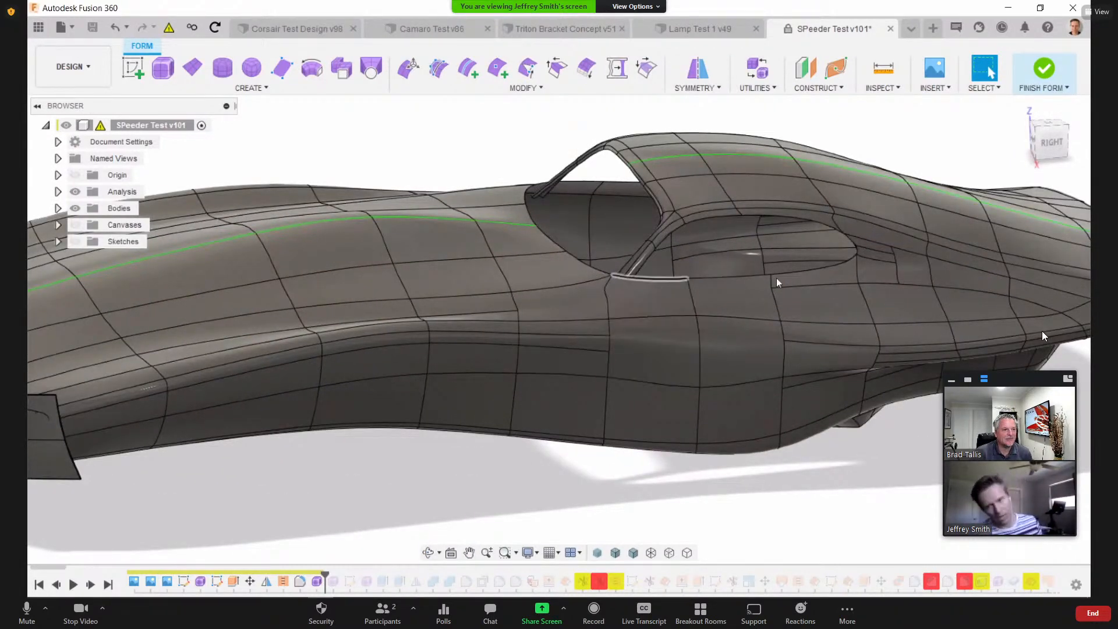
Step: Examine the form mesh from underneath, over the hood, and around the separate curved surface at the nose
{"action": "middle_click_drag", "start_coordinate": [977, 295], "coordinate": [823, 220], "text": "shift"}
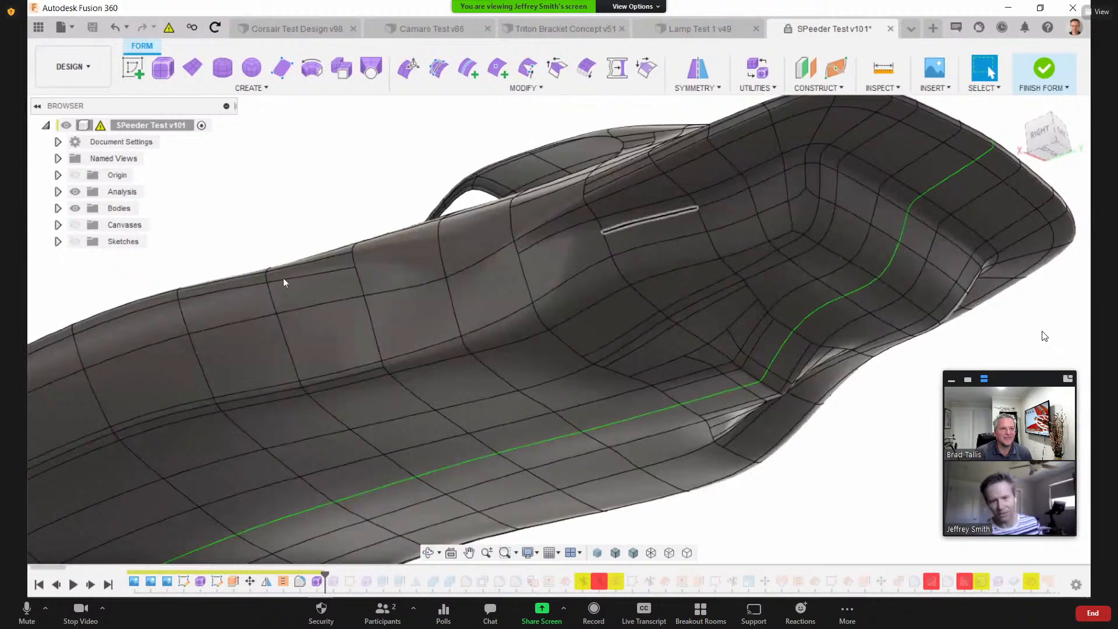
{"action": "middle_click_drag", "start_coordinate": [386, 275], "coordinate": [442, 285], "text": "shift"}
{"action": "middle_click_drag", "start_coordinate": [443, 285], "coordinate": [702, 298]}
{"action": "middle_click_drag", "start_coordinate": [536, 228], "coordinate": [582, 280], "text": "shift"}
{"action": "scroll", "coordinate": [584, 281], "scroll_direction": "down", "scroll_amount": 3}
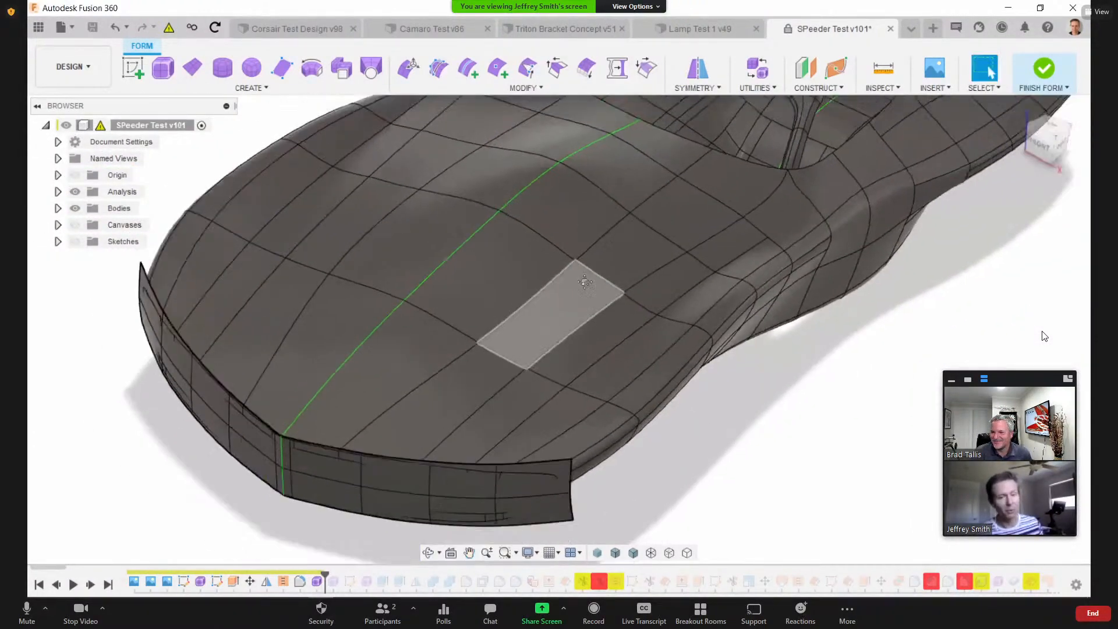
{"action": "middle_click_drag", "start_coordinate": [534, 245], "coordinate": [383, 243], "text": "shift"}
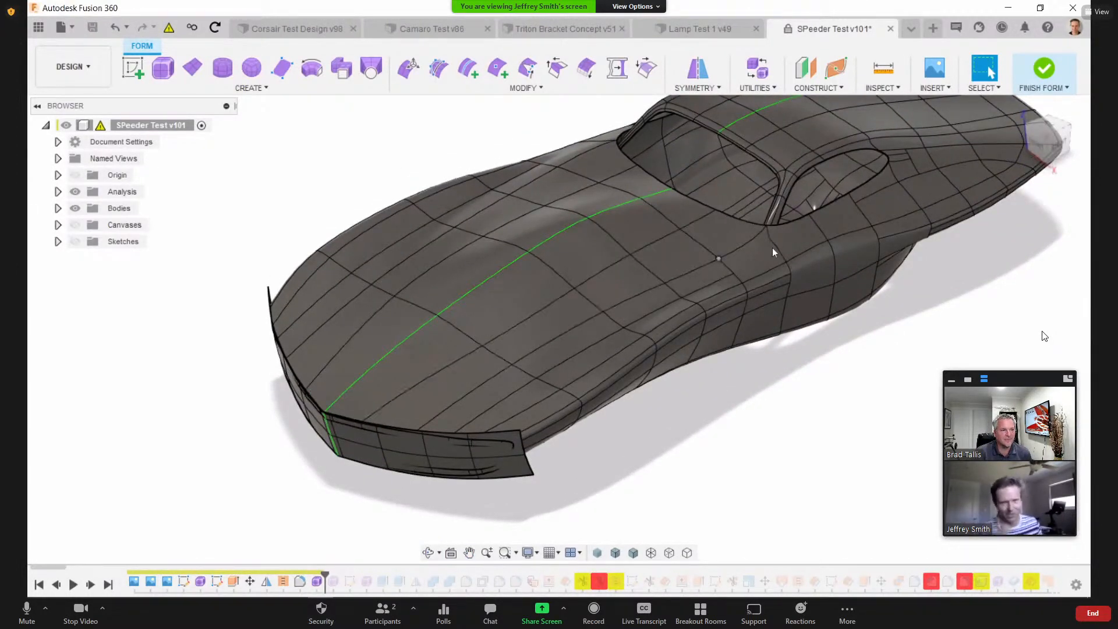
{"action": "middle_click_drag", "start_coordinate": [481, 307], "coordinate": [463, 384], "text": "shift"}
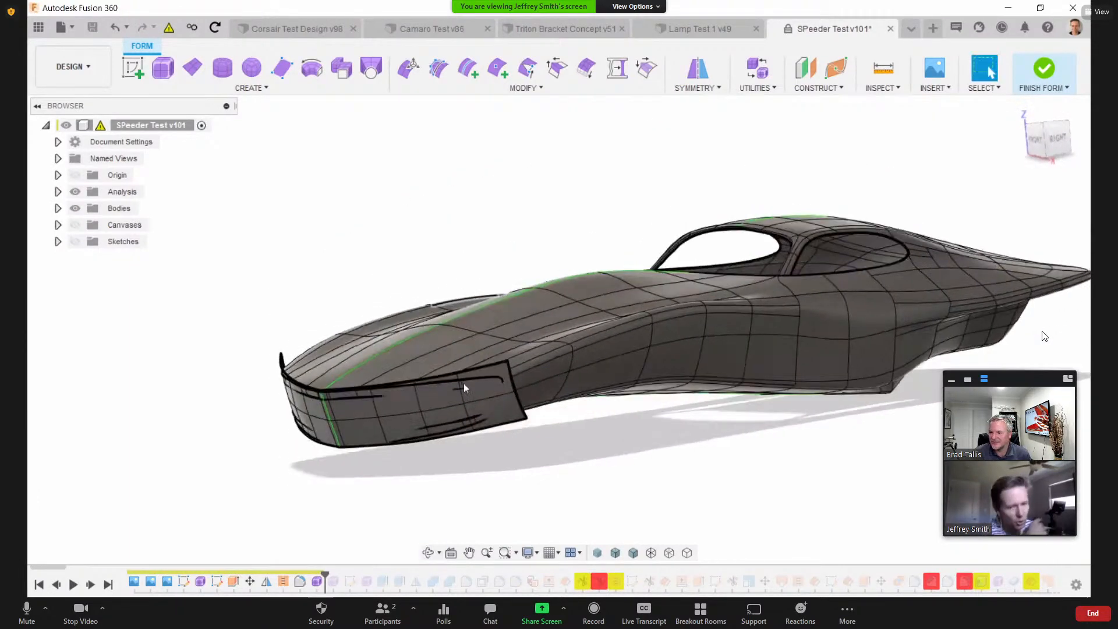
Step: Identify the curved nose surface as Body6 and hide it to inspect the front opening of Body3 up close
{"action": "left_click", "coordinate": [510, 410]}
{"action": "left_click", "coordinate": [59, 208]}
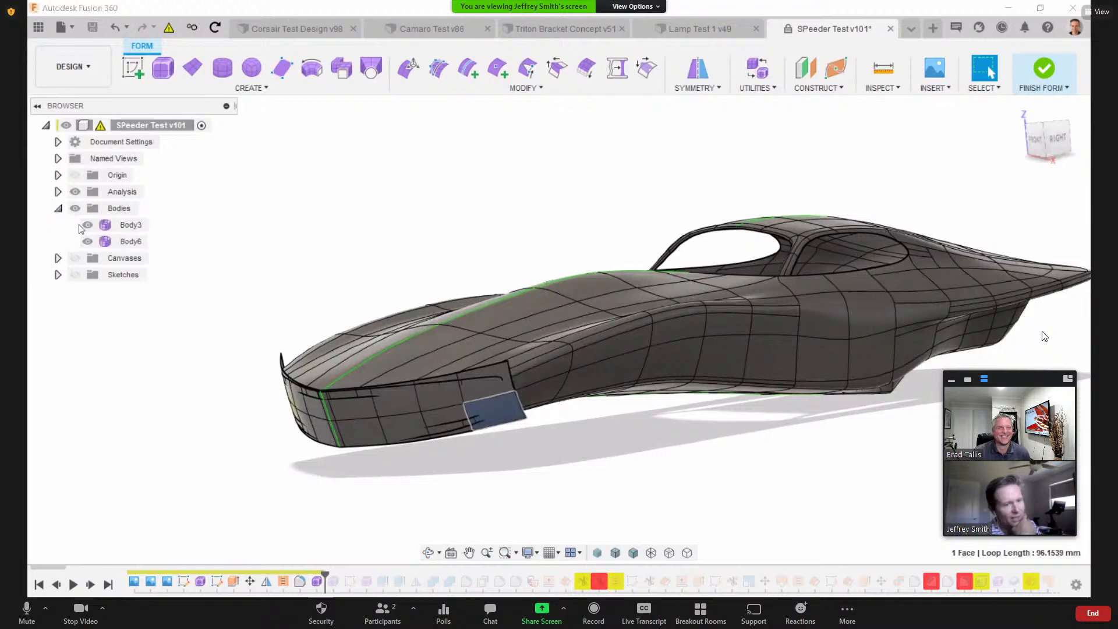
{"action": "left_click", "coordinate": [123, 241]}
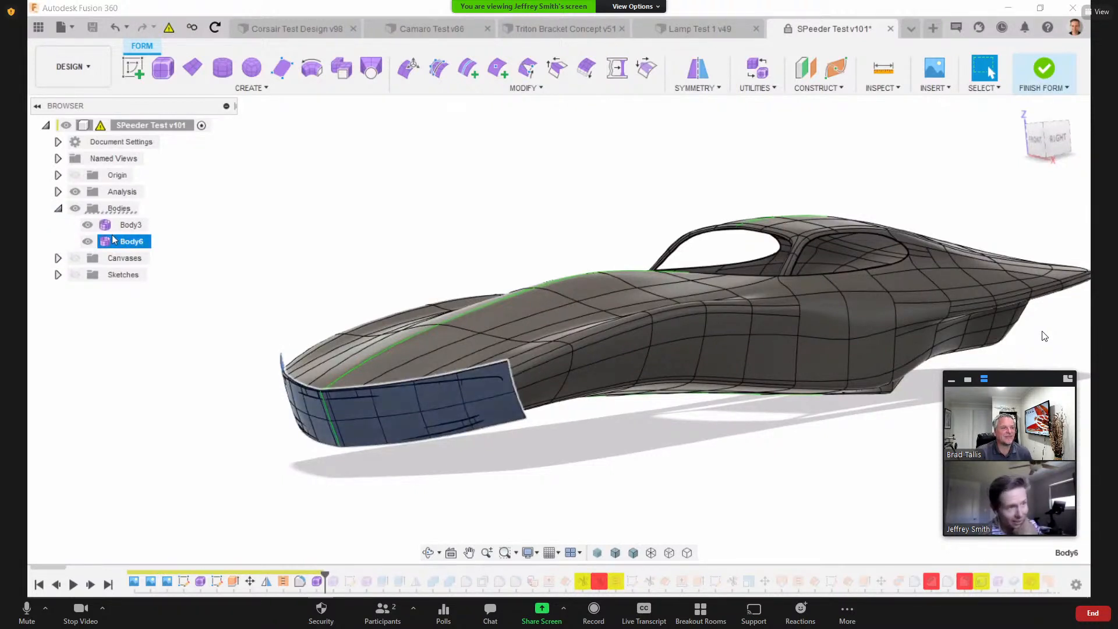
{"action": "left_click", "coordinate": [88, 241]}
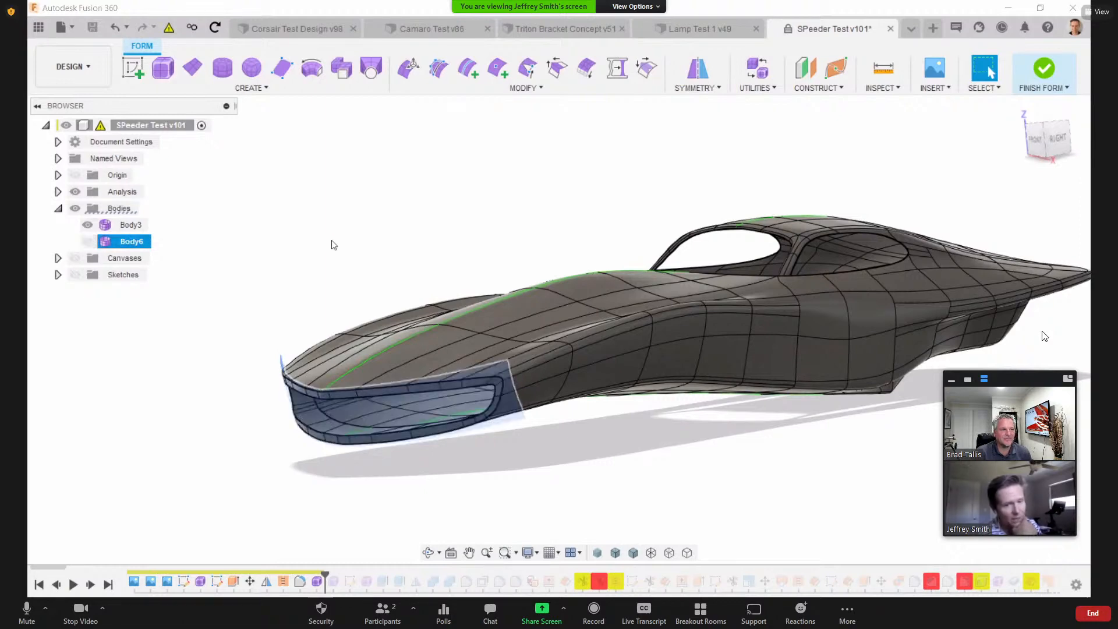
{"action": "middle_click_drag", "start_coordinate": [332, 242], "coordinate": [791, 352], "text": "shift"}
{"action": "scroll", "coordinate": [500, 285], "scroll_direction": "up", "scroll_amount": 5}
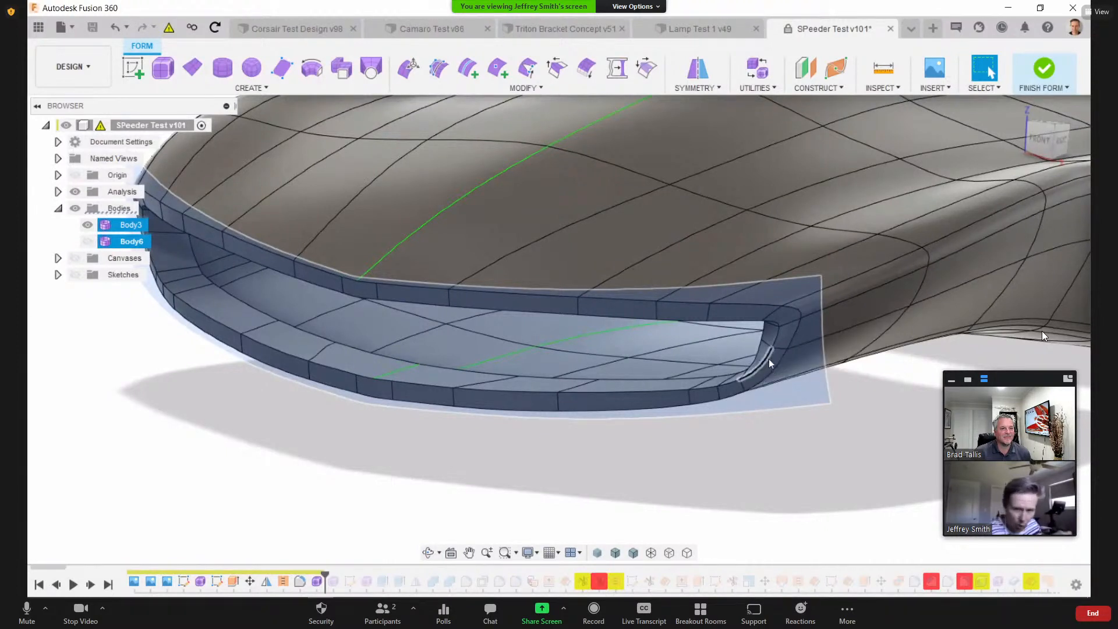
Step: Select the inner edge loop of the front opening, and compare it against Body6 shown alone with Body3 hidden
{"action": "left_click", "coordinate": [767, 358]}
{"action": "double_click", "coordinate": [765, 357]}
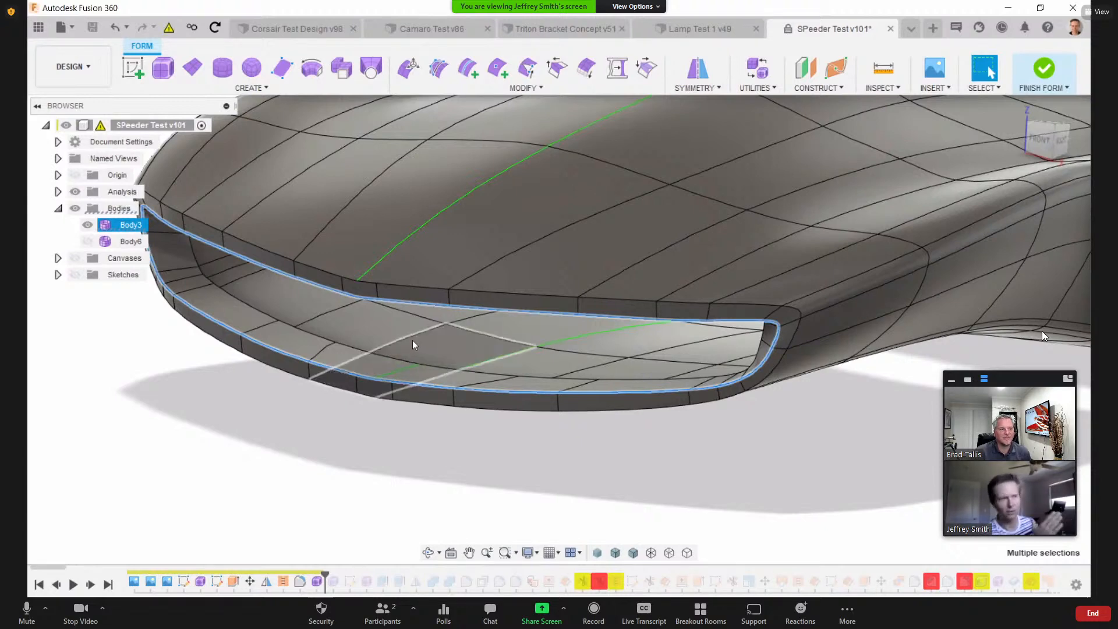
{"action": "left_click", "coordinate": [87, 226]}
{"action": "left_click", "coordinate": [87, 241]}
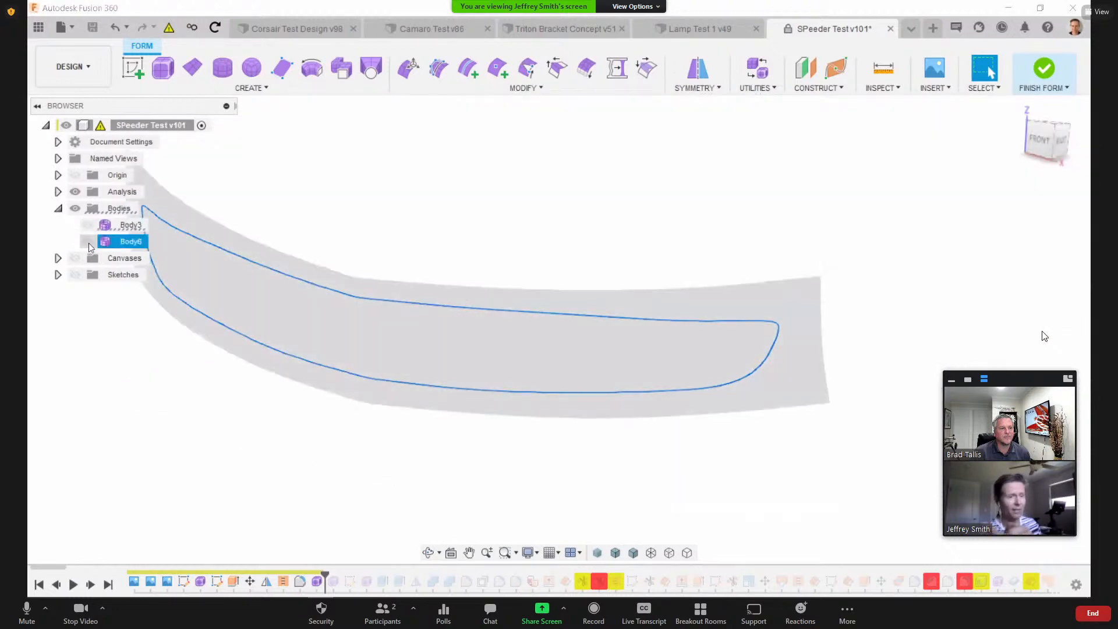
{"action": "middle_click_drag", "start_coordinate": [442, 402], "coordinate": [457, 345], "text": "shift"}
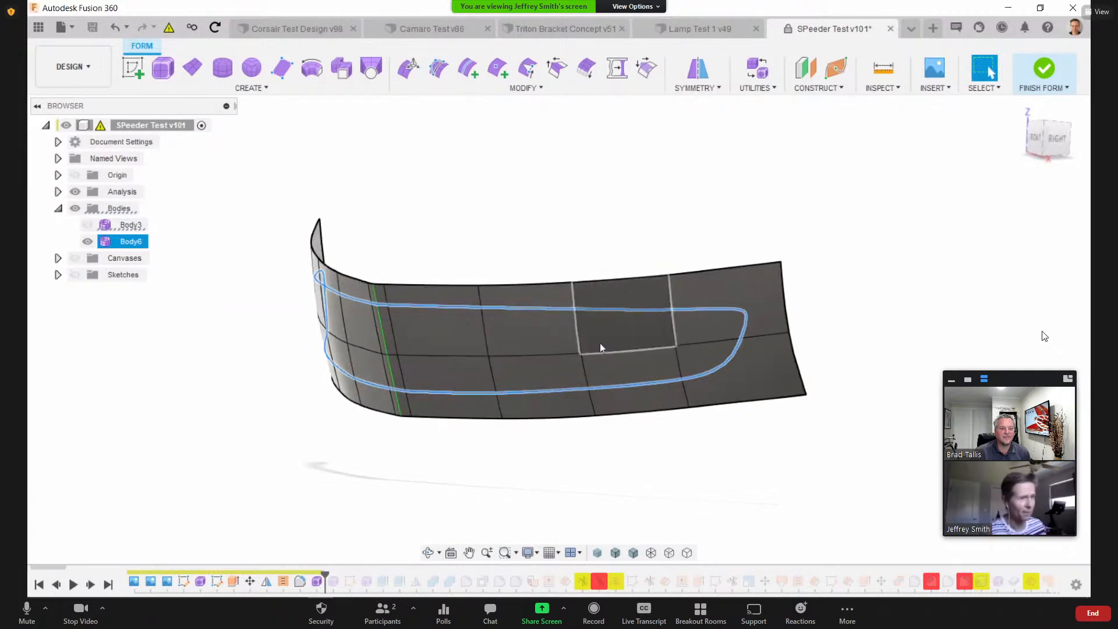
{"action": "left_click", "coordinate": [537, 242]}
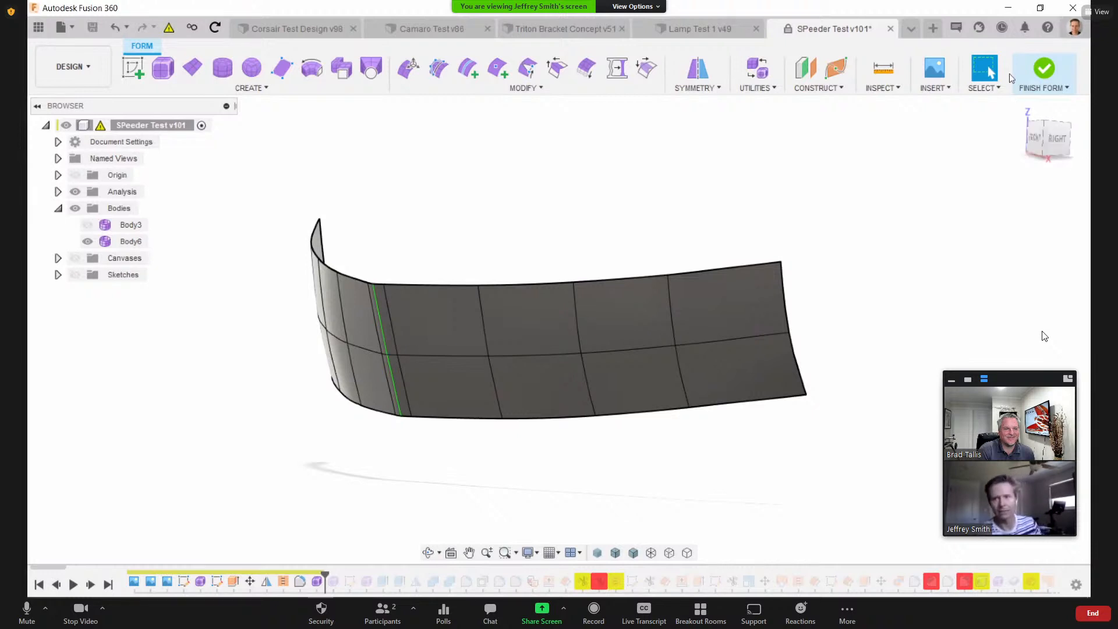
Step: Finish editing the form and inspect the resulting red Body10 from the front opening back to the cockpit
{"action": "left_click", "coordinate": [1055, 79]}
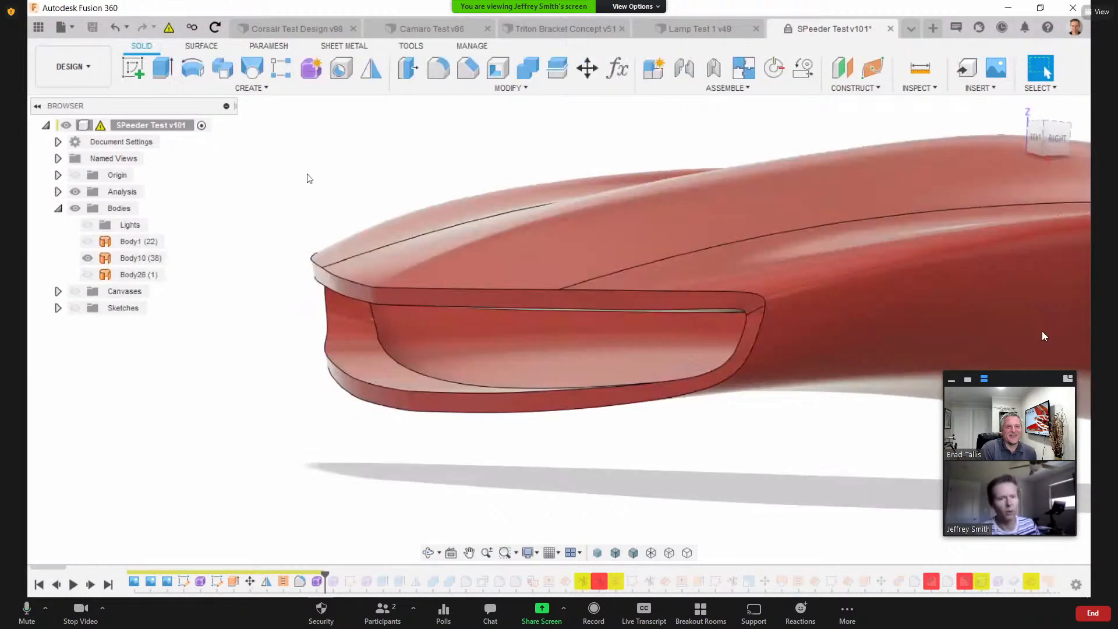
{"action": "mouse_move", "coordinate": [262, 157]}
{"action": "middle_mouse_down", "text": "shift"}
{"action": "mouse_move", "coordinate": [306, 186]}
{"action": "mouse_move", "coordinate": [237, 190]}
{"action": "mouse_move", "coordinate": [240, 168]}
{"action": "mouse_move", "coordinate": [285, 181]}
{"action": "mouse_move", "coordinate": [225, 250]}
{"action": "mouse_move", "coordinate": [220, 174]}
{"action": "mouse_move", "coordinate": [242, 170]}
{"action": "mouse_move", "coordinate": [237, 198]}
{"action": "middle_mouse_up", "text": "shift"}
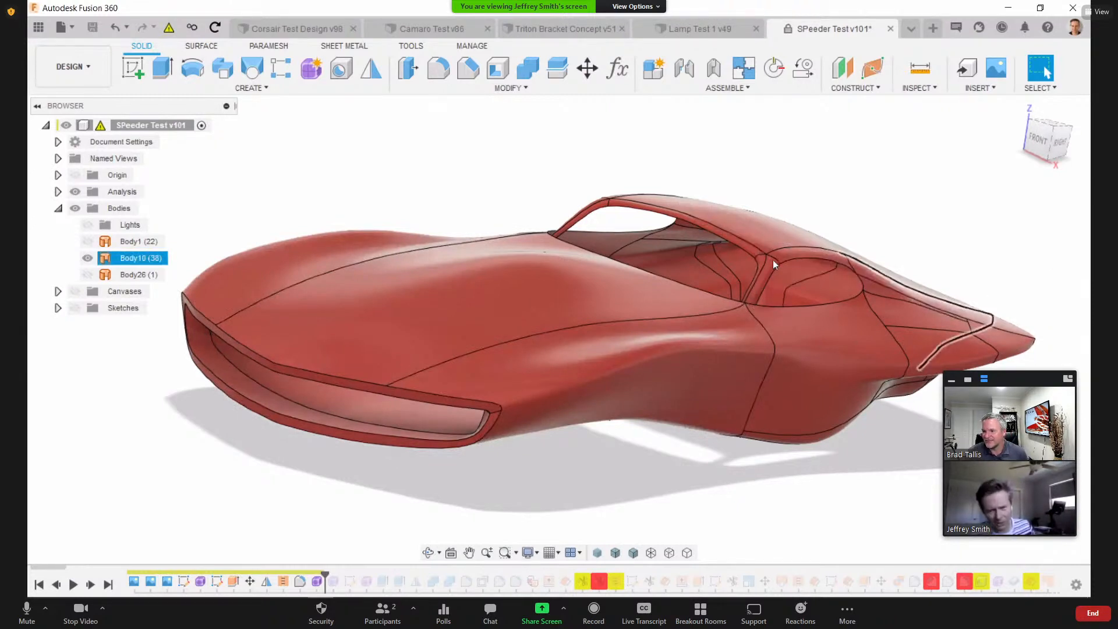
{"action": "left_click", "coordinate": [754, 269]}
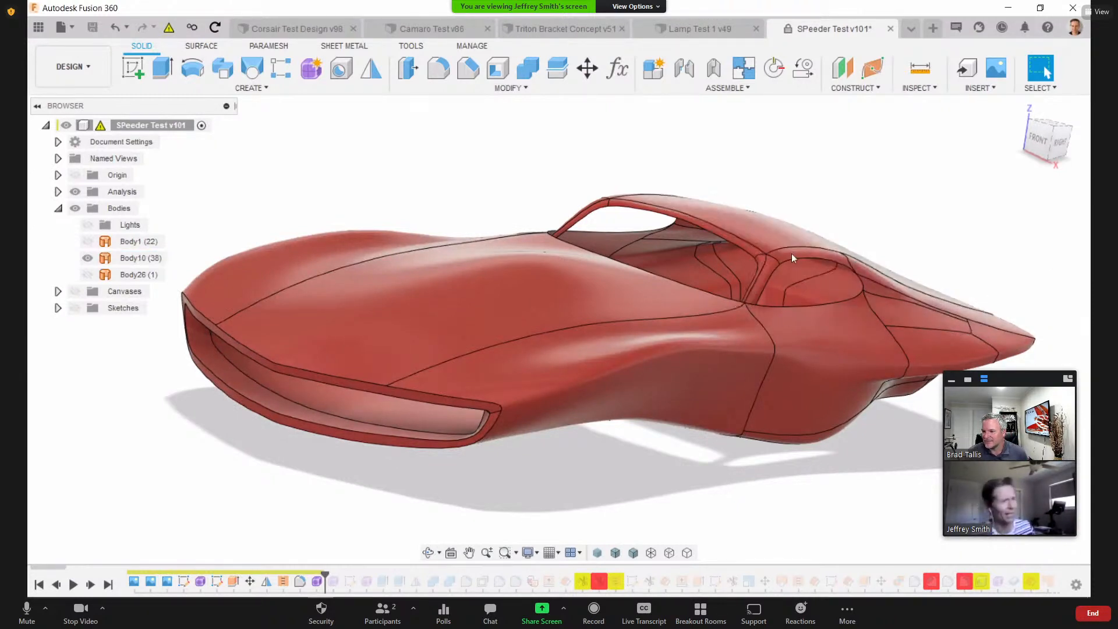
{"action": "left_click", "coordinate": [791, 256]}
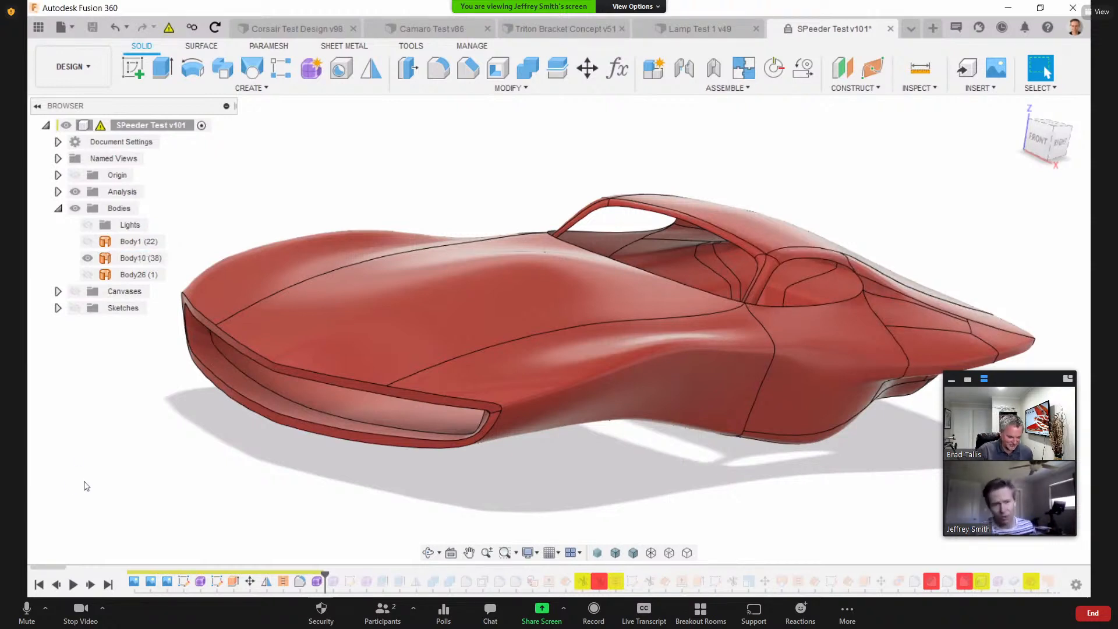
Step: Roll the design history forward to its end and view the completed hover car from the front and underside
{"action": "left_click", "coordinate": [108, 585]}
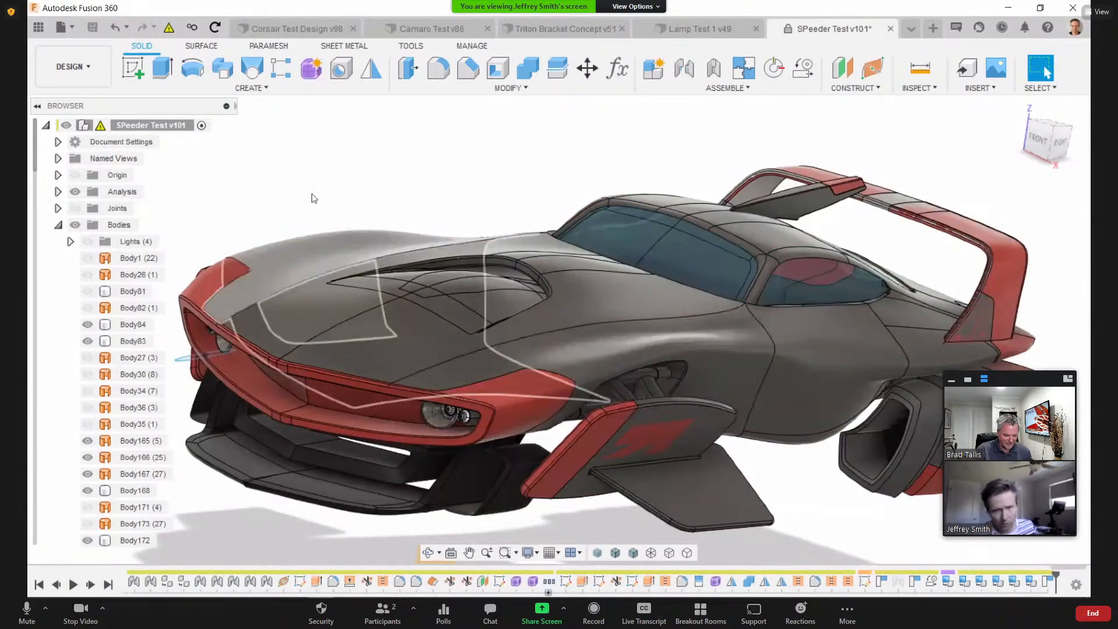
{"action": "mouse_move", "coordinate": [314, 199]}
{"action": "middle_mouse_down", "text": "shift"}
{"action": "mouse_move", "coordinate": [319, 169]}
{"action": "mouse_move", "coordinate": [329, 172]}
{"action": "mouse_move", "coordinate": [340, 182]}
{"action": "mouse_move", "coordinate": [308, 210]}
{"action": "middle_mouse_up", "text": "shift"}
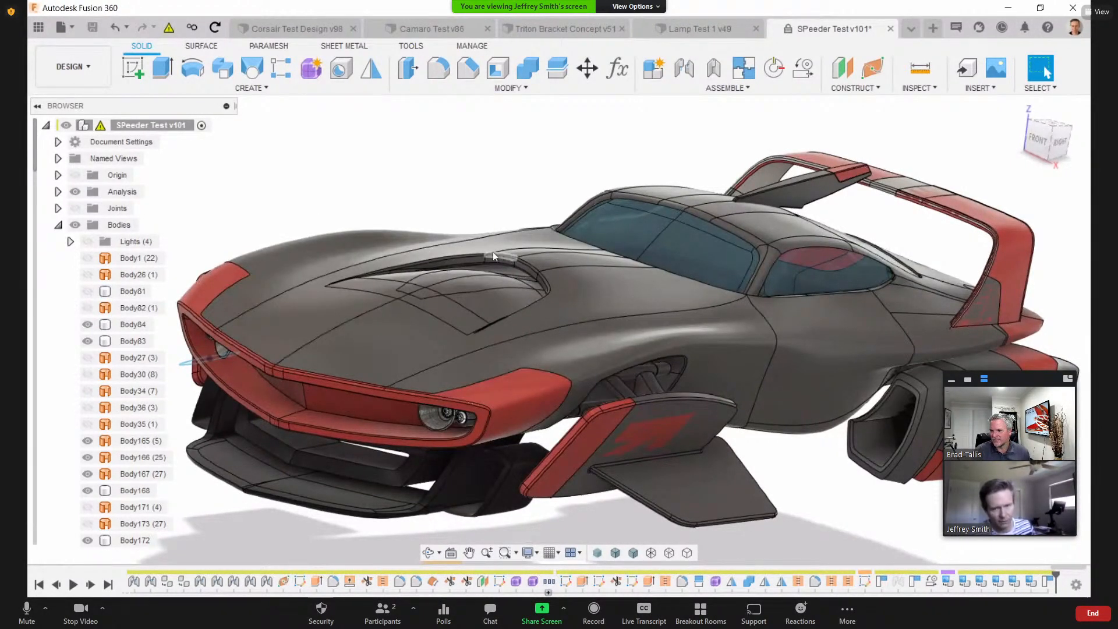
{"action": "middle_click_drag", "start_coordinate": [493, 251], "coordinate": [700, 282], "text": "shift"}
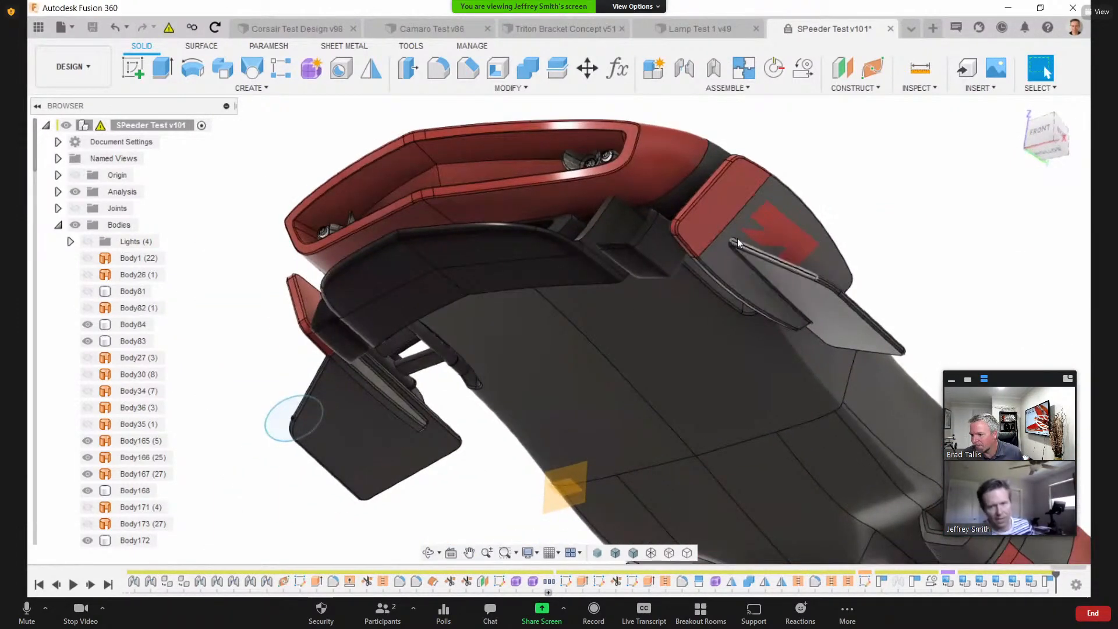
Step: Reposition the front side fin by moving it freely on its joint, and check it from the front
{"action": "left_click_drag", "start_coordinate": [738, 244], "coordinate": [758, 198]}
{"action": "middle_click_drag", "start_coordinate": [758, 198], "coordinate": [732, 250], "text": "shift"}
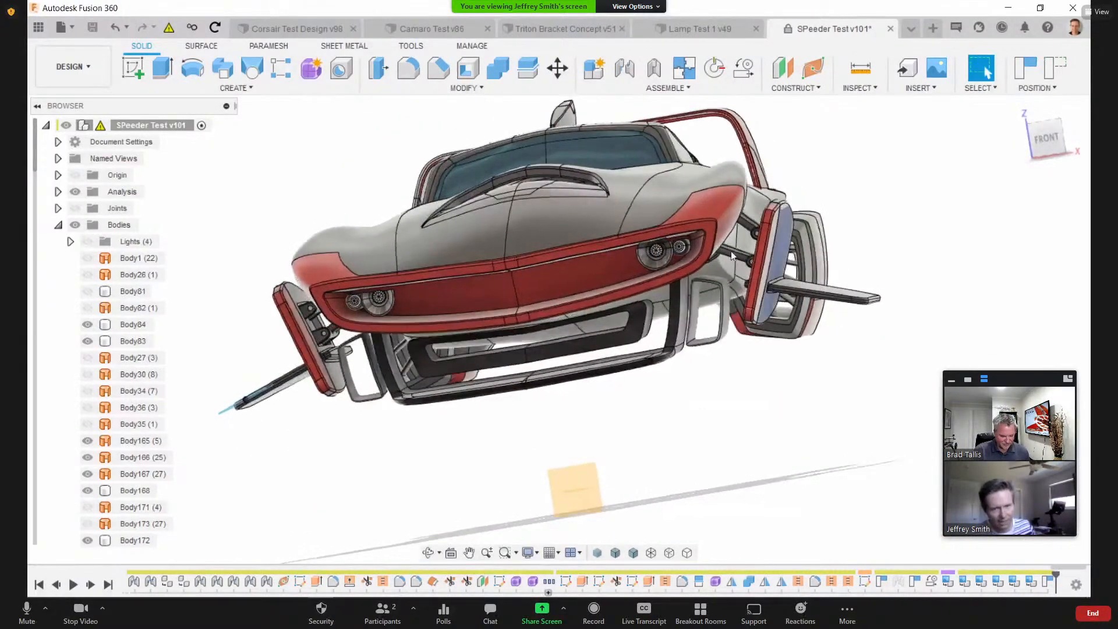
{"action": "left_click_drag", "start_coordinate": [732, 251], "coordinate": [784, 288]}
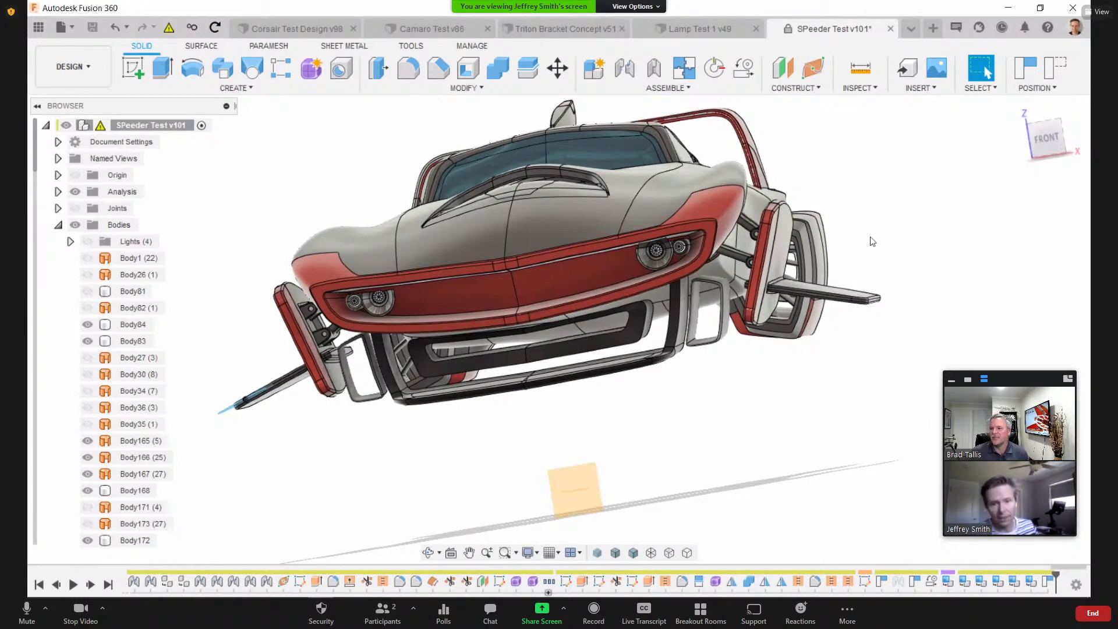
Step: Examine the rear engine pods, including their intakes, red bands and exhaust nozzles, and return to a view of the whole car
{"action": "middle_click_drag", "start_coordinate": [874, 242], "coordinate": [750, 274], "text": "shift"}
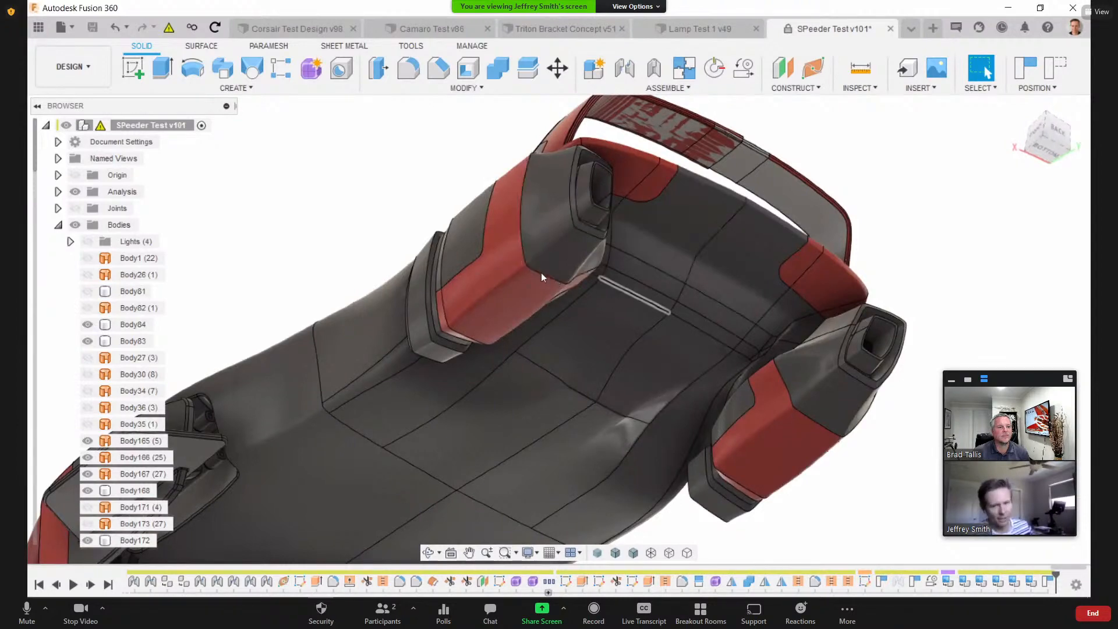
{"action": "middle_click_drag", "start_coordinate": [541, 277], "coordinate": [691, 327], "text": "shift"}
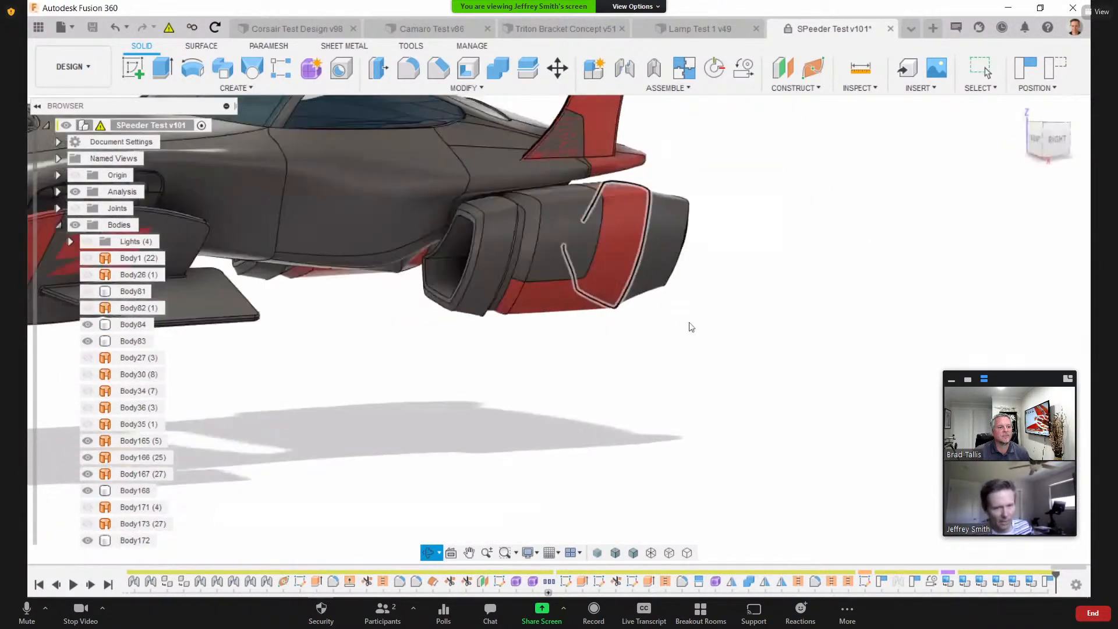
{"action": "middle_click_drag", "start_coordinate": [583, 304], "coordinate": [649, 345], "text": "shift"}
{"action": "scroll", "coordinate": [668, 337], "scroll_direction": "up", "scroll_amount": 3}
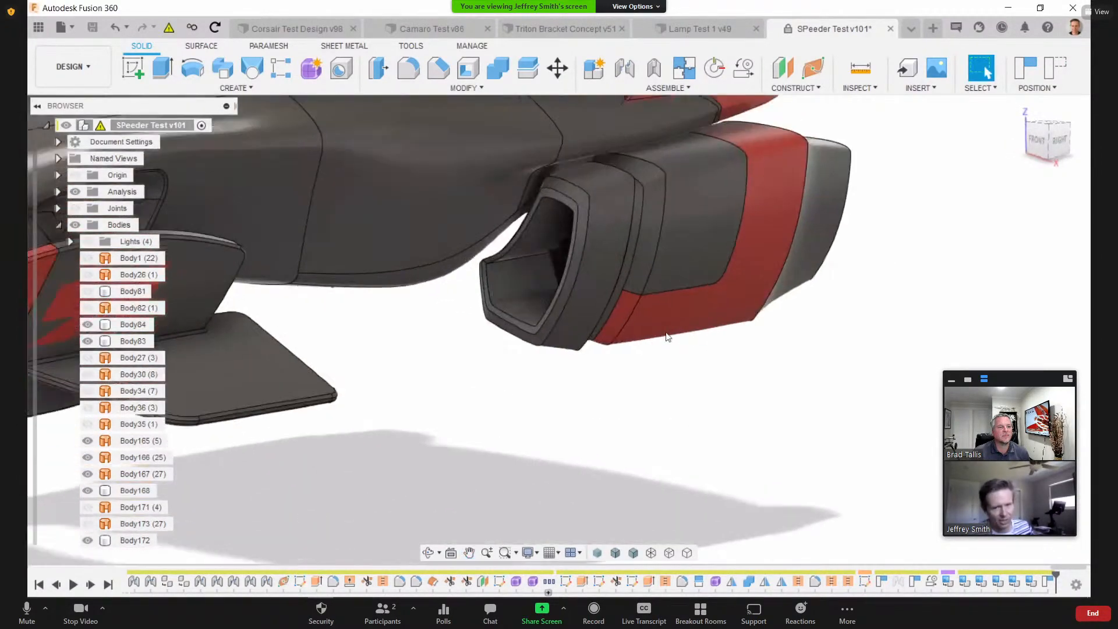
{"action": "scroll", "coordinate": [667, 336], "scroll_direction": "down", "scroll_amount": 2}
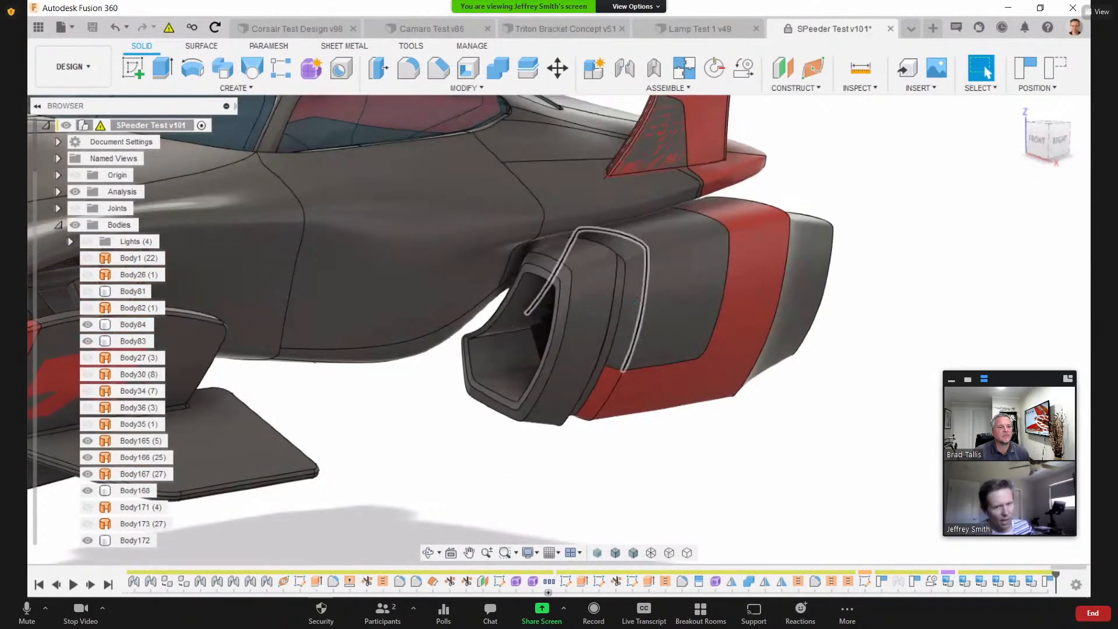
{"action": "middle_click_drag", "start_coordinate": [667, 336], "coordinate": [780, 328], "text": "shift"}
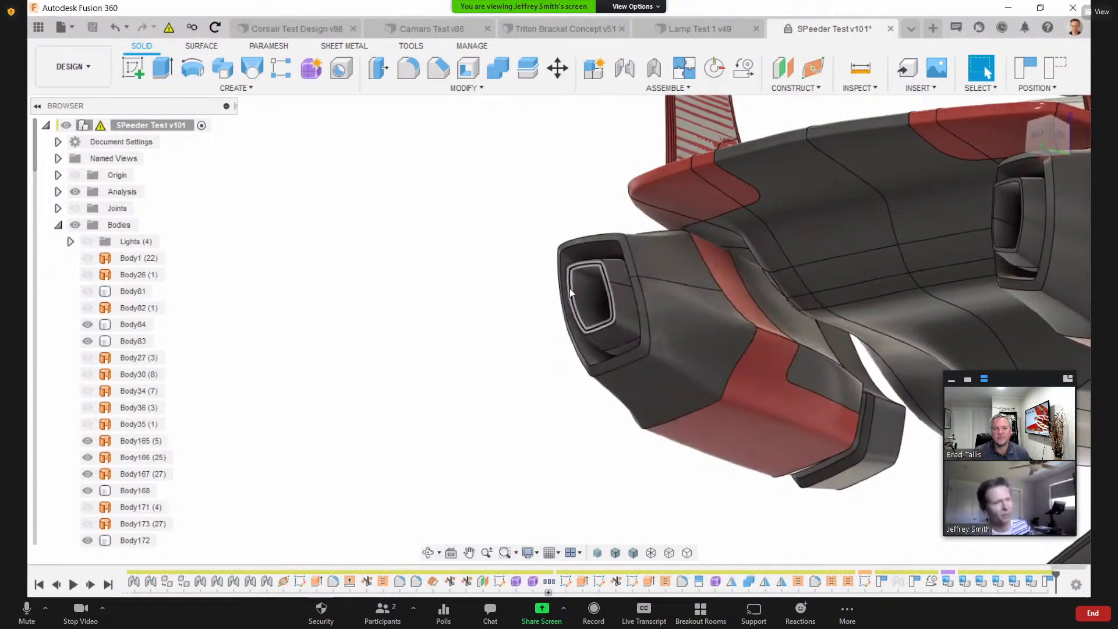
{"action": "middle_click_drag", "start_coordinate": [572, 289], "coordinate": [602, 291], "text": "shift"}
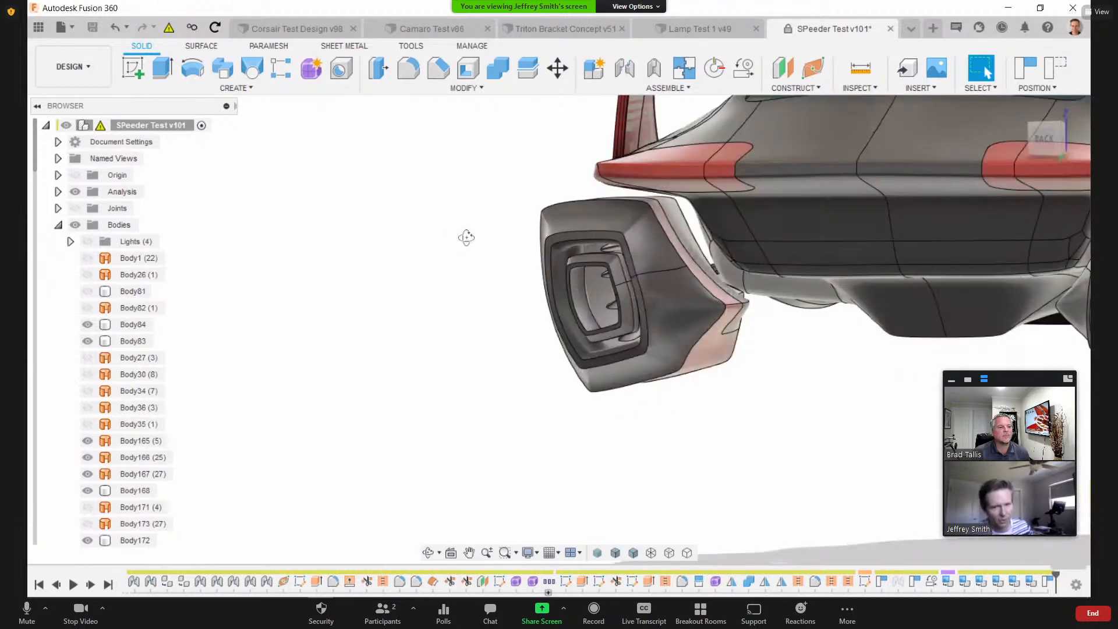
{"action": "middle_click_drag", "start_coordinate": [464, 237], "coordinate": [579, 268], "text": "shift"}
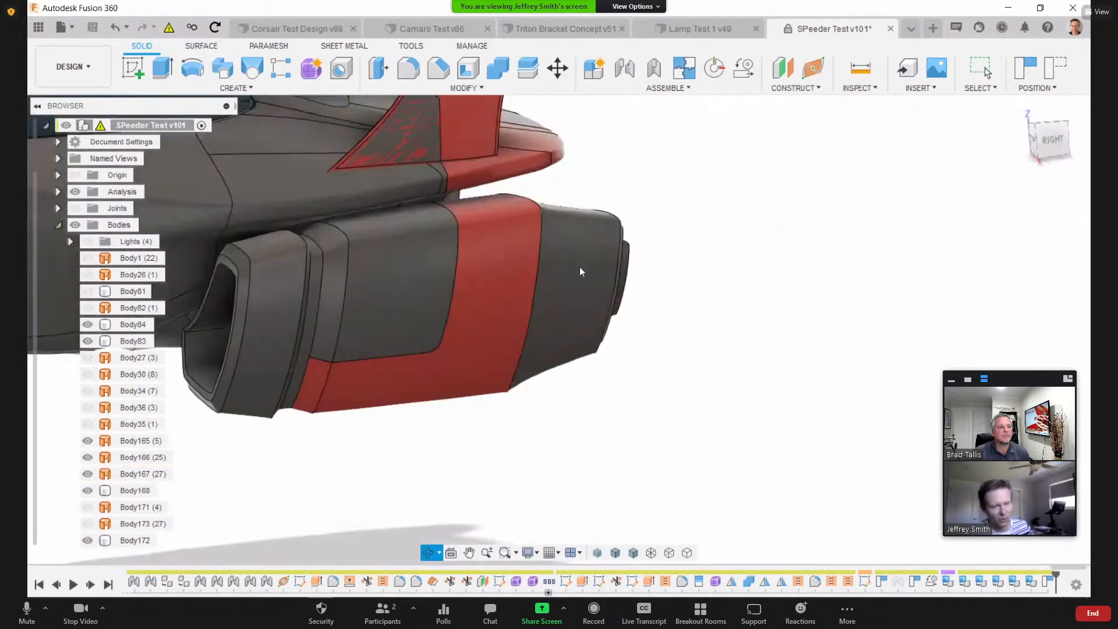
{"action": "middle_click_drag", "start_coordinate": [496, 315], "coordinate": [800, 323]}
{"action": "scroll", "coordinate": [799, 323], "scroll_direction": "down", "scroll_amount": 5}
{"action": "middle_click_drag", "start_coordinate": [743, 297], "coordinate": [863, 315], "text": "shift"}
{"action": "key", "text": "Escape"}
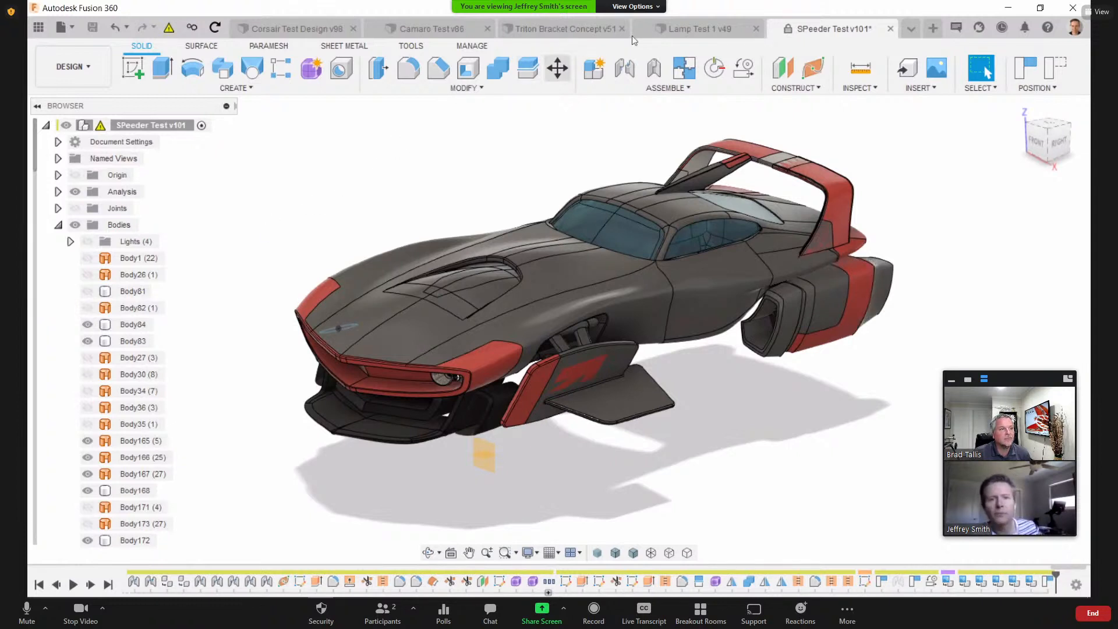
Step: Switch to the open Tri Pusher C1 v54 design and view the spacecraft from several angles
{"action": "left_click", "coordinate": [913, 28]}
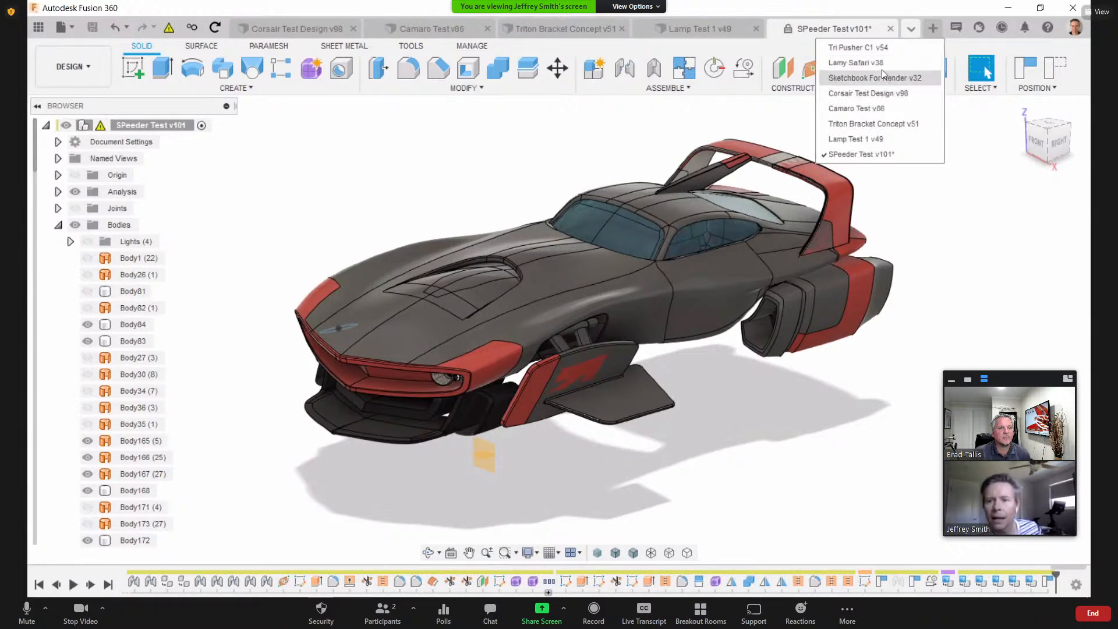
{"action": "left_click", "coordinate": [858, 49]}
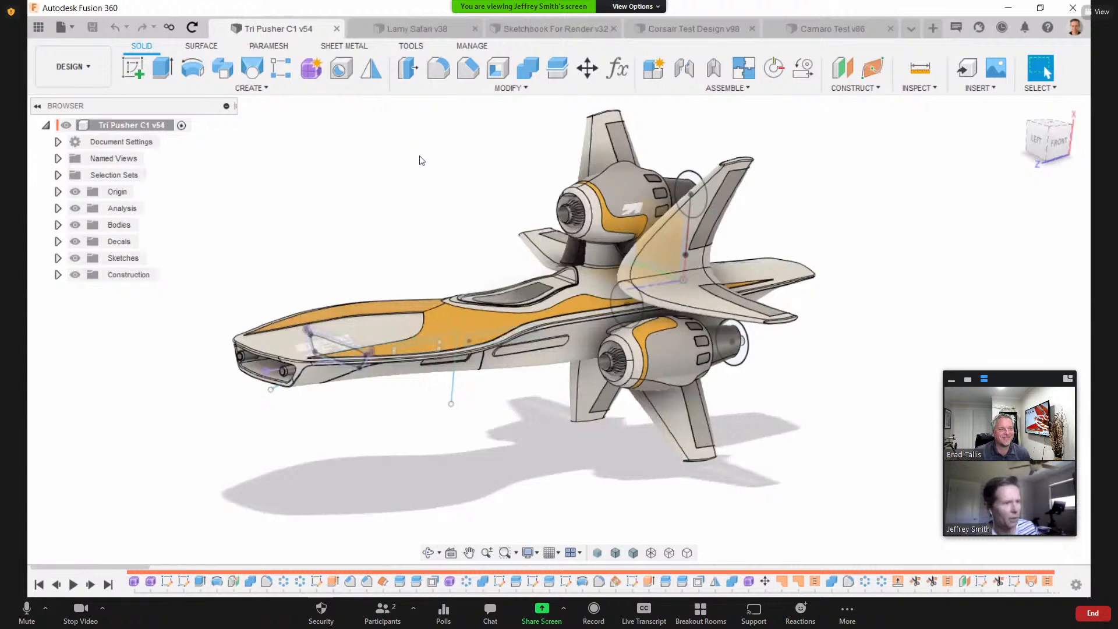
{"action": "mouse_move", "coordinate": [420, 172]}
{"action": "middle_mouse_down", "text": "shift"}
{"action": "mouse_move", "coordinate": [398, 179]}
{"action": "mouse_move", "coordinate": [441, 192]}
{"action": "mouse_move", "coordinate": [427, 197]}
{"action": "mouse_move", "coordinate": [441, 177]}
{"action": "middle_mouse_up", "text": "shift"}
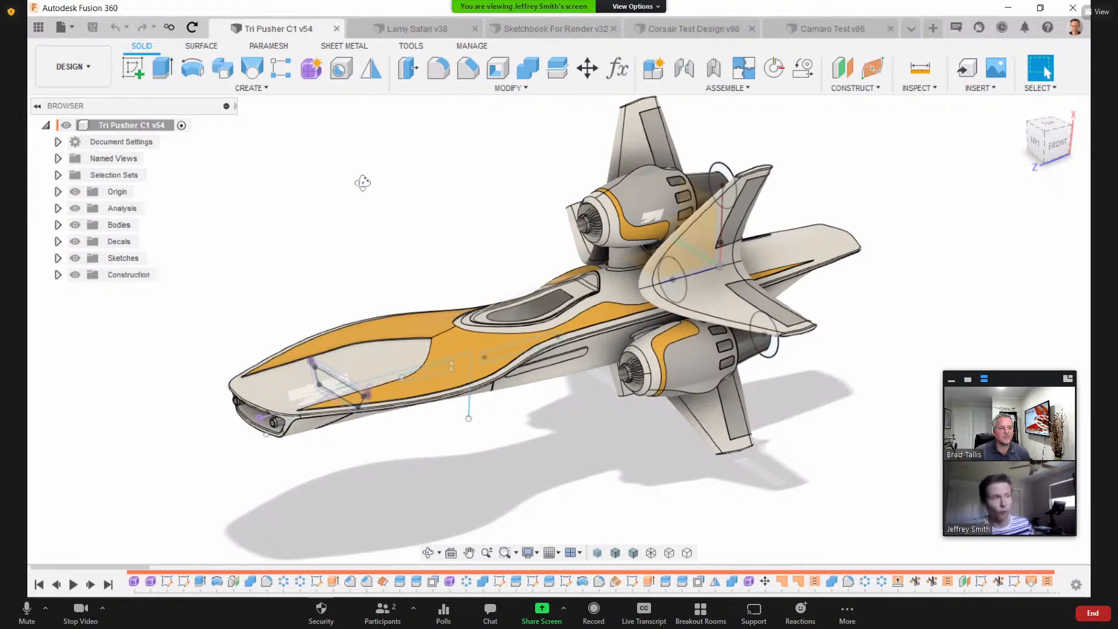
{"action": "mouse_move", "coordinate": [364, 183]}
{"action": "middle_mouse_down", "text": "shift"}
{"action": "mouse_move", "coordinate": [319, 164]}
{"action": "mouse_move", "coordinate": [359, 177]}
{"action": "mouse_move", "coordinate": [360, 192]}
{"action": "middle_mouse_up", "text": "shift"}
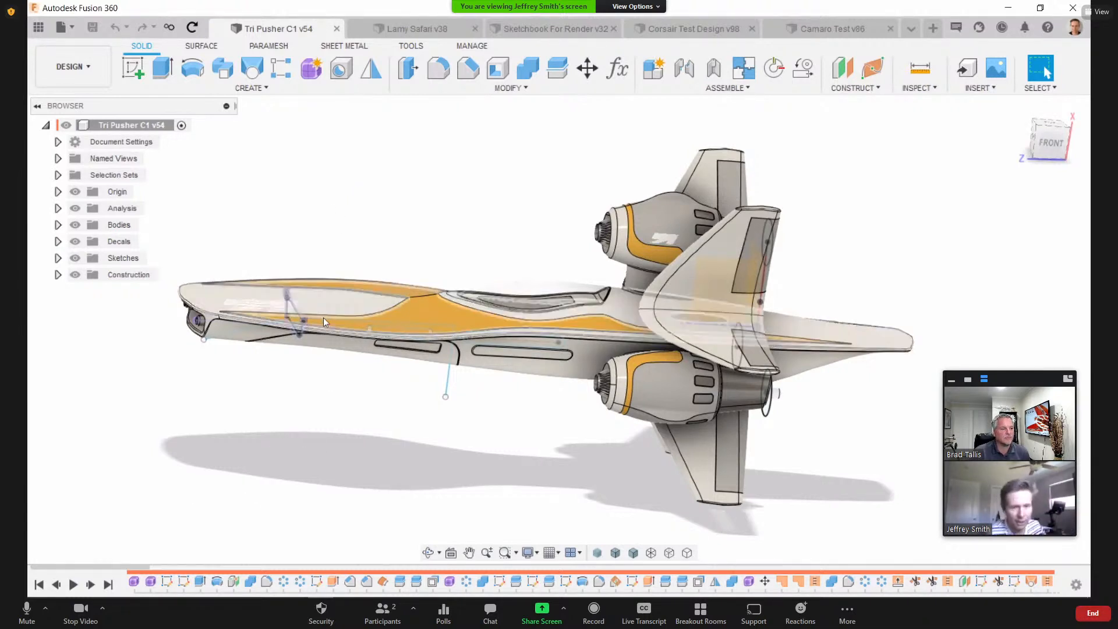
Step: Inspect the Tri Pusher's nose up close and select the branching face beside the front opening
{"action": "middle_click_drag", "start_coordinate": [323, 317], "coordinate": [484, 292], "text": "shift"}
{"action": "scroll", "coordinate": [309, 345], "scroll_direction": "up", "scroll_amount": 5}
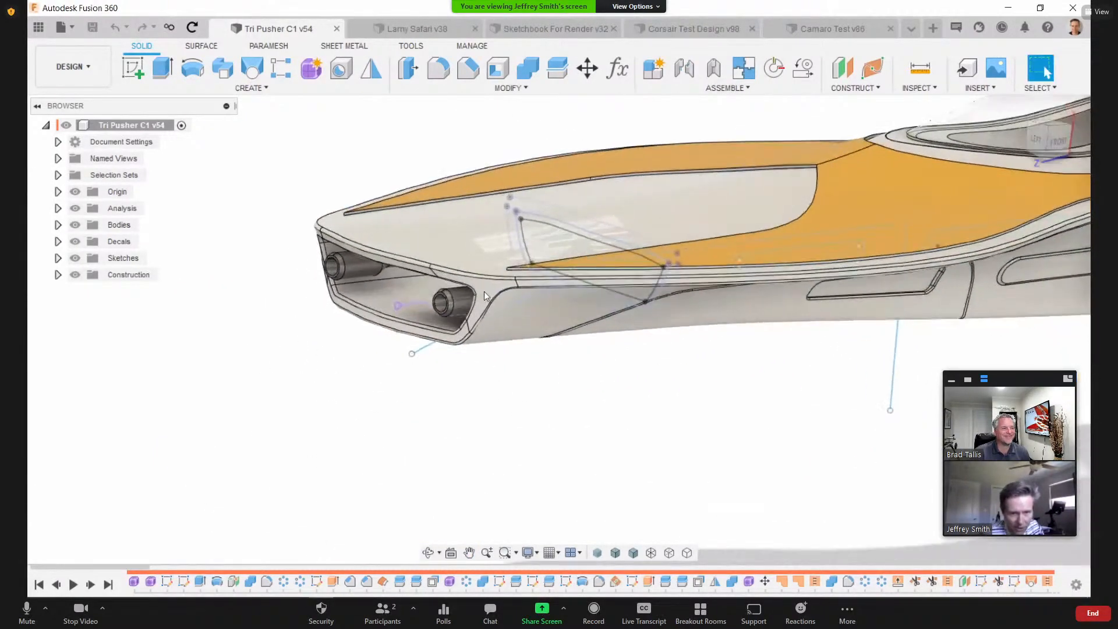
{"action": "left_click", "coordinate": [487, 288]}
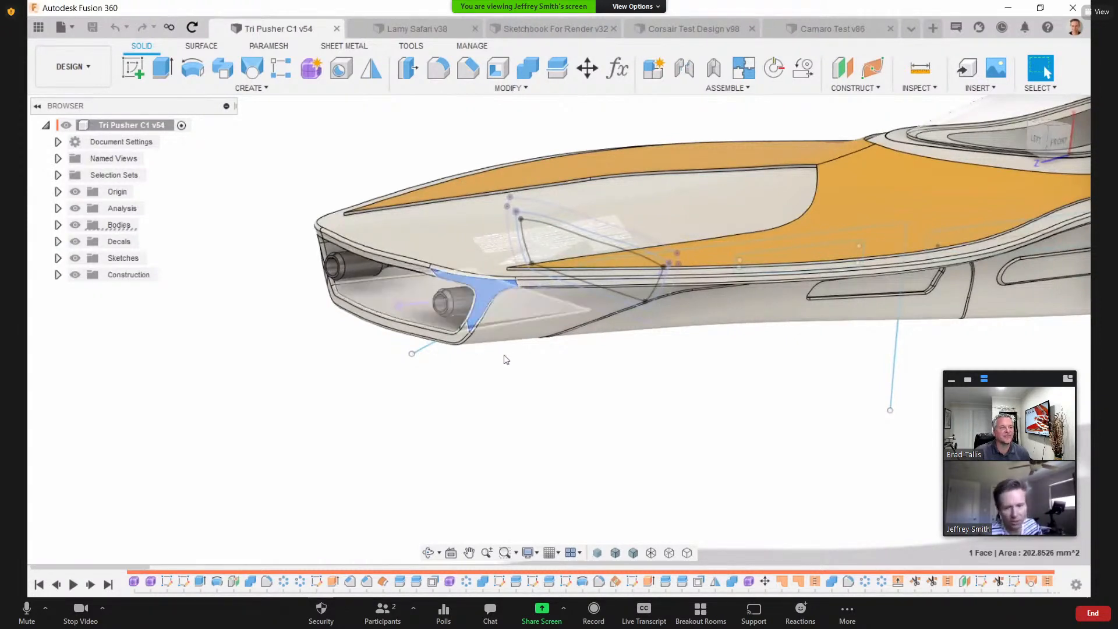
Step: Open the Form3 feature for editing and bring its form bodies around the fuselage into view
{"action": "left_click_drag", "start_coordinate": [106, 567], "coordinate": [215, 569]}
{"action": "left_click", "coordinate": [300, 581]}
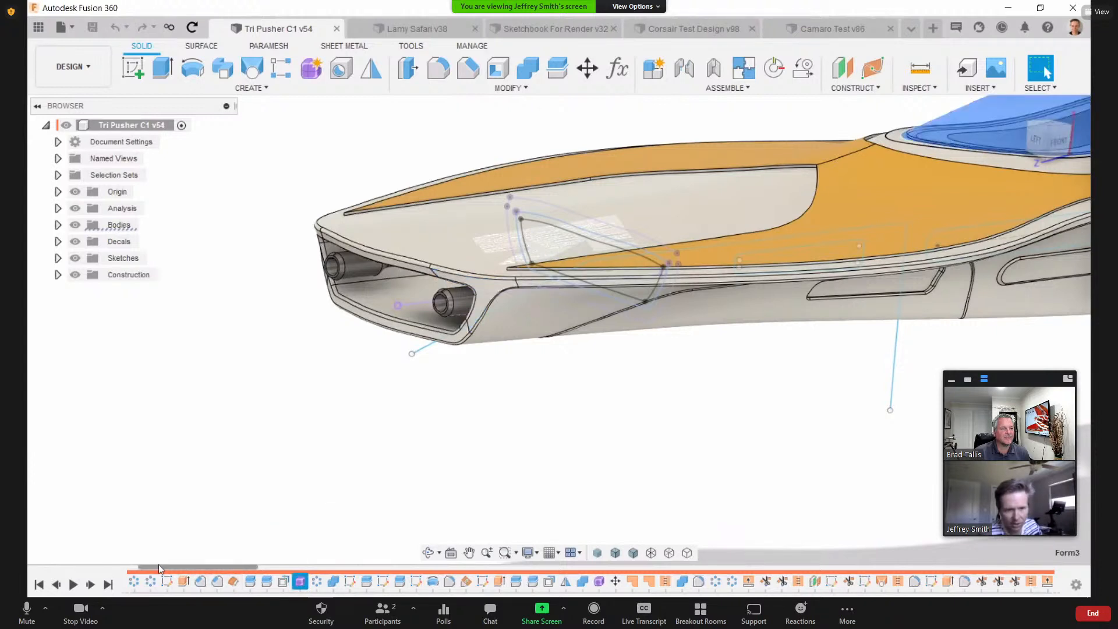
{"action": "right_click", "coordinate": [299, 582]}
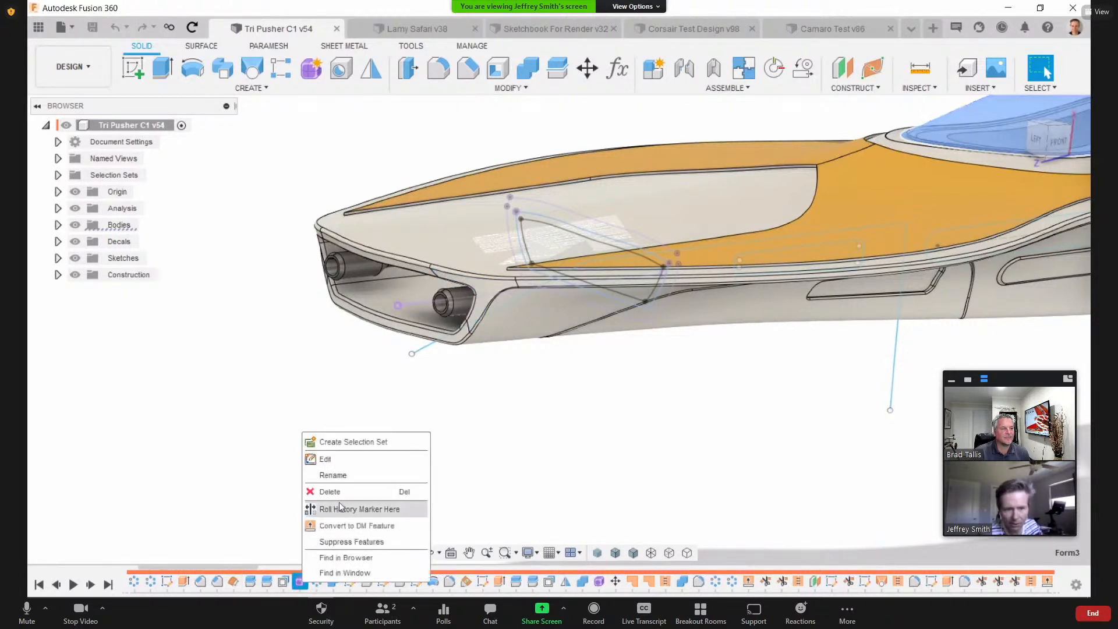
{"action": "left_click", "coordinate": [336, 462]}
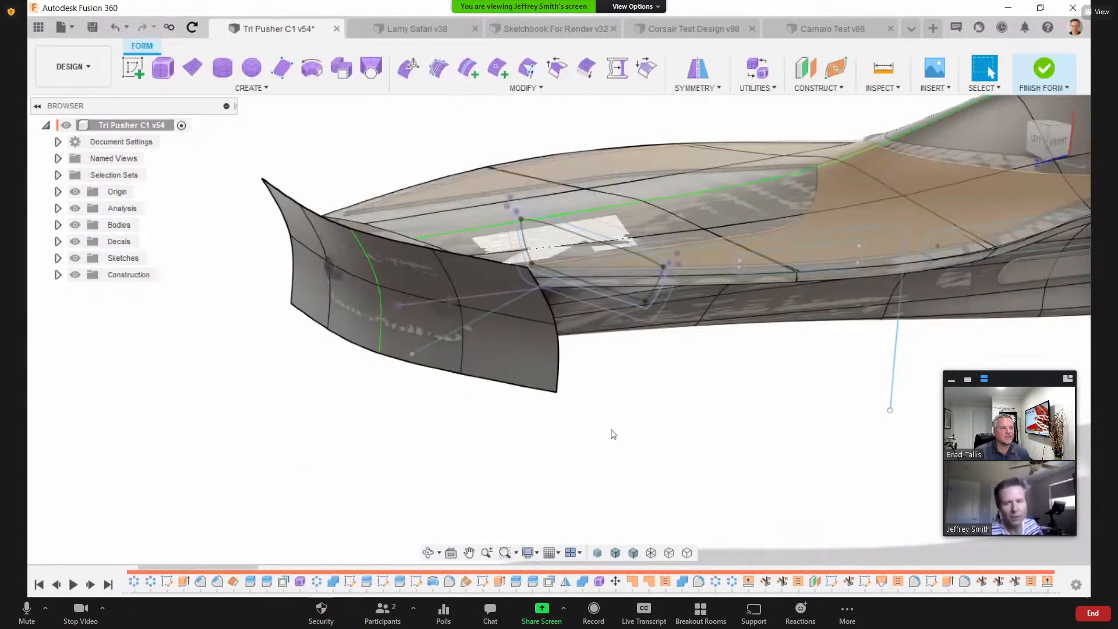
{"action": "middle_click_drag", "start_coordinate": [634, 419], "coordinate": [477, 467], "text": "shift"}
{"action": "scroll", "coordinate": [474, 468], "scroll_direction": "down", "scroll_amount": 4}
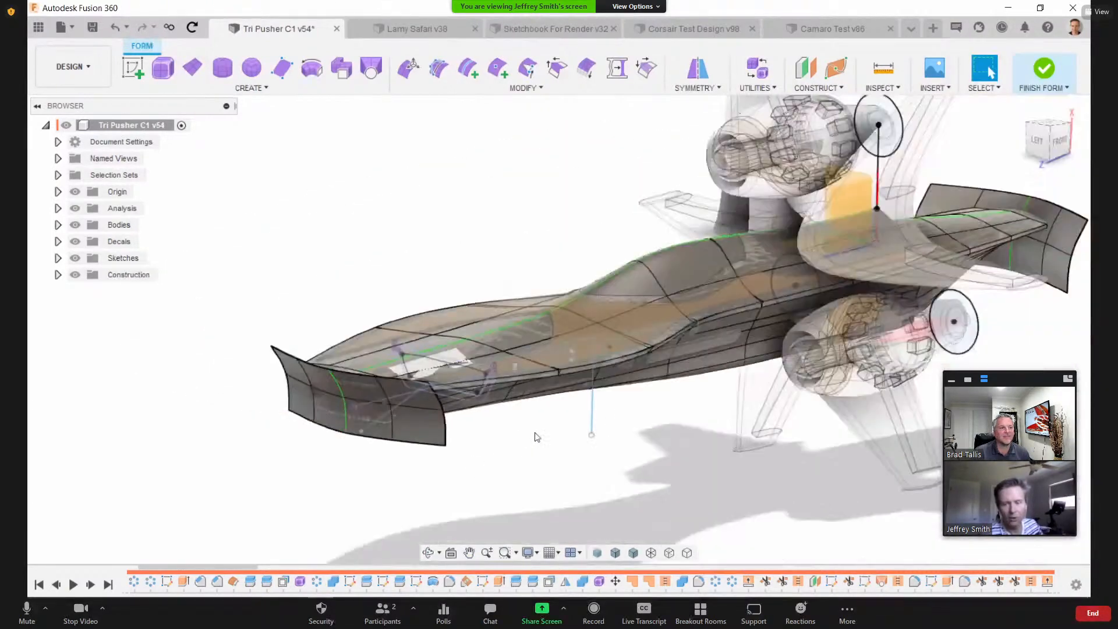
Step: View the form bodies from above and inspect the curved surface cutting across the nose up close
{"action": "middle_click_drag", "start_coordinate": [536, 437], "coordinate": [375, 365], "text": "shift"}
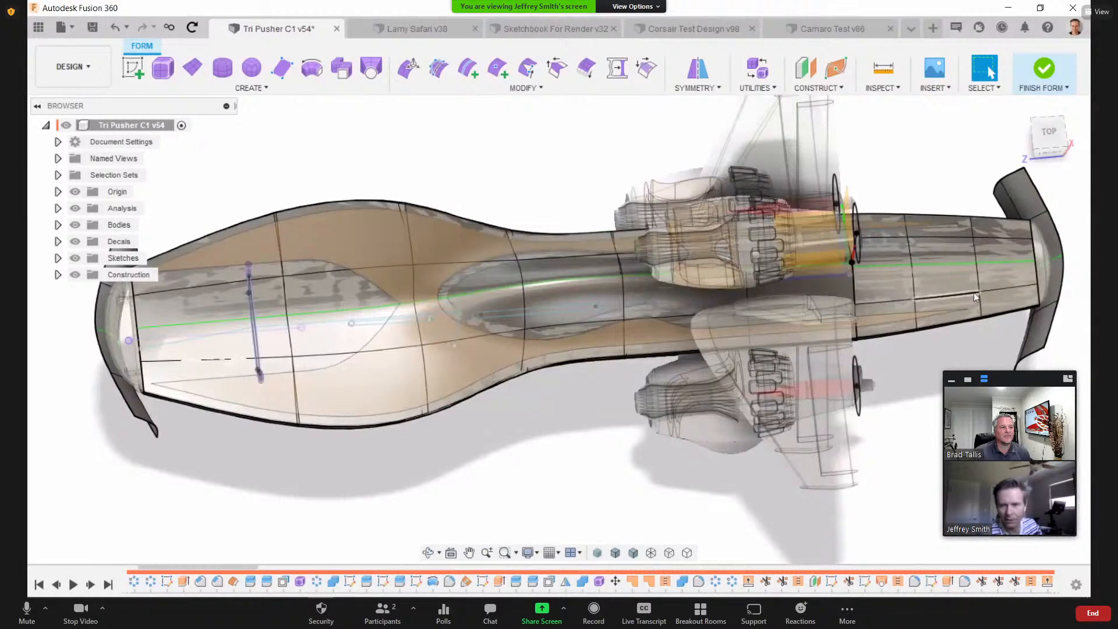
{"action": "middle_click_drag", "start_coordinate": [162, 359], "coordinate": [241, 300]}
{"action": "scroll", "coordinate": [236, 334], "scroll_direction": "up", "scroll_amount": 5}
{"action": "scroll", "coordinate": [266, 371], "scroll_direction": "up", "scroll_amount": 2}
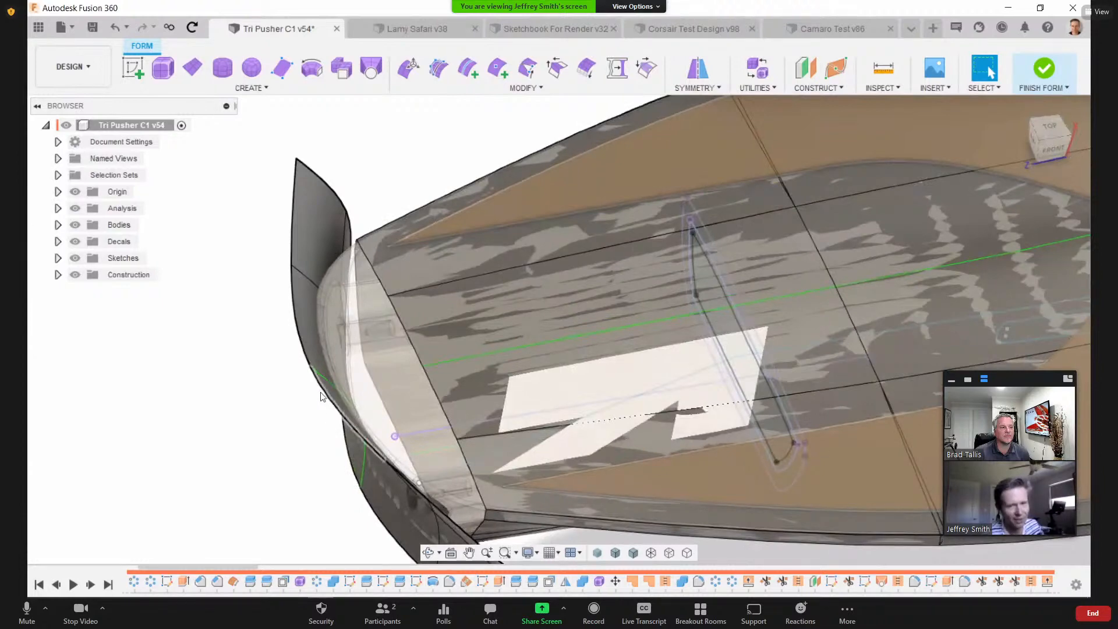
Step: List the form's bodies and highlight Body8 and Body9 to identify the fuselage and the nose trimming surface
{"action": "left_click", "coordinate": [57, 225]}
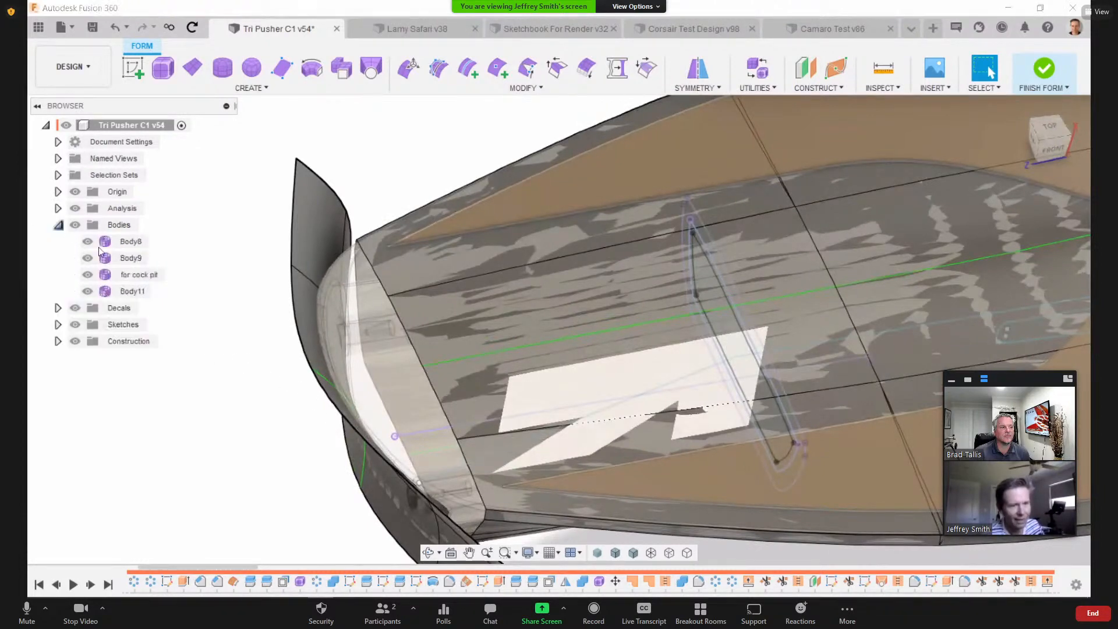
{"action": "left_click", "coordinate": [127, 243]}
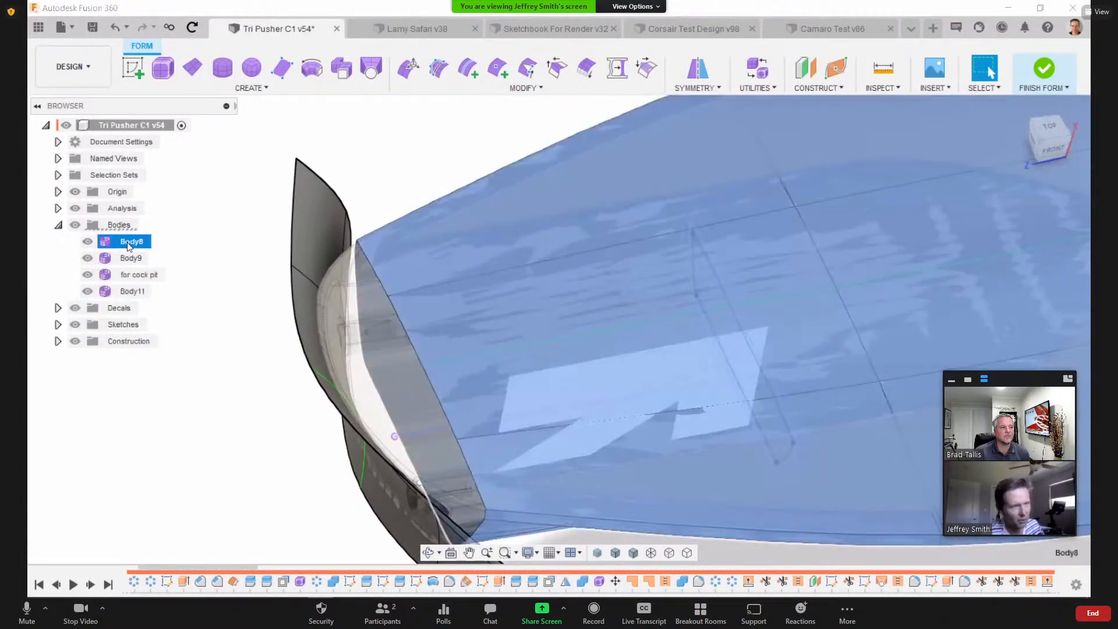
{"action": "left_click", "coordinate": [132, 258]}
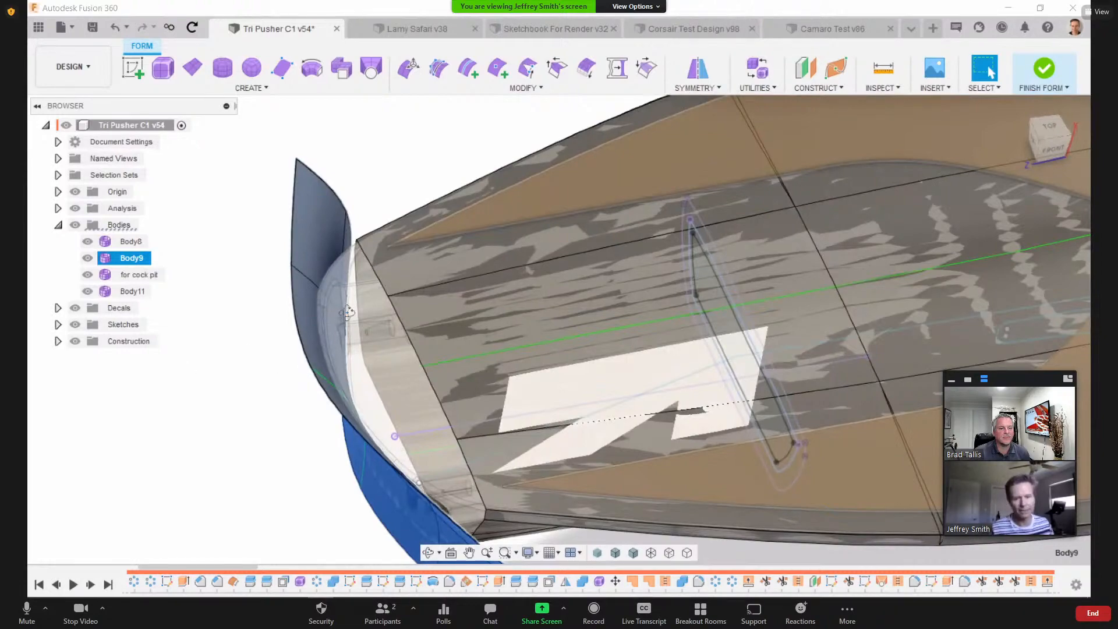
{"action": "middle_click_drag", "start_coordinate": [347, 313], "coordinate": [367, 334], "text": "shift"}
{"action": "scroll", "coordinate": [367, 335], "scroll_direction": "down", "scroll_amount": 4}
{"action": "left_click", "coordinate": [391, 302]}
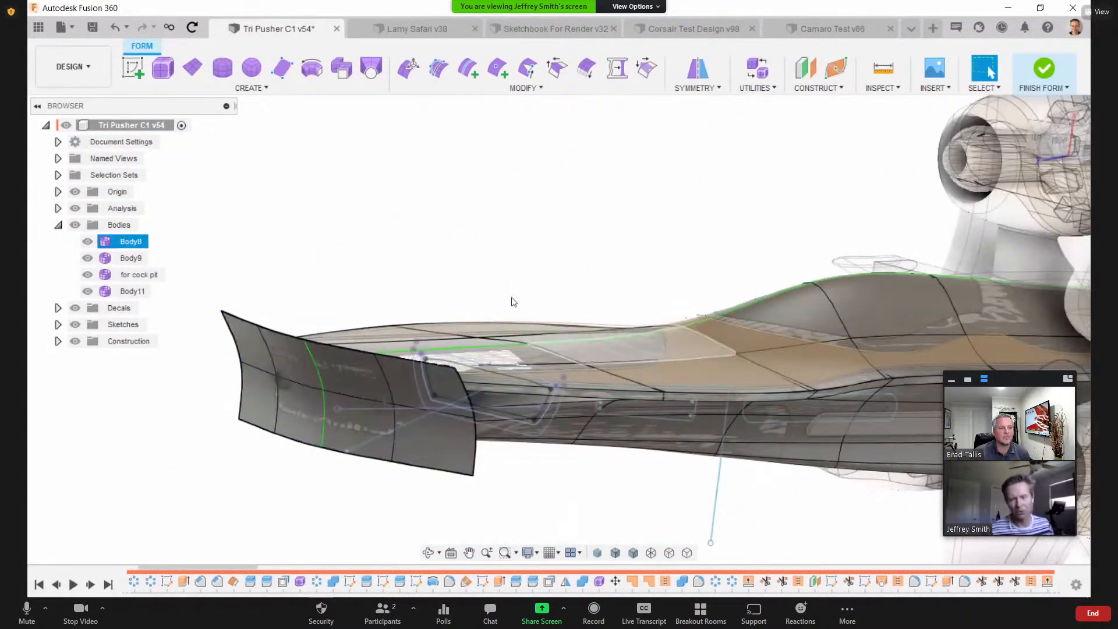
Step: Follow the form along the fuselage to the tail and inspect the curved surface across its rear end
{"action": "middle_click_drag", "start_coordinate": [514, 302], "coordinate": [315, 240]}
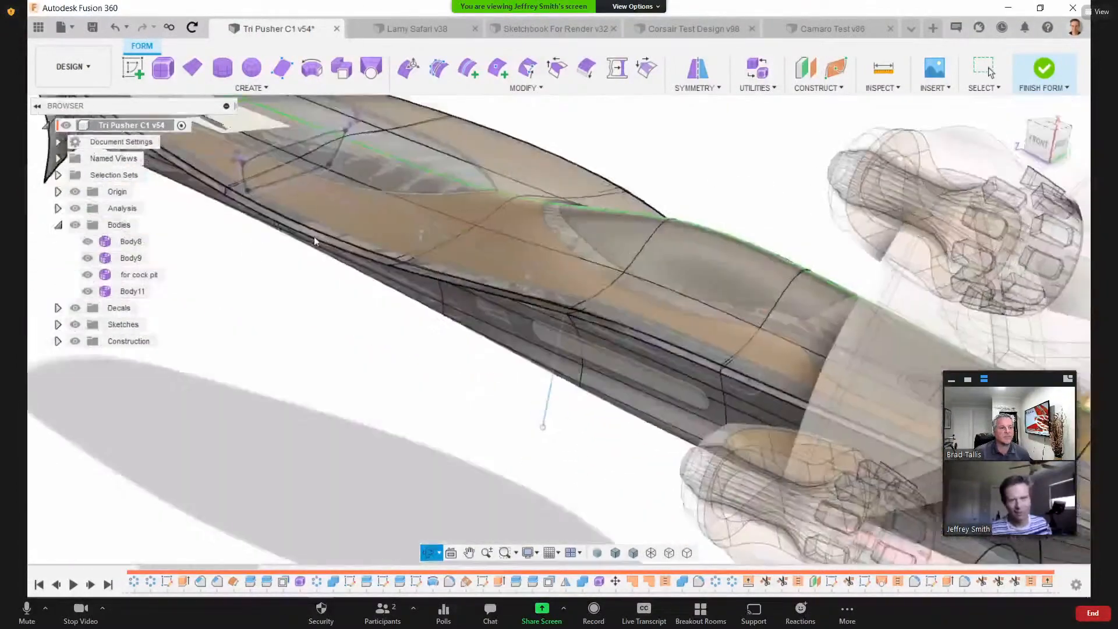
{"action": "middle_click_drag", "start_coordinate": [956, 408], "coordinate": [584, 488]}
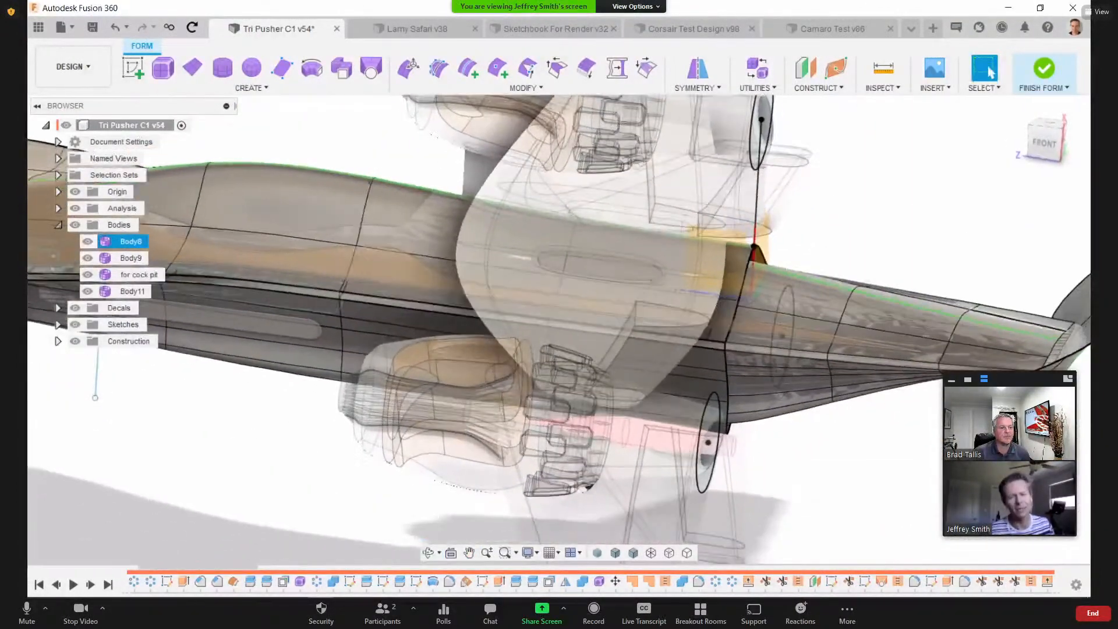
{"action": "middle_click_drag", "start_coordinate": [1080, 390], "coordinate": [706, 290], "text": "shift"}
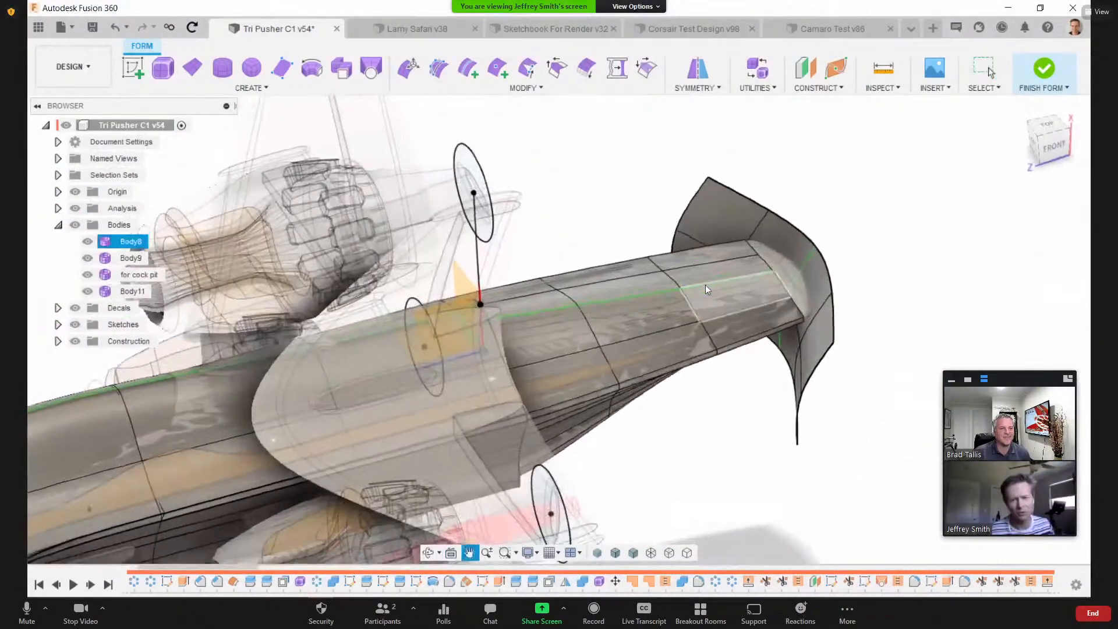
{"action": "scroll", "coordinate": [704, 285], "scroll_direction": "up", "scroll_amount": 6}
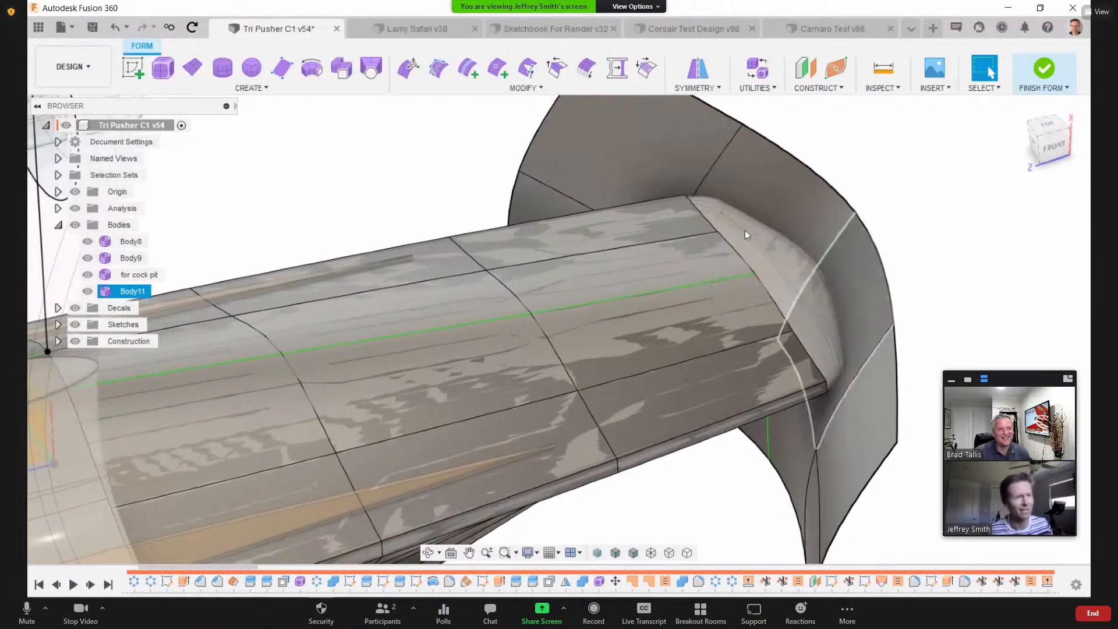
Step: Finish editing Form3 and view the complete spacecraft from the front, rear and several angled directions
{"action": "left_click", "coordinate": [1045, 68]}
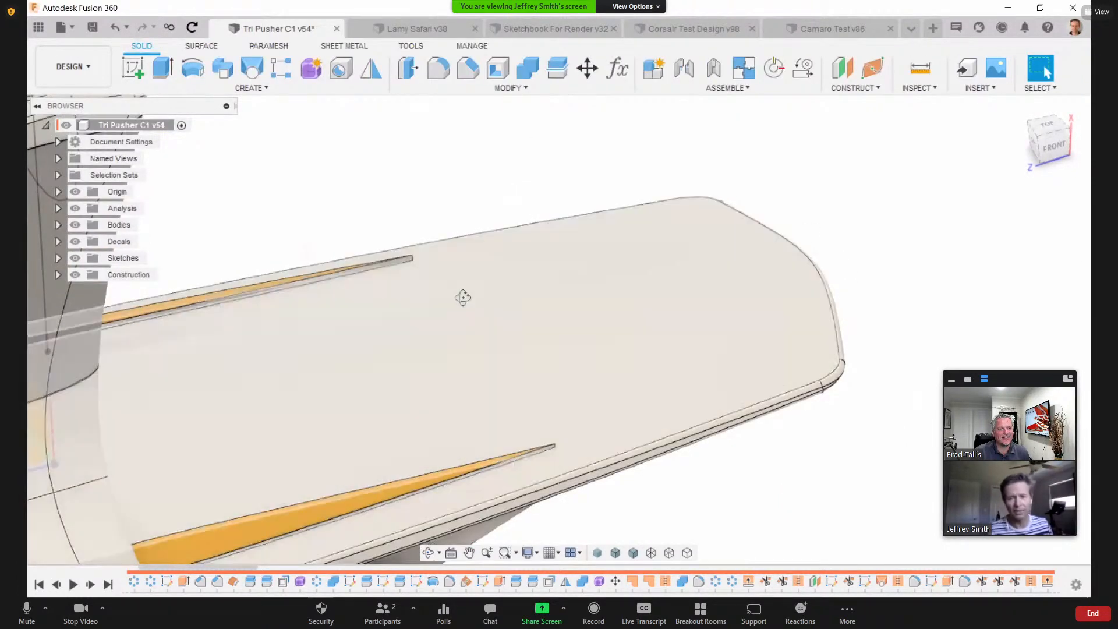
{"action": "middle_click_drag", "start_coordinate": [462, 297], "coordinate": [561, 330], "text": "shift"}
{"action": "left_click", "coordinate": [1063, 157]}
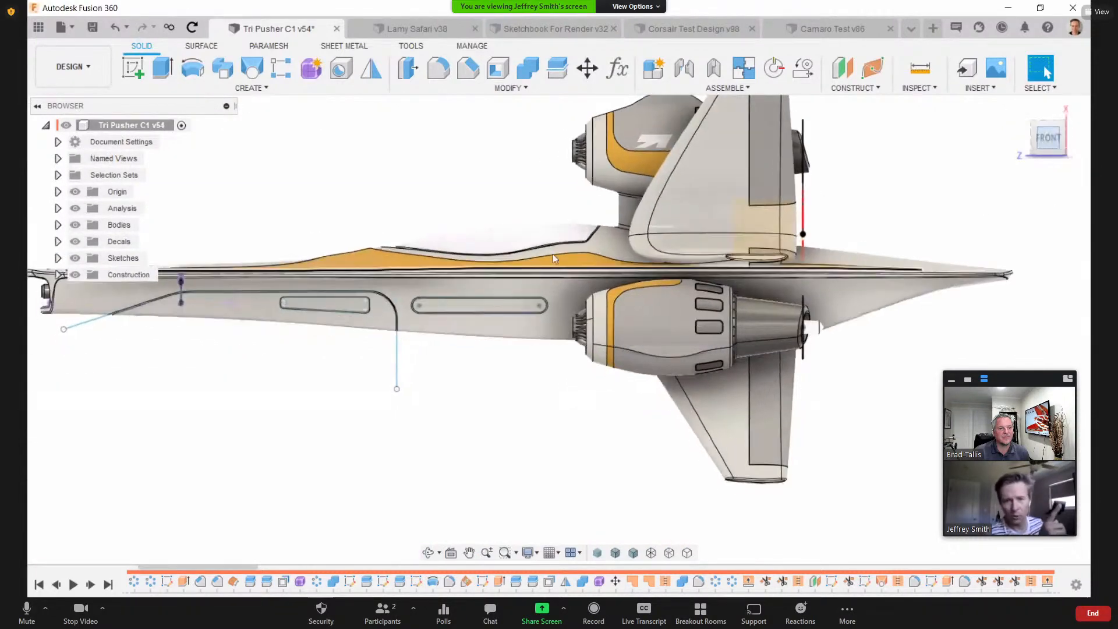
{"action": "scroll", "coordinate": [482, 331], "scroll_direction": "down", "scroll_amount": 3}
{"action": "middle_click_drag", "start_coordinate": [445, 235], "coordinate": [426, 284], "text": "shift"}
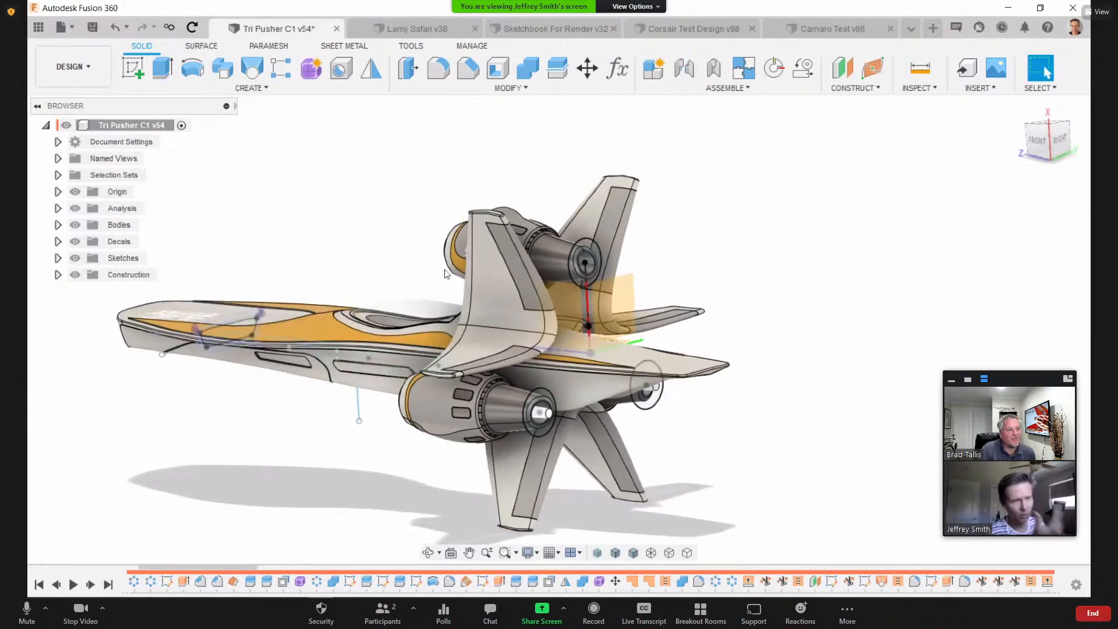
{"action": "left_click", "coordinate": [114, 192]}
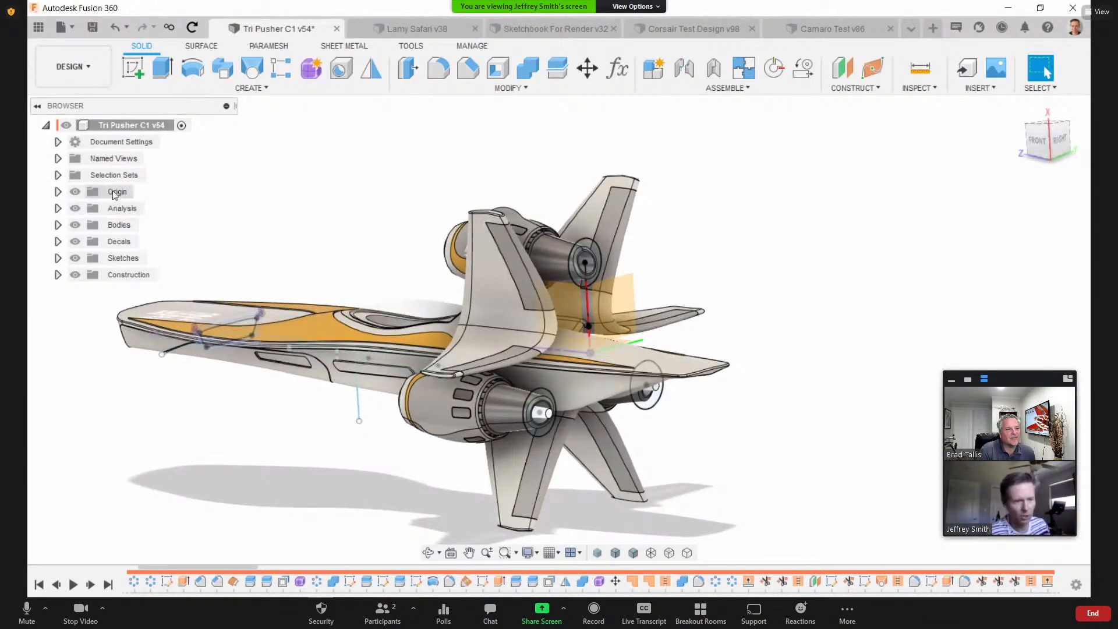
{"action": "middle_click_drag", "start_coordinate": [458, 210], "coordinate": [455, 294], "text": "shift"}
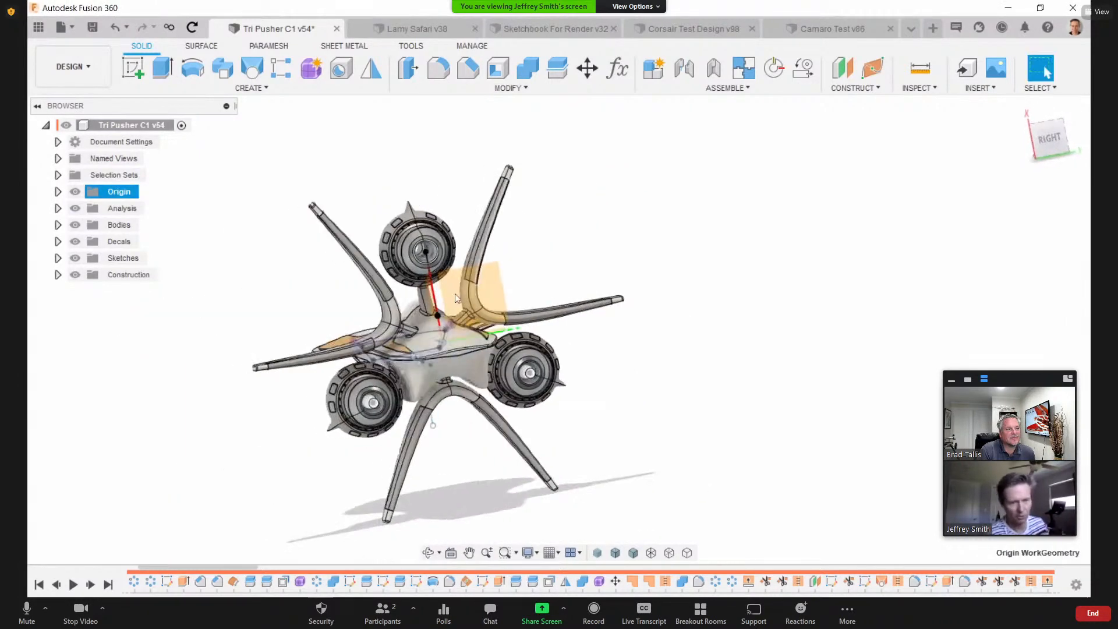
{"action": "middle_click_drag", "start_coordinate": [356, 191], "coordinate": [512, 265], "text": "shift"}
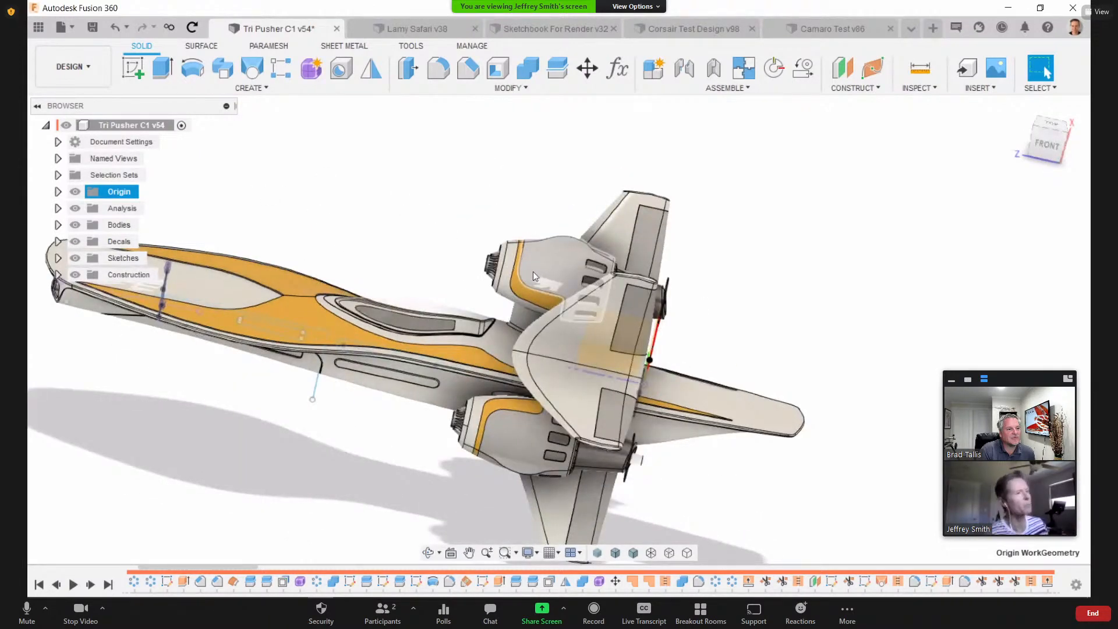
{"action": "middle_click_drag", "start_coordinate": [387, 220], "coordinate": [407, 277], "text": "shift"}
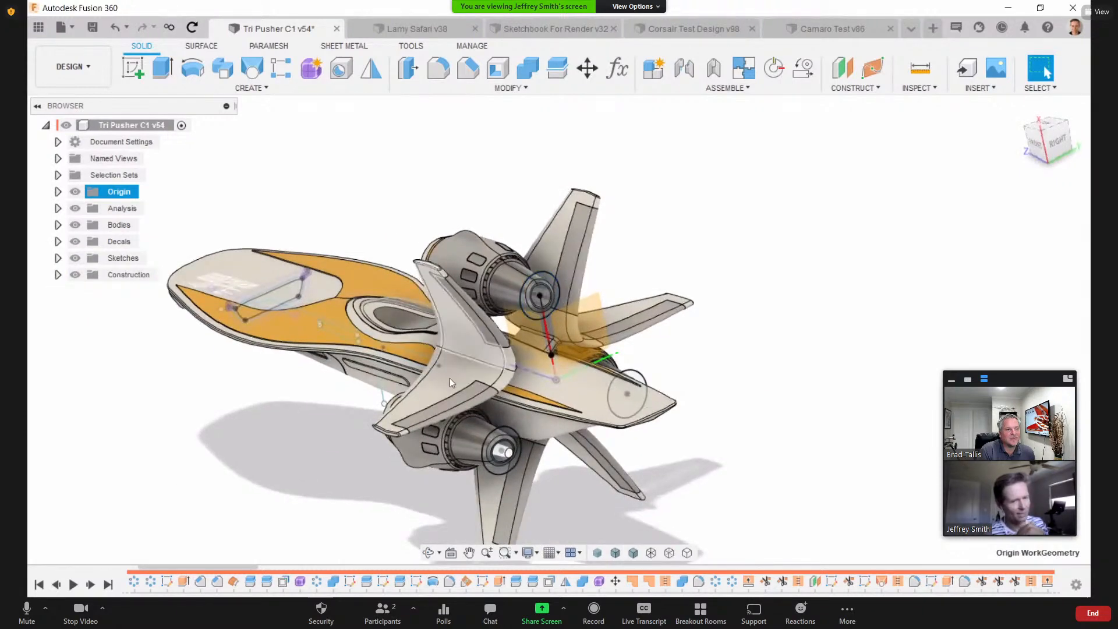
{"action": "middle_click_drag", "start_coordinate": [594, 394], "coordinate": [548, 434], "text": "shift"}
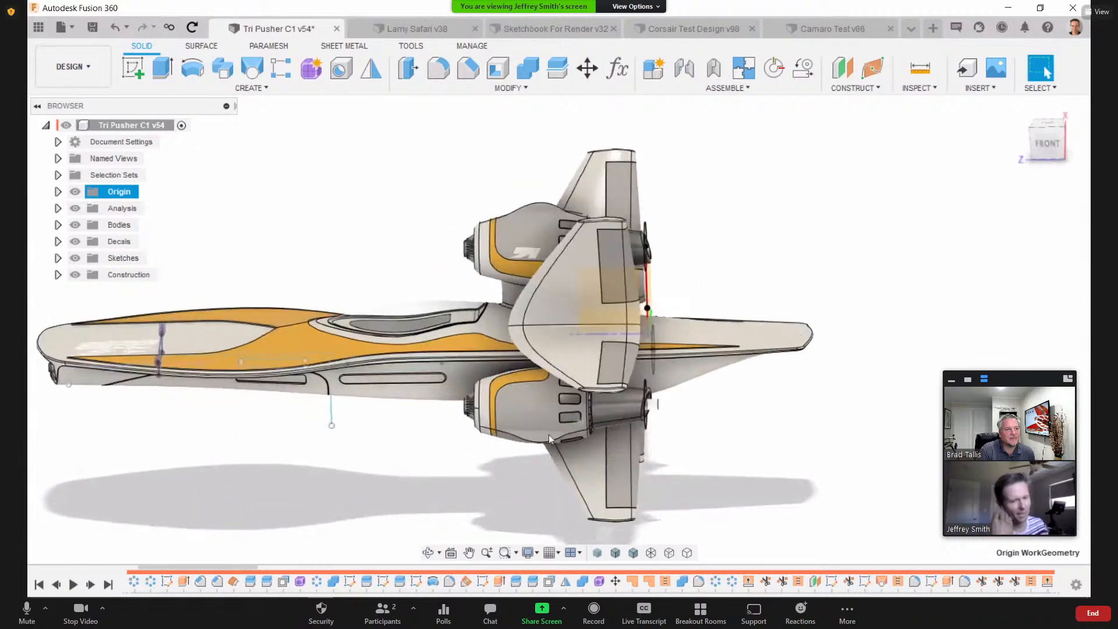
Step: Open the Form2 feature near the start of the design history for editing
{"action": "left_click", "coordinate": [302, 582]}
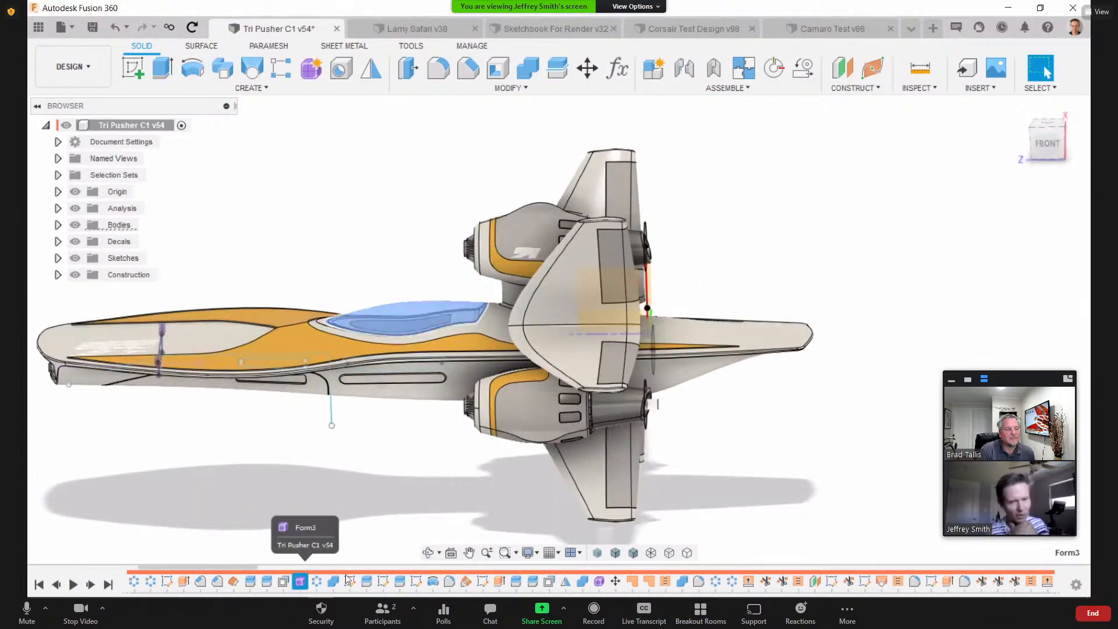
{"action": "left_click_drag", "start_coordinate": [219, 565], "coordinate": [77, 559]}
{"action": "left_click", "coordinate": [151, 582]}
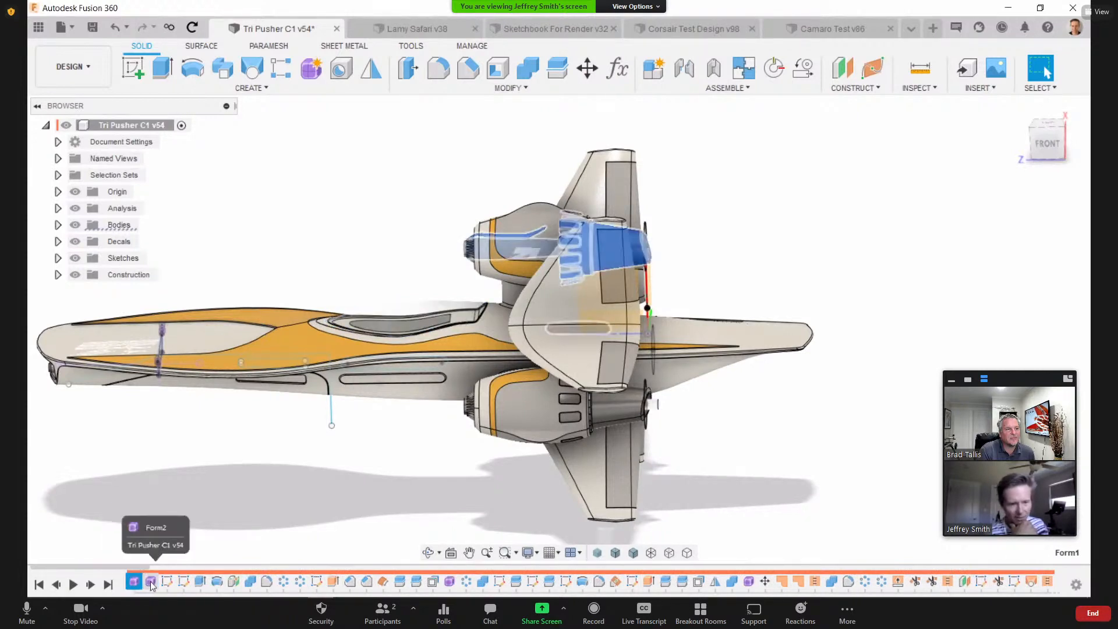
{"action": "right_click", "coordinate": [151, 582]}
{"action": "left_click", "coordinate": [198, 456]}
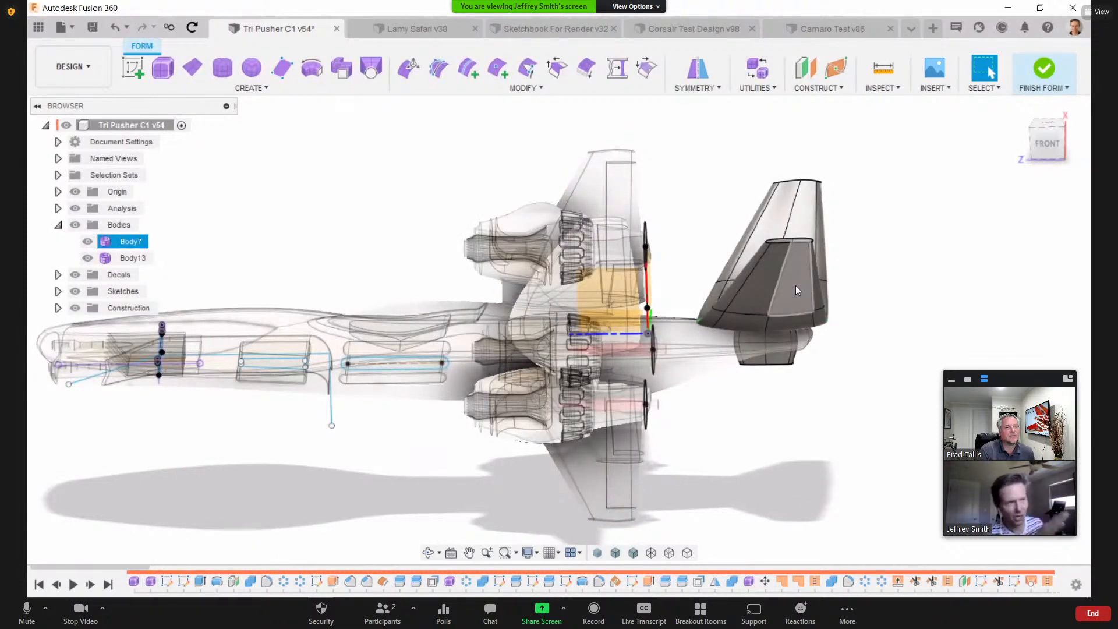
Step: Examine the tail fin form and the small body beneath it from the front view and from angled views
{"action": "key", "text": "Escape"}
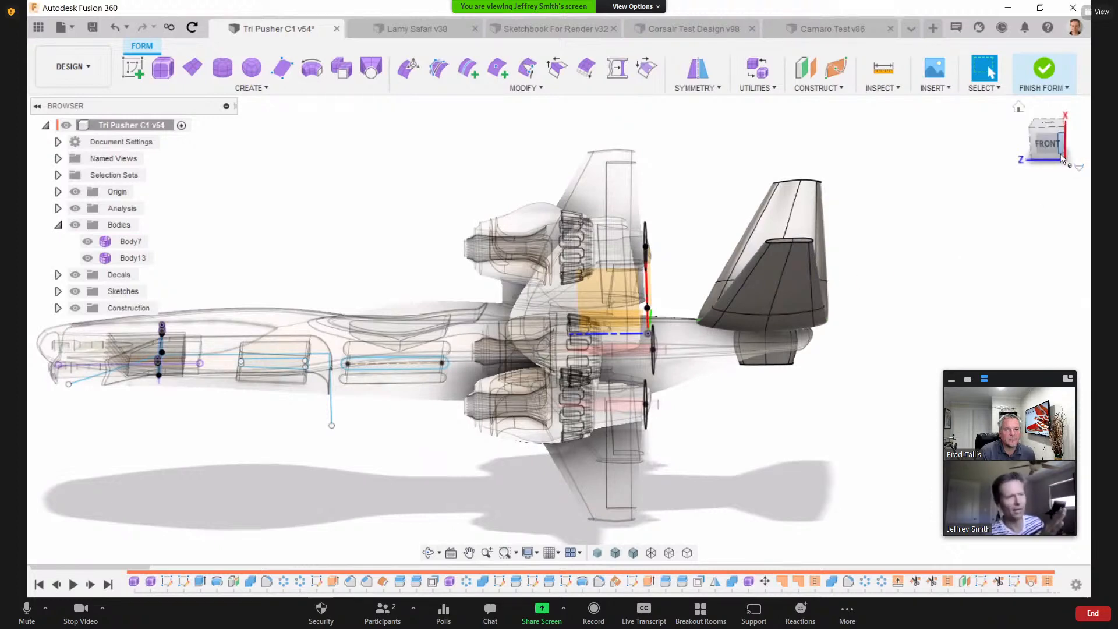
{"action": "left_click", "coordinate": [1055, 146]}
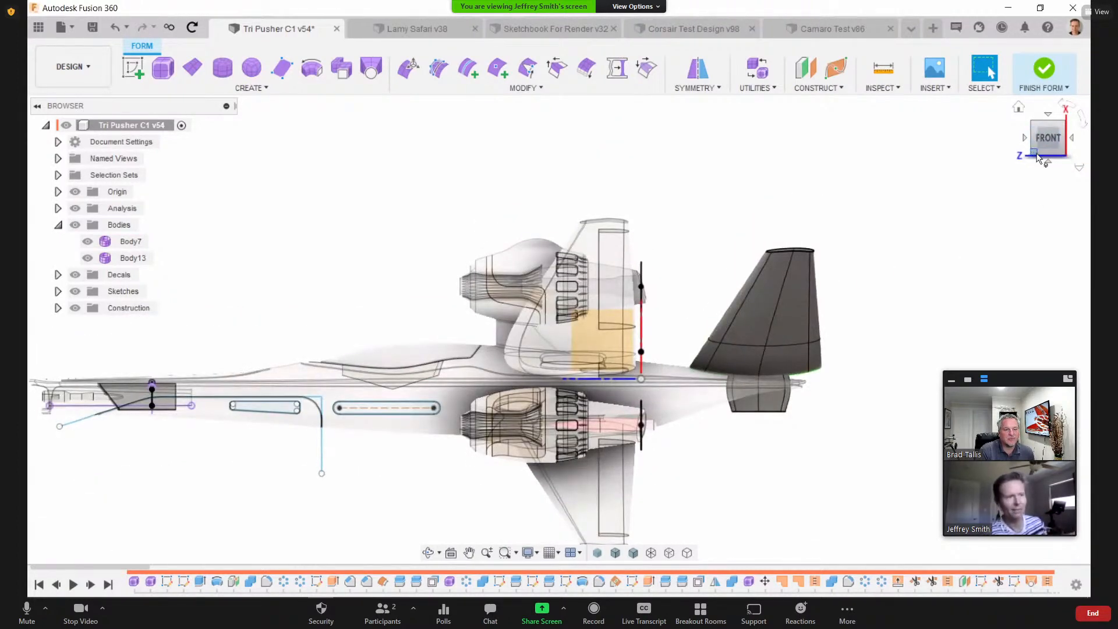
{"action": "left_click", "coordinate": [780, 300]}
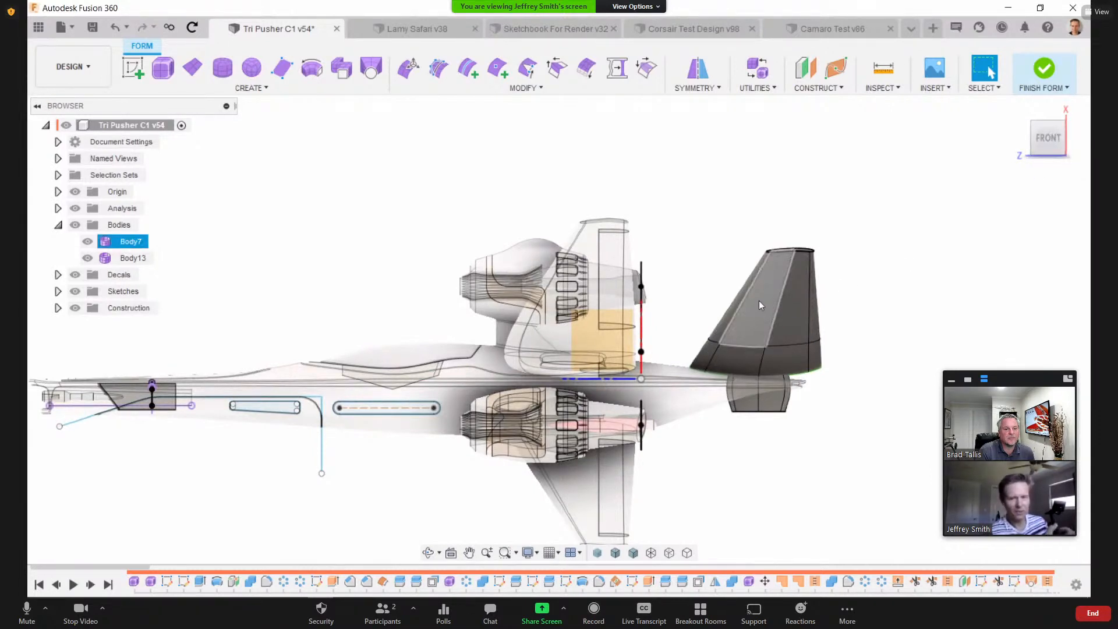
{"action": "left_click", "coordinate": [763, 249]}
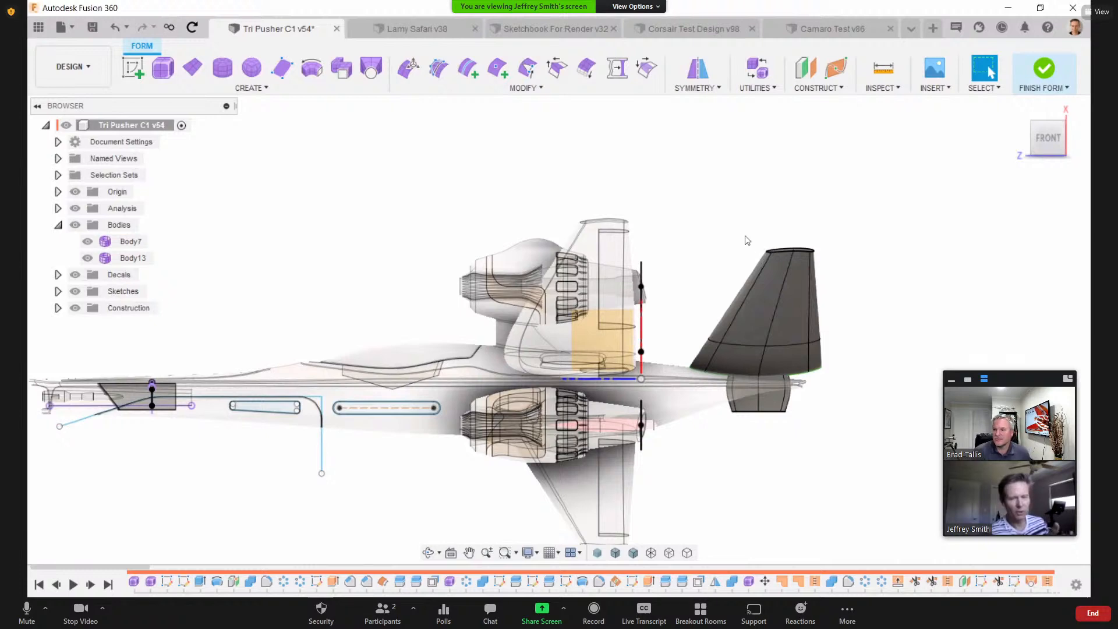
{"action": "middle_click_drag", "start_coordinate": [711, 230], "coordinate": [691, 261], "text": "shift"}
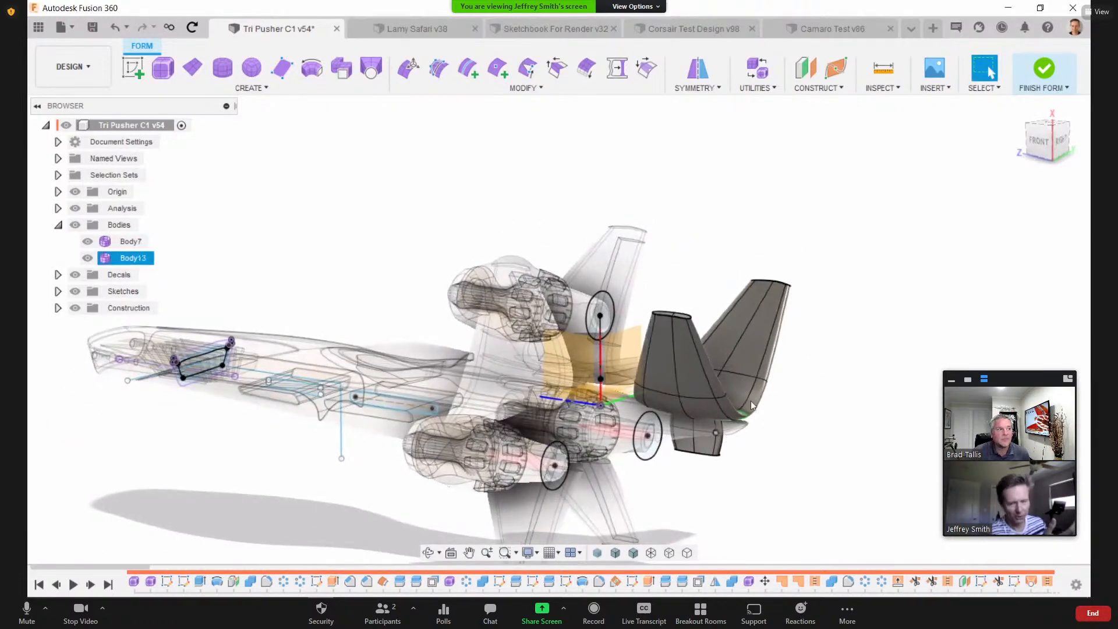
{"action": "left_click", "coordinate": [729, 391]}
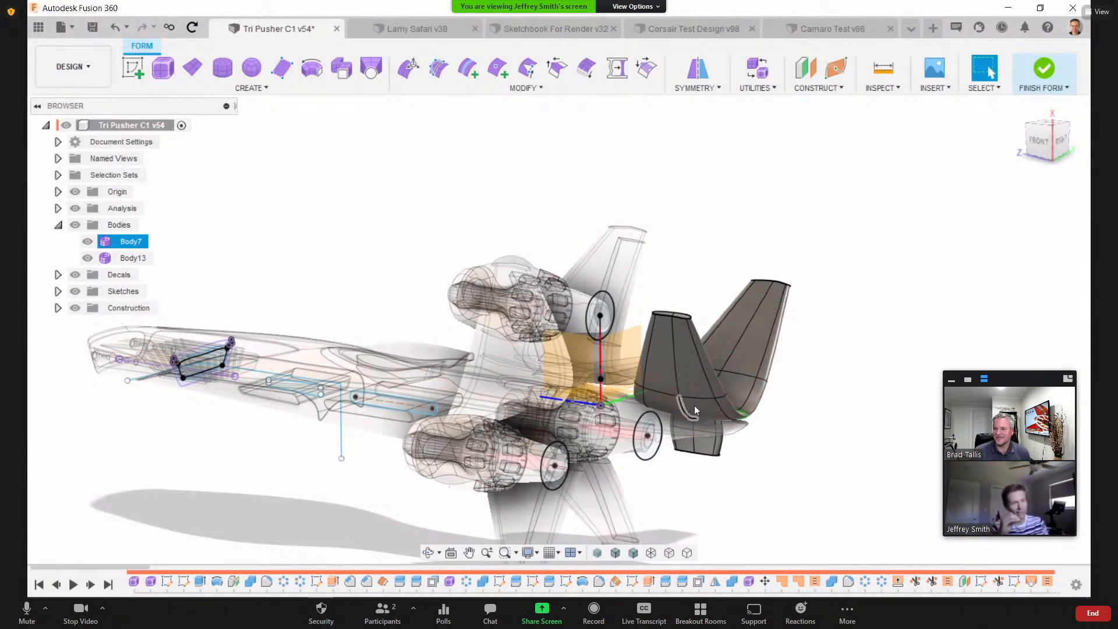
{"action": "middle_click_drag", "start_coordinate": [728, 382], "coordinate": [929, 155], "text": "shift"}
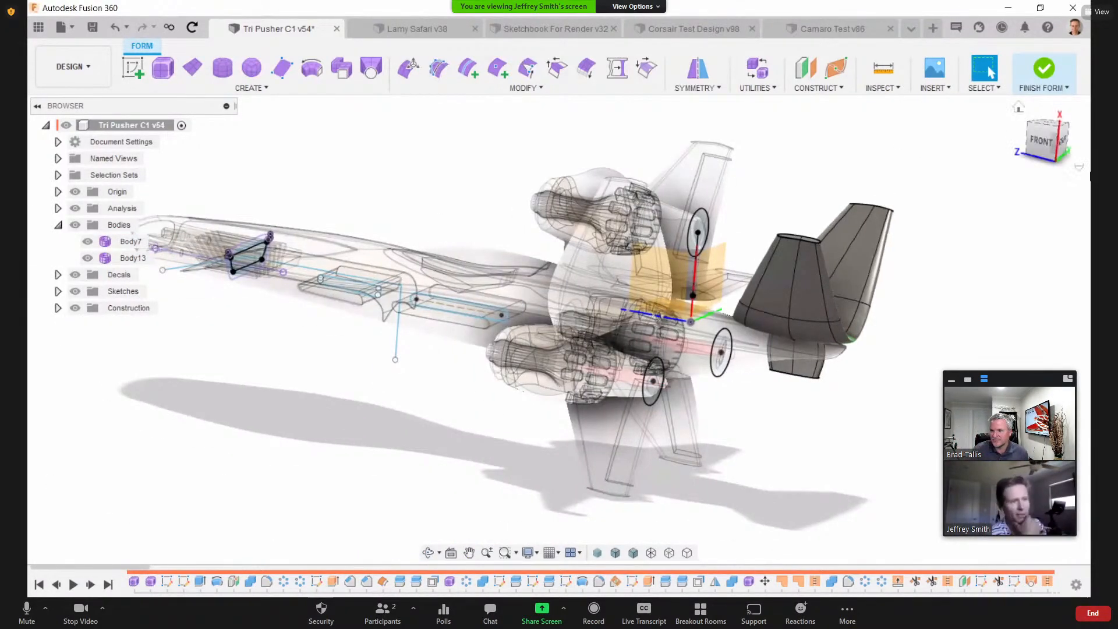
Step: Finish editing the tail fin form and switch to the open Camaro Test v86 design
{"action": "left_click", "coordinate": [1040, 75]}
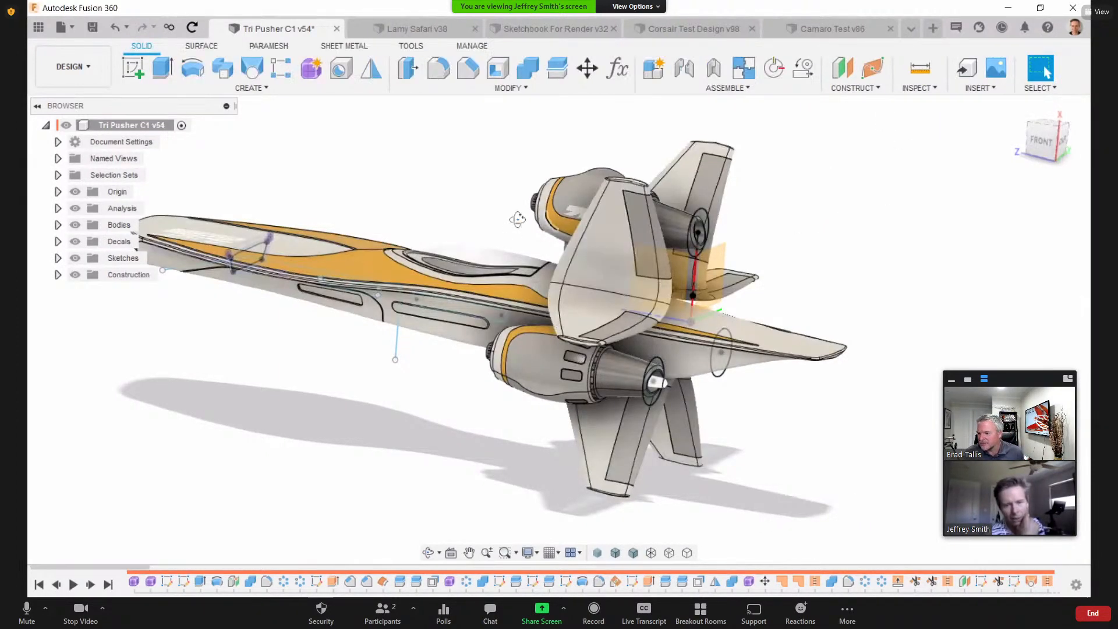
{"action": "middle_click_drag", "start_coordinate": [517, 220], "coordinate": [575, 250], "text": "shift"}
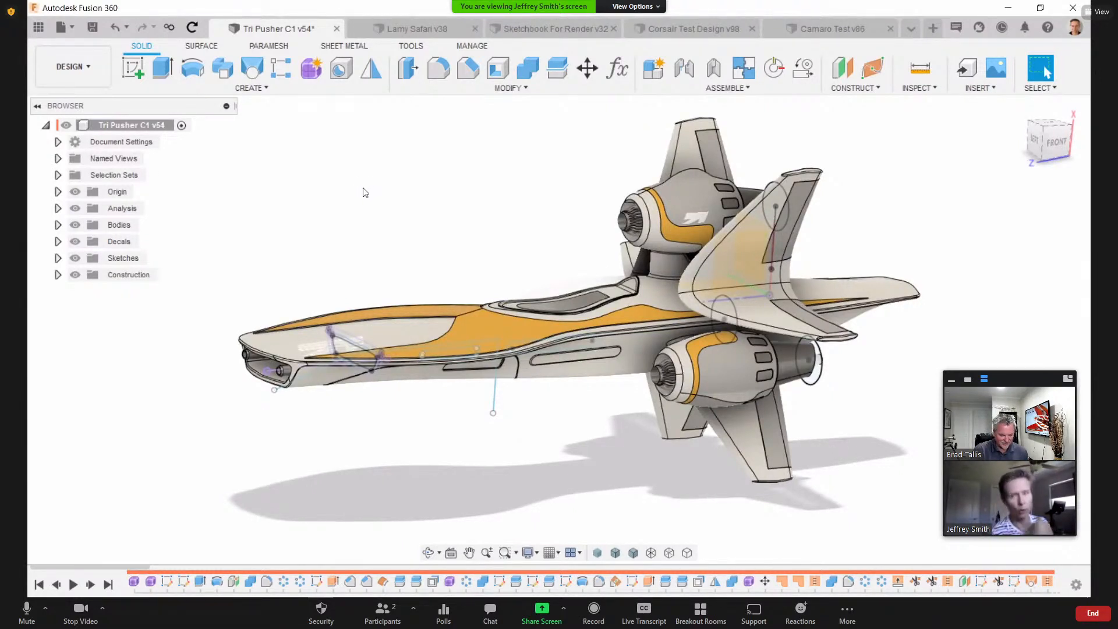
{"action": "left_click", "coordinate": [827, 29]}
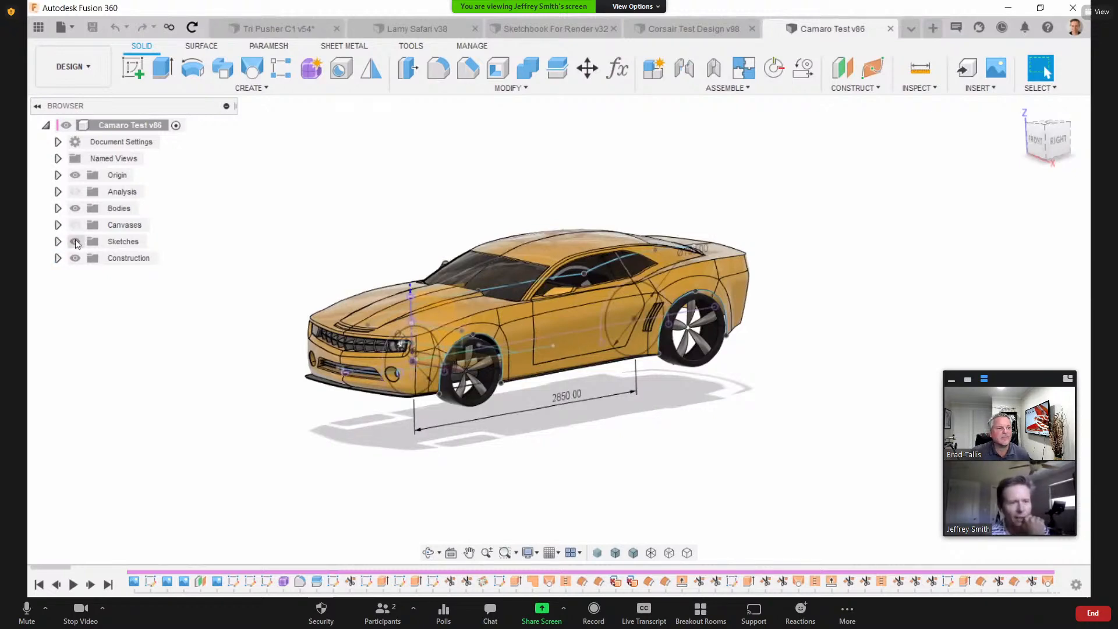
Step: Hide all sketches and switch the camera to Perspective for a close angled view of the car
{"action": "left_click", "coordinate": [75, 241]}
{"action": "mouse_move", "coordinate": [570, 191]}
{"action": "middle_mouse_down", "text": "shift"}
{"action": "mouse_move", "coordinate": [591, 182]}
{"action": "mouse_move", "coordinate": [576, 205]}
{"action": "mouse_move", "coordinate": [652, 165]}
{"action": "middle_mouse_up", "text": "shift"}
{"action": "scroll", "coordinate": [606, 184], "scroll_direction": "up", "scroll_amount": 5}
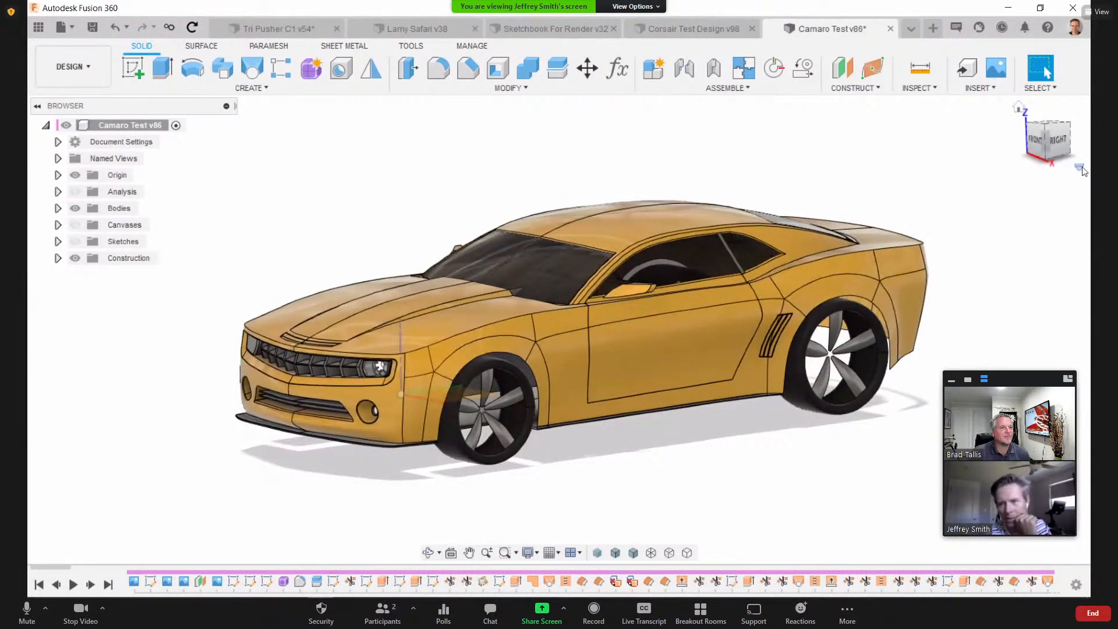
{"action": "left_click", "coordinate": [1080, 169]}
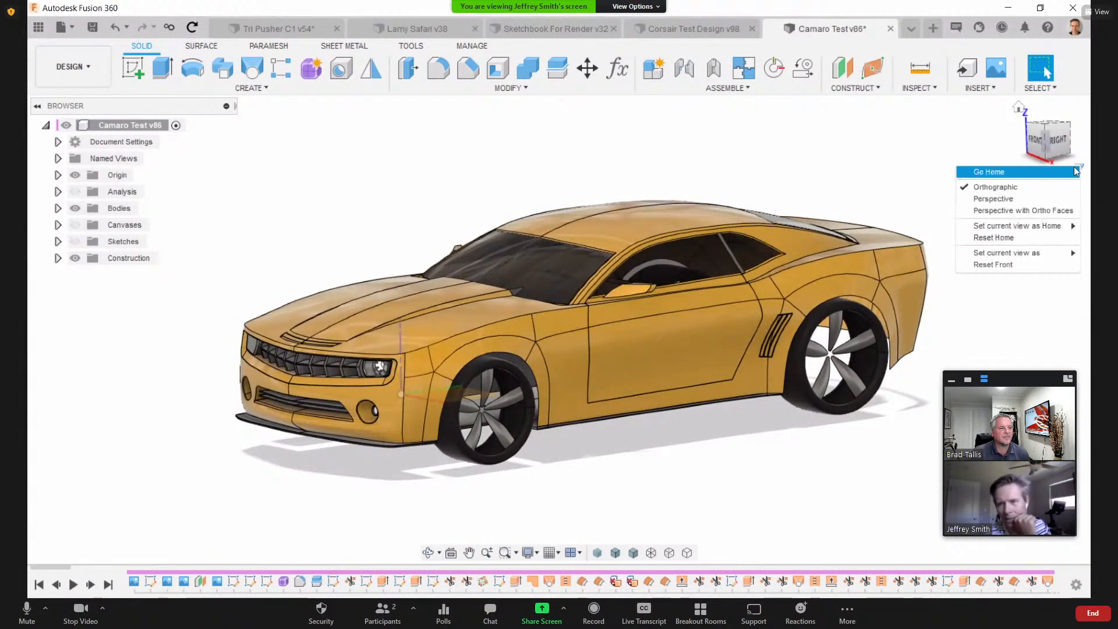
{"action": "left_click", "coordinate": [1043, 198]}
{"action": "middle_click_drag", "start_coordinate": [588, 142], "coordinate": [375, 191], "text": "shift"}
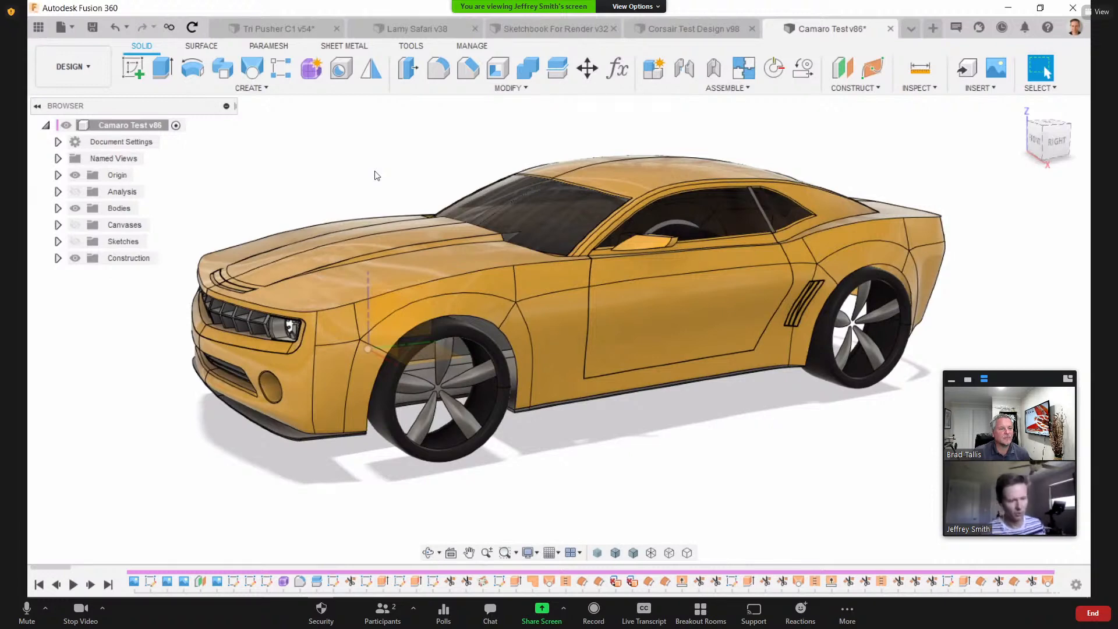
Step: Roll the design history back to the Fillet1 feature right after Form1 and list the remaining bodies
{"action": "left_click", "coordinate": [285, 583]}
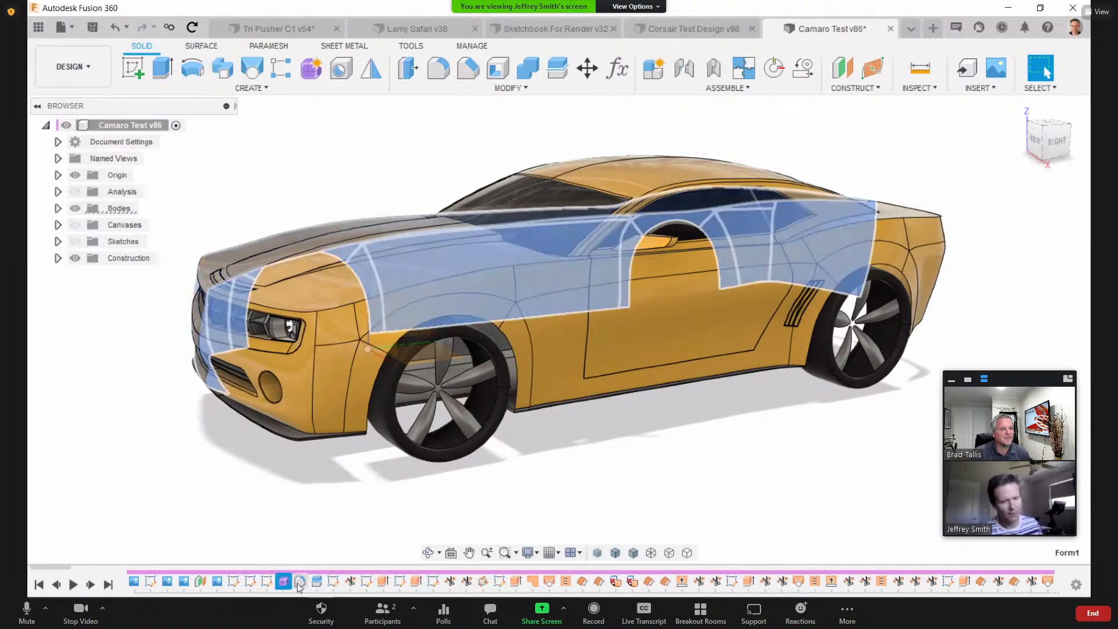
{"action": "right_click", "coordinate": [300, 581]}
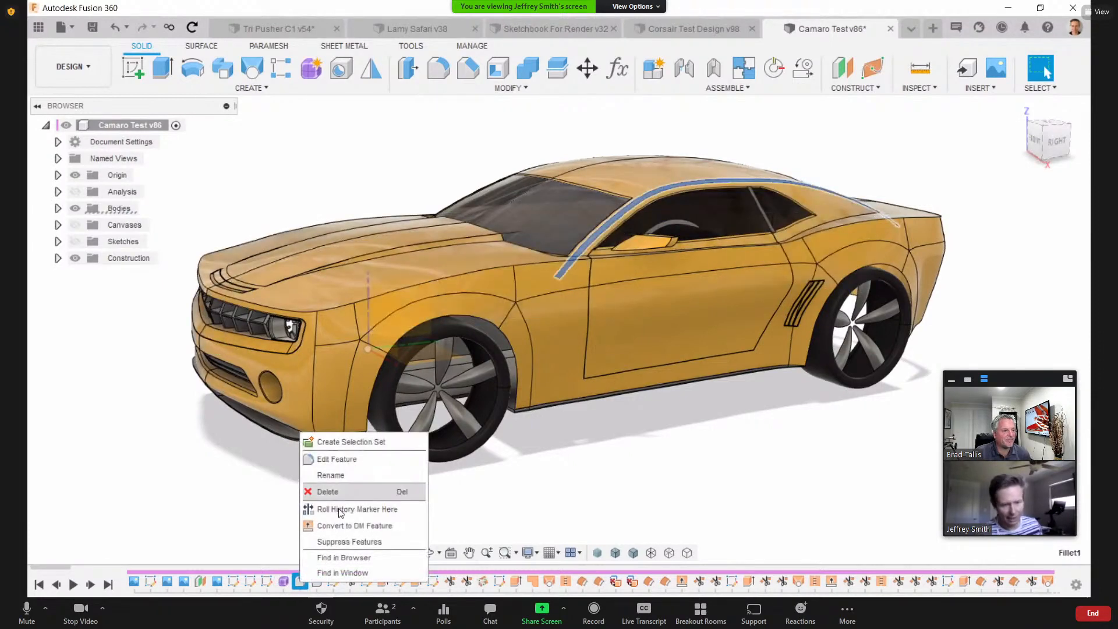
{"action": "left_click", "coordinate": [344, 510]}
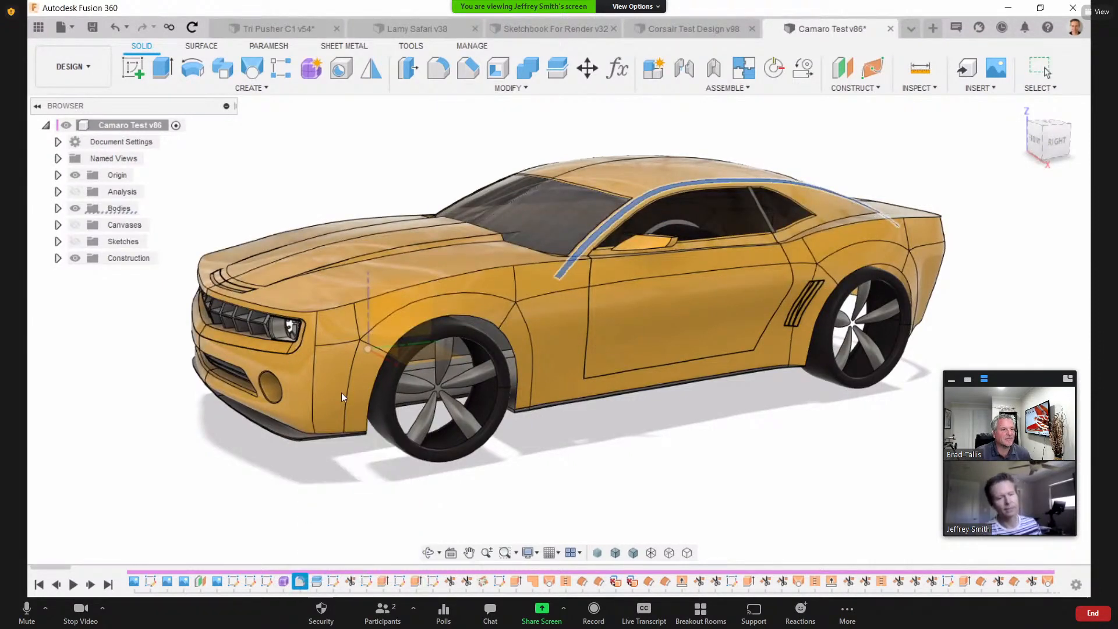
{"action": "left_click", "coordinate": [58, 208]}
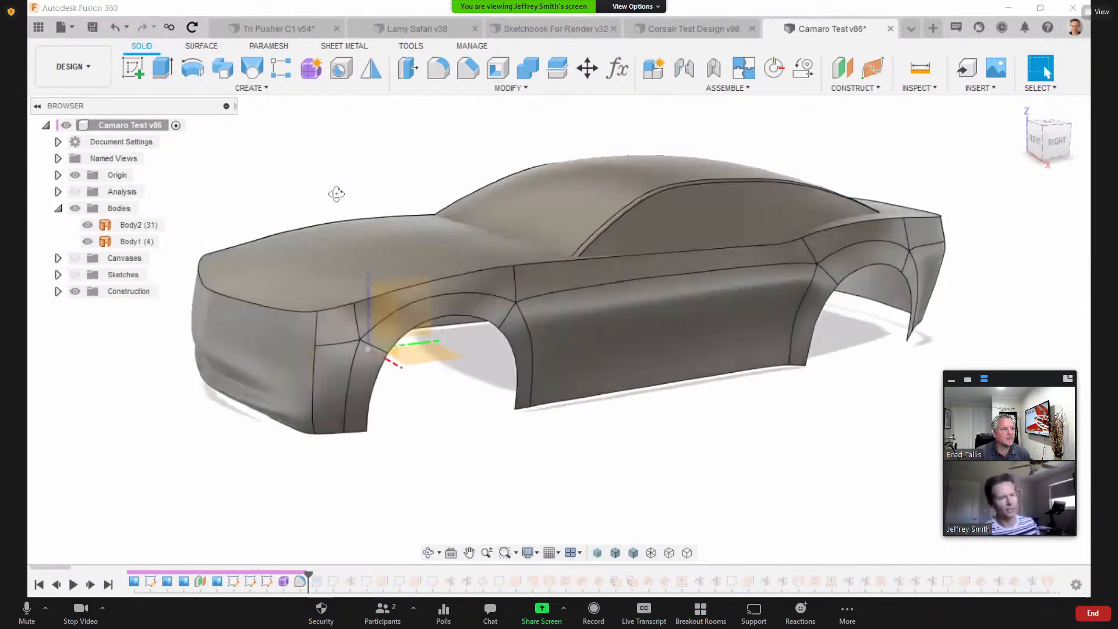
{"action": "middle_click_drag", "start_coordinate": [337, 193], "coordinate": [295, 231], "text": "shift"}
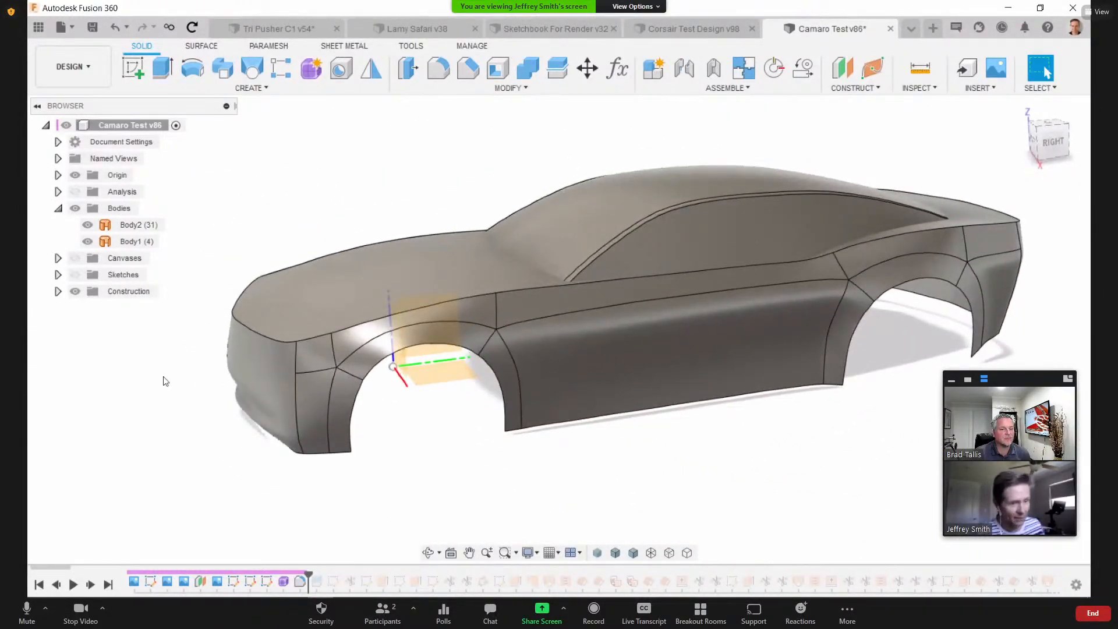
Step: Show the reference canvases and set the camera to Perspective with Ortho Faces in the right side view
{"action": "left_click", "coordinate": [75, 258]}
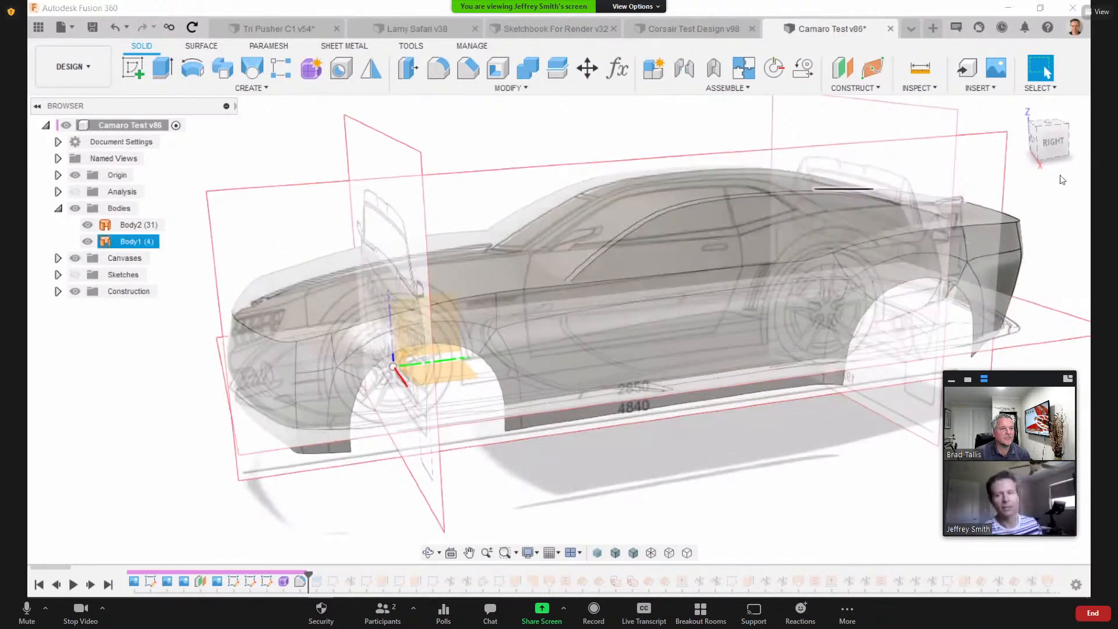
{"action": "left_click", "coordinate": [1051, 146]}
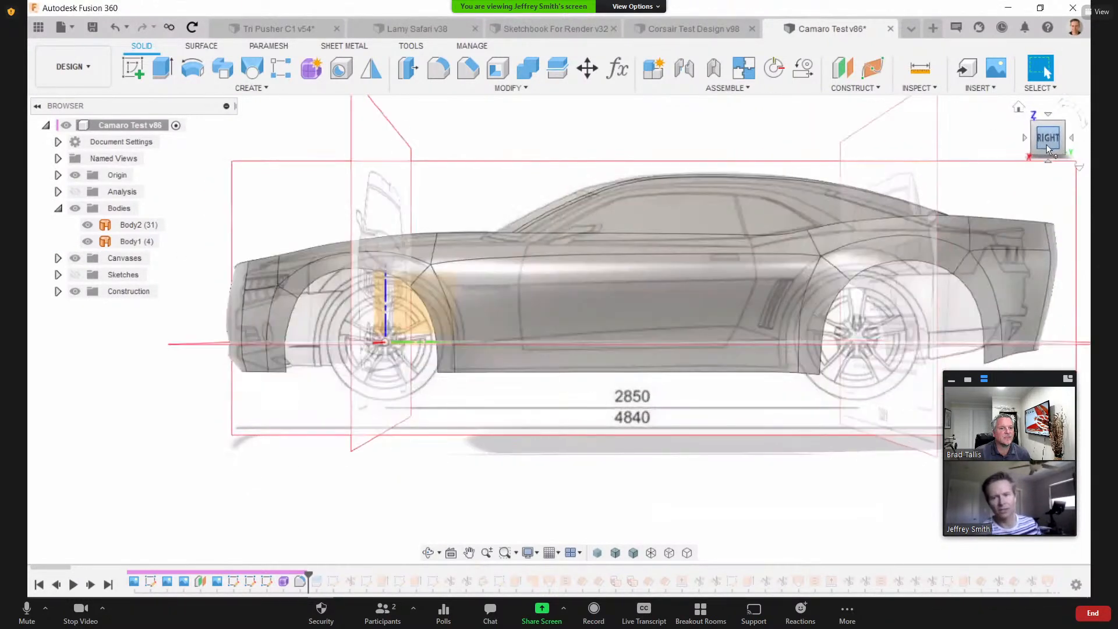
{"action": "left_click", "coordinate": [1081, 167]}
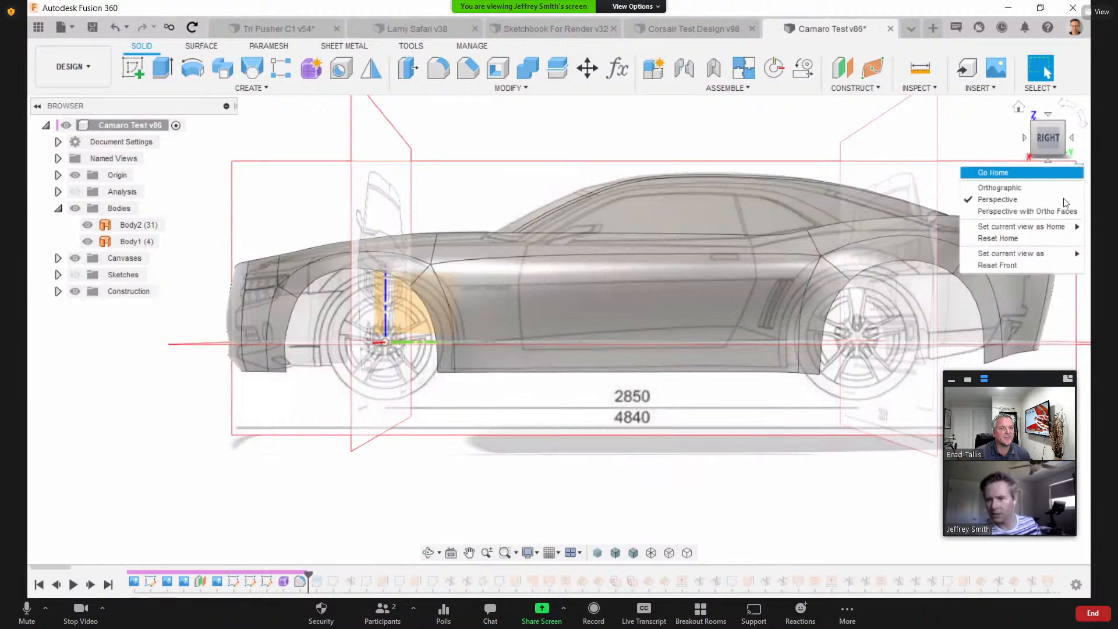
{"action": "left_click", "coordinate": [1002, 211]}
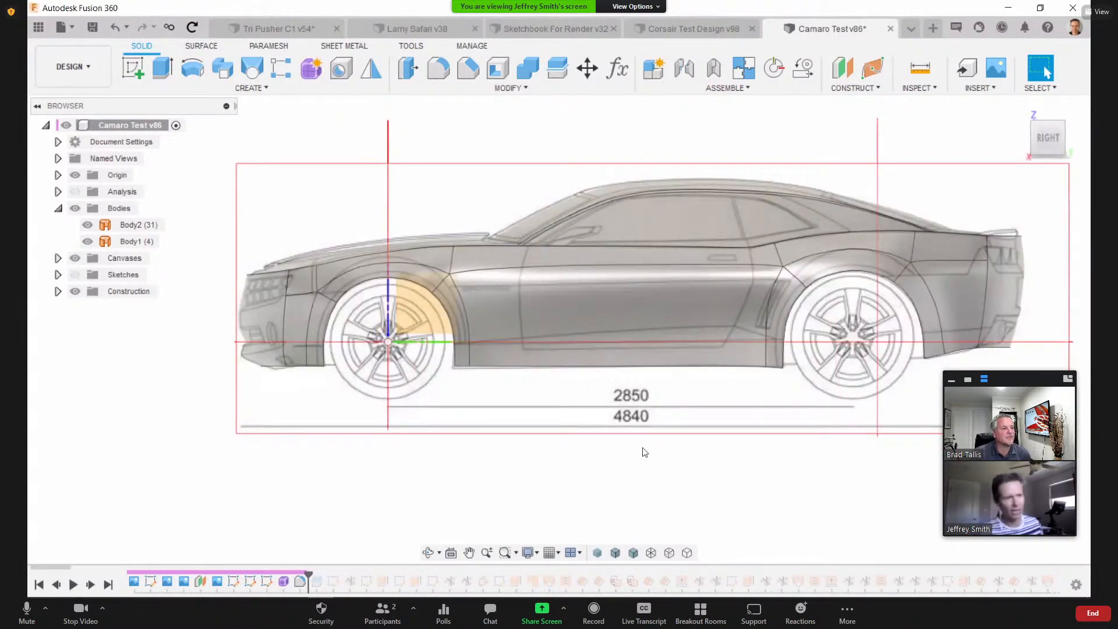
Step: Compare the car's surface bodies with the reference canvases from the rear, the back view and a front angle
{"action": "left_click", "coordinate": [1021, 141]}
{"action": "middle_click_drag", "start_coordinate": [866, 173], "coordinate": [374, 268], "text": "shift"}
{"action": "middle_click_drag", "start_coordinate": [581, 176], "coordinate": [619, 268], "text": "shift"}
{"action": "left_click", "coordinate": [619, 268]}
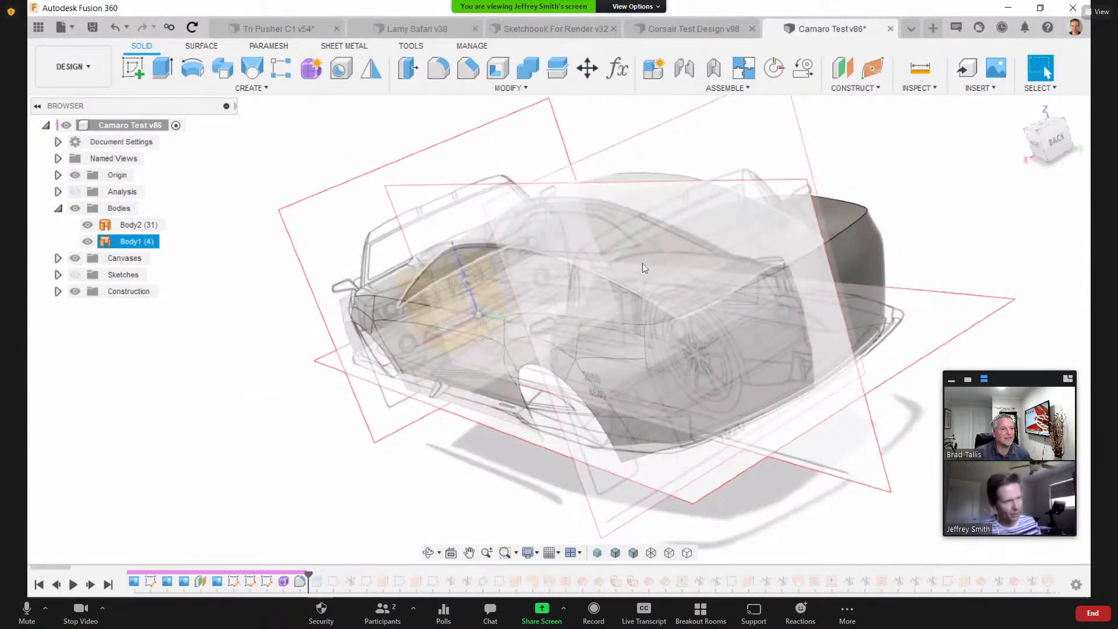
{"action": "left_click", "coordinate": [769, 155]}
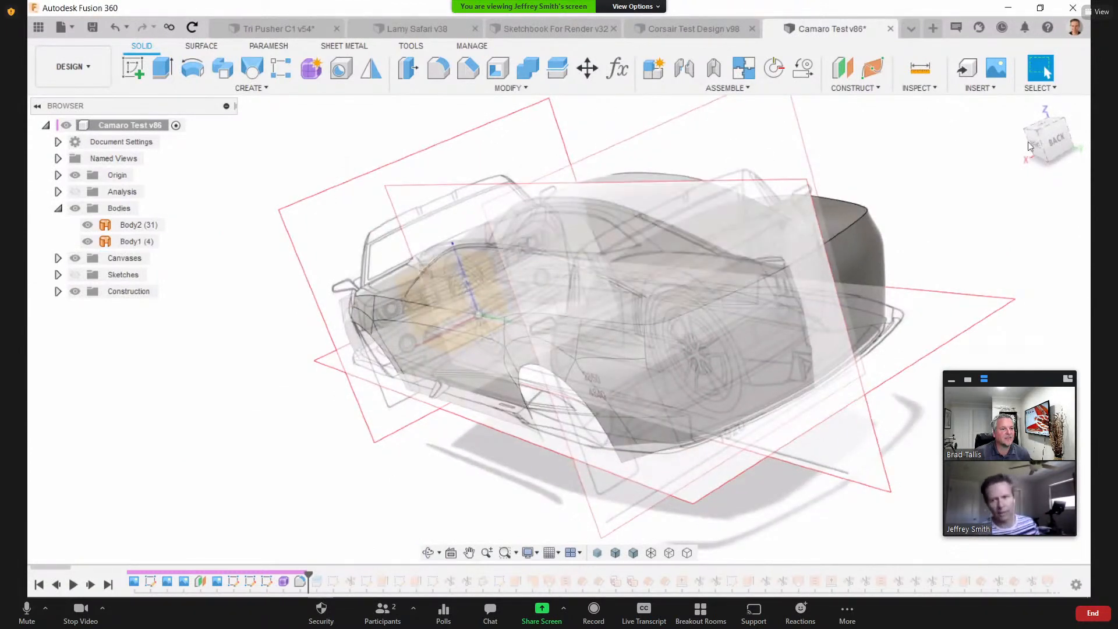
{"action": "left_click", "coordinate": [1056, 141]}
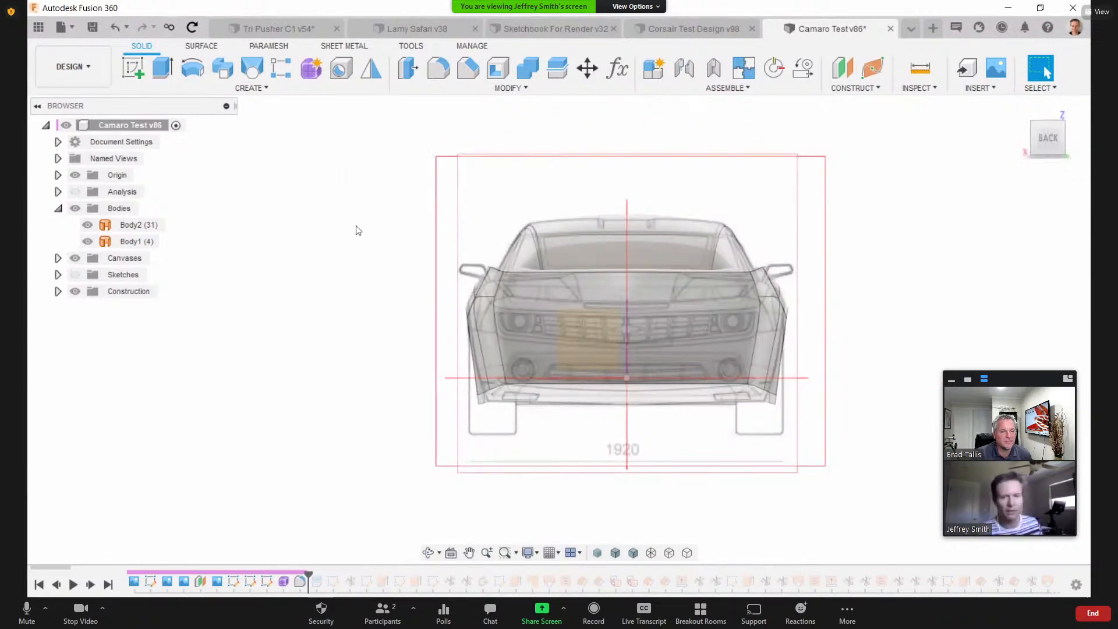
{"action": "mouse_move", "coordinate": [318, 248]}
{"action": "middle_mouse_down", "text": "shift"}
{"action": "mouse_move", "coordinate": [370, 253]}
{"action": "mouse_move", "coordinate": [361, 229]}
{"action": "mouse_move", "coordinate": [334, 261]}
{"action": "middle_mouse_up", "text": "shift"}
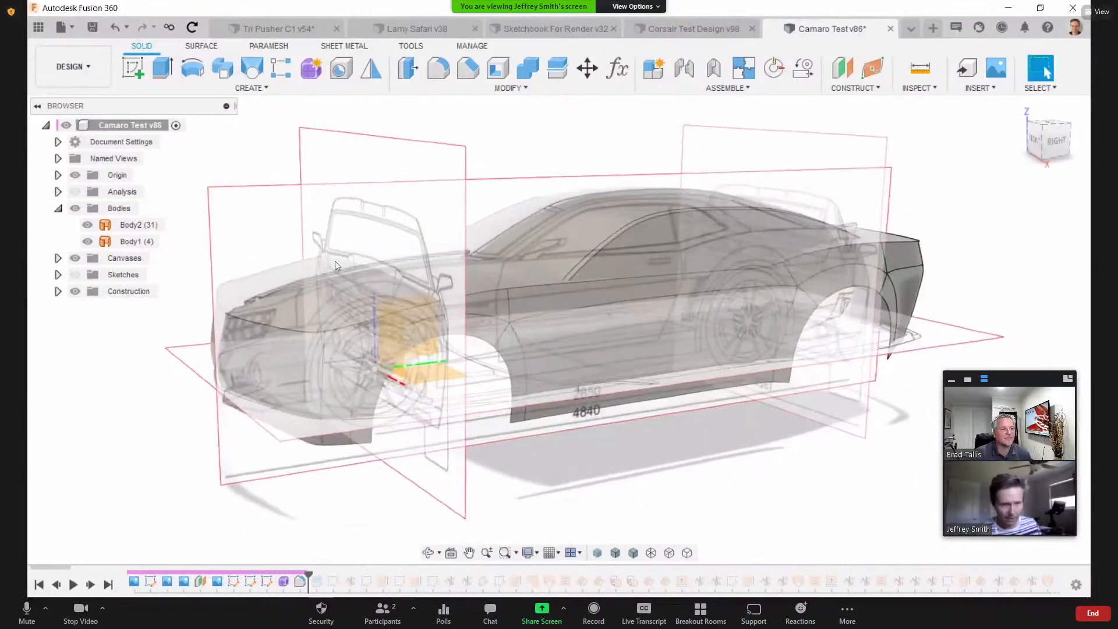
{"action": "left_click", "coordinate": [343, 262]}
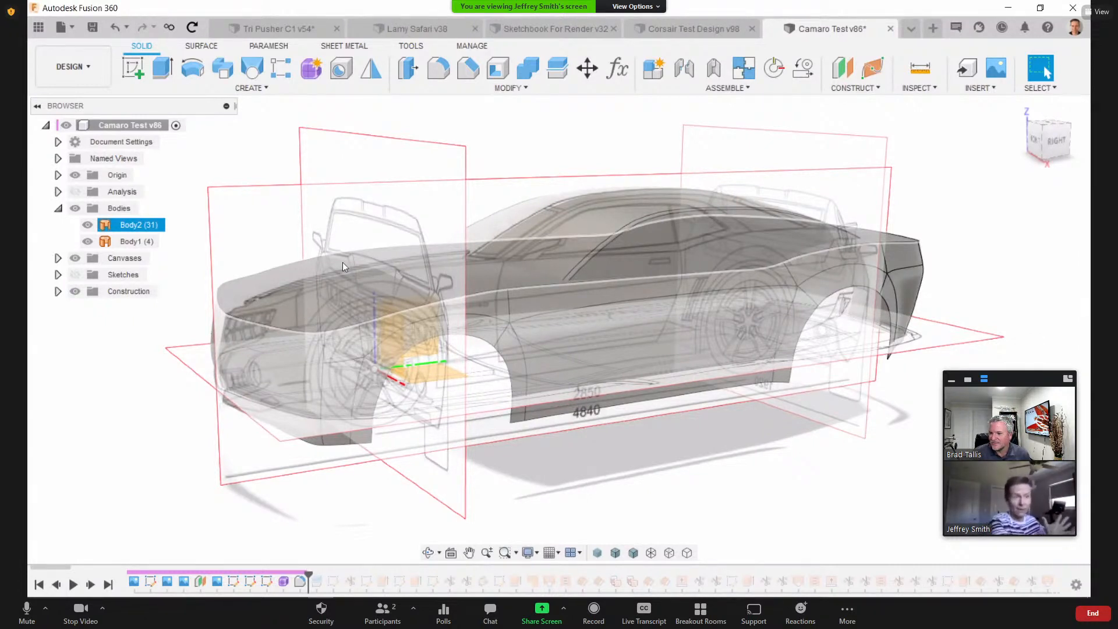
{"action": "left_click", "coordinate": [514, 488]}
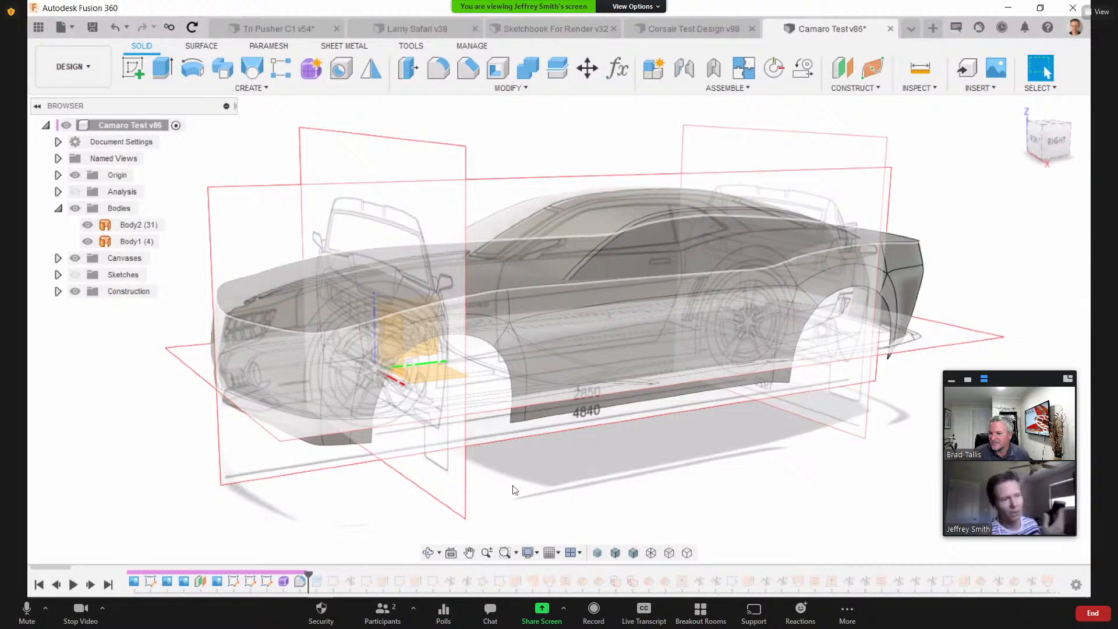
Step: Open the Form1 feature for editing and hide the reference canvases
{"action": "left_click", "coordinate": [284, 581]}
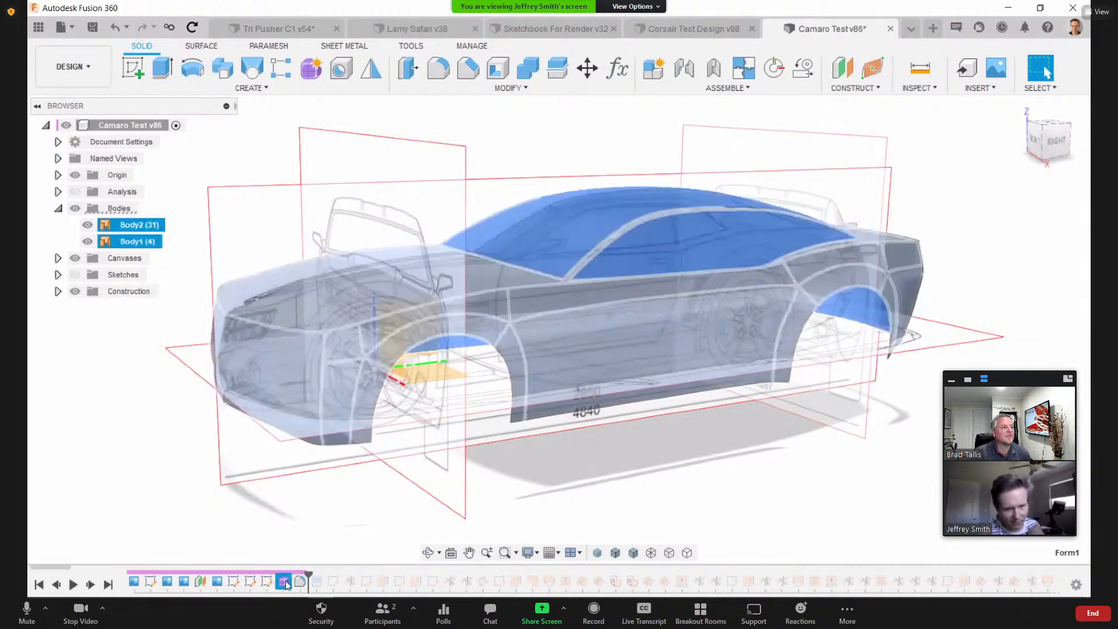
{"action": "right_click", "coordinate": [284, 581]}
{"action": "left_click", "coordinate": [330, 458]}
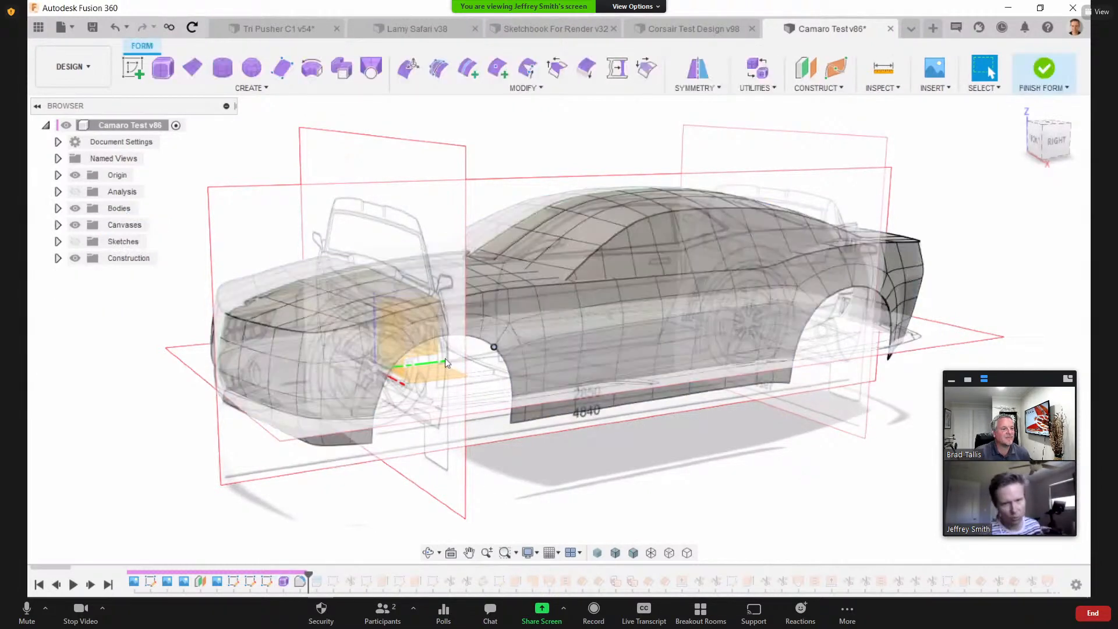
{"action": "left_click", "coordinate": [75, 224]}
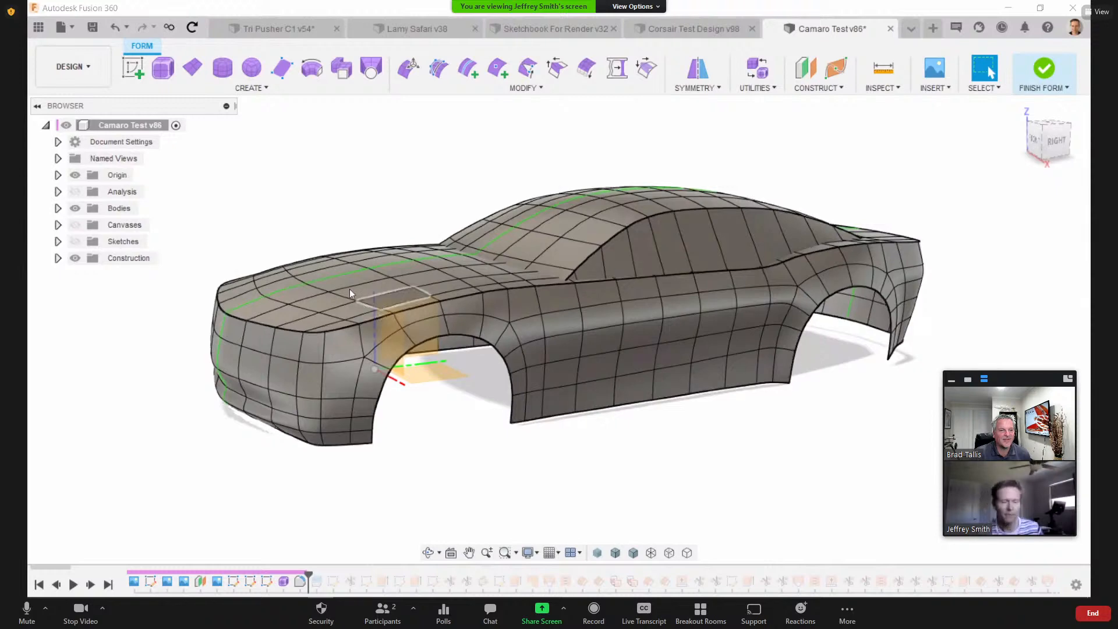
Step: Examine the car form's mesh and the vertices around the wheel arches from front and rear angles, and finish editing the form
{"action": "middle_click_drag", "start_coordinate": [326, 160], "coordinate": [330, 186], "text": "shift"}
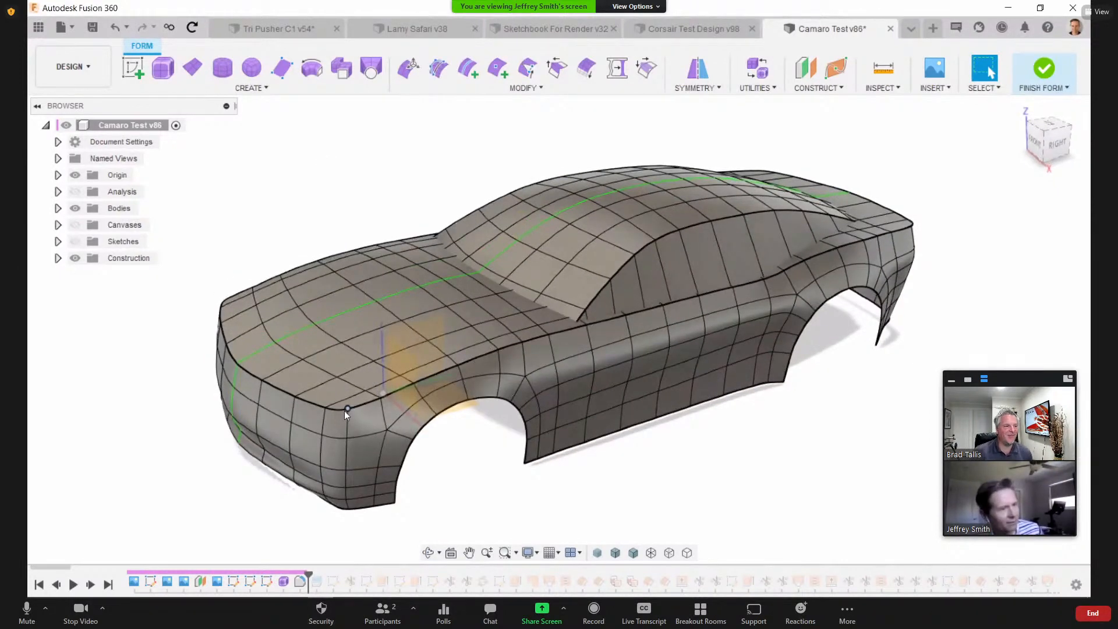
{"action": "middle_click_drag", "start_coordinate": [344, 410], "coordinate": [1038, 305], "text": "shift"}
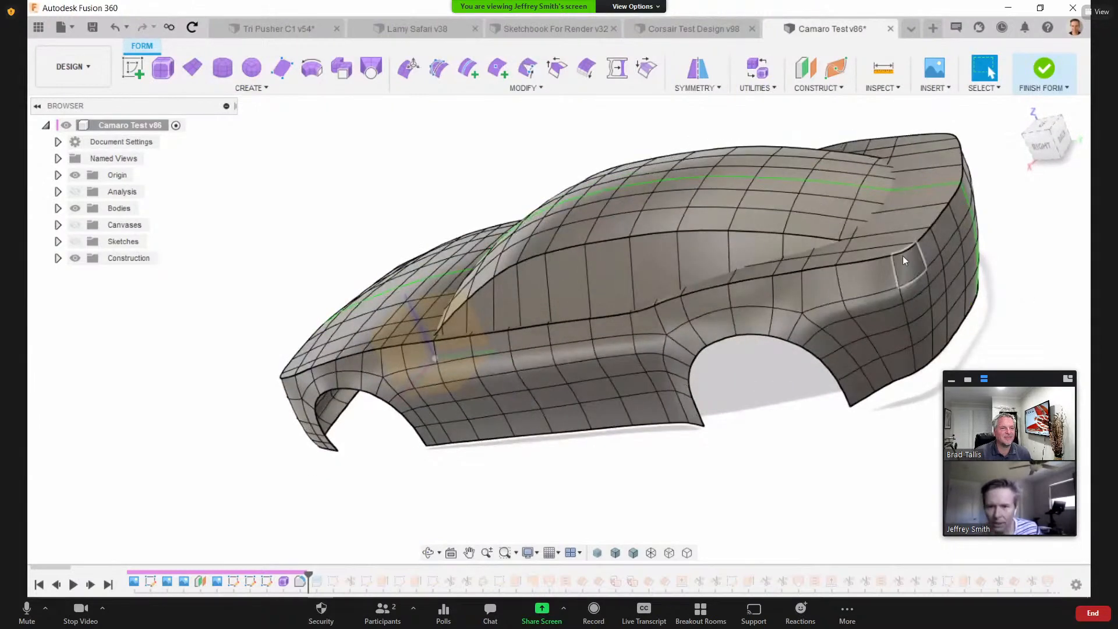
{"action": "left_click", "coordinate": [802, 313]}
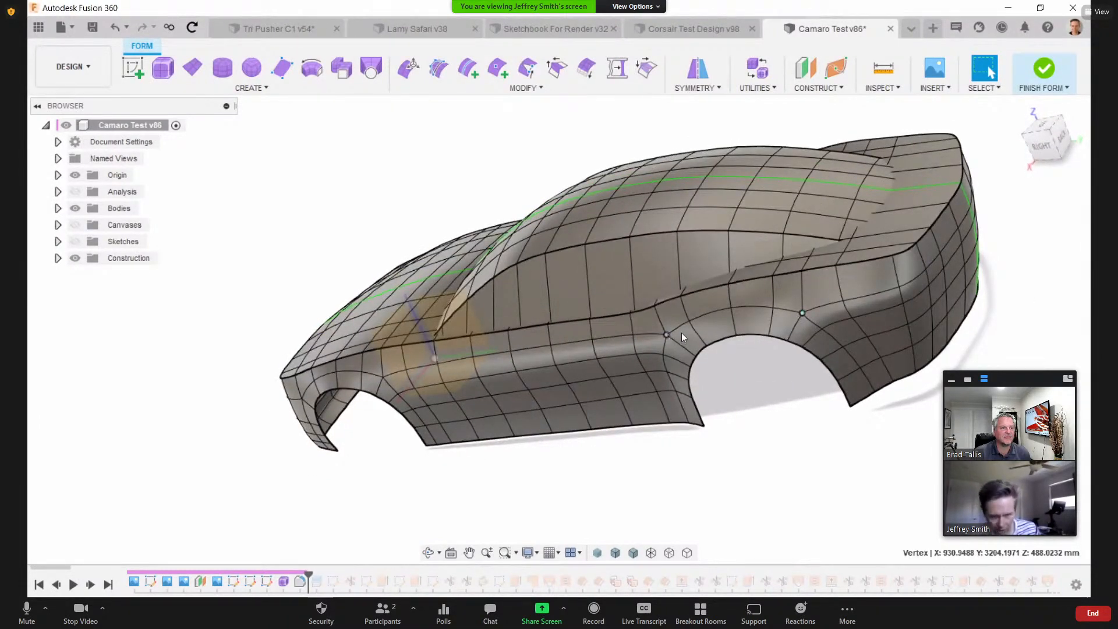
{"action": "middle_click_drag", "start_coordinate": [682, 333], "coordinate": [435, 340], "text": "shift"}
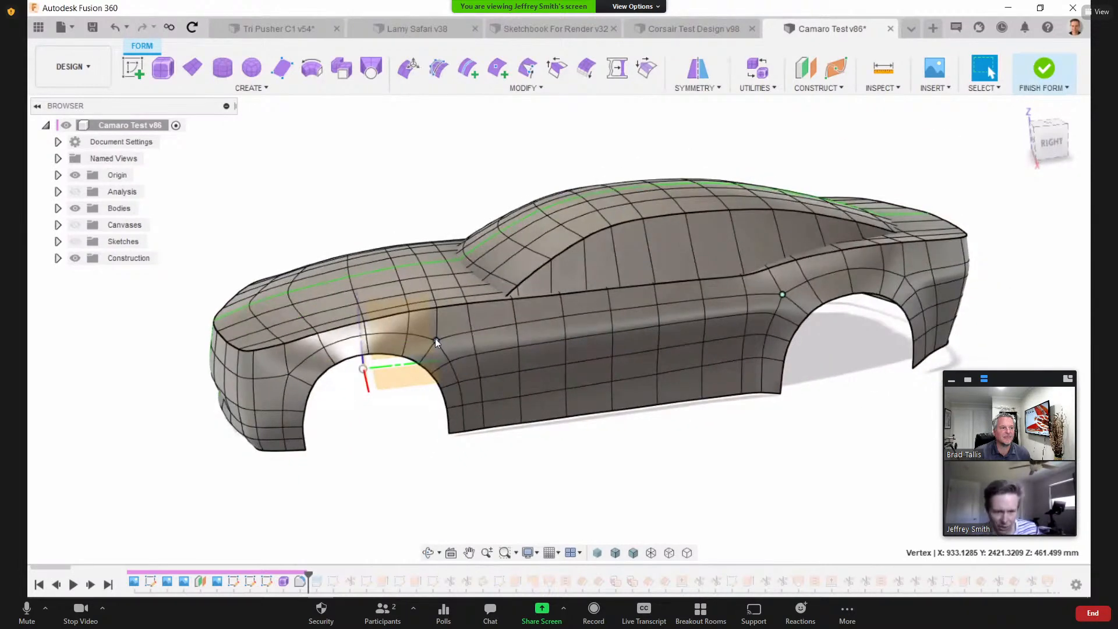
{"action": "left_click", "coordinate": [297, 332]}
{"action": "mouse_move", "coordinate": [289, 233]}
{"action": "middle_mouse_down", "text": "shift"}
{"action": "mouse_move", "coordinate": [305, 229]}
{"action": "mouse_move", "coordinate": [282, 234]}
{"action": "middle_mouse_up", "text": "shift"}
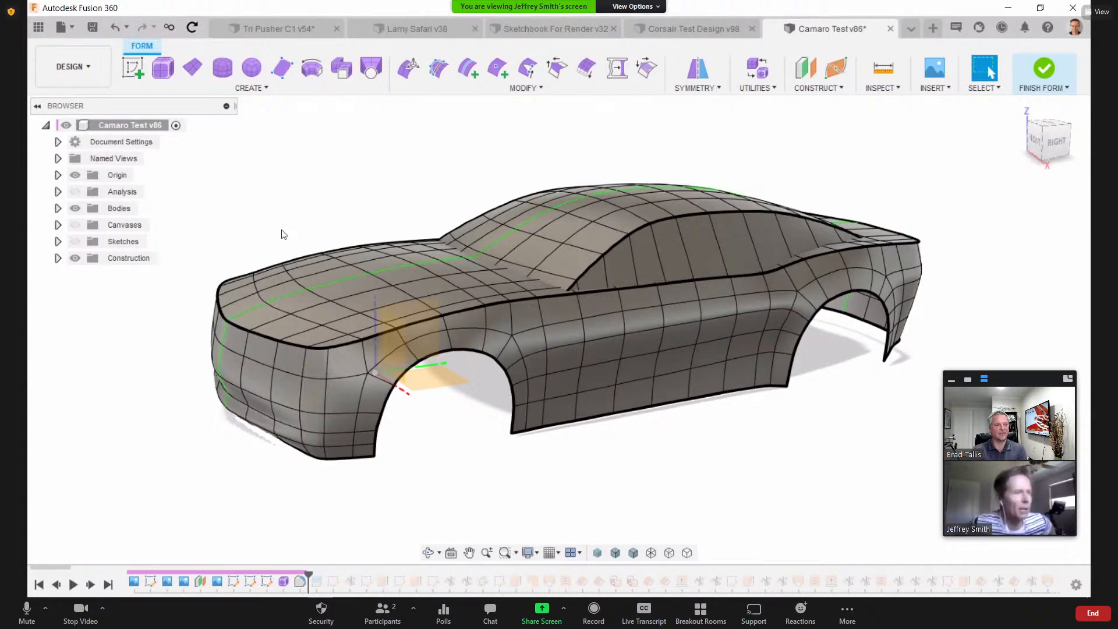
{"action": "middle_click_drag", "start_coordinate": [283, 234], "coordinate": [395, 301], "text": "shift"}
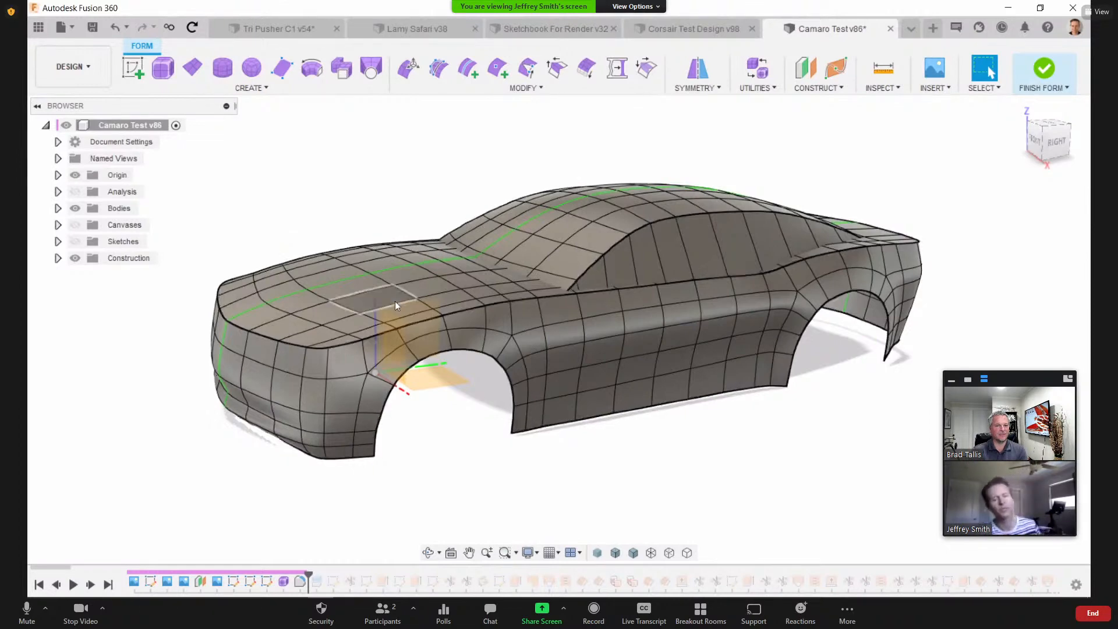
{"action": "middle_click_drag", "start_coordinate": [649, 306], "coordinate": [757, 271], "text": "shift"}
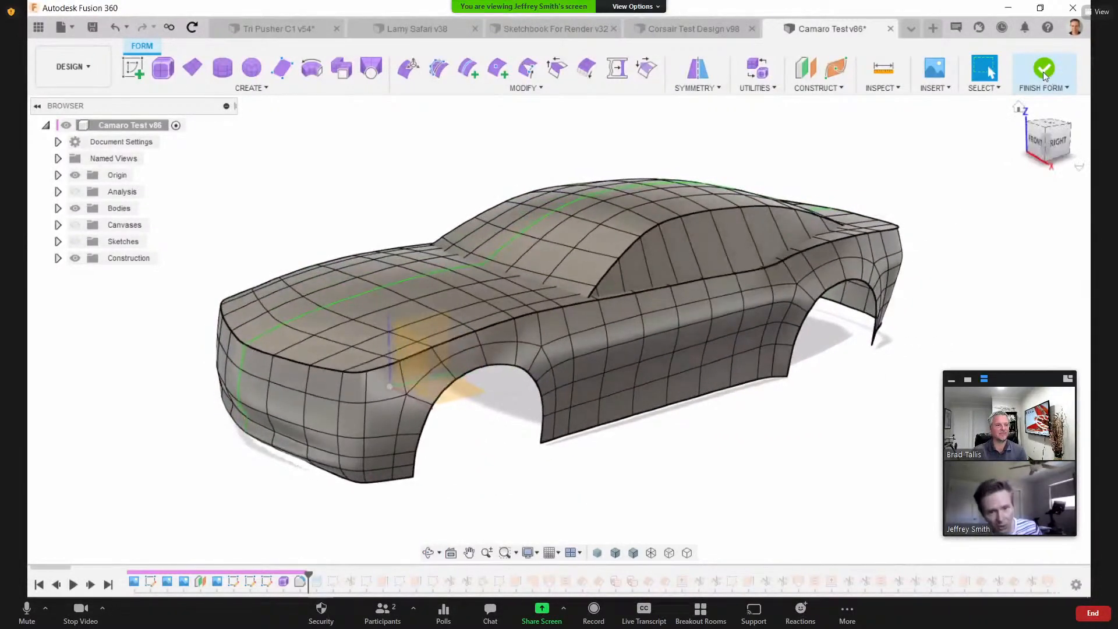
{"action": "left_click", "coordinate": [1050, 72]}
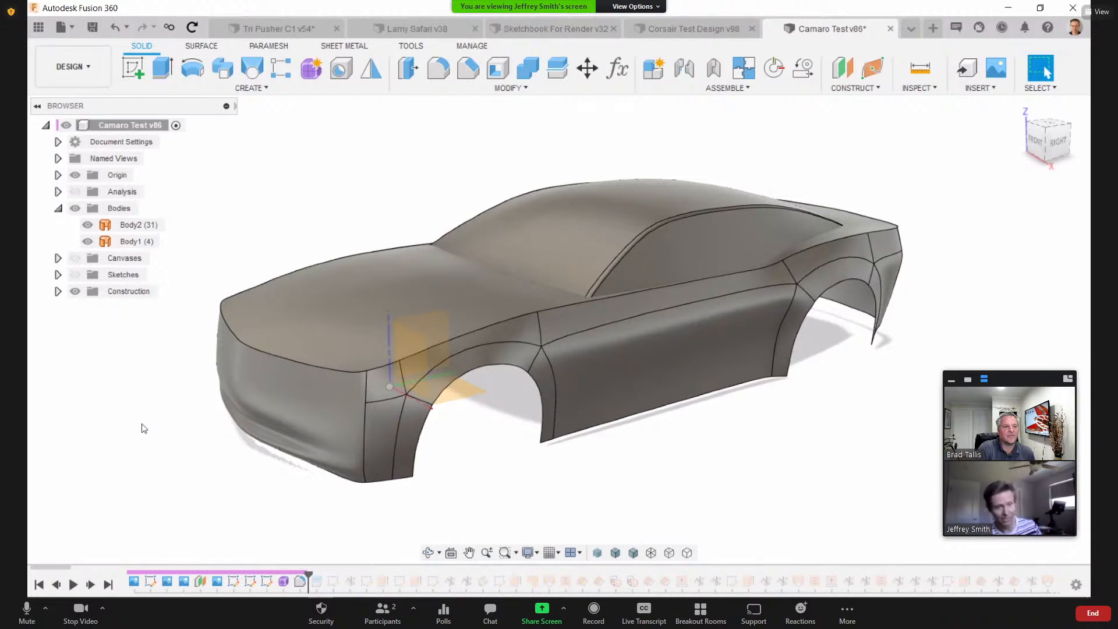
Step: Advance the design history by one feature to the body split and hide the Body2 half
{"action": "left_click", "coordinate": [91, 584]}
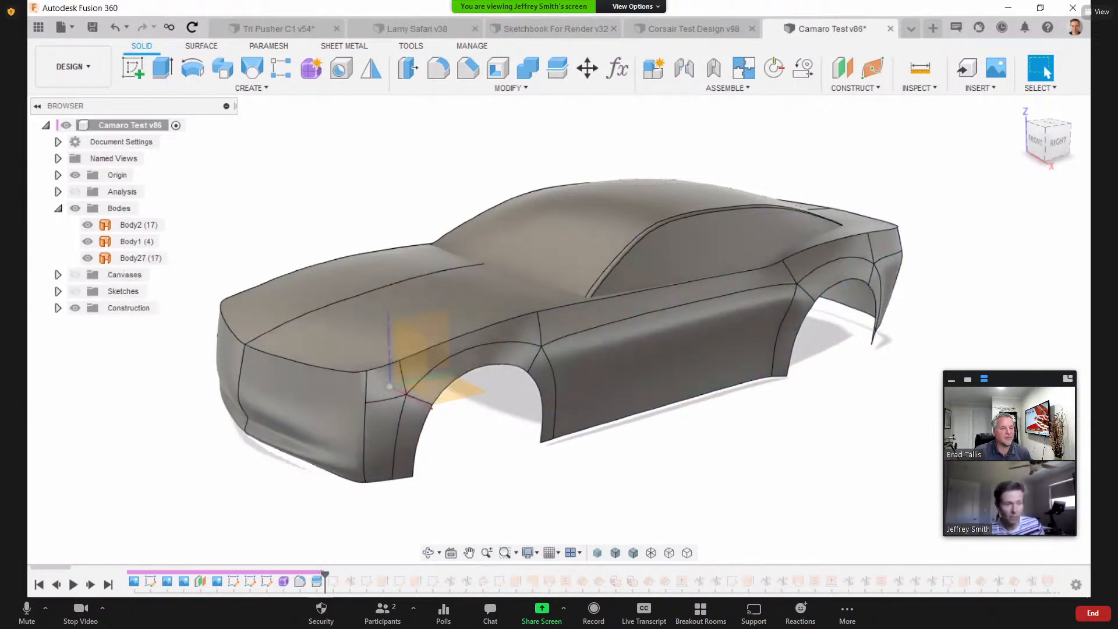
{"action": "left_click", "coordinate": [119, 260]}
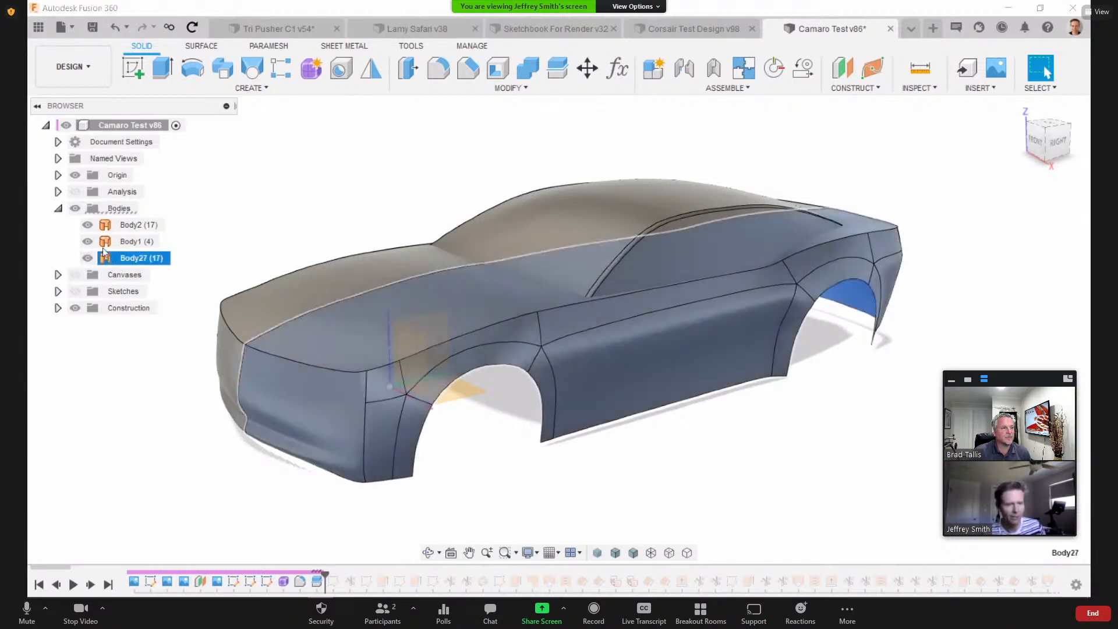
{"action": "left_click", "coordinate": [83, 243]}
{"action": "left_click", "coordinate": [88, 241]}
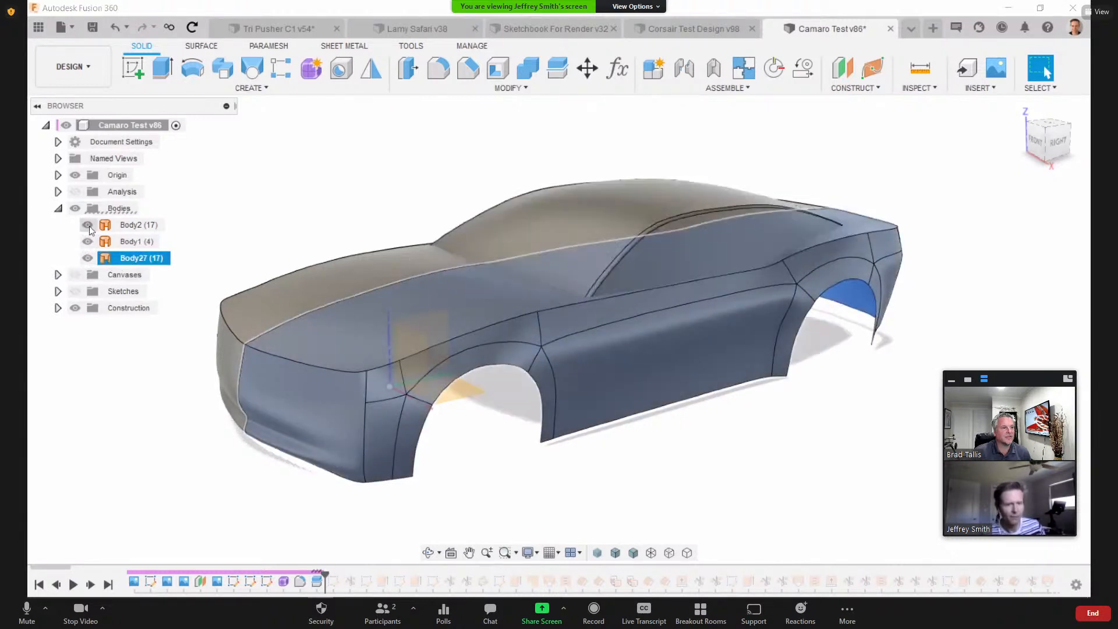
{"action": "left_click", "coordinate": [87, 224]}
{"action": "left_click", "coordinate": [343, 213]}
{"action": "mouse_move", "coordinate": [343, 213]}
{"action": "middle_mouse_down", "text": "shift"}
{"action": "mouse_move", "coordinate": [335, 206]}
{"action": "mouse_move", "coordinate": [395, 208]}
{"action": "mouse_move", "coordinate": [343, 206]}
{"action": "middle_mouse_up", "text": "shift"}
Step: Step the design history forward through the next sketch and the hood trim, and start playing back the whole history
{"action": "left_click", "coordinate": [90, 584]}
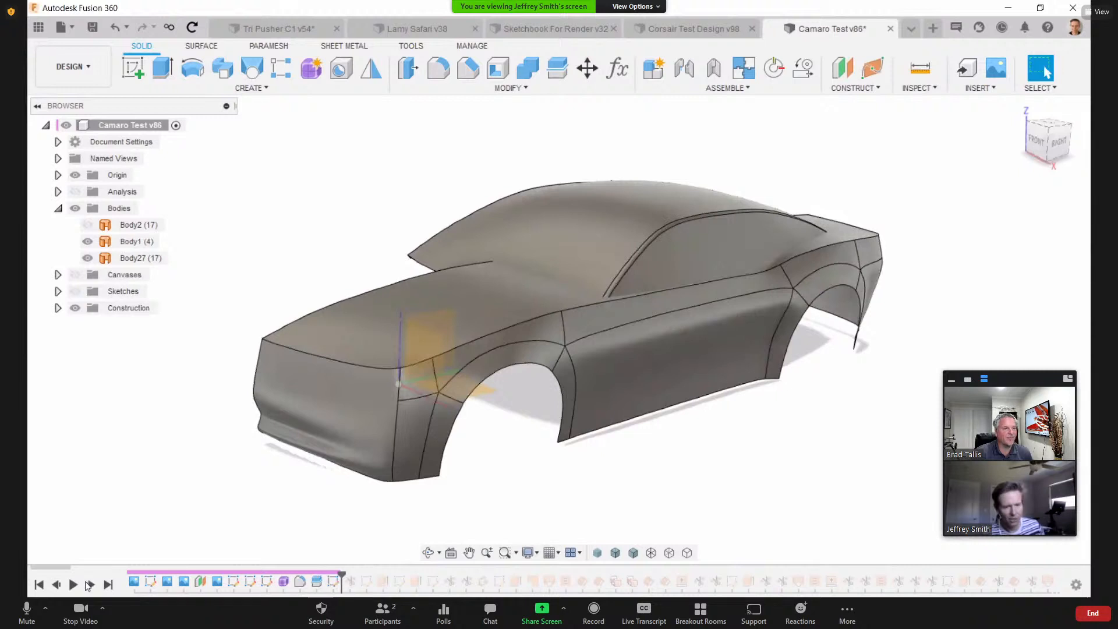
{"action": "left_click", "coordinate": [90, 584]}
{"action": "mouse_move", "coordinate": [352, 278]}
{"action": "middle_mouse_down", "text": "shift"}
{"action": "mouse_move", "coordinate": [407, 310]}
{"action": "mouse_move", "coordinate": [482, 315]}
{"action": "mouse_move", "coordinate": [355, 284]}
{"action": "mouse_move", "coordinate": [361, 277]}
{"action": "middle_mouse_up", "text": "shift"}
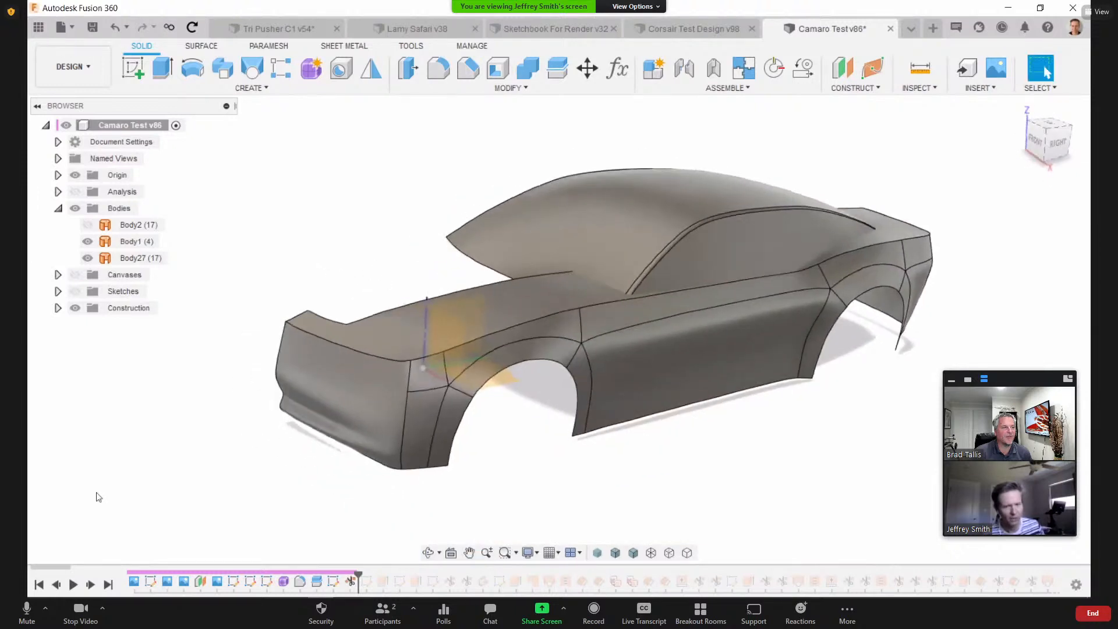
{"action": "left_click", "coordinate": [73, 584]}
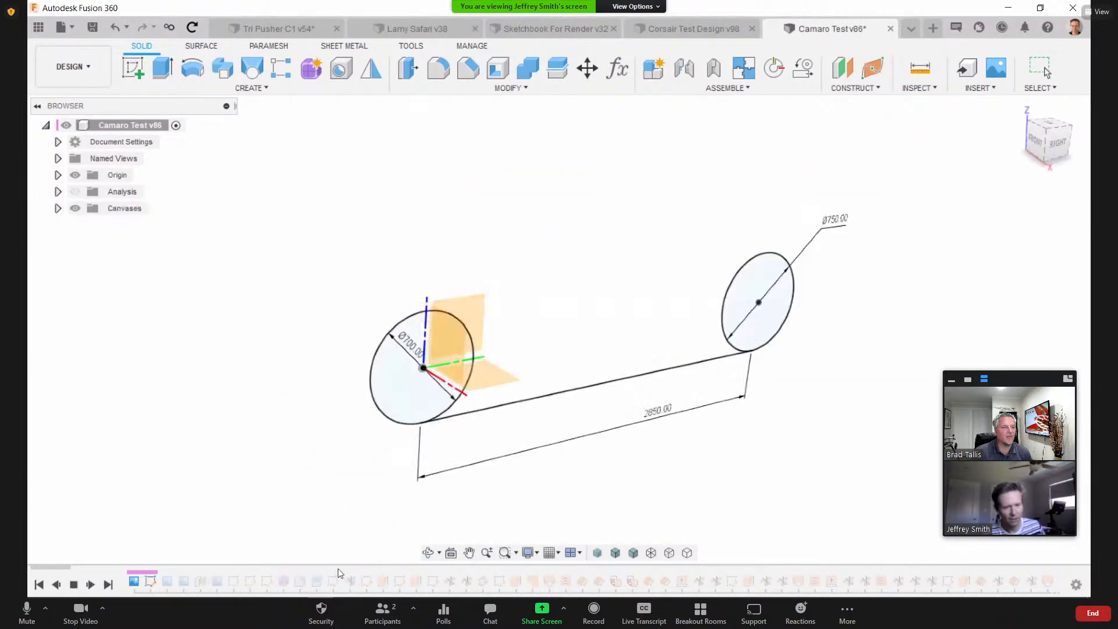
Step: Stop the history playback and step the Camaro design history forward two features, through the next sketch to the Body28 surface
{"action": "left_click", "coordinate": [73, 586]}
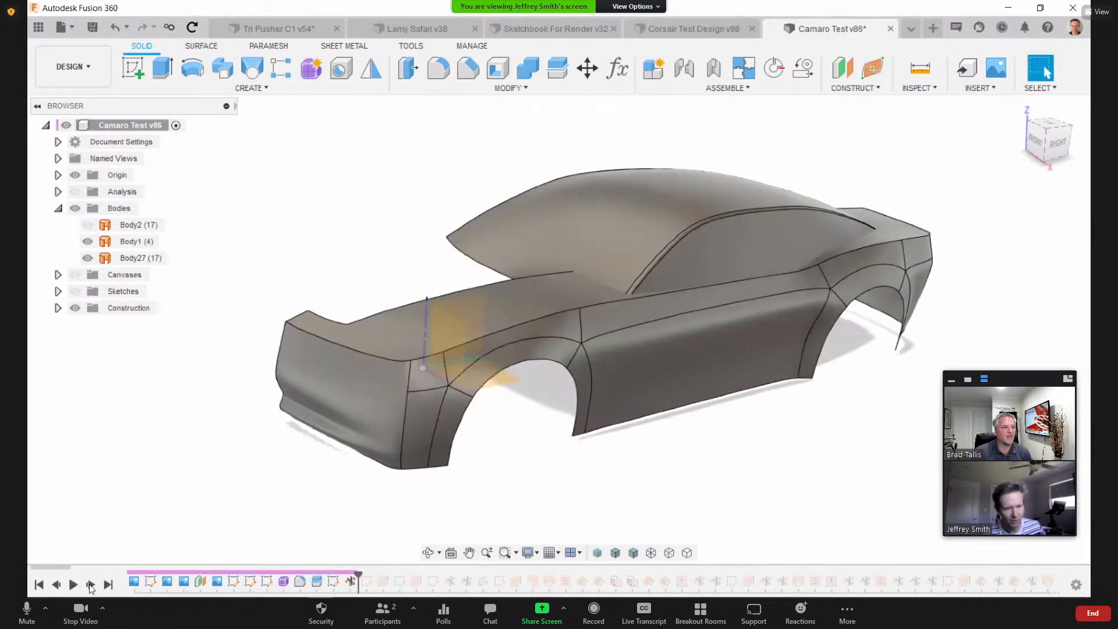
{"action": "left_click", "coordinate": [90, 585]}
{"action": "left_click", "coordinate": [90, 585]}
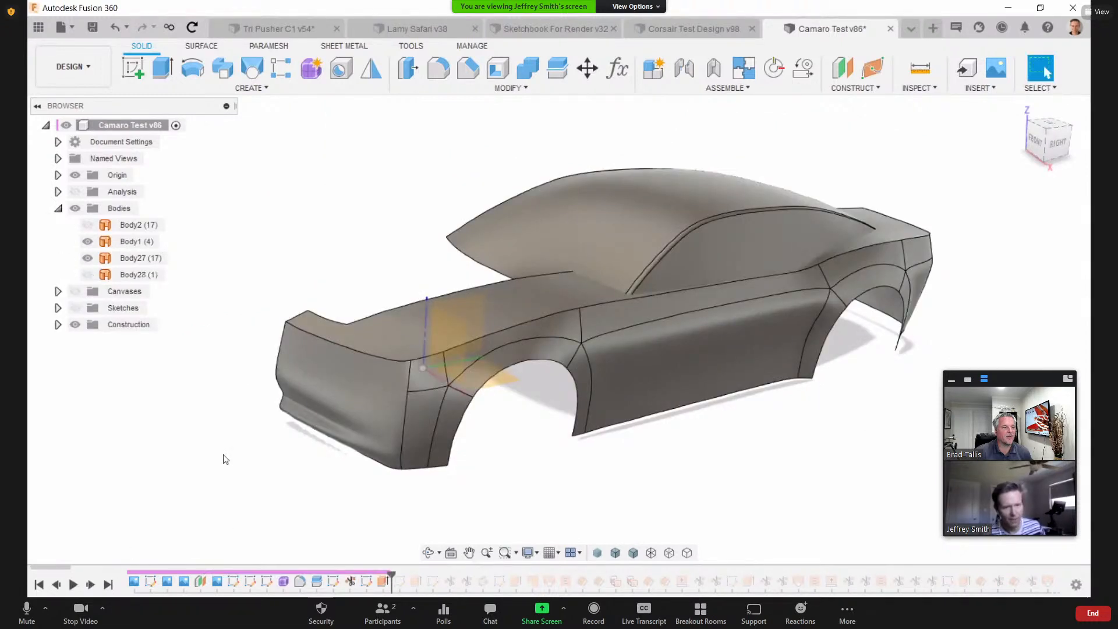
Step: Show the Body28 surface above the hood and hide the Body1 roof and window surfaces
{"action": "left_click", "coordinate": [87, 275]}
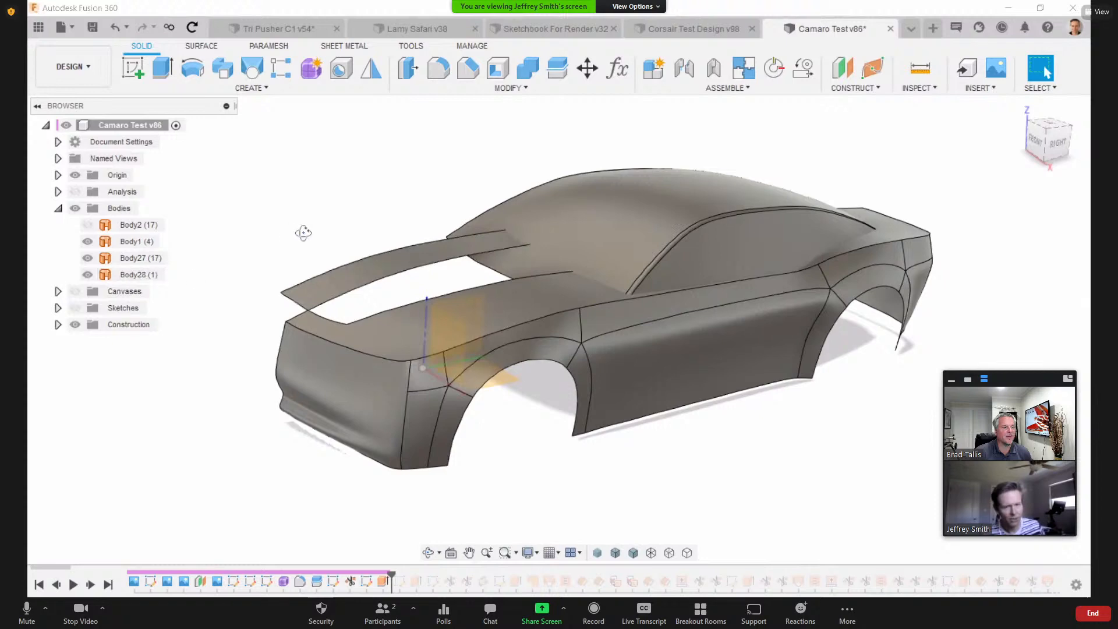
{"action": "left_click", "coordinate": [87, 241]}
{"action": "mouse_move", "coordinate": [386, 192]}
{"action": "middle_mouse_down", "text": "shift"}
{"action": "mouse_move", "coordinate": [352, 185]}
{"action": "mouse_move", "coordinate": [444, 179]}
{"action": "mouse_move", "coordinate": [408, 177]}
{"action": "mouse_move", "coordinate": [397, 192]}
{"action": "middle_mouse_up", "text": "shift"}
{"action": "left_click", "coordinate": [394, 260]}
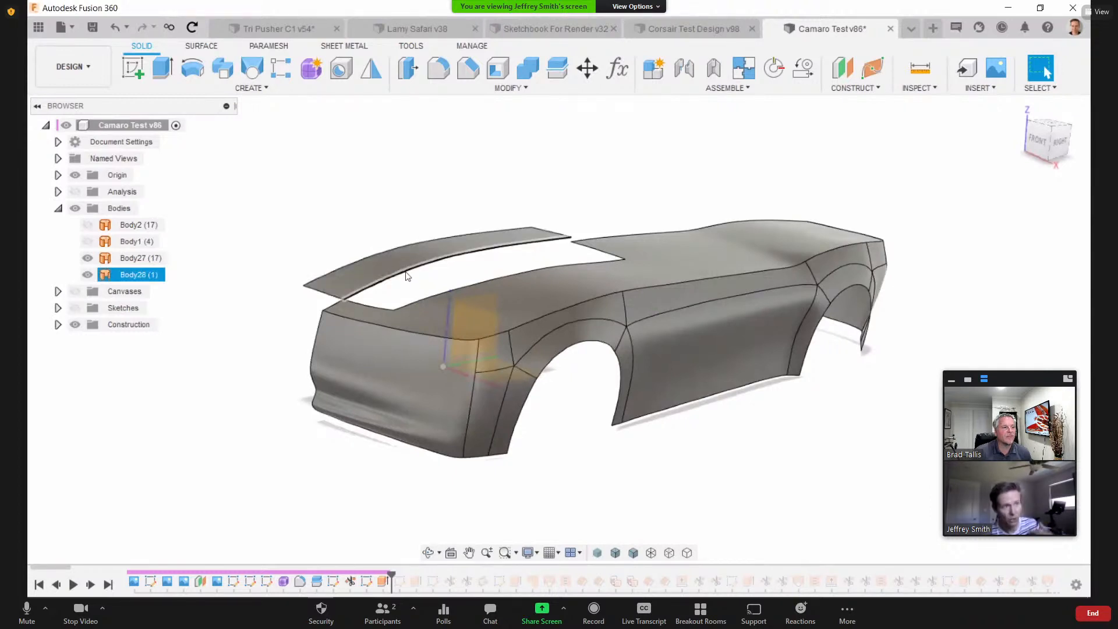
{"action": "left_click", "coordinate": [37, 437]}
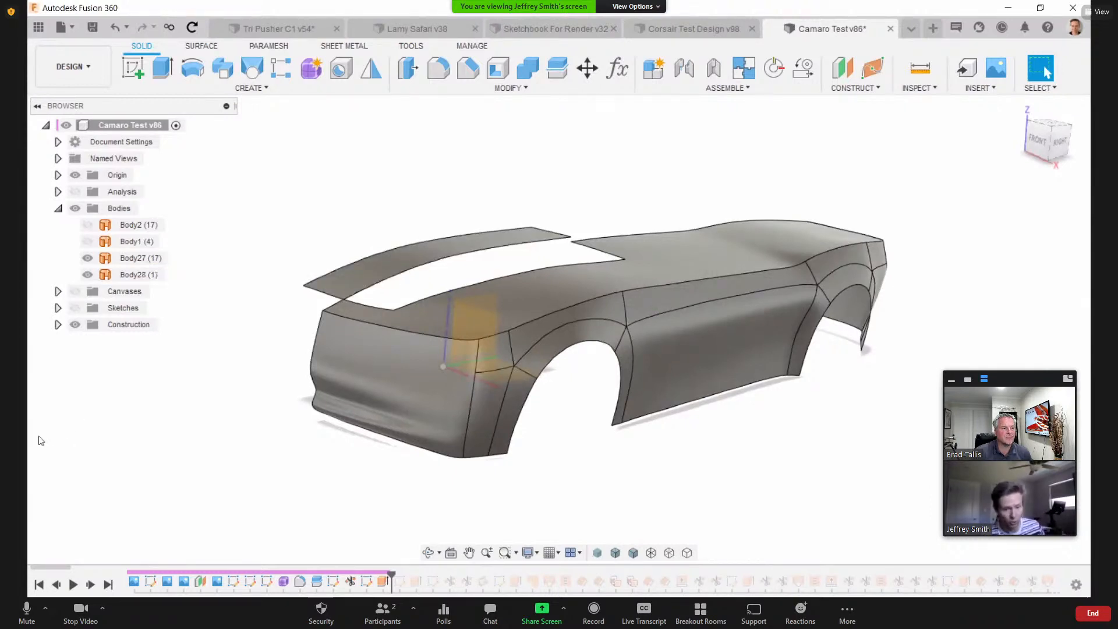
Step: Step the design history forward three features, through the vertical Body29 surface along the hood opening and the sketch after it
{"action": "left_click", "coordinate": [91, 585]}
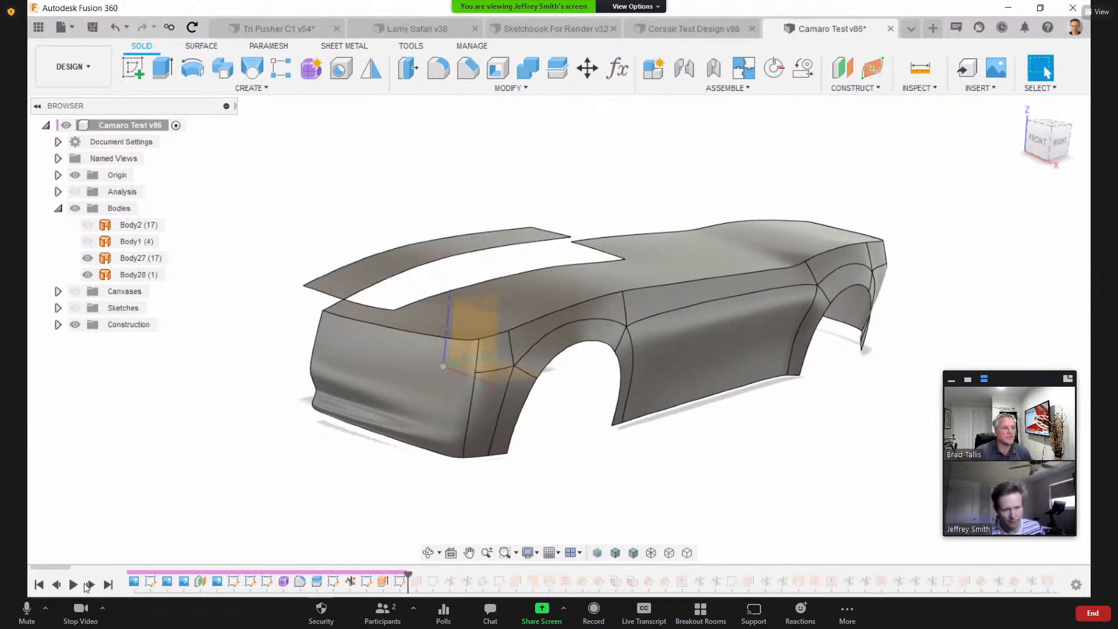
{"action": "left_click", "coordinate": [87, 586]}
{"action": "left_click", "coordinate": [566, 281]}
{"action": "middle_click_drag", "start_coordinate": [566, 281], "coordinate": [384, 472], "text": "shift"}
{"action": "left_click", "coordinate": [98, 563]}
{"action": "left_click", "coordinate": [91, 584]}
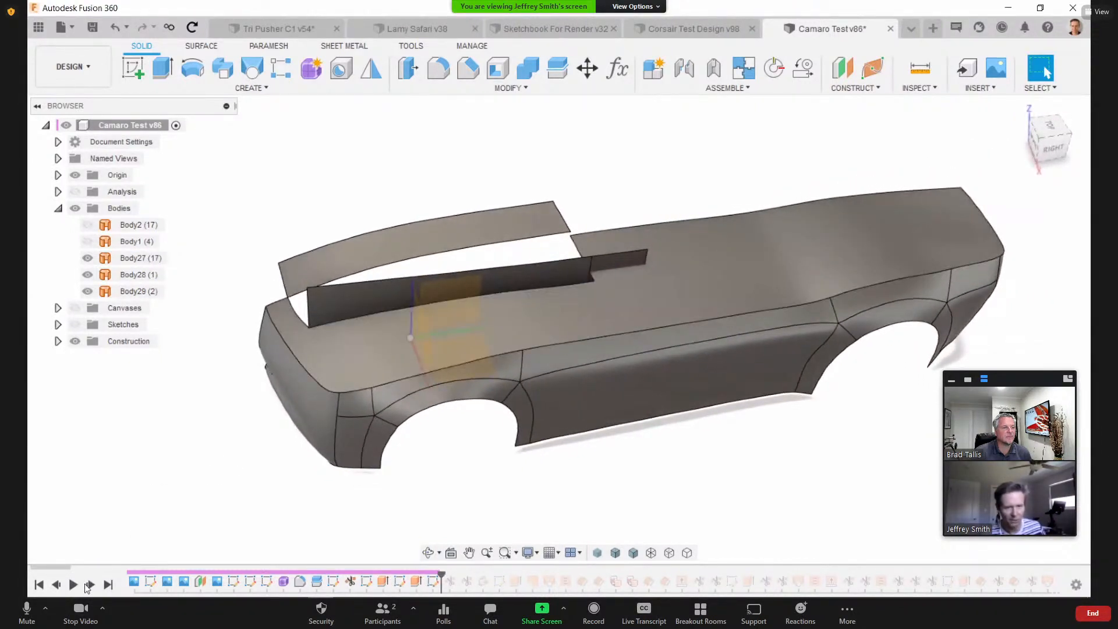
Step: Step the design history forward through the two trims that cut Body29 down to a narrow strip
{"action": "left_click", "coordinate": [90, 584]}
{"action": "left_click", "coordinate": [269, 462]}
{"action": "middle_click_drag", "start_coordinate": [269, 461], "coordinate": [619, 236], "text": "shift"}
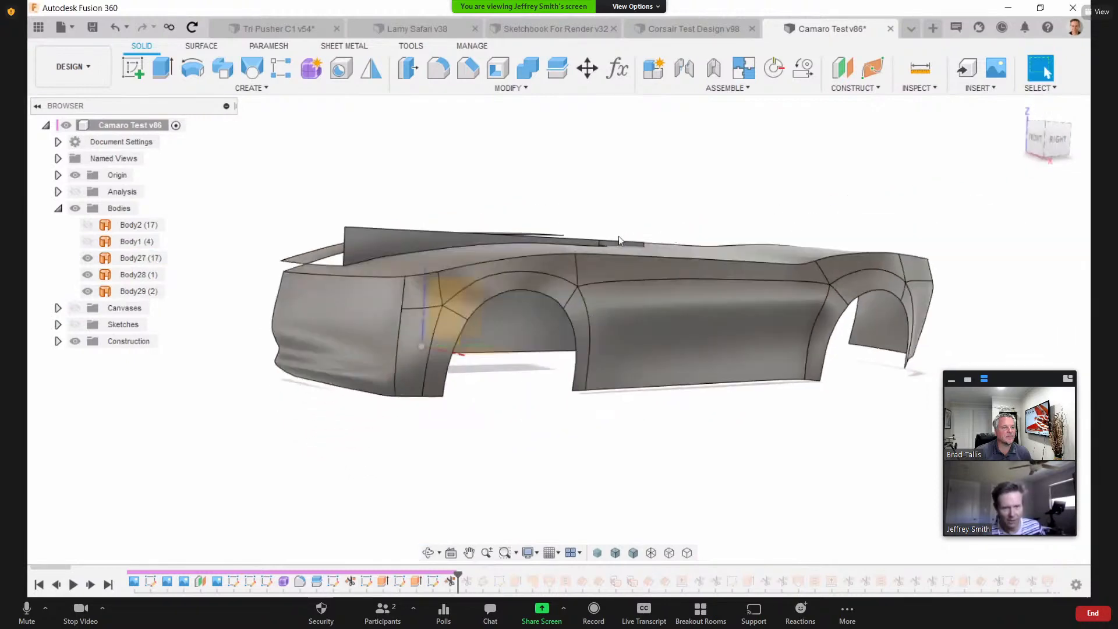
{"action": "left_click", "coordinate": [193, 555]}
{"action": "left_click", "coordinate": [91, 584]}
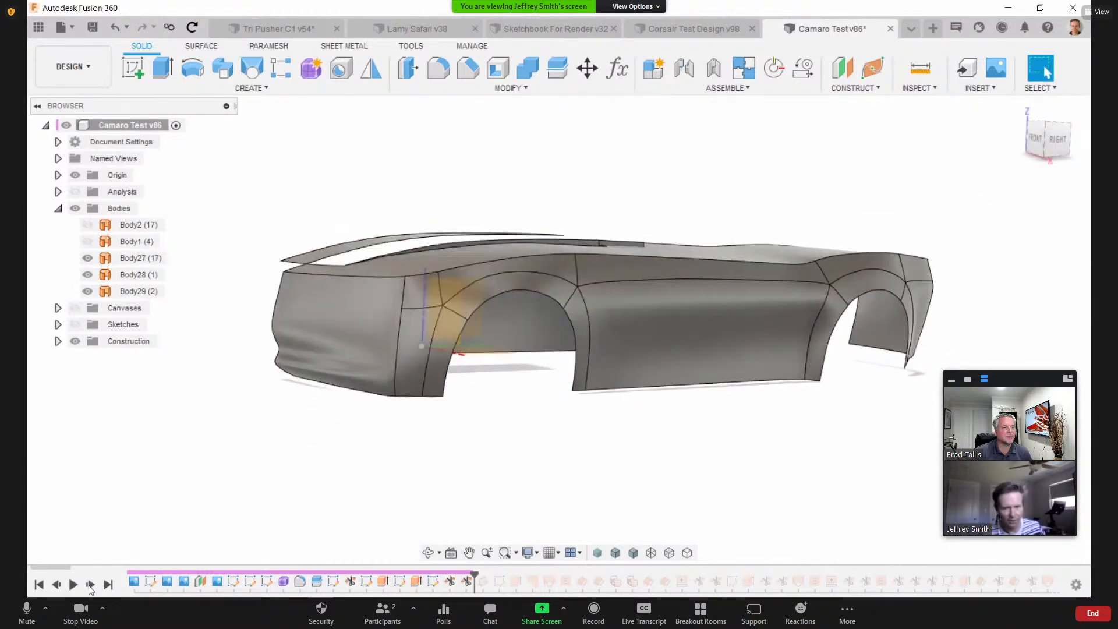
Step: Examine how the trimmed Body29 strip meets the edge and front corner of the hood opening
{"action": "left_click", "coordinate": [551, 239]}
{"action": "middle_click_drag", "start_coordinate": [551, 239], "coordinate": [497, 338], "text": "shift"}
{"action": "scroll", "coordinate": [464, 340], "scroll_direction": "up", "scroll_amount": 5}
{"action": "left_click", "coordinate": [407, 314]}
{"action": "middle_click_drag", "start_coordinate": [407, 313], "coordinate": [380, 294], "text": "shift"}
{"action": "left_click", "coordinate": [362, 292]}
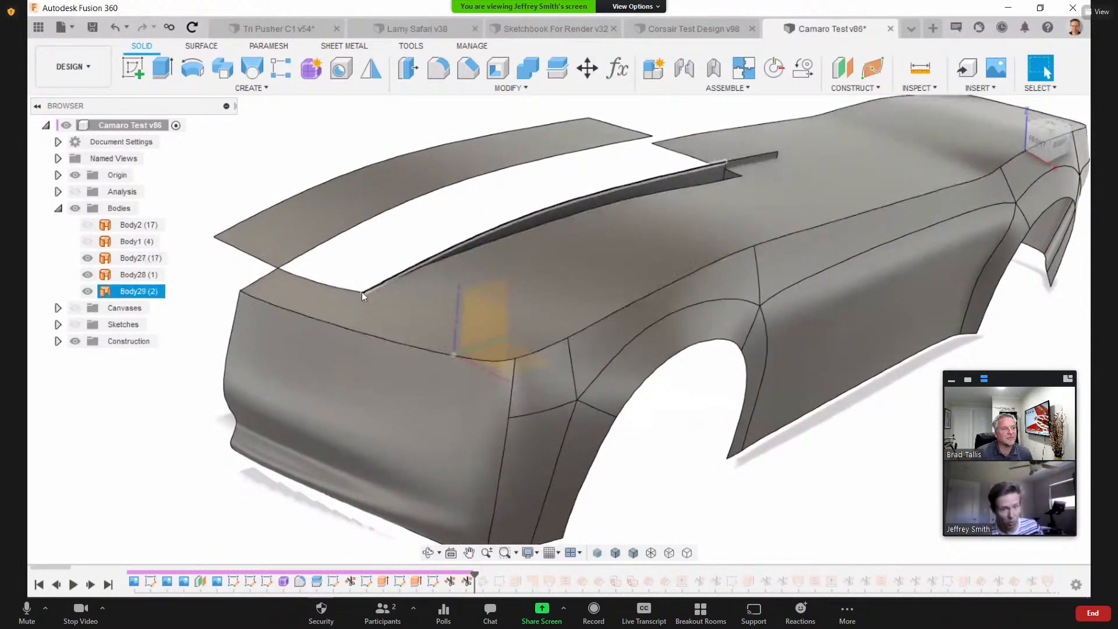
{"action": "left_click", "coordinate": [429, 272]}
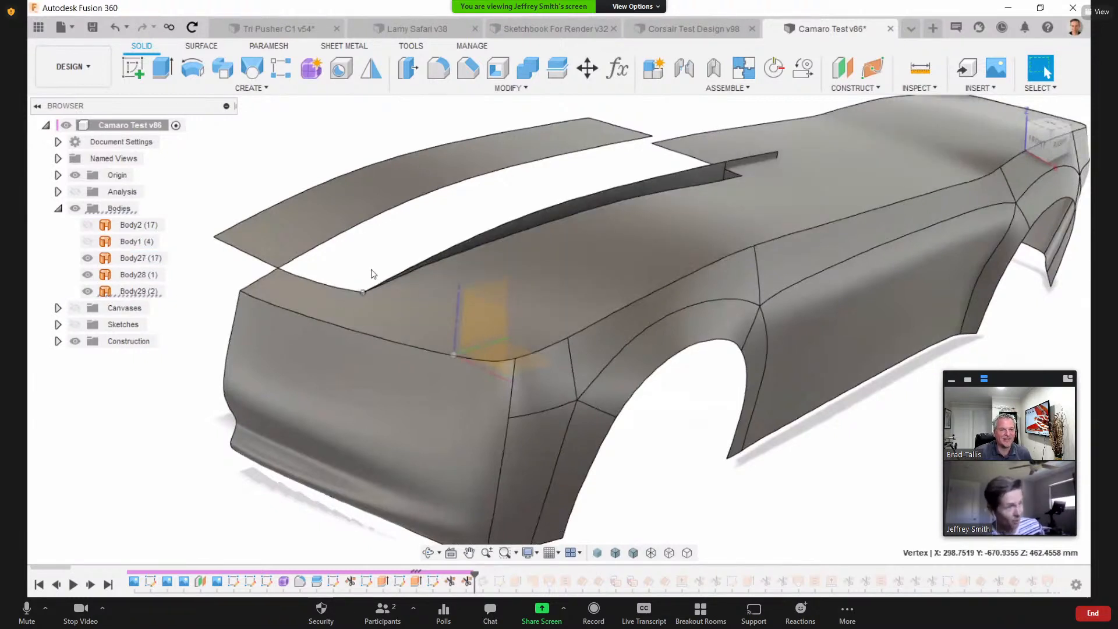
{"action": "left_click", "coordinate": [452, 275]}
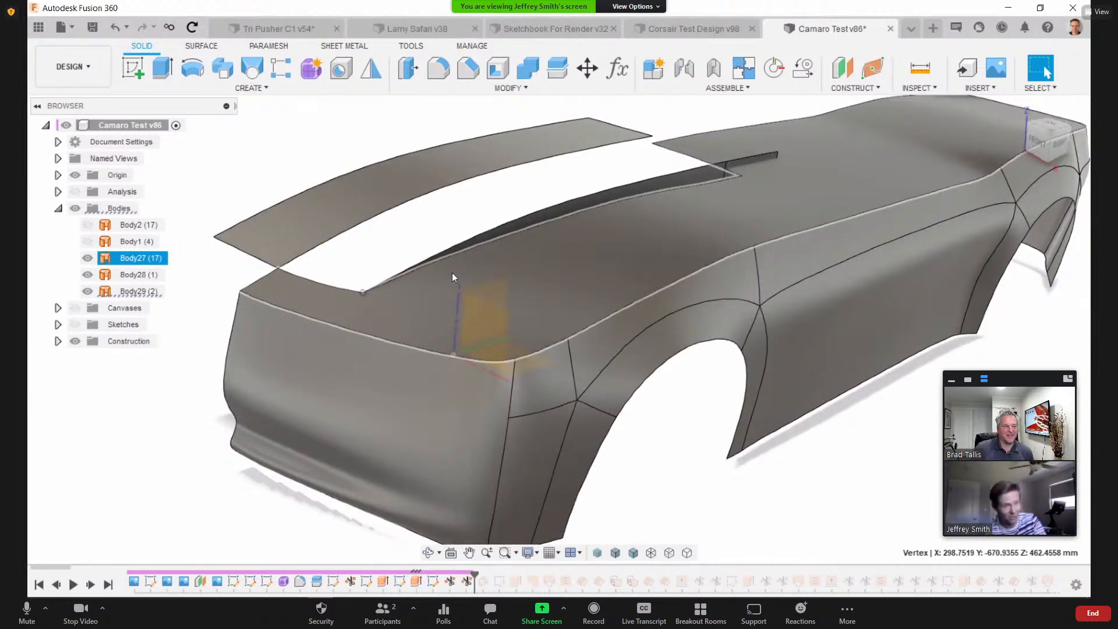
Step: Step the design history forward four features, through the Body32 surface and the Body33 surface that fills the hood opening
{"action": "left_click", "coordinate": [91, 584]}
{"action": "mouse_move", "coordinate": [285, 400]}
{"action": "middle_mouse_down", "text": "shift"}
{"action": "mouse_move", "coordinate": [263, 395]}
{"action": "mouse_move", "coordinate": [268, 402]}
{"action": "mouse_move", "coordinate": [202, 449]}
{"action": "middle_mouse_up", "text": "shift"}
{"action": "key", "text": "Escape"}
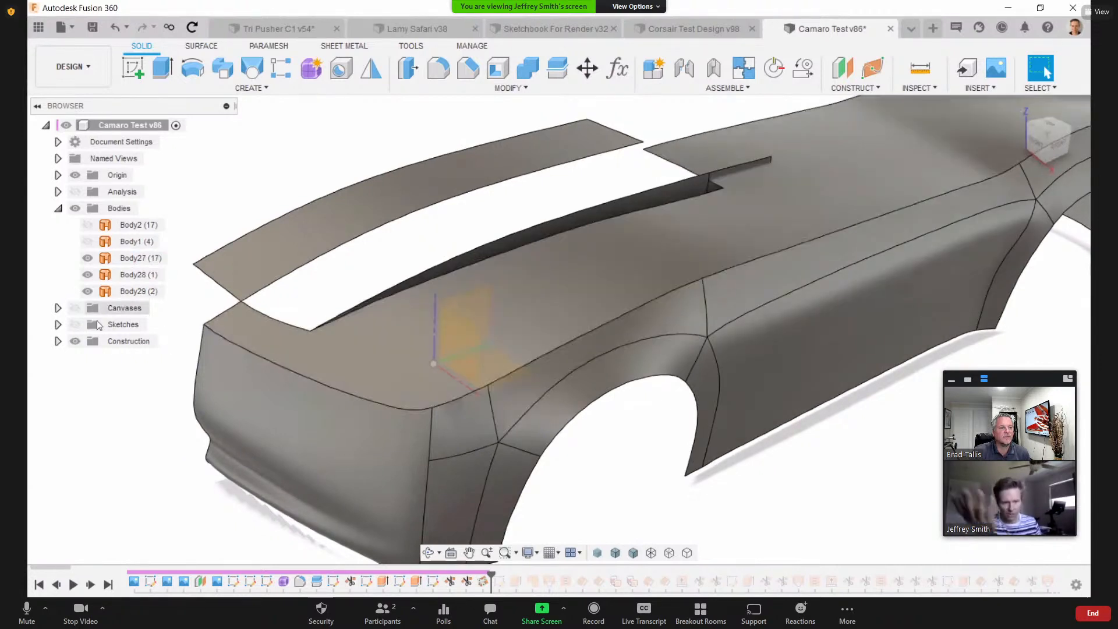
{"action": "left_click", "coordinate": [90, 585]}
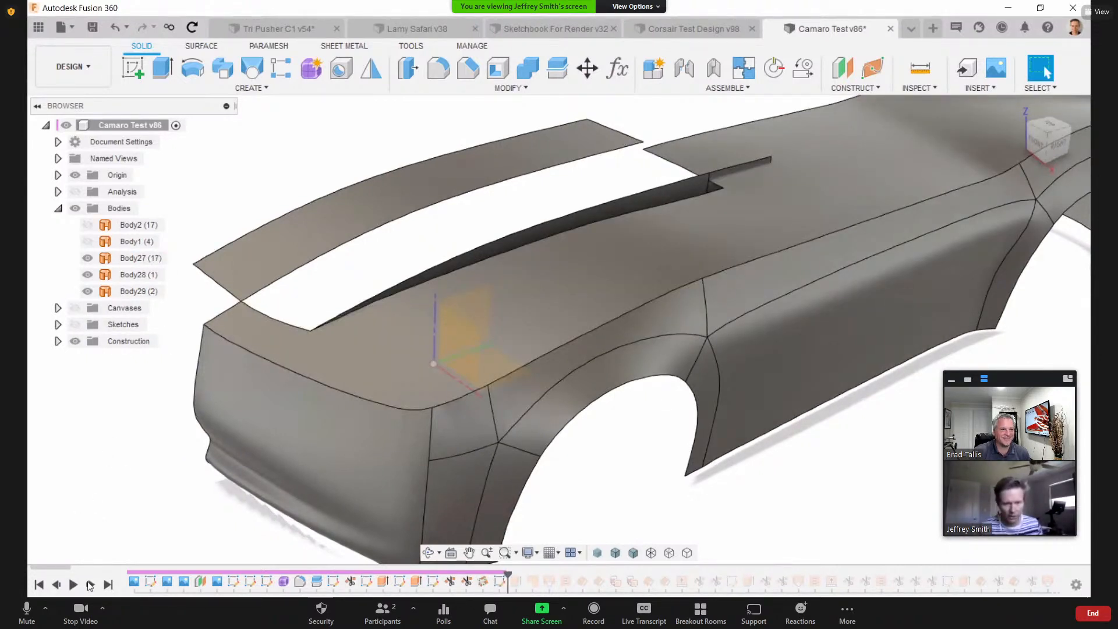
{"action": "left_click", "coordinate": [91, 585]}
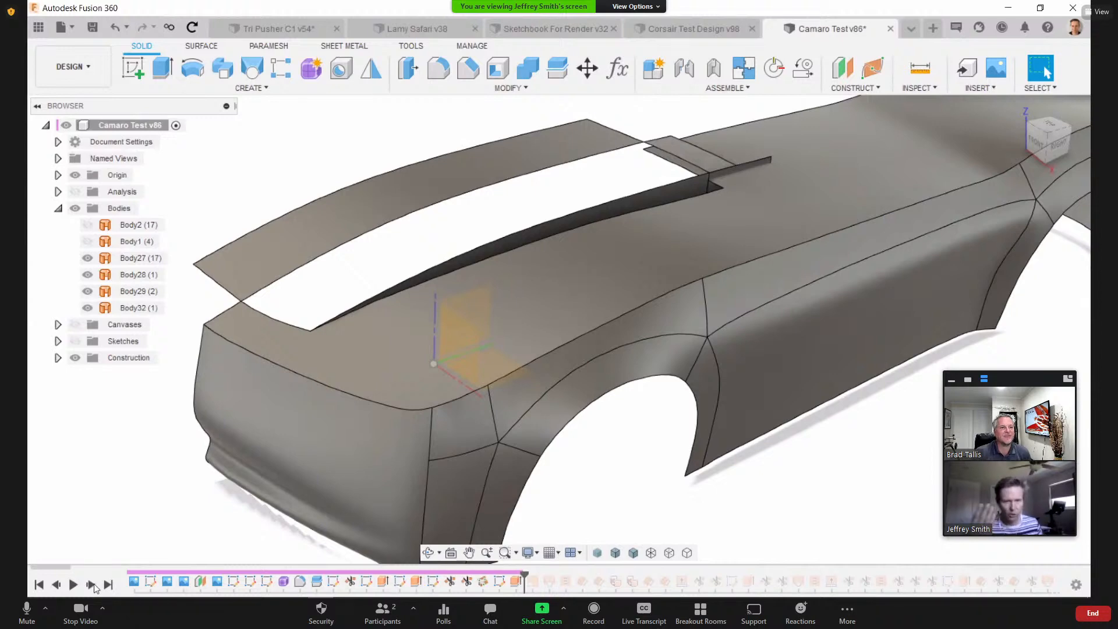
{"action": "left_click", "coordinate": [91, 585]}
Step: Examine the raised hood surface and the gap between its side edge and the surrounding body
{"action": "left_click", "coordinate": [536, 371]}
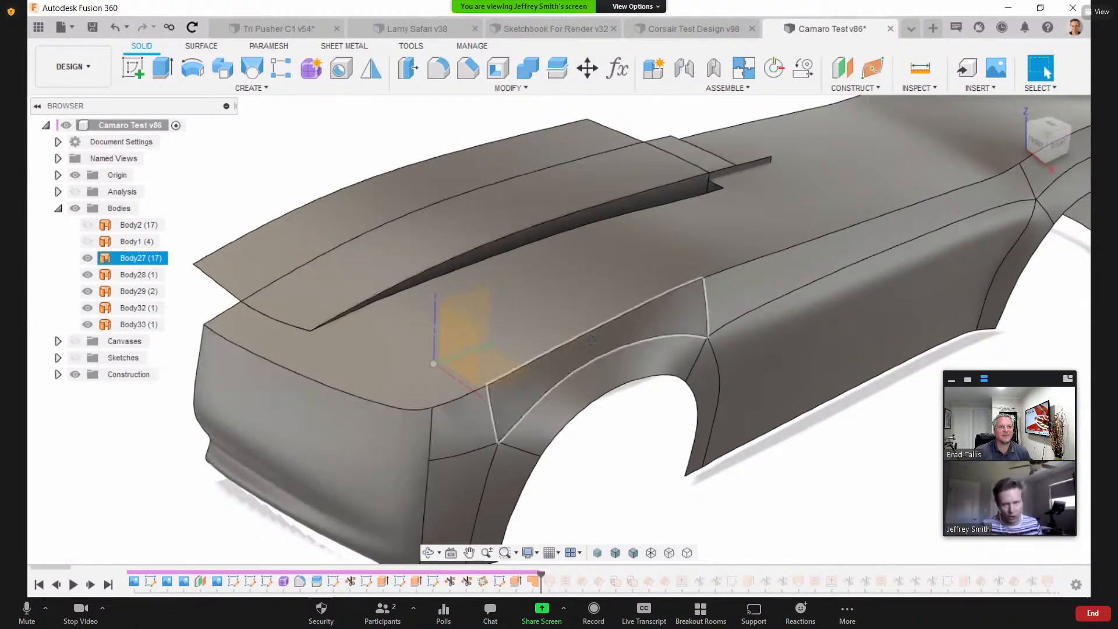
{"action": "mouse_move", "coordinate": [591, 339]}
{"action": "middle_mouse_down", "text": "shift"}
{"action": "mouse_move", "coordinate": [600, 344]}
{"action": "mouse_move", "coordinate": [578, 337]}
{"action": "middle_mouse_up", "text": "shift"}
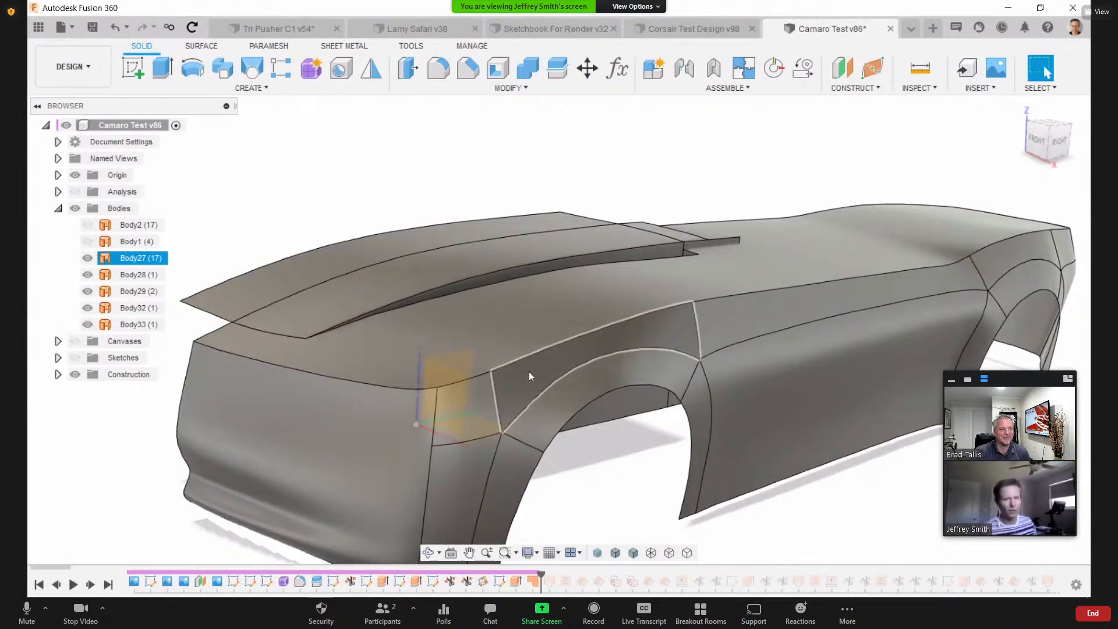
{"action": "left_click", "coordinate": [507, 256]}
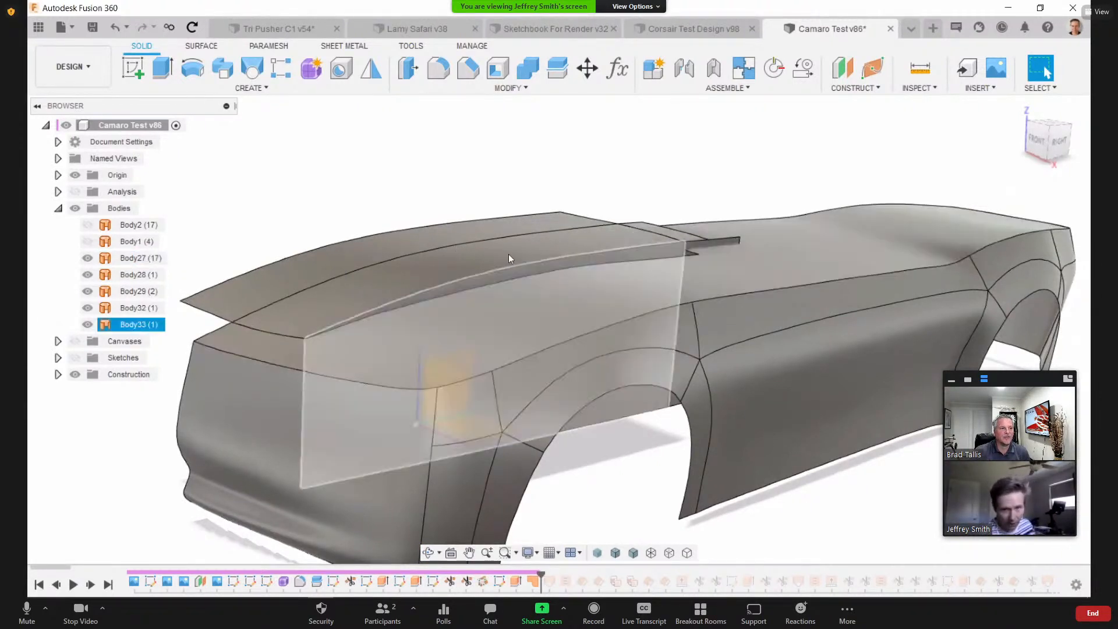
{"action": "key", "text": "Escape"}
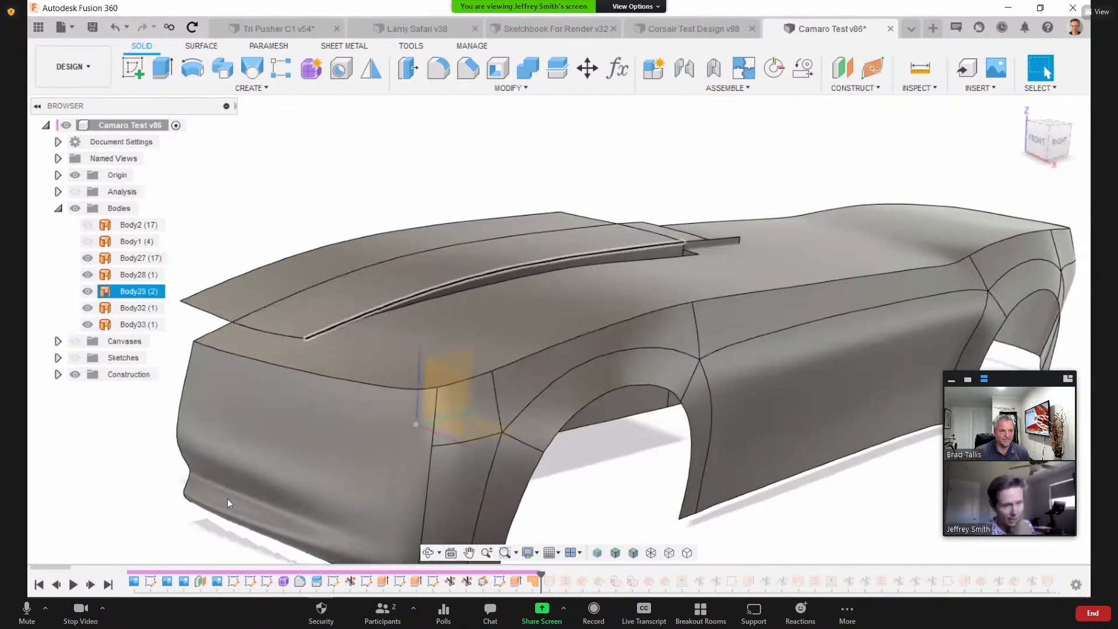
Step: Step the design history forward one feature to the Body31 surface and inspect it along the side of the raised hood
{"action": "left_click", "coordinate": [90, 585]}
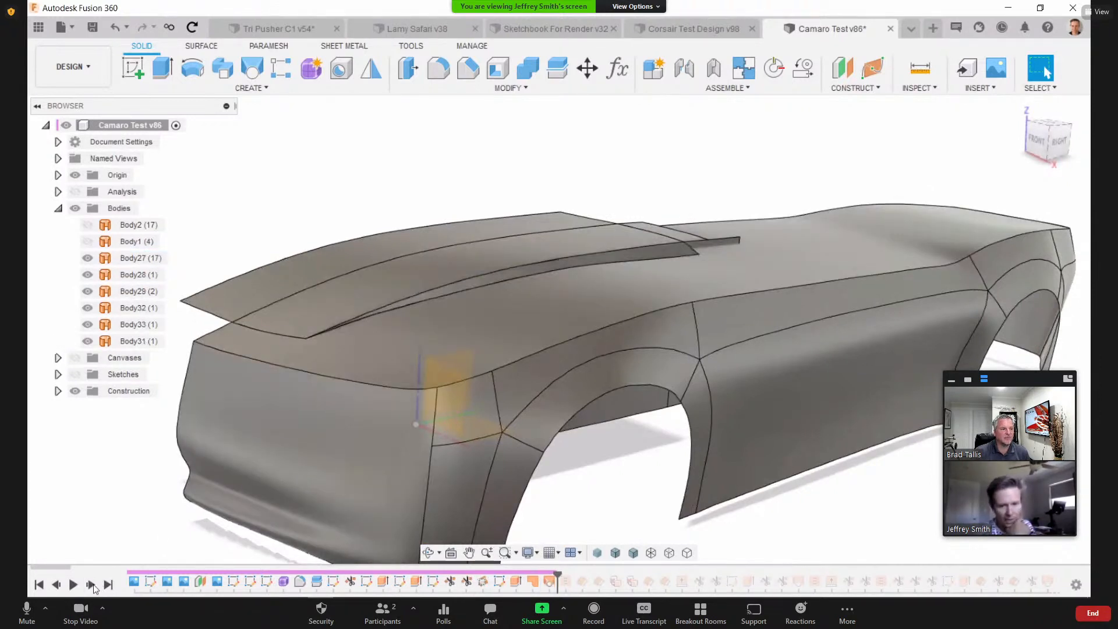
{"action": "left_click", "coordinate": [403, 405]}
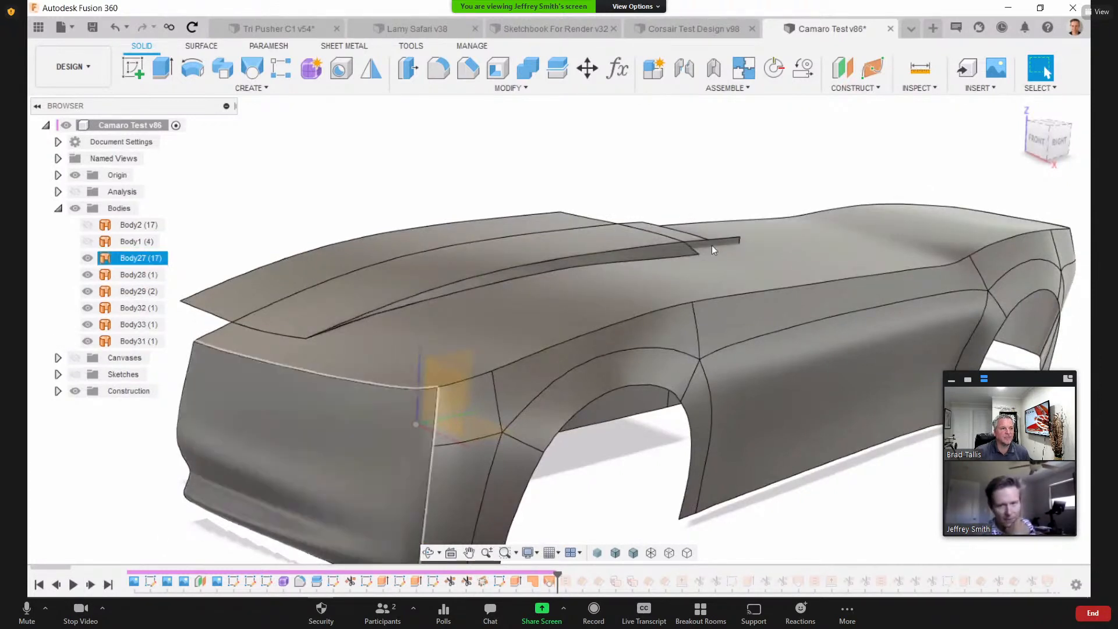
{"action": "left_click", "coordinate": [664, 240]}
{"action": "middle_click_drag", "start_coordinate": [537, 194], "coordinate": [233, 408], "text": "shift"}
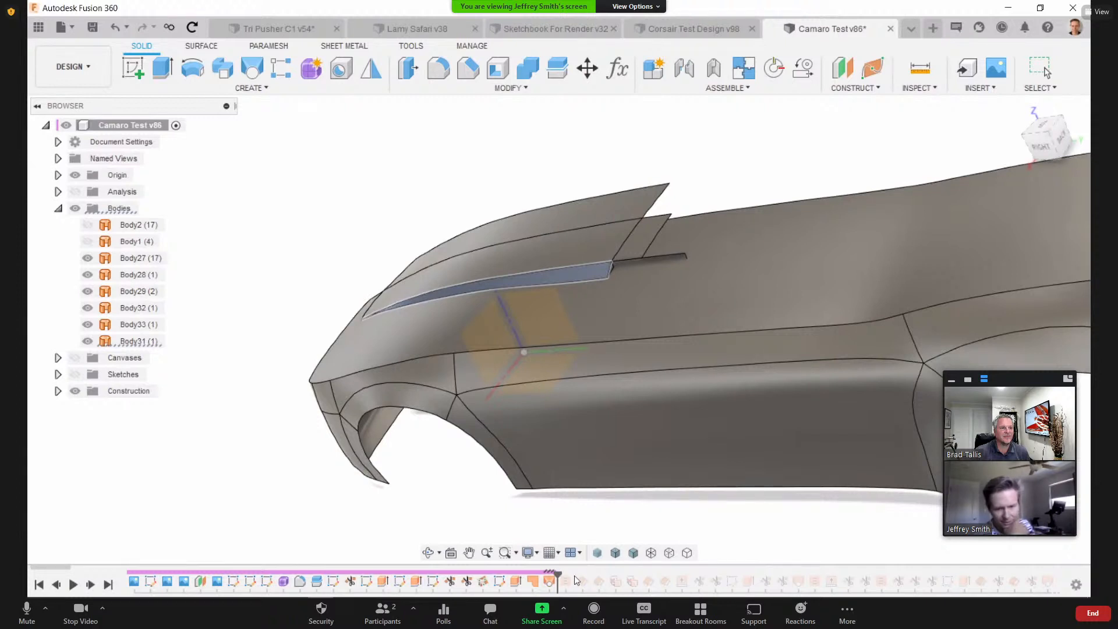
Step: Roll the design history forward two features to the stitched Body34 and hide the Body28, Body29 and Body32 surfaces
{"action": "left_click_drag", "start_coordinate": [555, 579], "coordinate": [590, 579]}
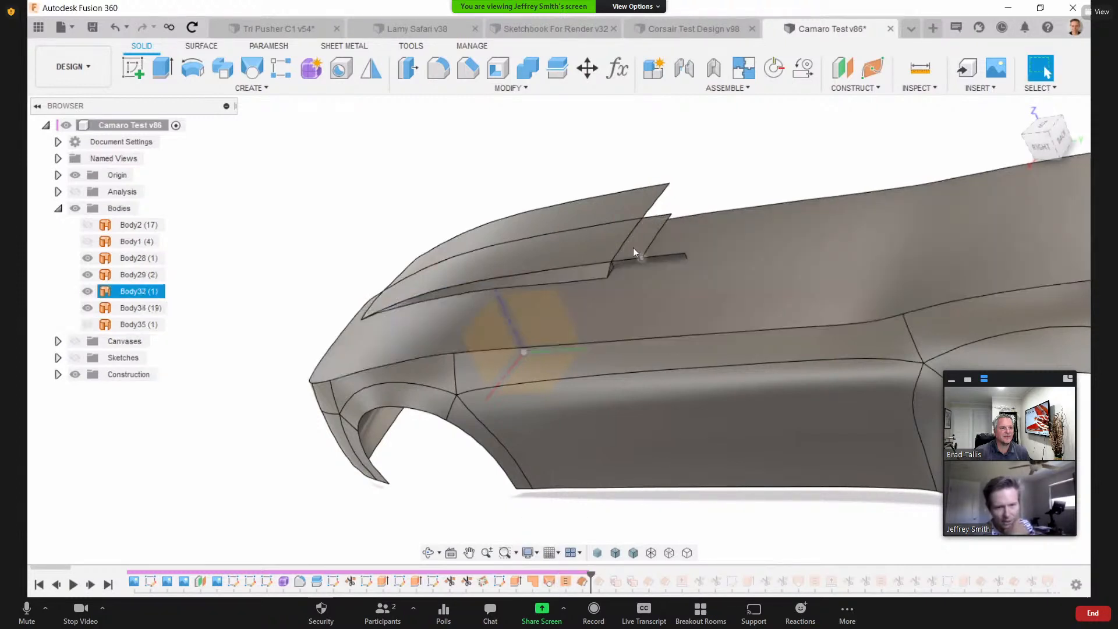
{"action": "left_click", "coordinate": [88, 258]}
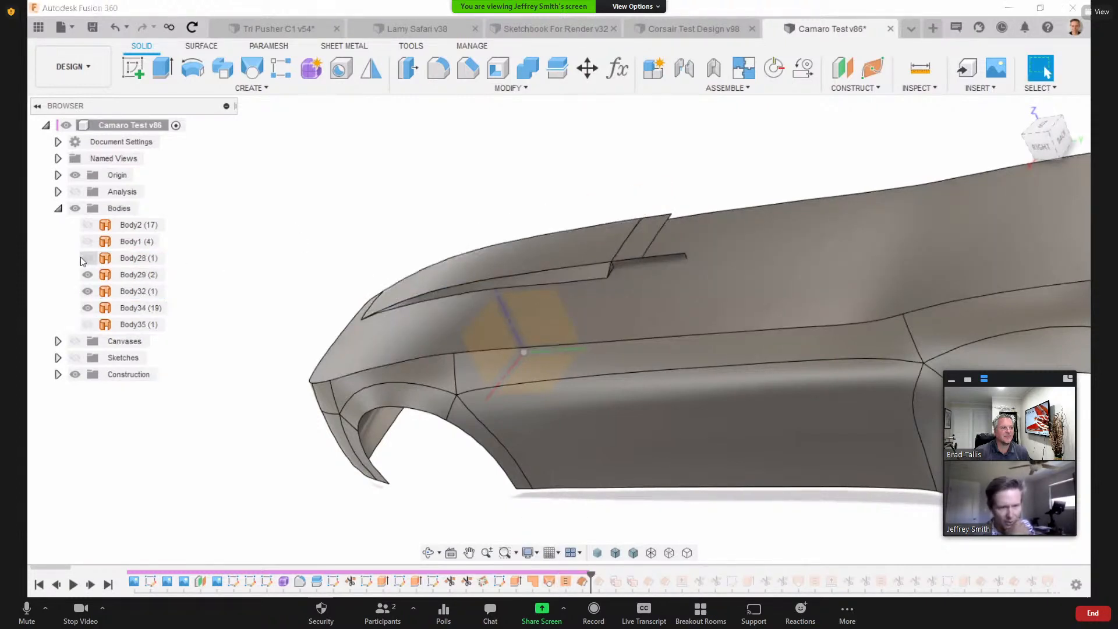
{"action": "left_click", "coordinate": [87, 275]}
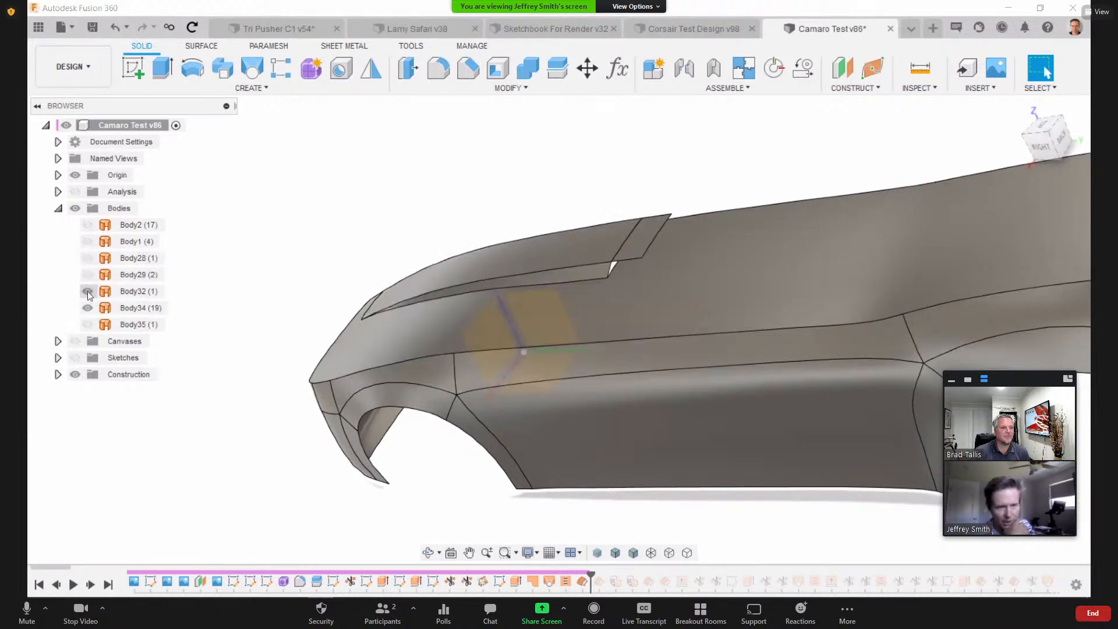
{"action": "left_click", "coordinate": [88, 291]}
{"action": "middle_click_drag", "start_coordinate": [265, 253], "coordinate": [355, 242], "text": "shift"}
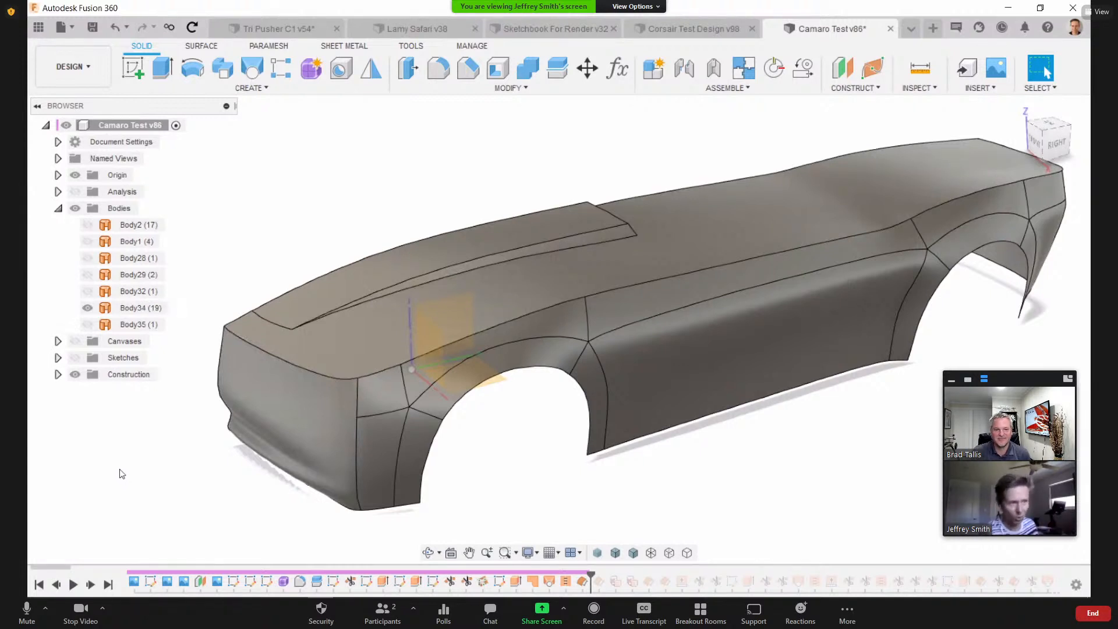
Step: Step the design history forward two features to the Body42 roof surface and show Body1 to compare them
{"action": "left_click", "coordinate": [91, 584]}
{"action": "left_click", "coordinate": [91, 585]}
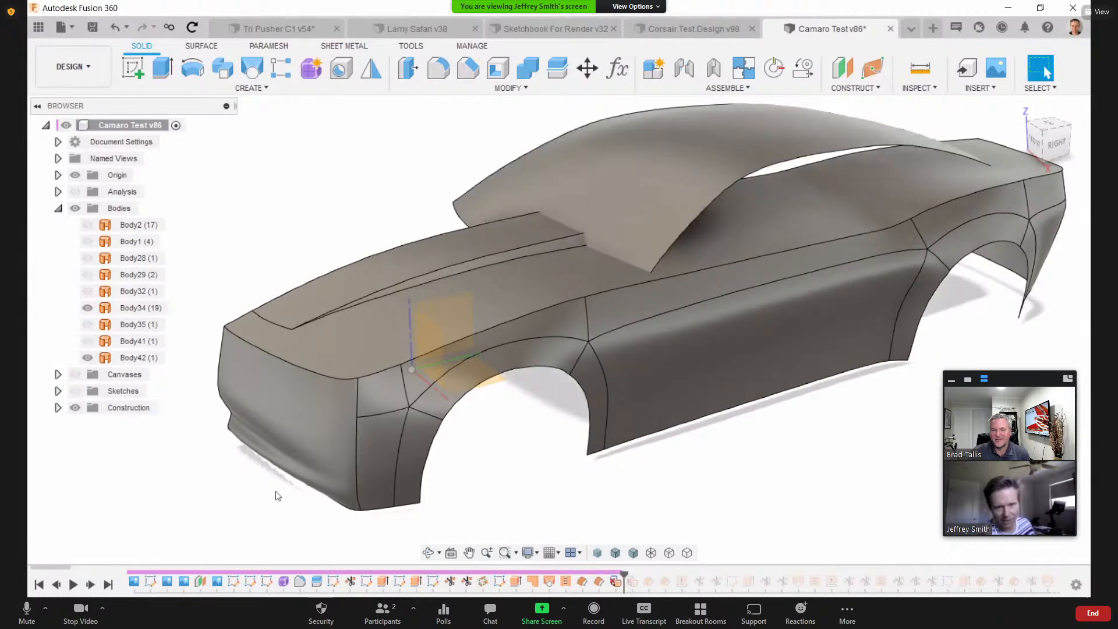
{"action": "middle_click_drag", "start_coordinate": [629, 350], "coordinate": [568, 331], "text": "shift"}
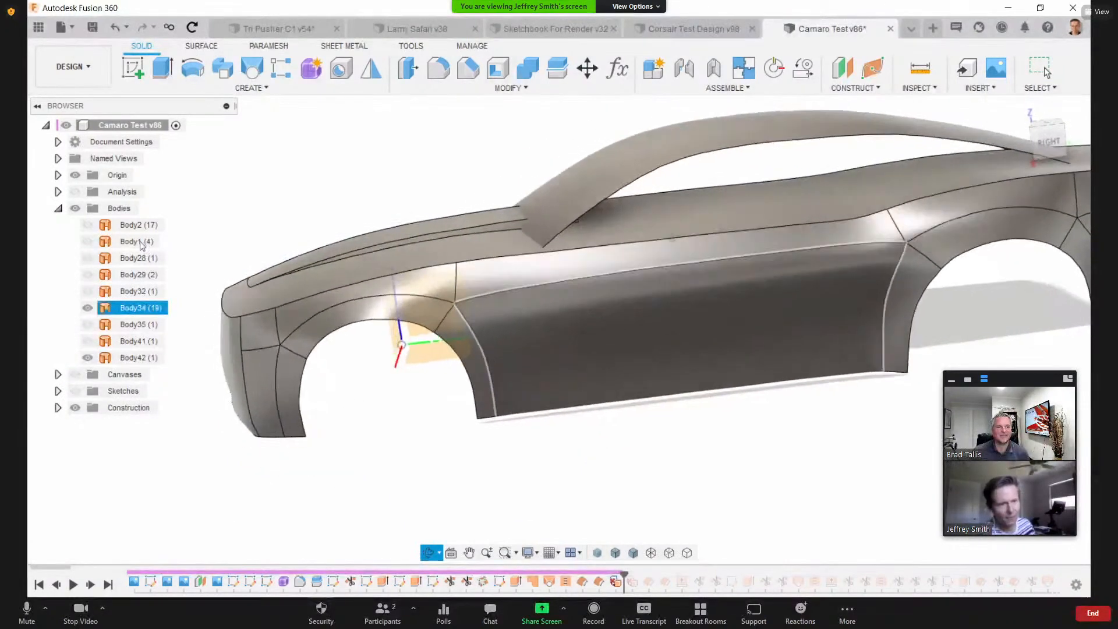
{"action": "left_click", "coordinate": [88, 241]}
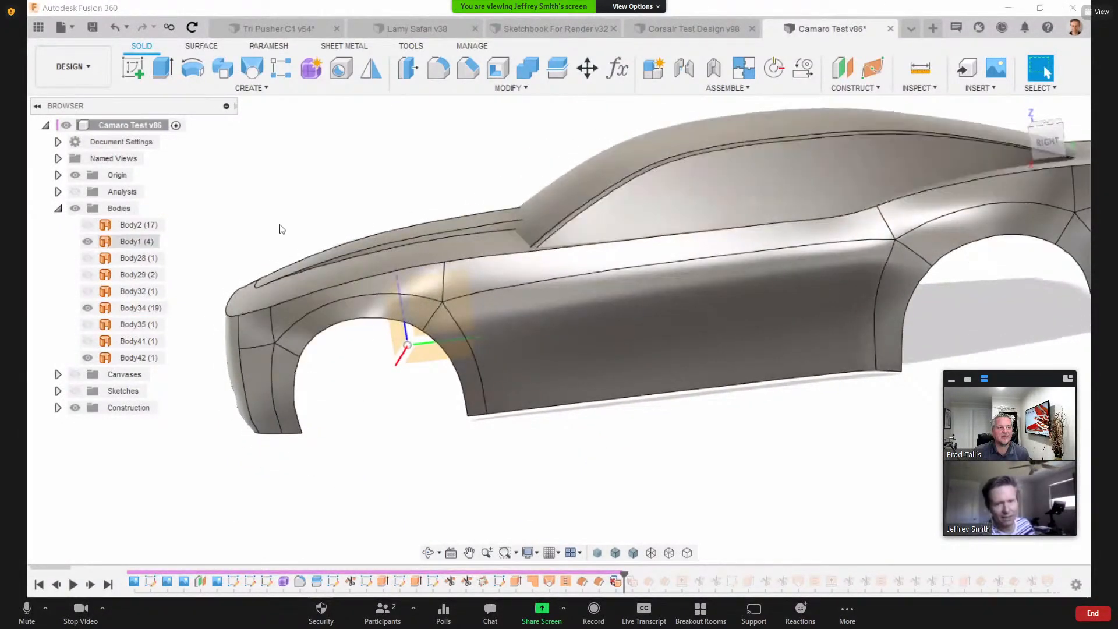
{"action": "middle_click_drag", "start_coordinate": [320, 212], "coordinate": [594, 185], "text": "shift"}
{"action": "left_click", "coordinate": [553, 187]}
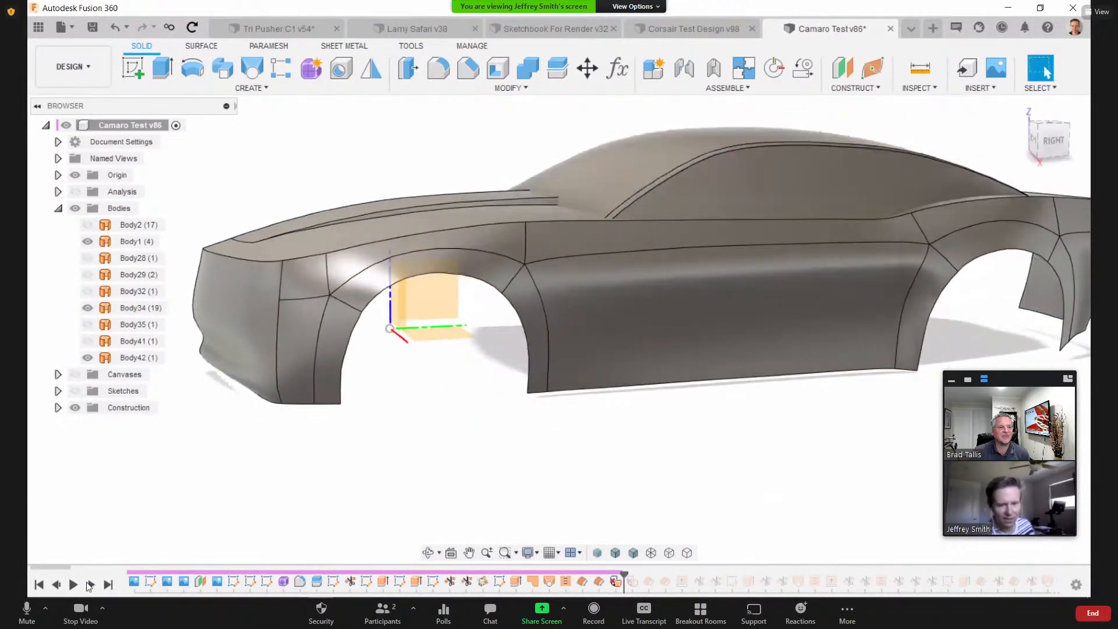
Step: Step the design history forward five features, past the Body45 surface and the trim that follows it
{"action": "left_click", "coordinate": [89, 585]}
{"action": "left_click", "coordinate": [85, 584]}
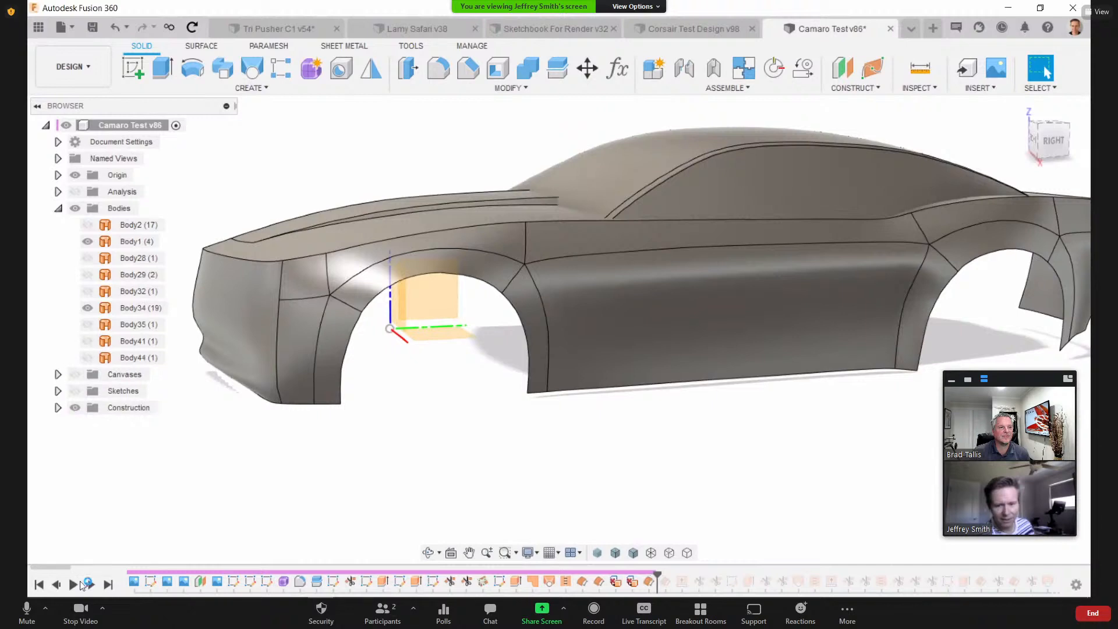
{"action": "left_click", "coordinate": [75, 584]}
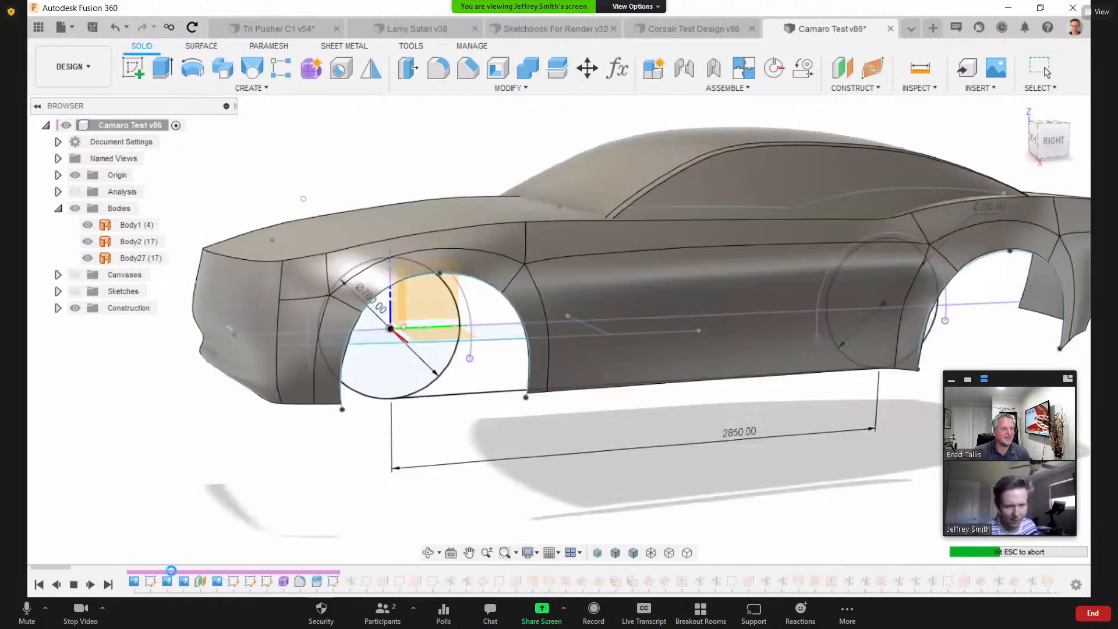
{"action": "left_click", "coordinate": [109, 584]}
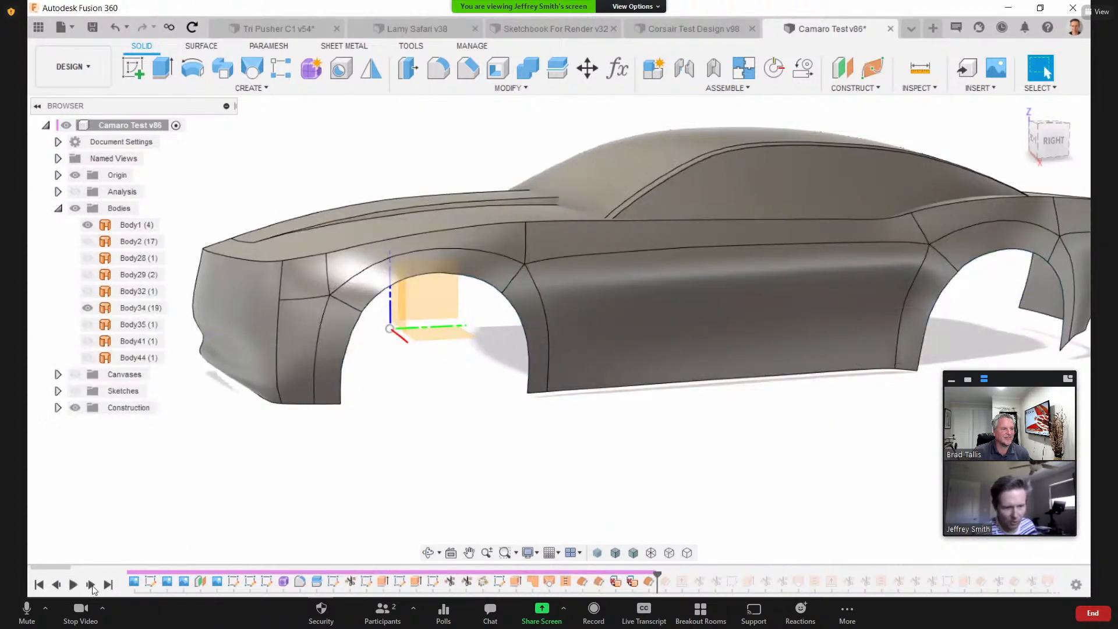
{"action": "left_click", "coordinate": [92, 587]}
{"action": "left_click", "coordinate": [92, 585]}
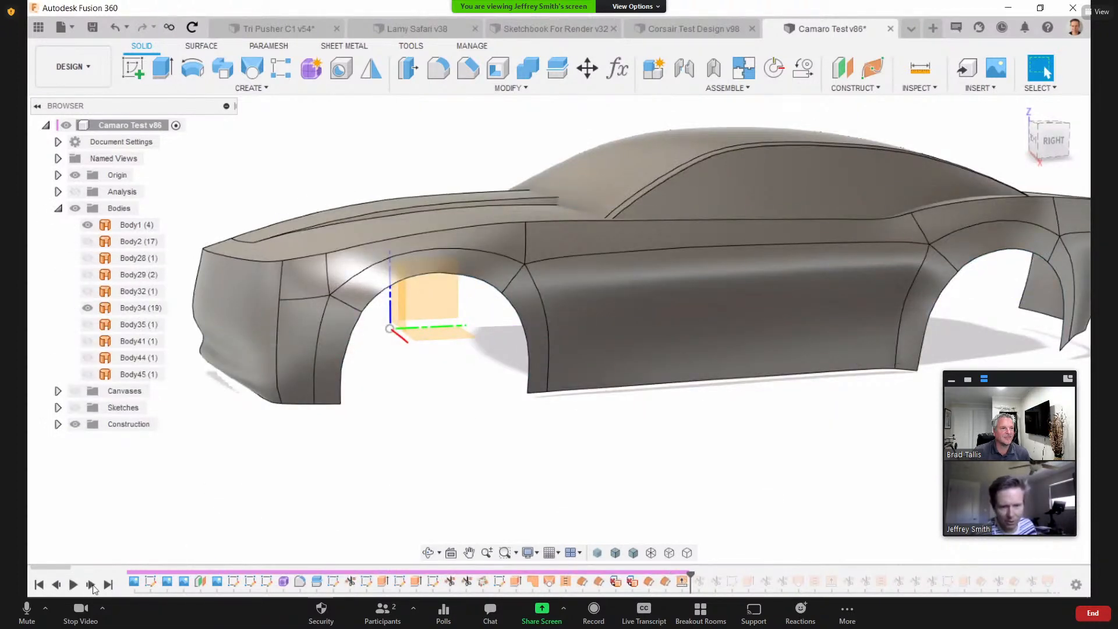
{"action": "left_click", "coordinate": [91, 586]}
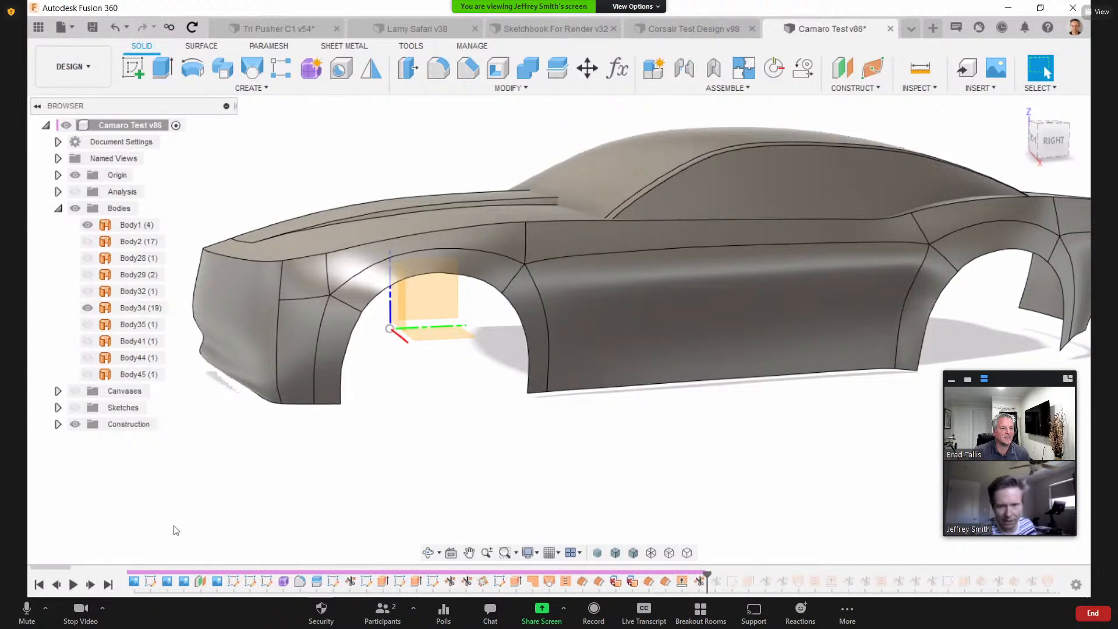
Step: Hide Body1 and step the design history forward three features to the upright Body46 surface crossing the car body
{"action": "left_click", "coordinate": [87, 225]}
{"action": "mouse_move", "coordinate": [370, 175]}
{"action": "middle_mouse_down", "text": "shift"}
{"action": "mouse_move", "coordinate": [326, 189]}
{"action": "mouse_move", "coordinate": [114, 425]}
{"action": "middle_mouse_up", "text": "shift"}
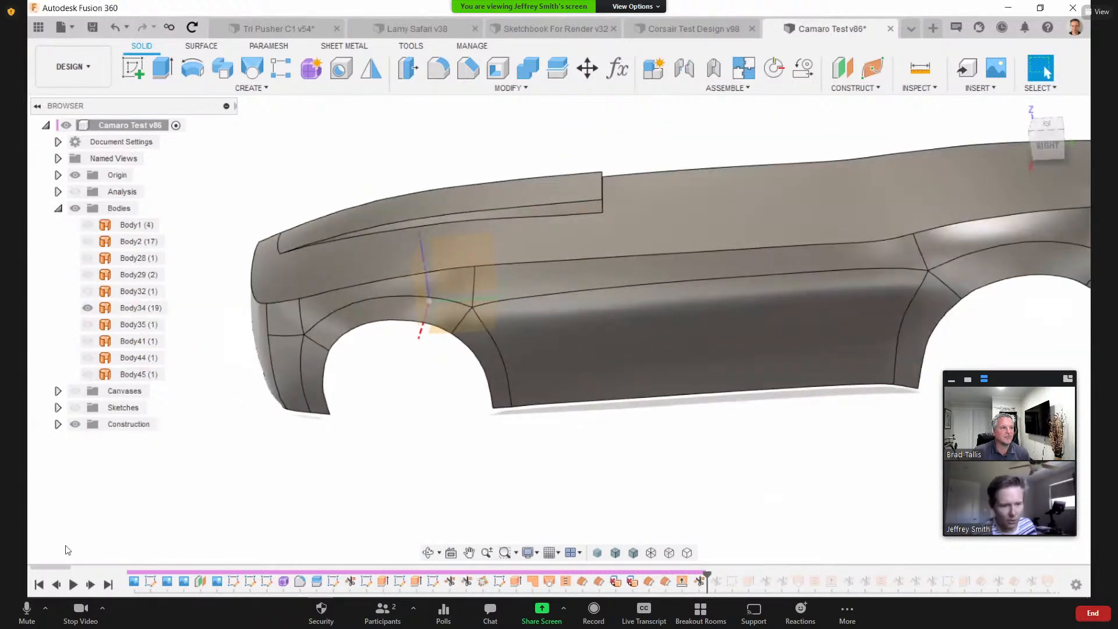
{"action": "left_click", "coordinate": [92, 586]}
{"action": "left_click", "coordinate": [92, 586]}
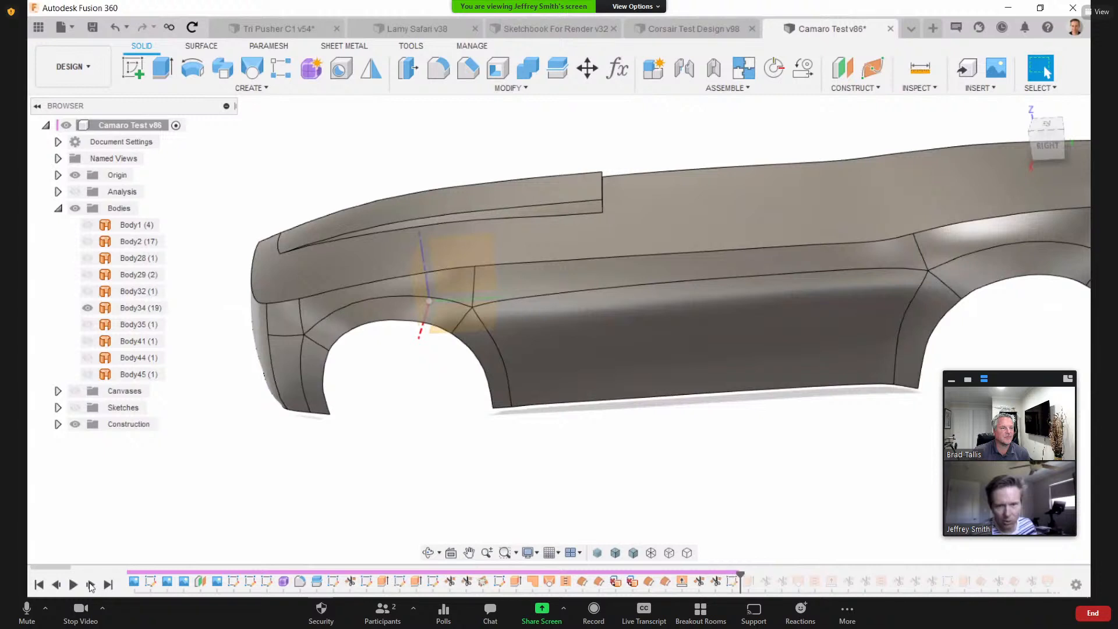
{"action": "left_click", "coordinate": [92, 586]}
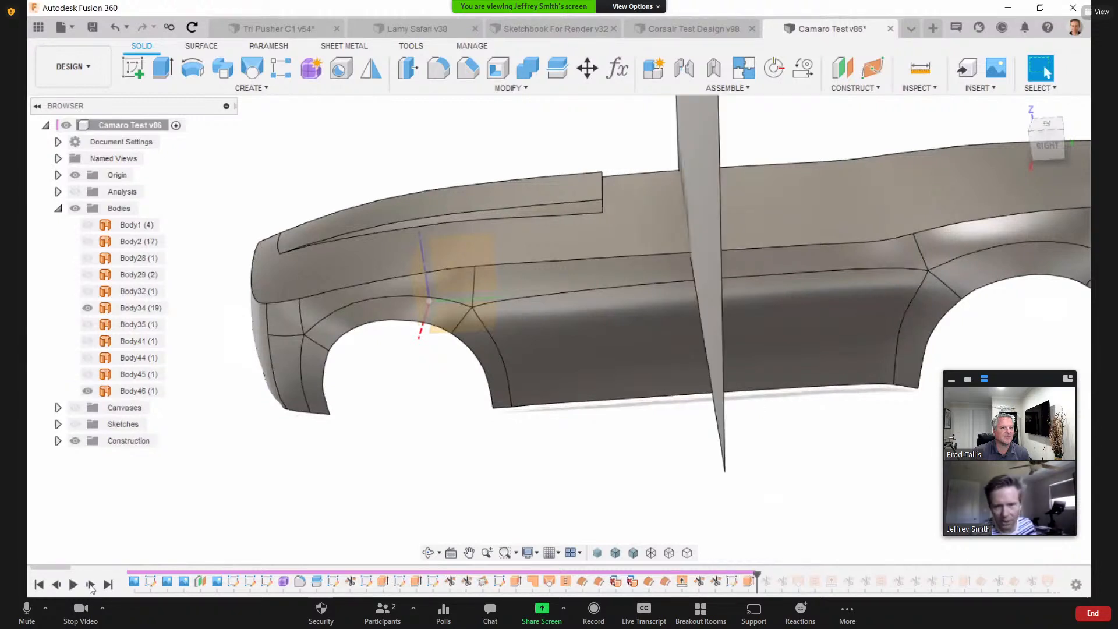
Step: Step the design history forward five features, past the trims to the stitched Body48 windshield and roof surface
{"action": "left_click", "coordinate": [91, 585]}
{"action": "left_click", "coordinate": [92, 586]}
{"action": "left_click", "coordinate": [90, 585]}
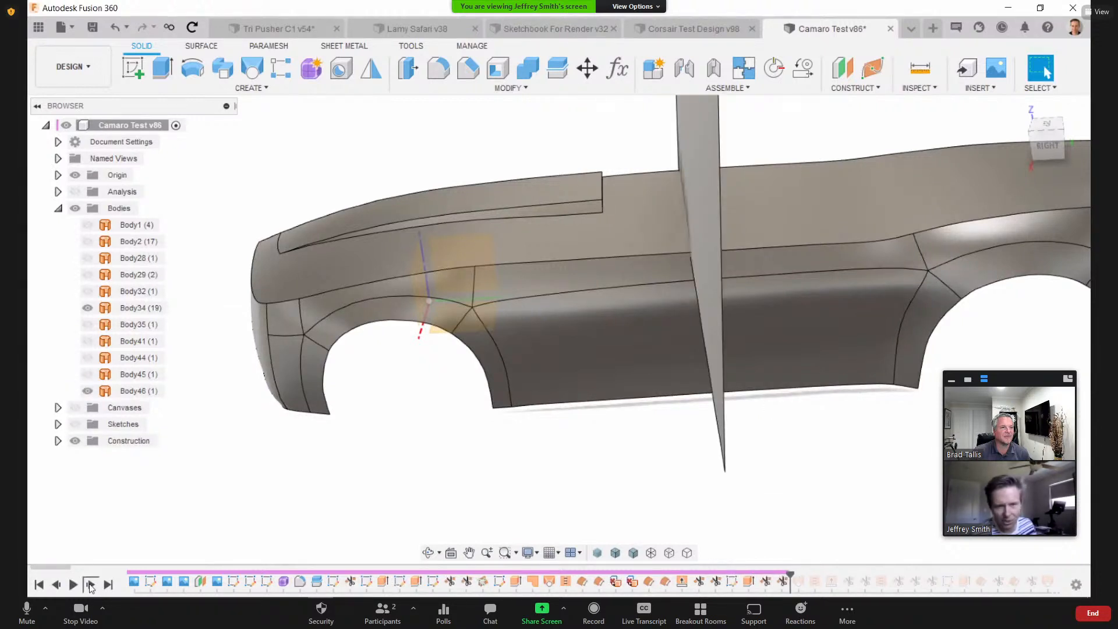
{"action": "left_click", "coordinate": [91, 586]}
{"action": "left_click", "coordinate": [91, 586]}
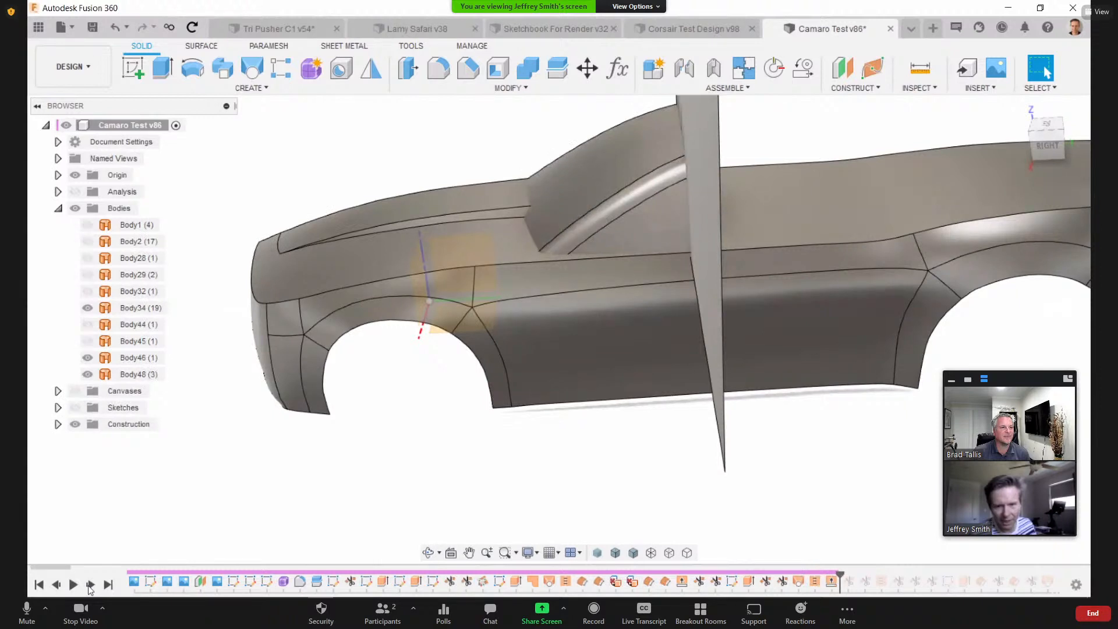
Step: Step the design history forward four features past the next trims to Body43, and inspect the opening cut behind the hood
{"action": "left_click", "coordinate": [91, 586]}
{"action": "left_click", "coordinate": [91, 586]}
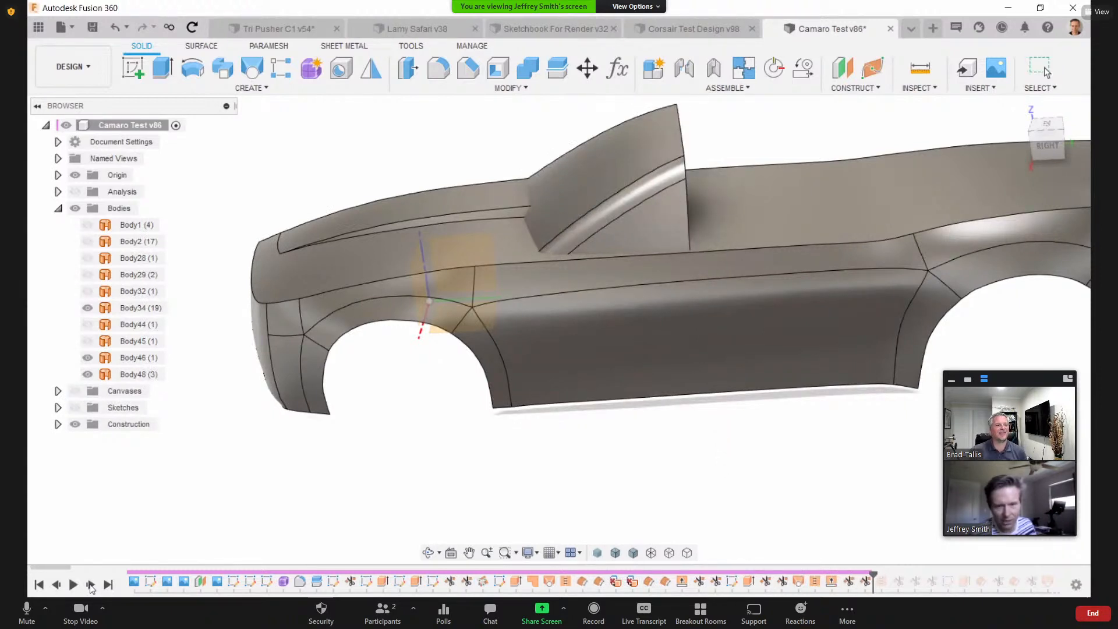
{"action": "left_click", "coordinate": [91, 586]}
{"action": "left_click", "coordinate": [91, 585]}
{"action": "left_click", "coordinate": [460, 372]}
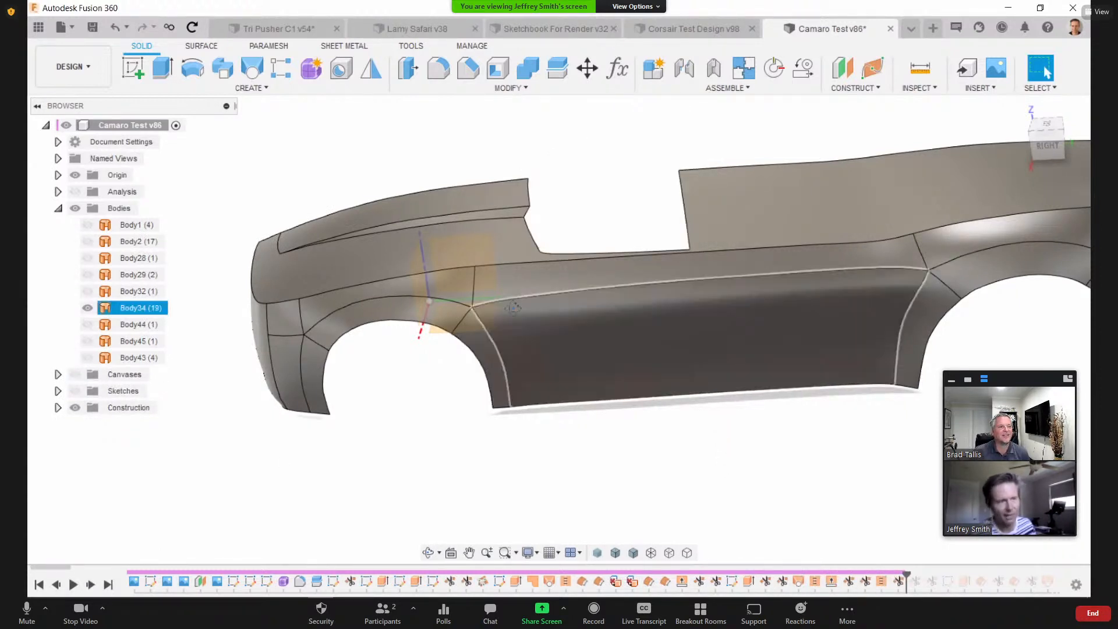
{"action": "middle_click_drag", "start_coordinate": [513, 308], "coordinate": [408, 407], "text": "shift"}
{"action": "left_click", "coordinate": [92, 527]}
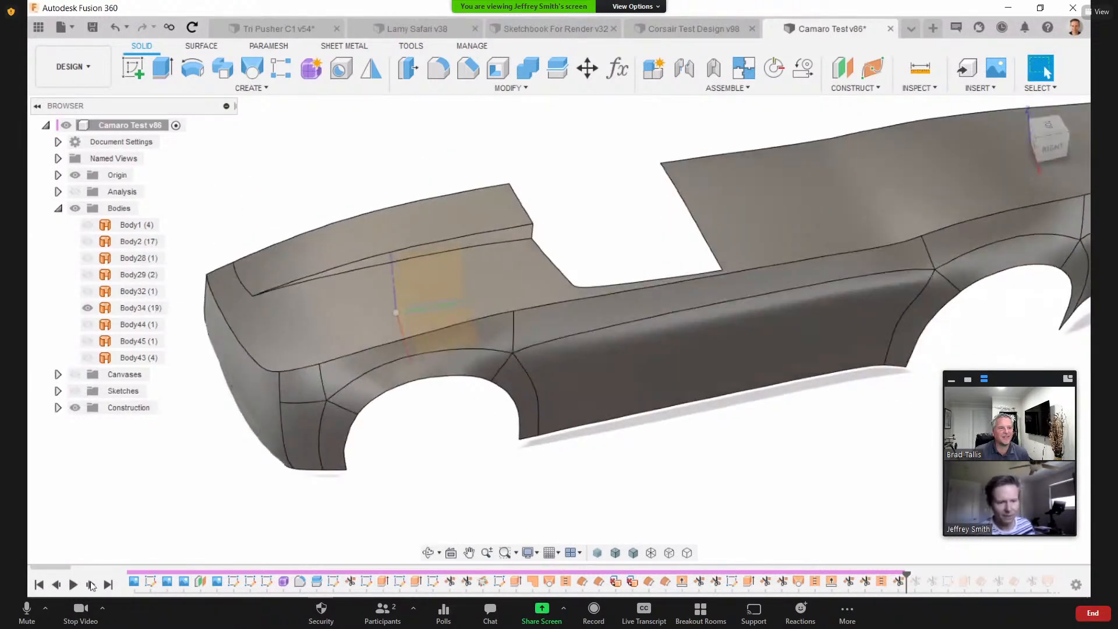
Step: Step the design history forward one feature, show Body1 and inspect how the roof meets the lower car body
{"action": "left_click", "coordinate": [90, 586]}
{"action": "left_click", "coordinate": [488, 351]}
{"action": "middle_click_drag", "start_coordinate": [488, 350], "coordinate": [352, 298], "text": "shift"}
{"action": "key", "text": "Escape"}
{"action": "left_click", "coordinate": [86, 225]}
{"action": "middle_click_drag", "start_coordinate": [446, 248], "coordinate": [361, 257], "text": "shift"}
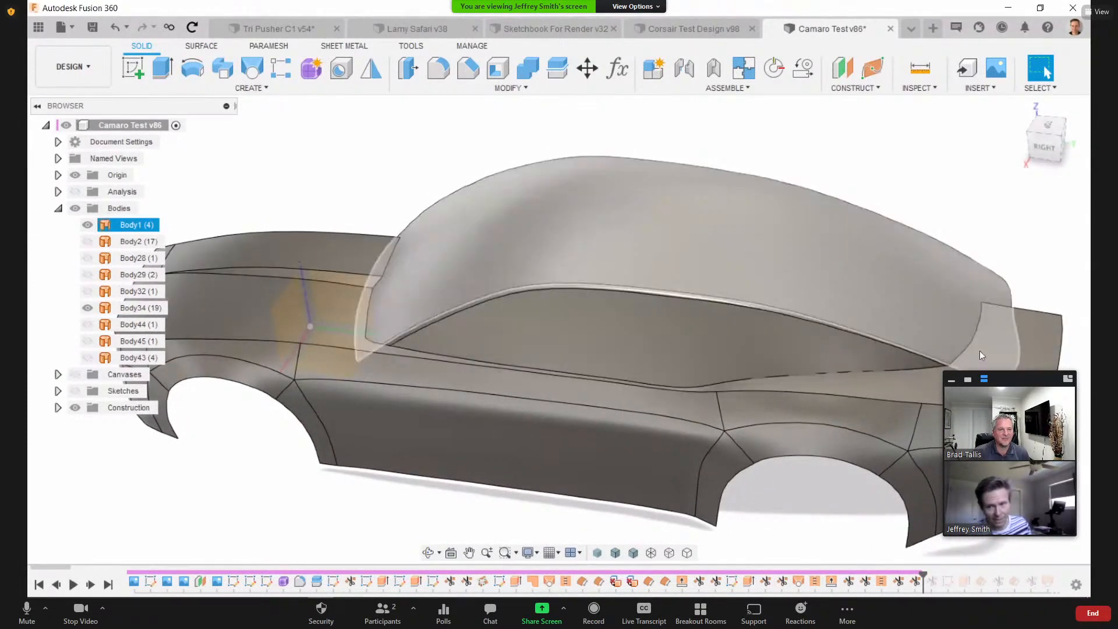
{"action": "middle_click_drag", "start_coordinate": [579, 297], "coordinate": [618, 291], "text": "shift"}
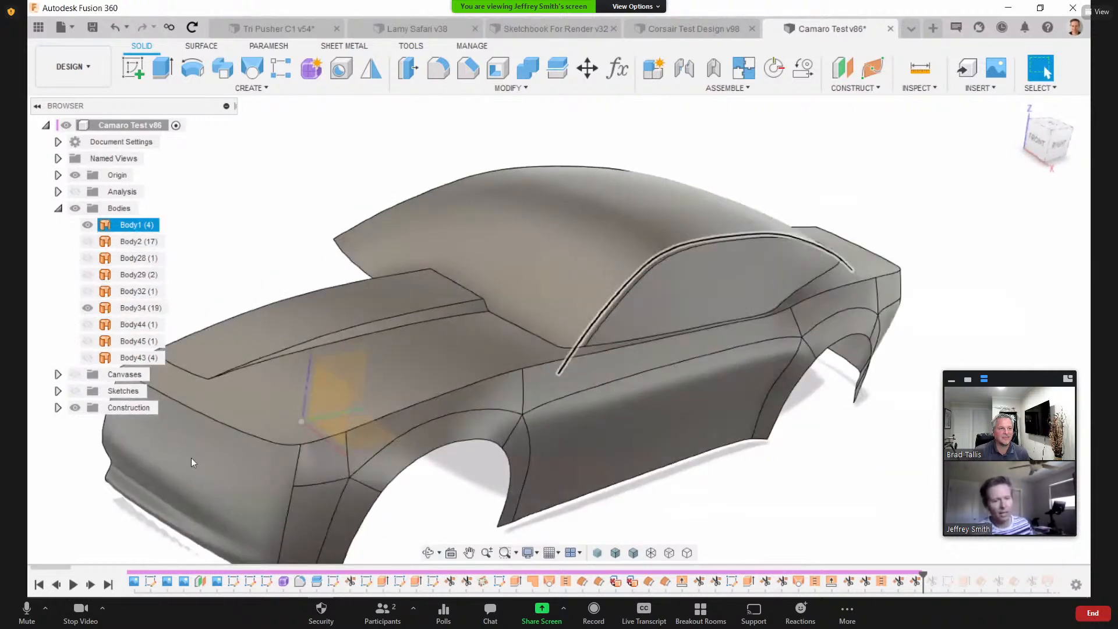
Step: Roll the design history to its end and select the front bumper face and the fog light recess to examine them
{"action": "left_click", "coordinate": [114, 583]}
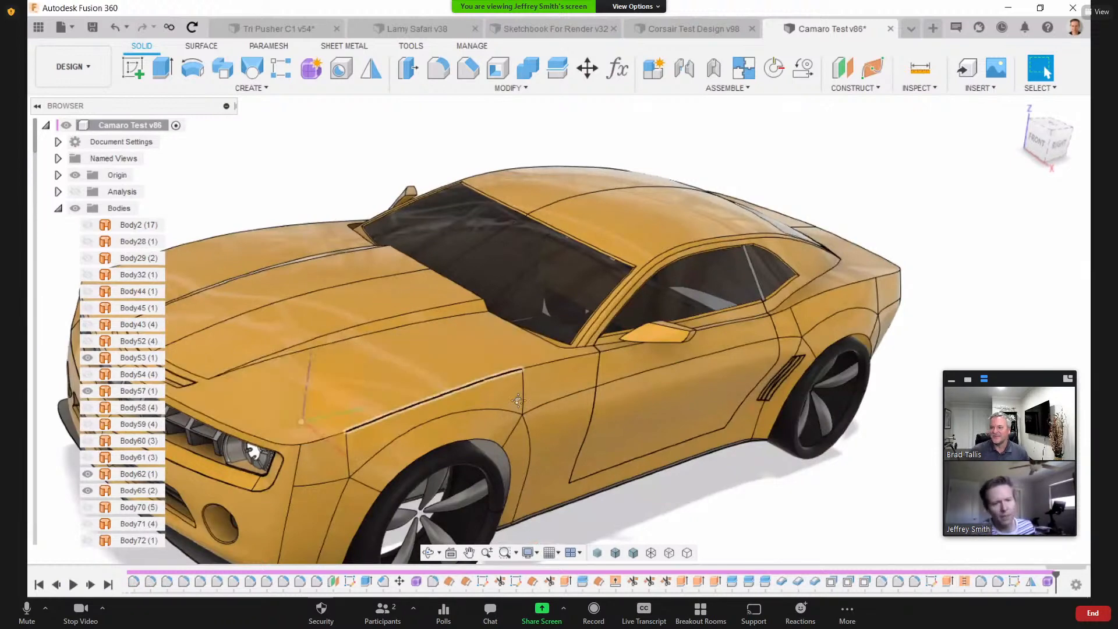
{"action": "middle_click_drag", "start_coordinate": [519, 401], "coordinate": [543, 325], "text": "shift"}
{"action": "scroll", "coordinate": [559, 323], "scroll_direction": "up", "scroll_amount": 8}
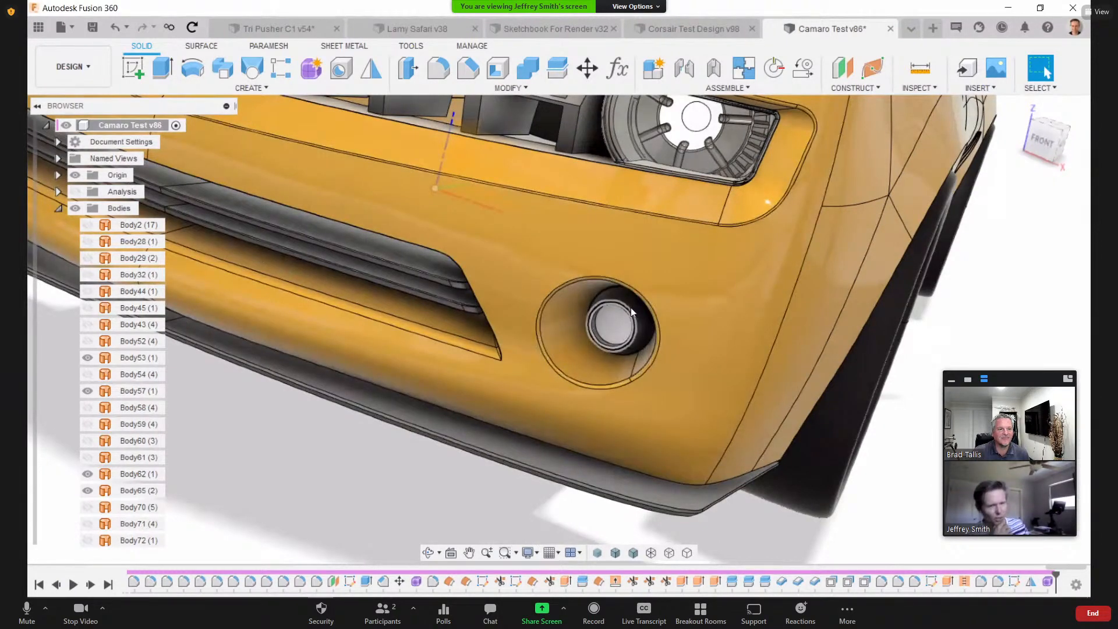
{"action": "left_click", "coordinate": [593, 414]}
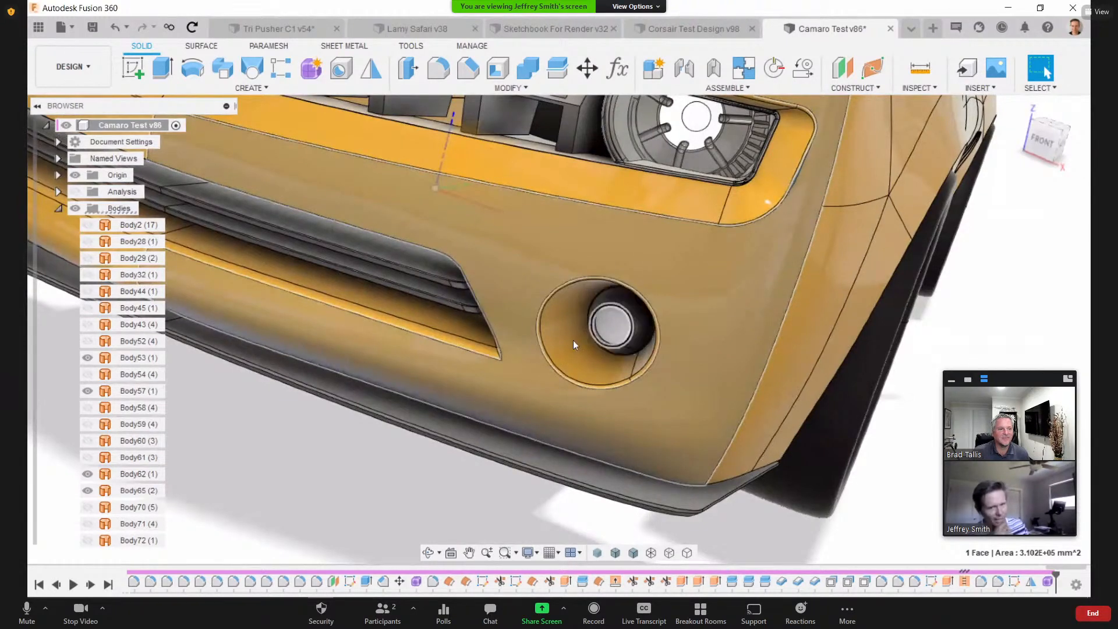
{"action": "left_click", "coordinate": [568, 347]}
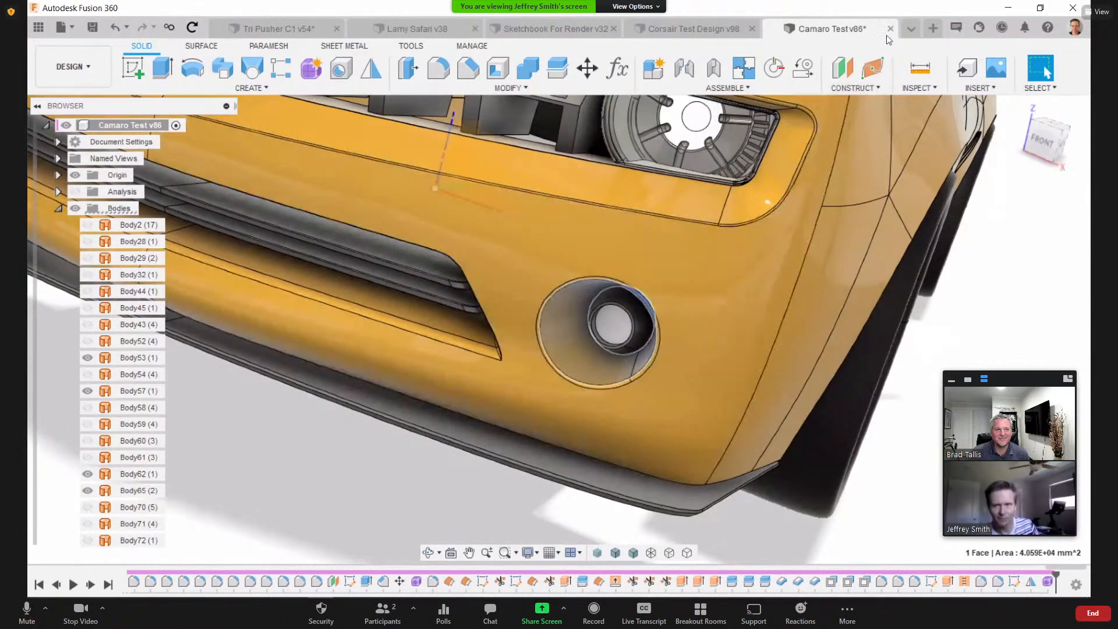
Step: Inspect the lower bumper, bring the whole Camaro into view and briefly look at the Tri Pusher C1 design
{"action": "middle_click_drag", "start_coordinate": [417, 282], "coordinate": [378, 355], "text": "shift"}
{"action": "middle_click_drag", "start_coordinate": [375, 440], "coordinate": [313, 468]}
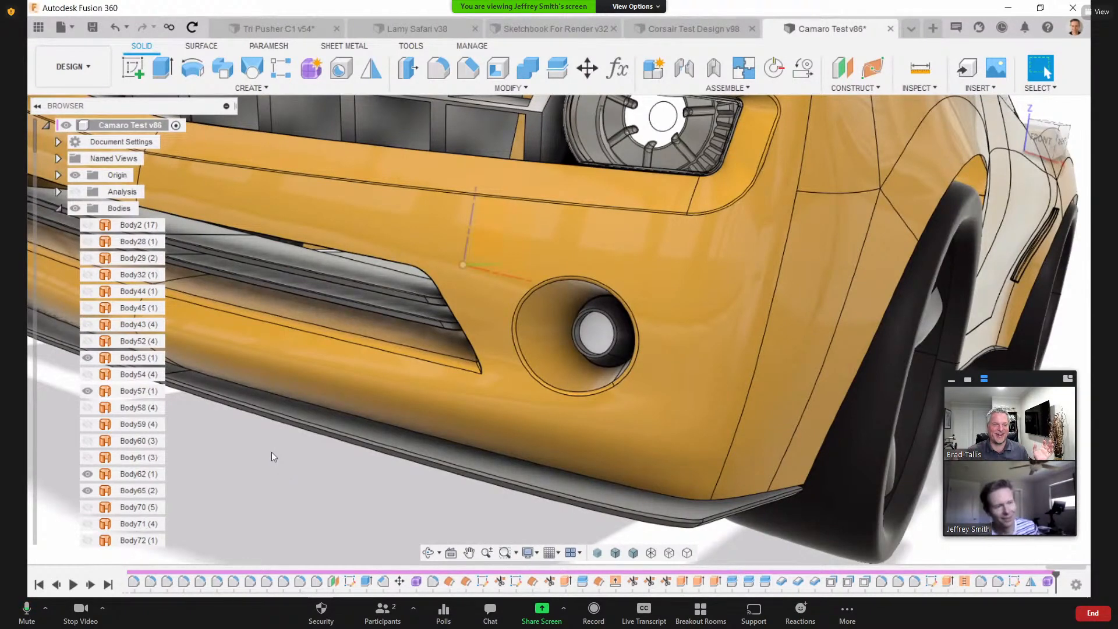
{"action": "middle_click_drag", "start_coordinate": [310, 498], "coordinate": [297, 494]}
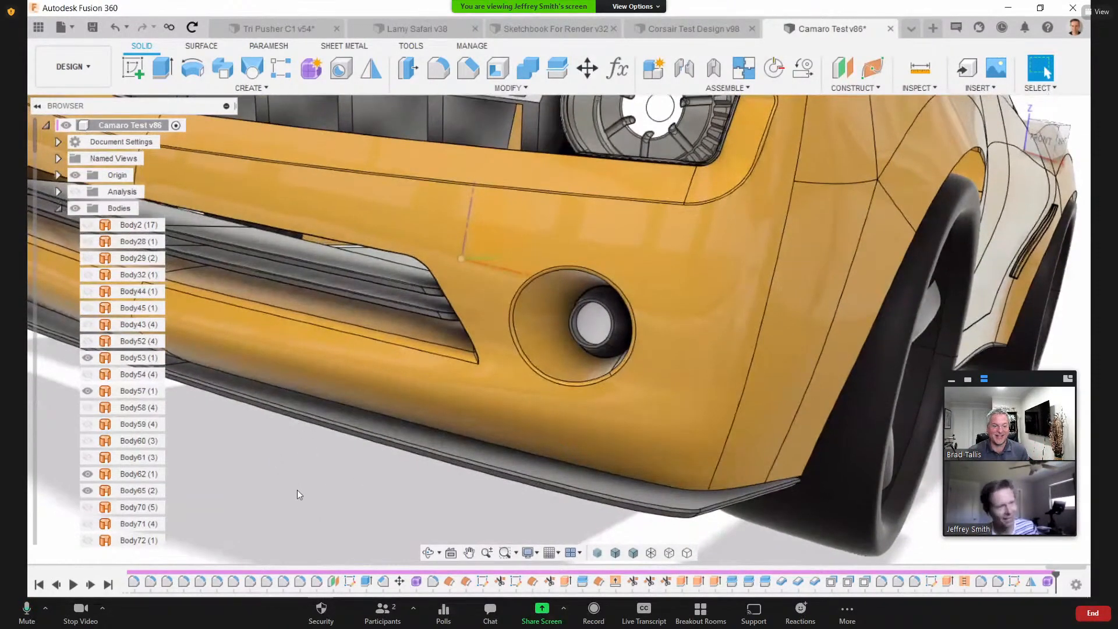
{"action": "key", "text": "F6"}
{"action": "middle_click_drag", "start_coordinate": [469, 431], "coordinate": [411, 382], "text": "shift"}
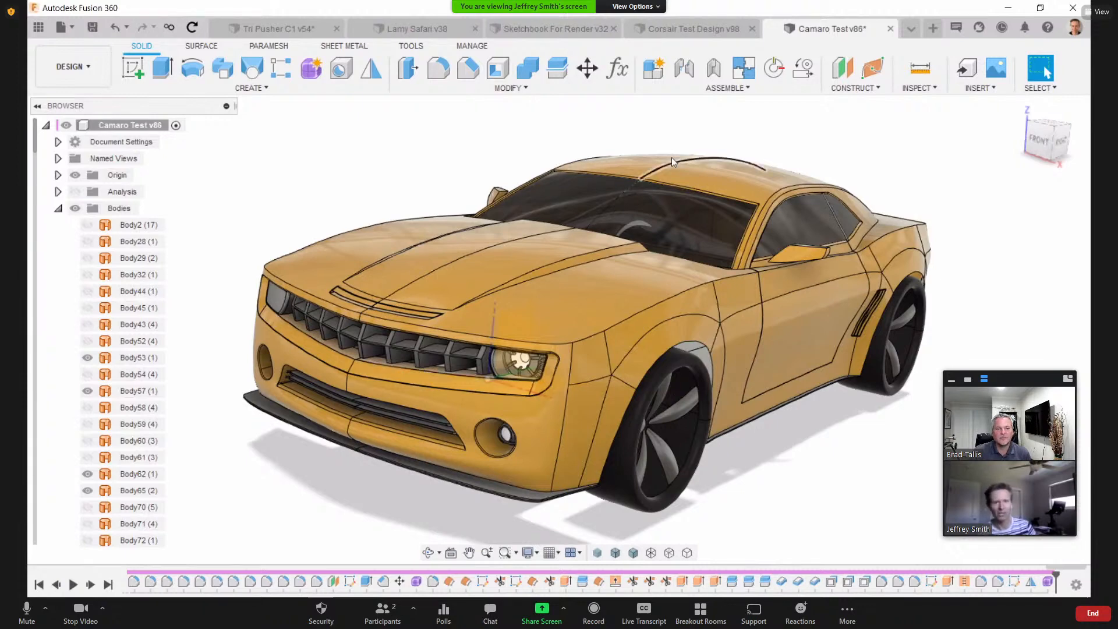
{"action": "left_click", "coordinate": [309, 26]}
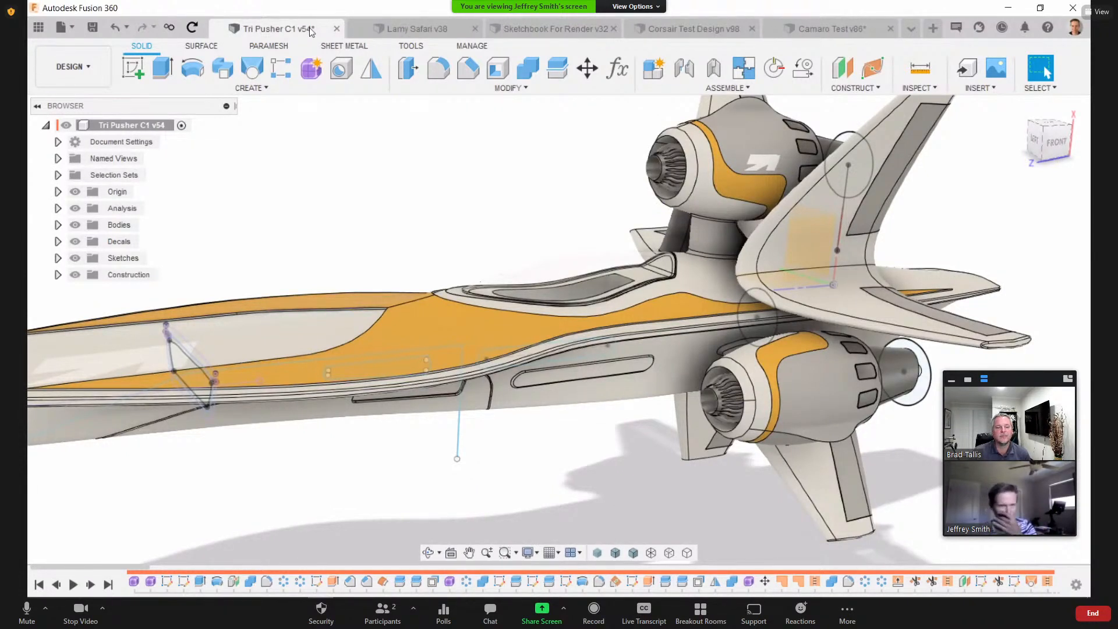
{"action": "left_click", "coordinate": [832, 32]}
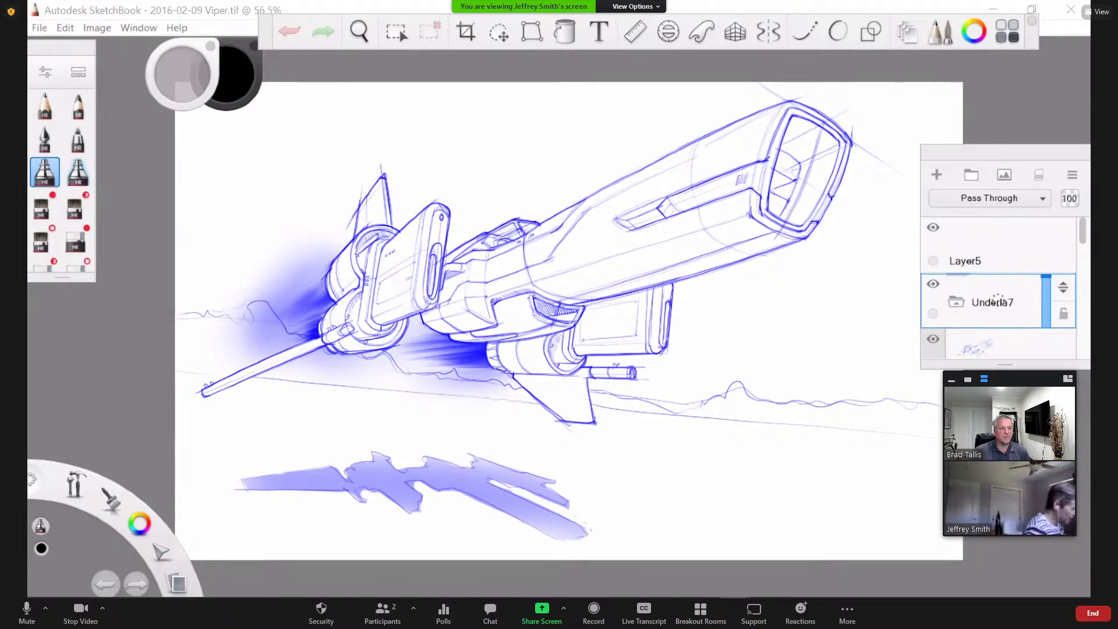
Step: Move the toolbar and layer list out of the way, extend the layer list to full height and reframe the Viper sketch
{"action": "left_click_drag", "start_coordinate": [991, 153], "coordinate": [988, 55]}
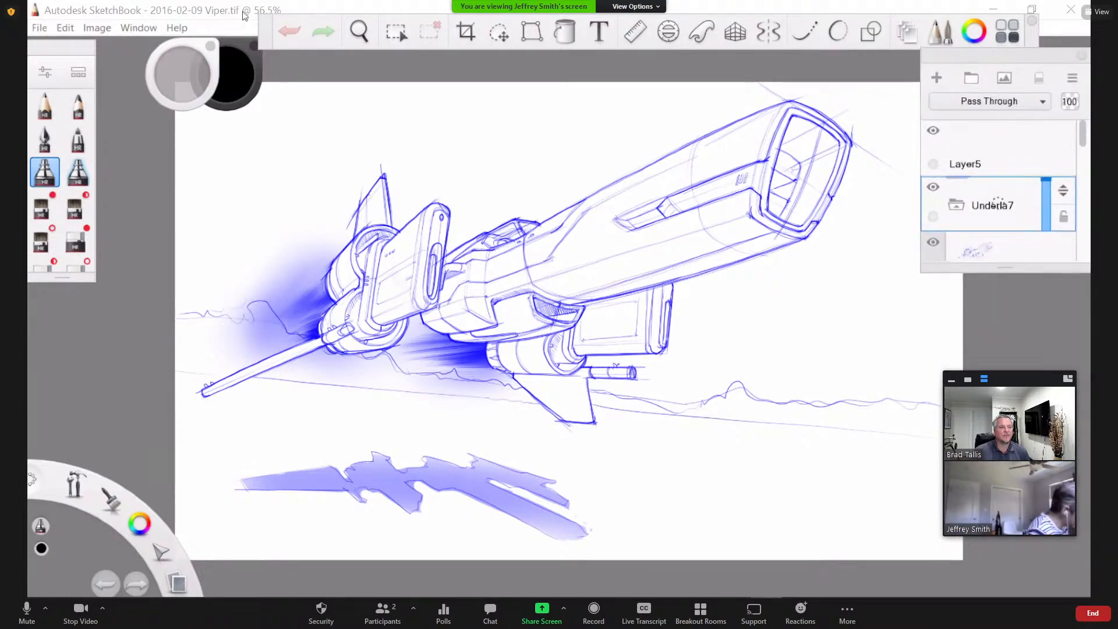
{"action": "left_click_drag", "start_coordinate": [272, 35], "coordinate": [263, 18]}
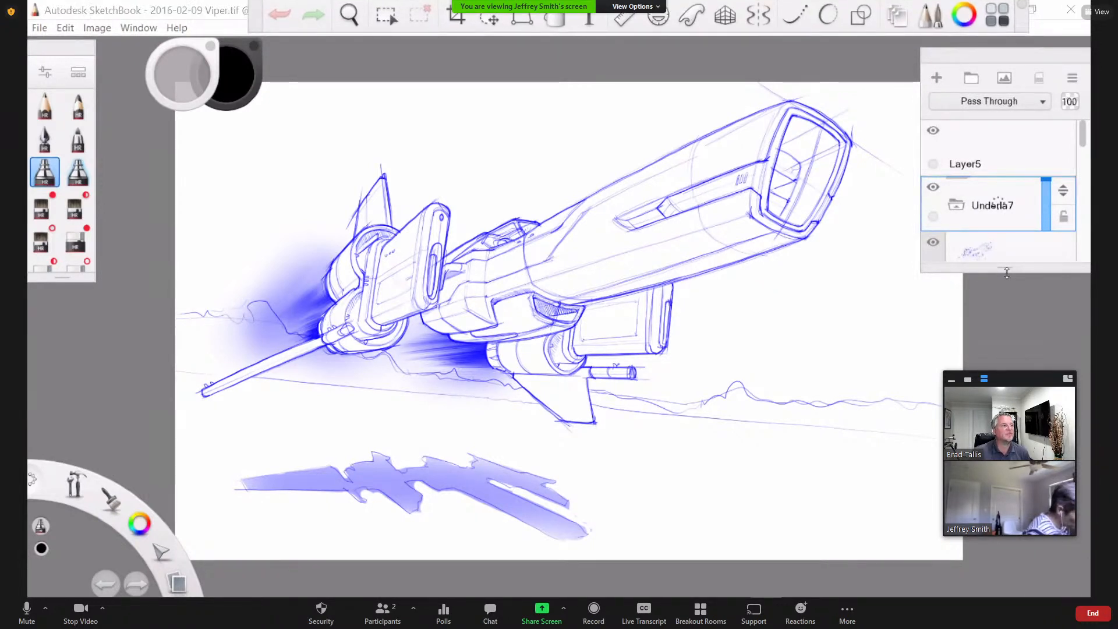
{"action": "left_click_drag", "start_coordinate": [1007, 273], "coordinate": [1009, 587]}
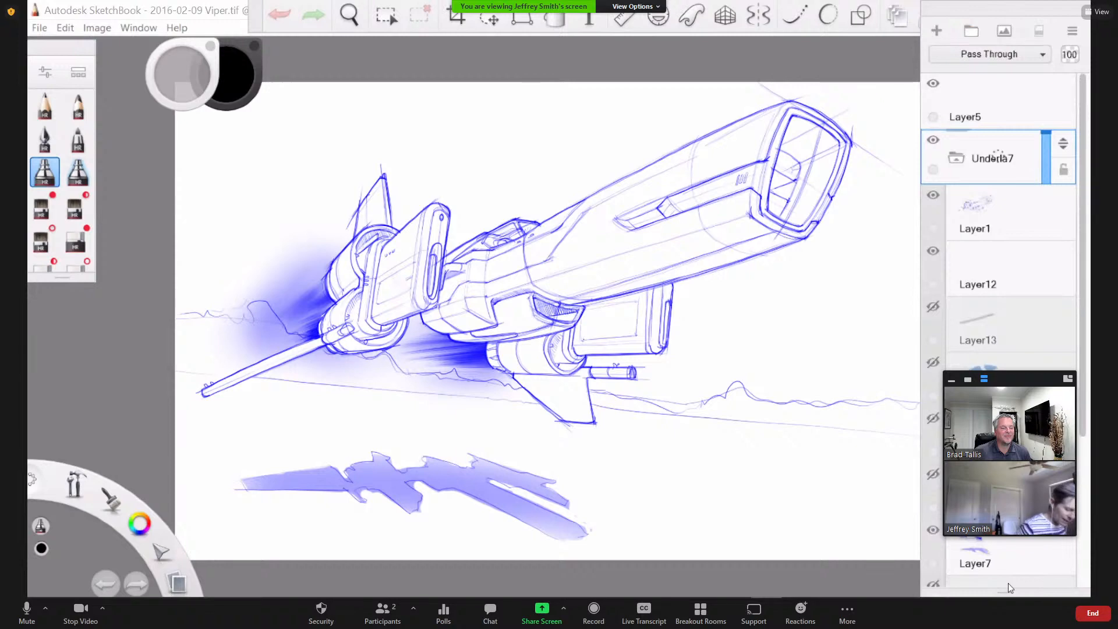
{"action": "key", "text": "space"}
{"action": "left_click_drag", "start_coordinate": [472, 411], "coordinate": [442, 365]}
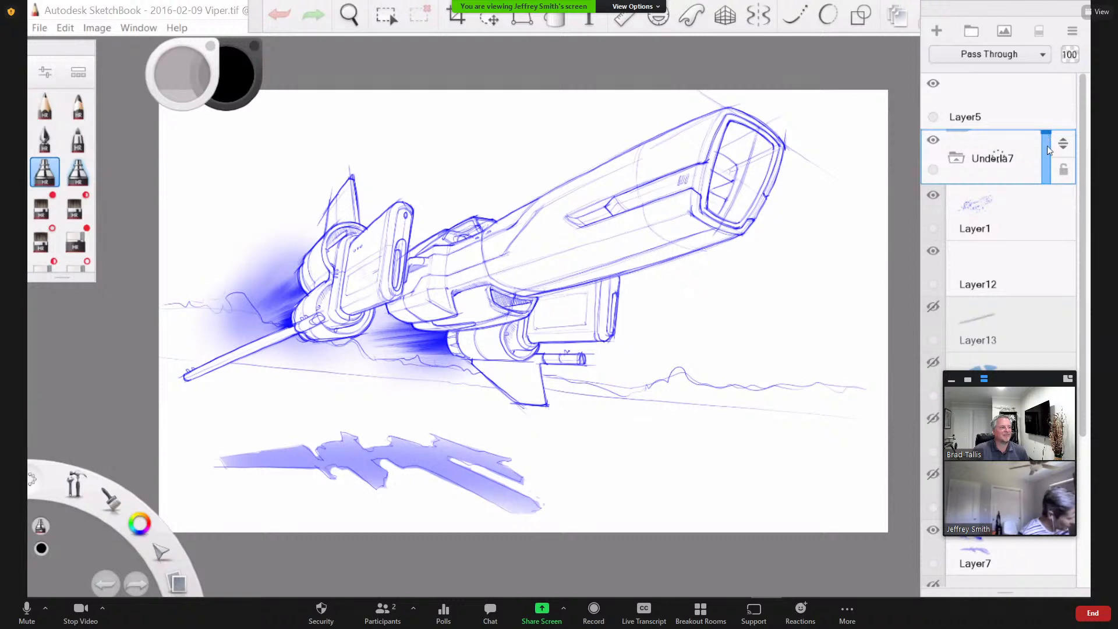
Step: Set the Underla7 folder's opacity to 31%, and show the Fusion Images folder at 100% opacity
{"action": "left_click_drag", "start_coordinate": [1047, 146], "coordinate": [1053, 169]}
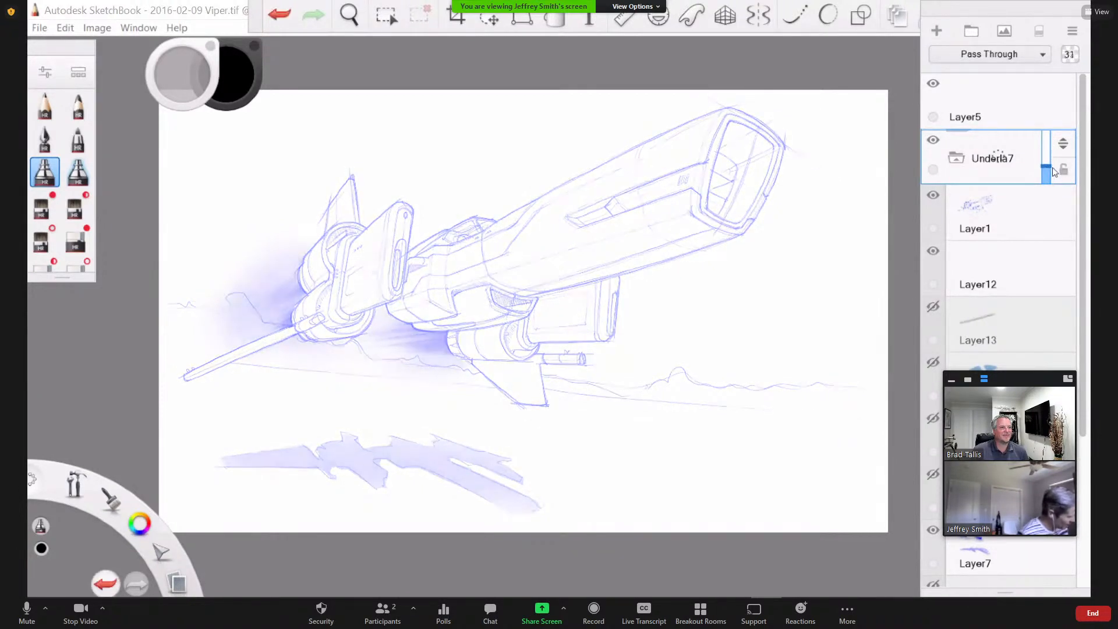
{"action": "left_click_drag", "start_coordinate": [1082, 254], "coordinate": [1078, 431]}
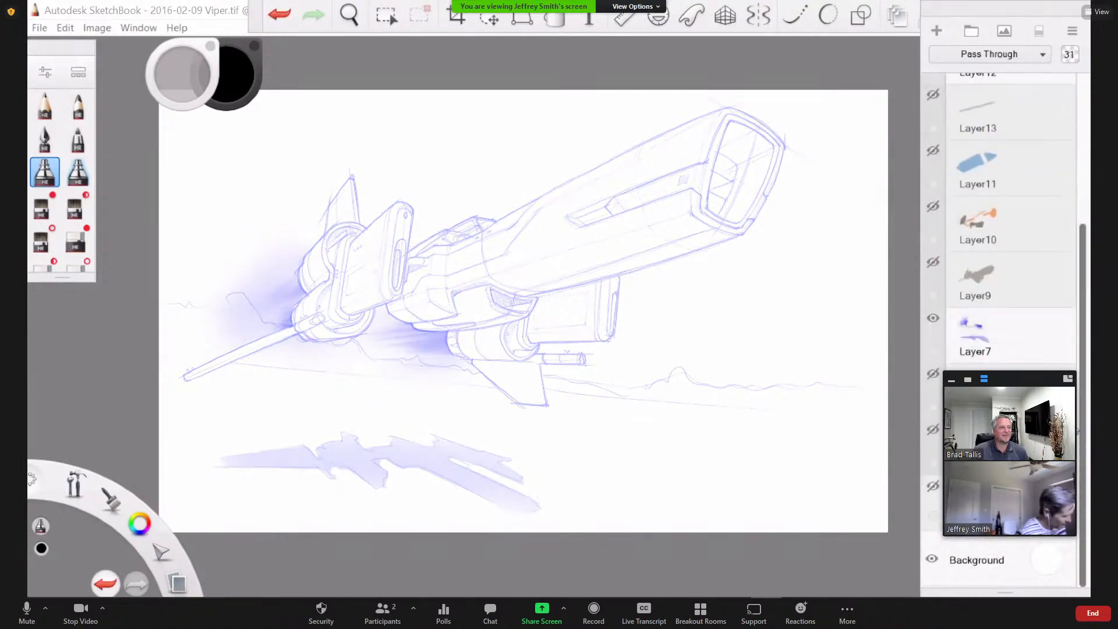
{"action": "left_click", "coordinate": [935, 486]}
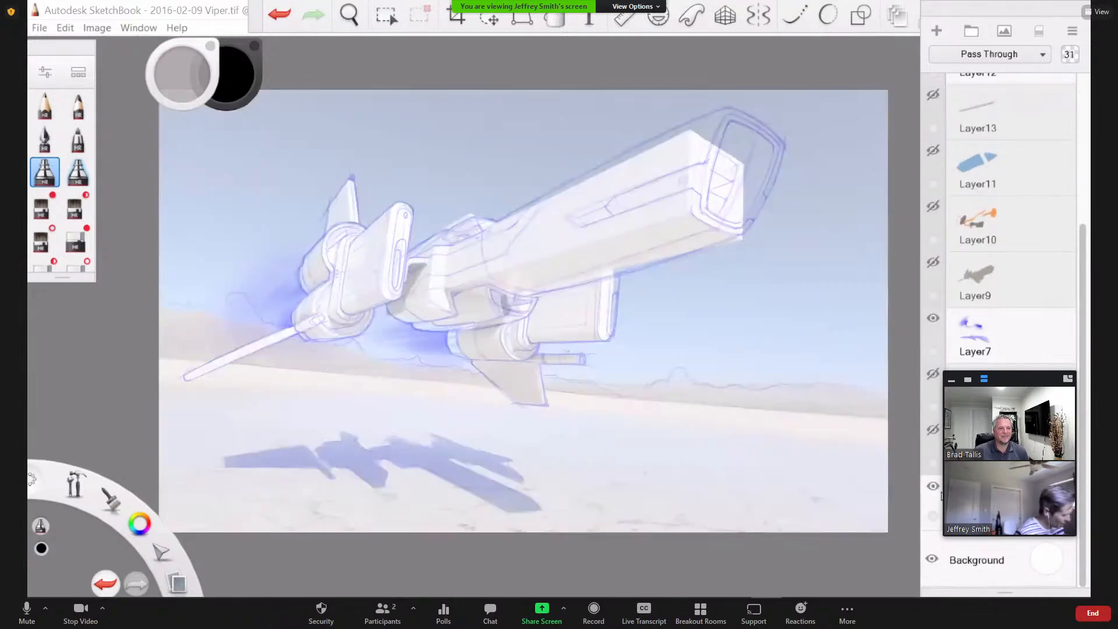
{"action": "left_click", "coordinate": [1007, 501]}
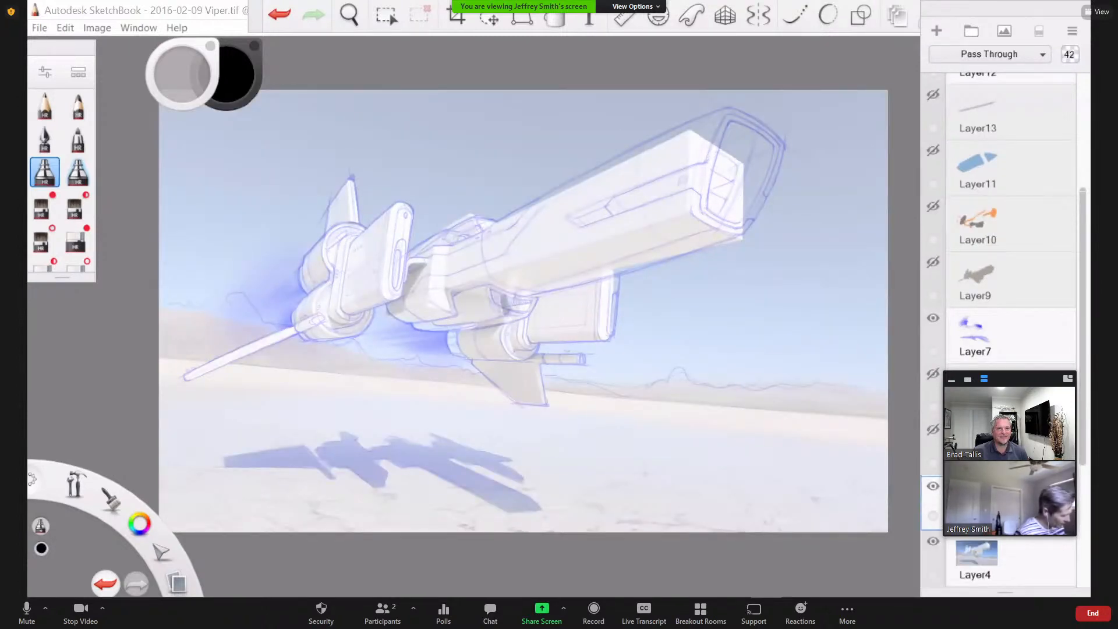
{"action": "mouse_move", "coordinate": [1002, 396]}
{"action": "left_mouse_down"}
{"action": "mouse_move", "coordinate": [1018, 380]}
{"action": "mouse_move", "coordinate": [852, 431]}
{"action": "left_mouse_up"}
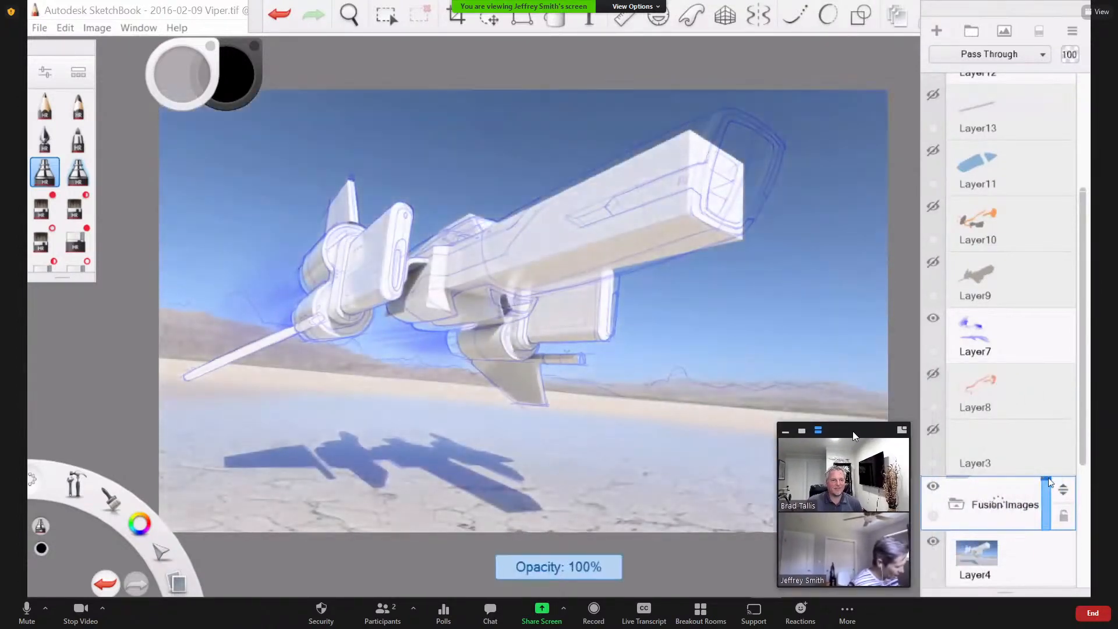
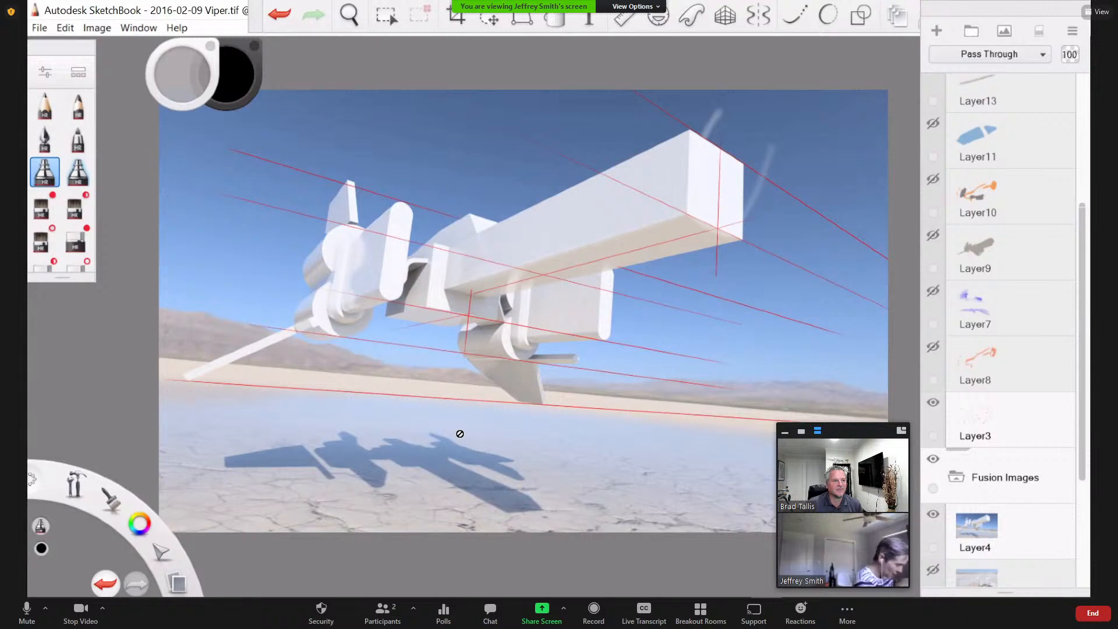
Step: Show and select the blue line sketch on Layer1, and hide Layer12
{"action": "left_click_drag", "start_coordinate": [1086, 287], "coordinate": [1078, 113]}
{"action": "left_click", "coordinate": [933, 196]}
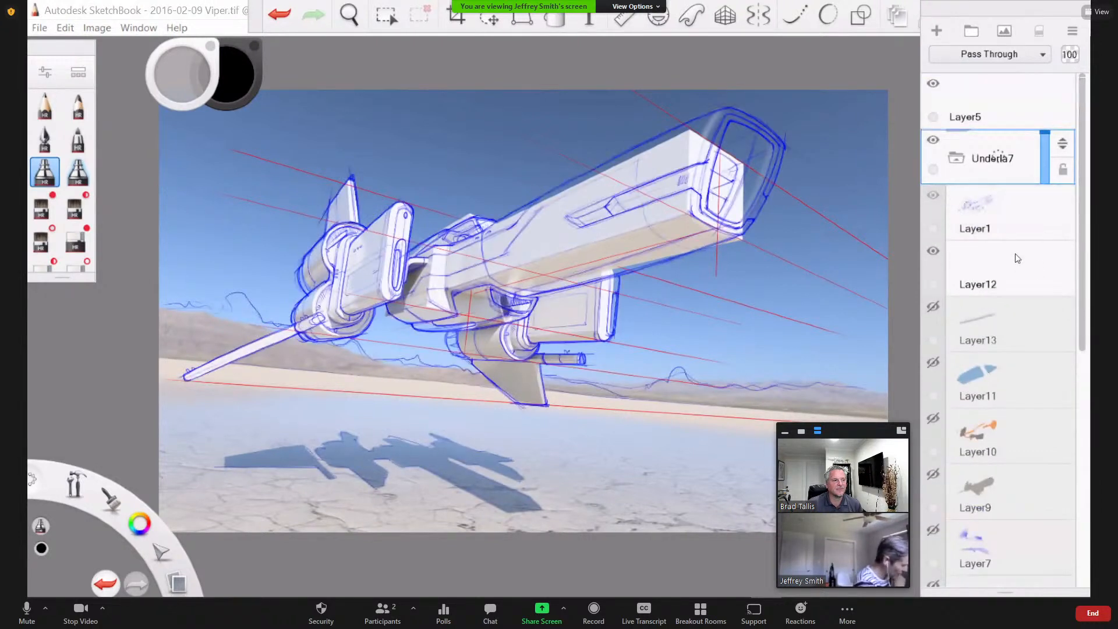
{"action": "left_click", "coordinate": [988, 209]}
{"action": "left_click", "coordinate": [934, 251]}
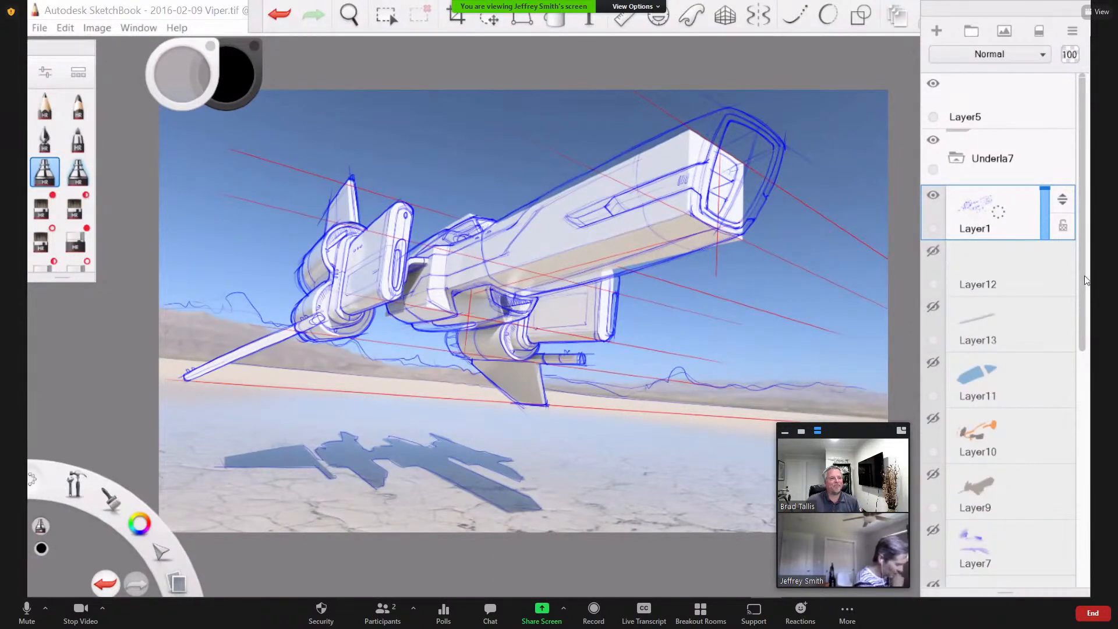
Step: Set the Fusion Images folder's opacity to 67% and collapse the folder
{"action": "left_click_drag", "start_coordinate": [1078, 294], "coordinate": [1048, 443]}
{"action": "left_click", "coordinate": [990, 456]}
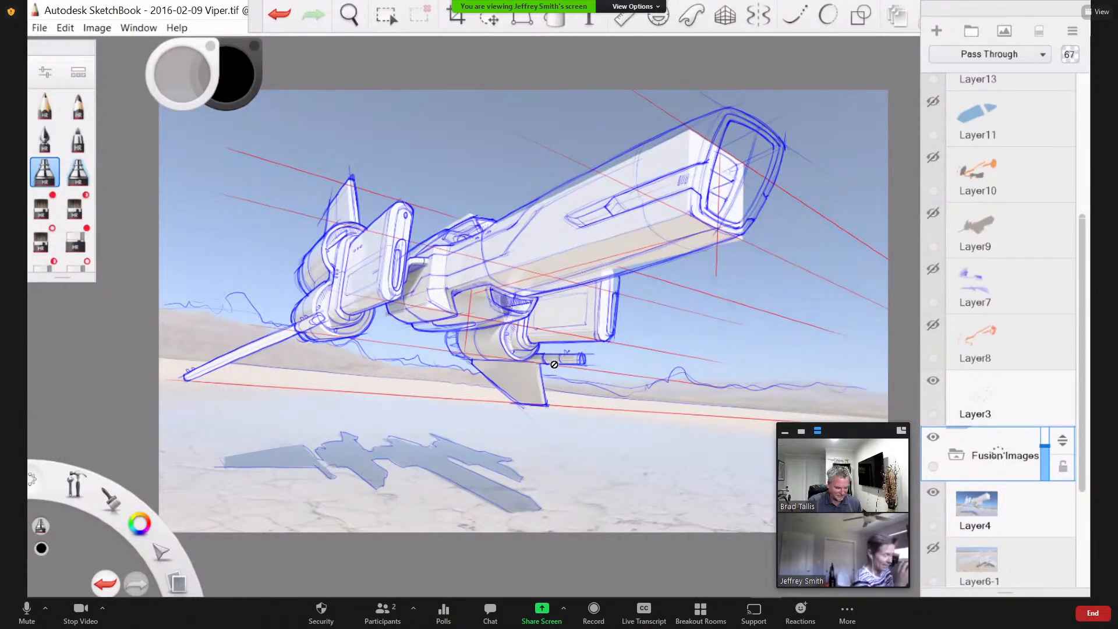
{"action": "left_click", "coordinate": [958, 460]}
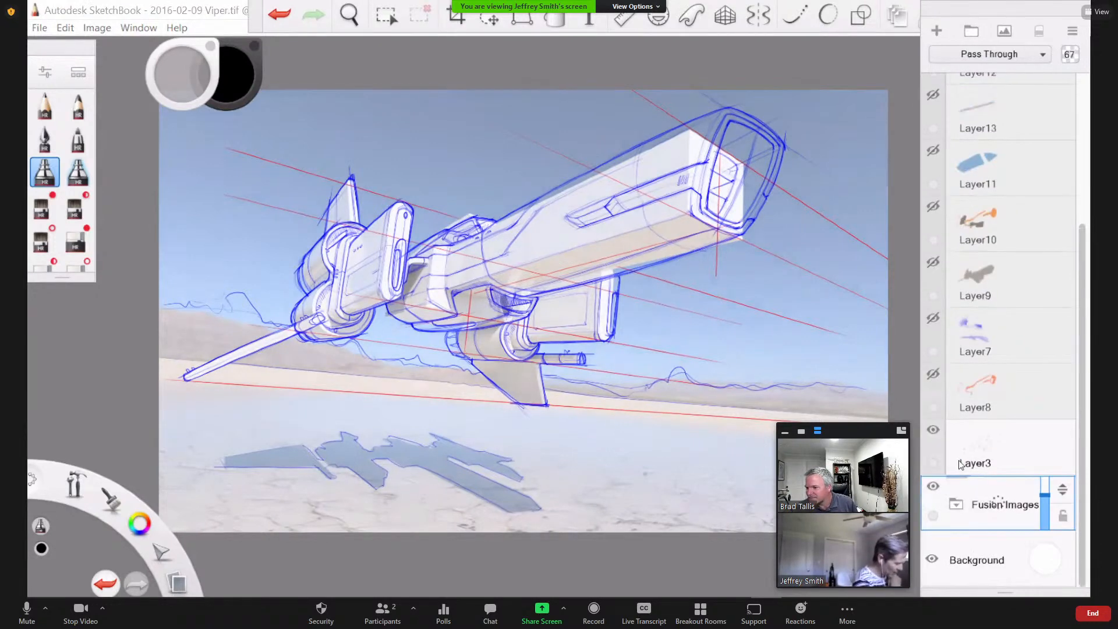
Step: Hide the Fusion Images folder and the red perspective guides on Layer3, leaving Layer8 hidden after a brief check
{"action": "left_click", "coordinate": [935, 489]}
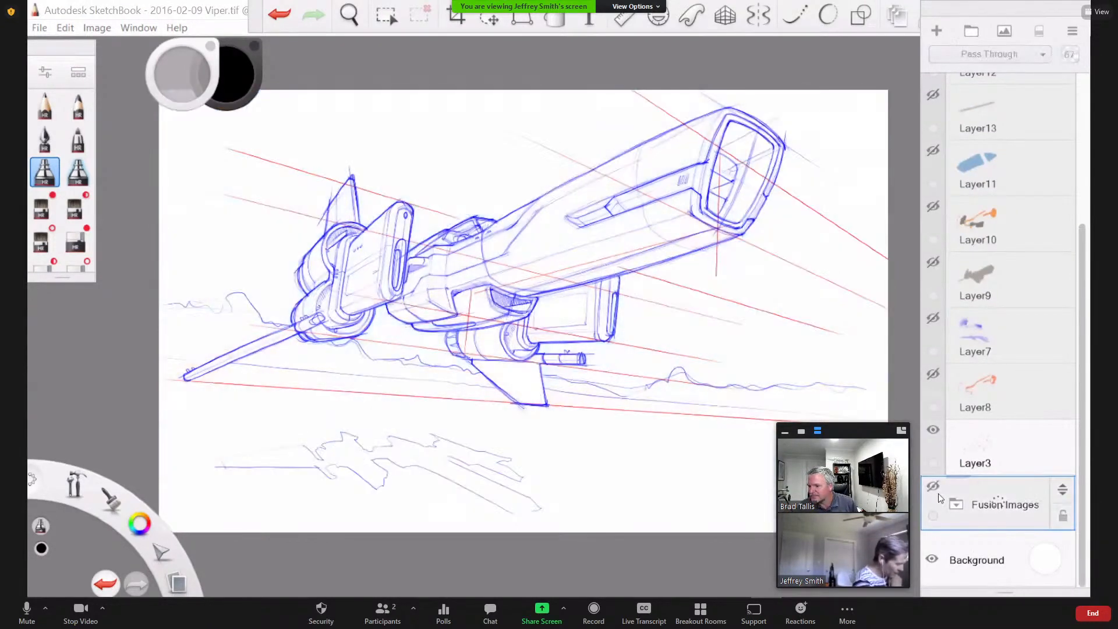
{"action": "left_click", "coordinate": [937, 375]}
{"action": "left_click", "coordinate": [933, 374]}
{"action": "left_click", "coordinate": [934, 429]}
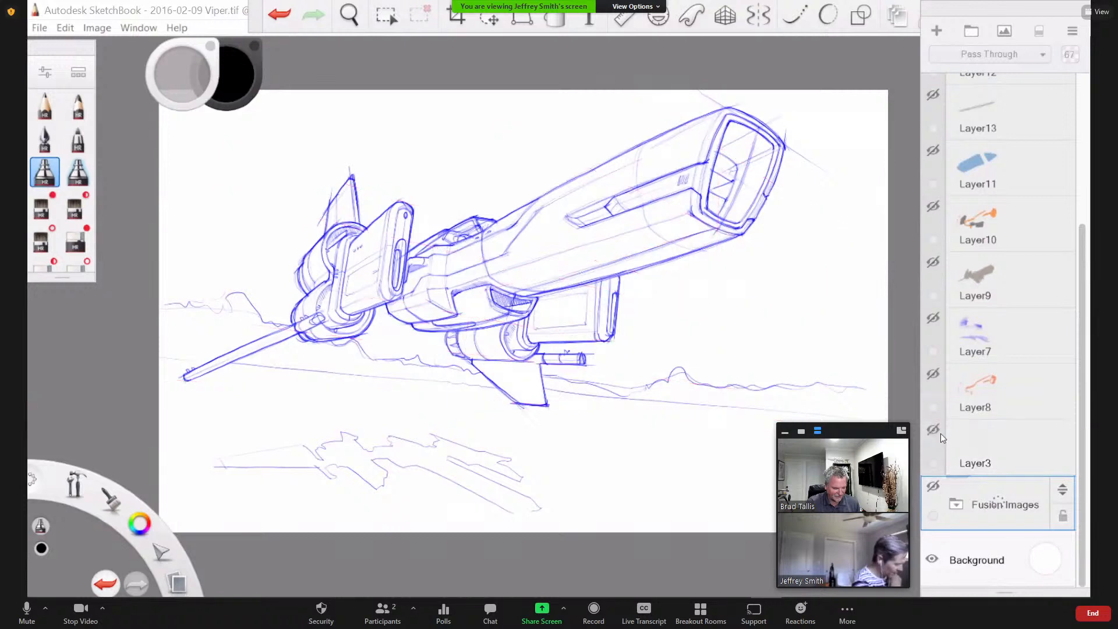
Step: Show the blue engine glow and ground shadow on Layer7 beneath the Viper line sketch
{"action": "left_click_drag", "start_coordinate": [1082, 438], "coordinate": [1079, 299]}
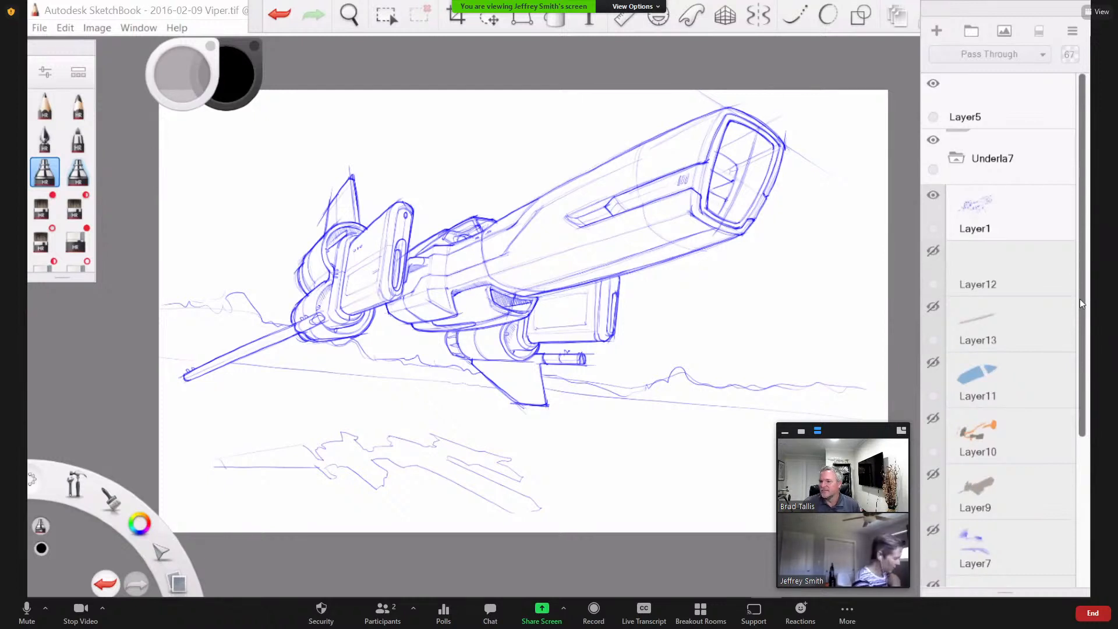
{"action": "left_click", "coordinate": [934, 531]}
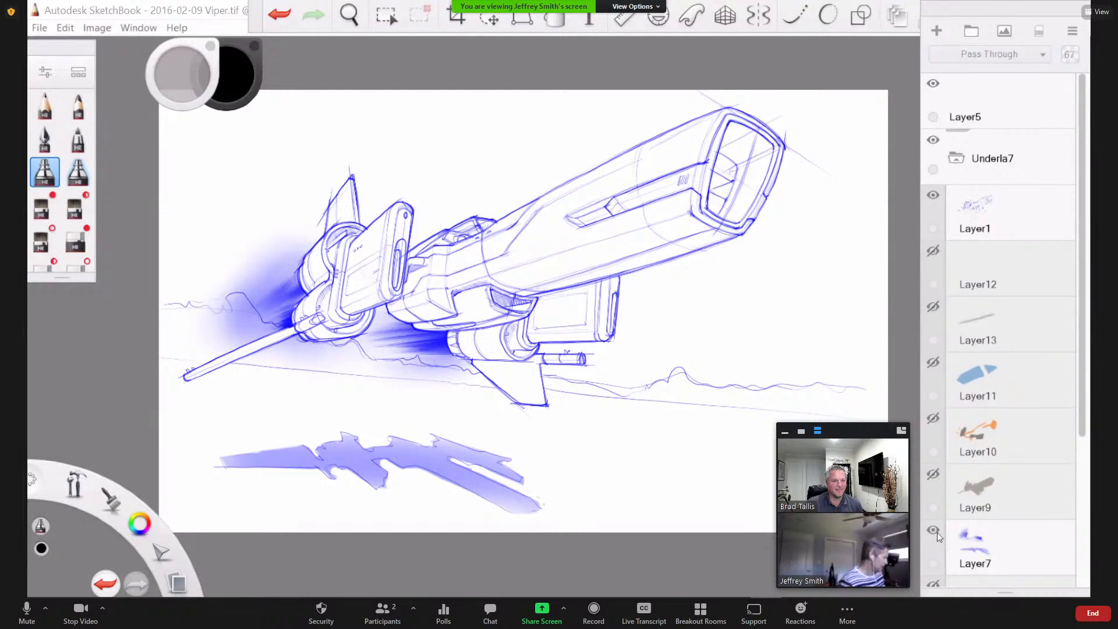
Step: Open the 2017_08_12 Car file from the SB_Fusion Demo folder and move the Layer Editor slightly to uncover the toolbar
{"action": "left_click", "coordinate": [39, 28]}
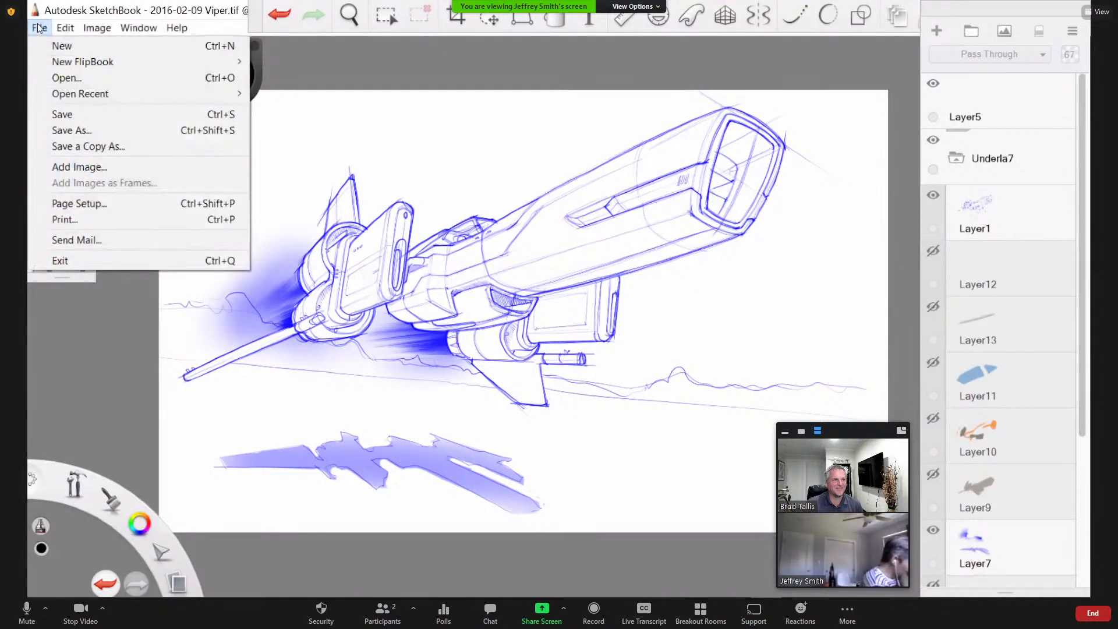
{"action": "left_click", "coordinate": [56, 78]}
{"action": "left_click", "coordinate": [611, 369]}
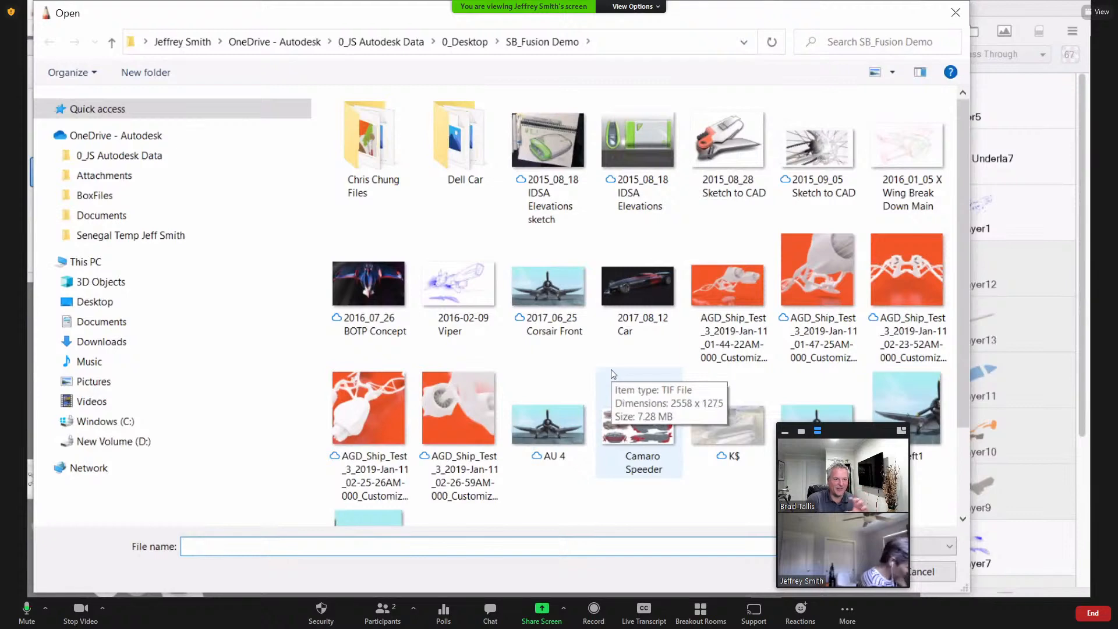
{"action": "double_click", "coordinate": [637, 291]}
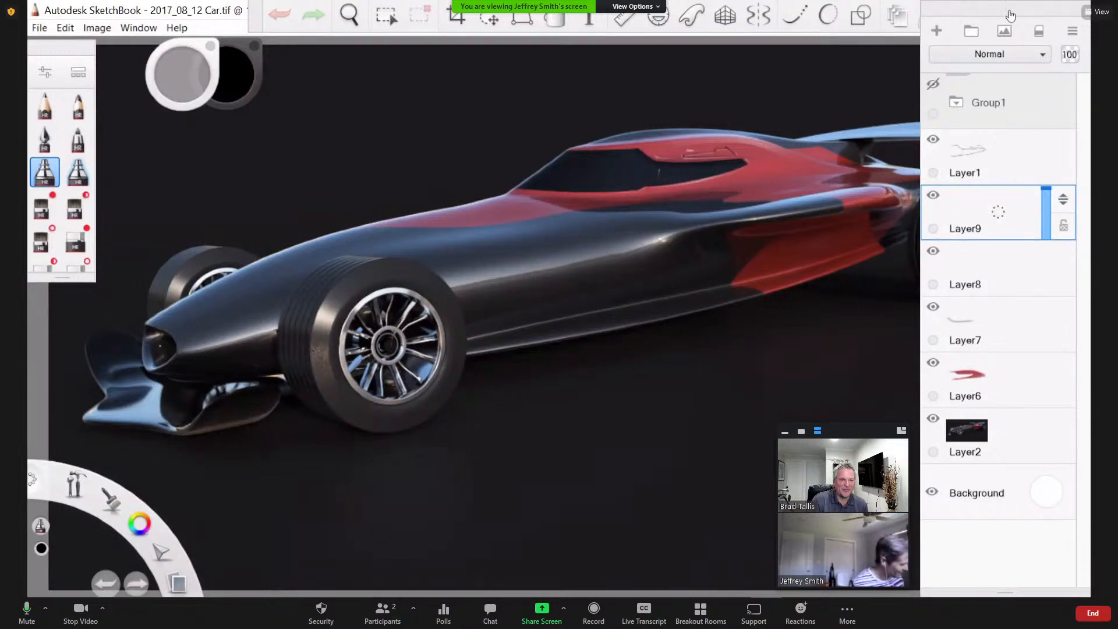
{"action": "left_click_drag", "start_coordinate": [1004, 15], "coordinate": [988, 37]}
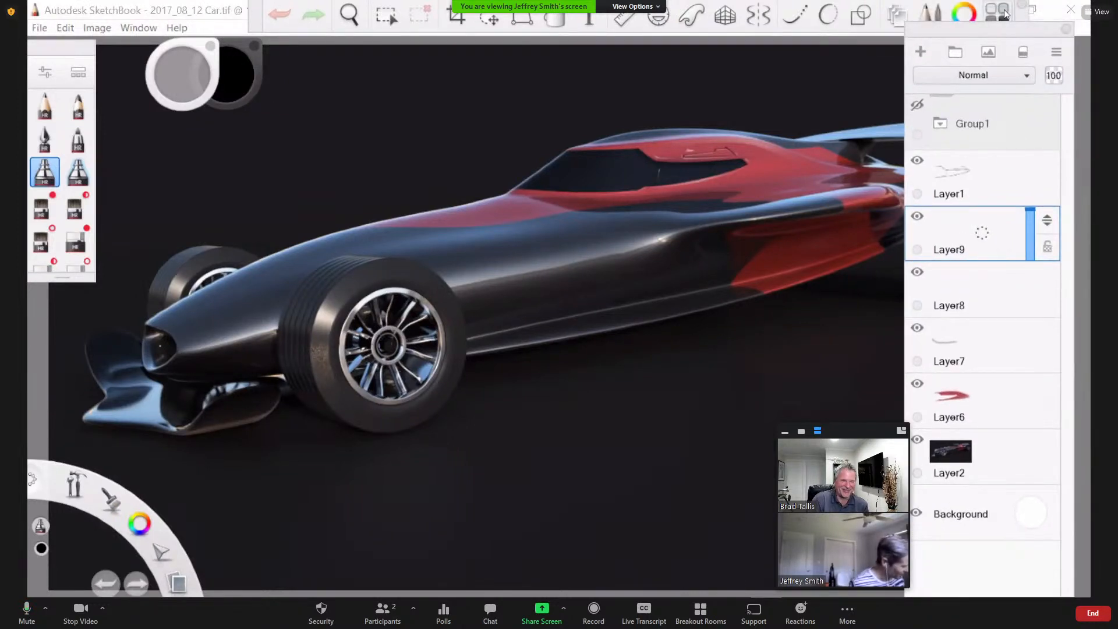
Step: Hide Layer1, Layer9, Layer8, Layer7 and Layer6 so only the base car render on Layer2 shows
{"action": "key", "text": "space"}
{"action": "left_click_drag", "start_coordinate": [533, 411], "coordinate": [407, 425]}
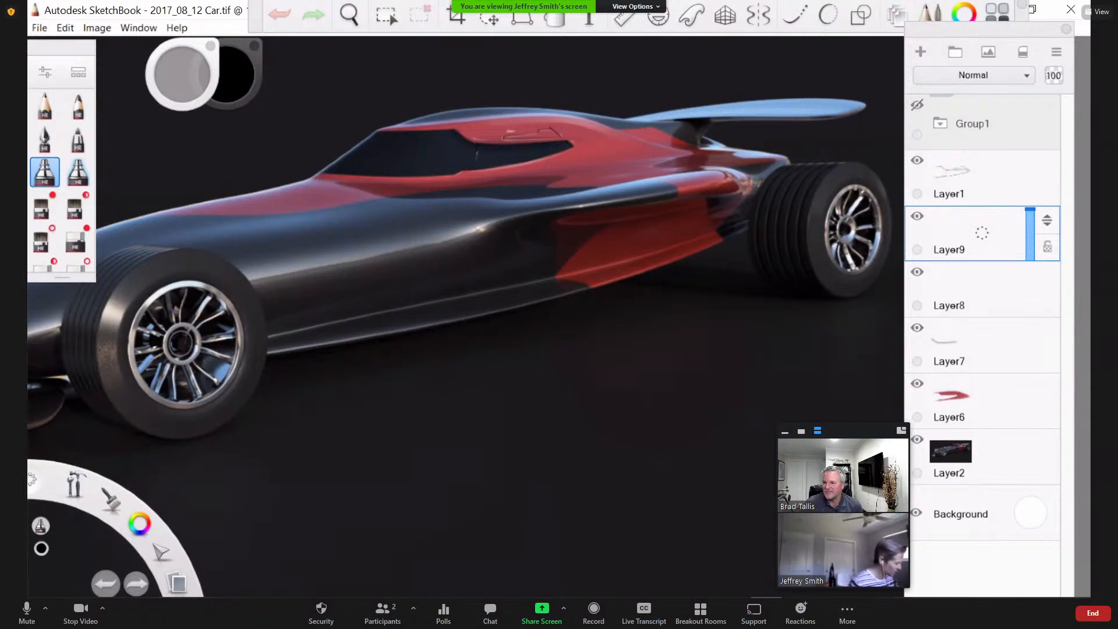
{"action": "key", "text": "space"}
{"action": "left_click_drag", "start_coordinate": [403, 357], "coordinate": [342, 373]}
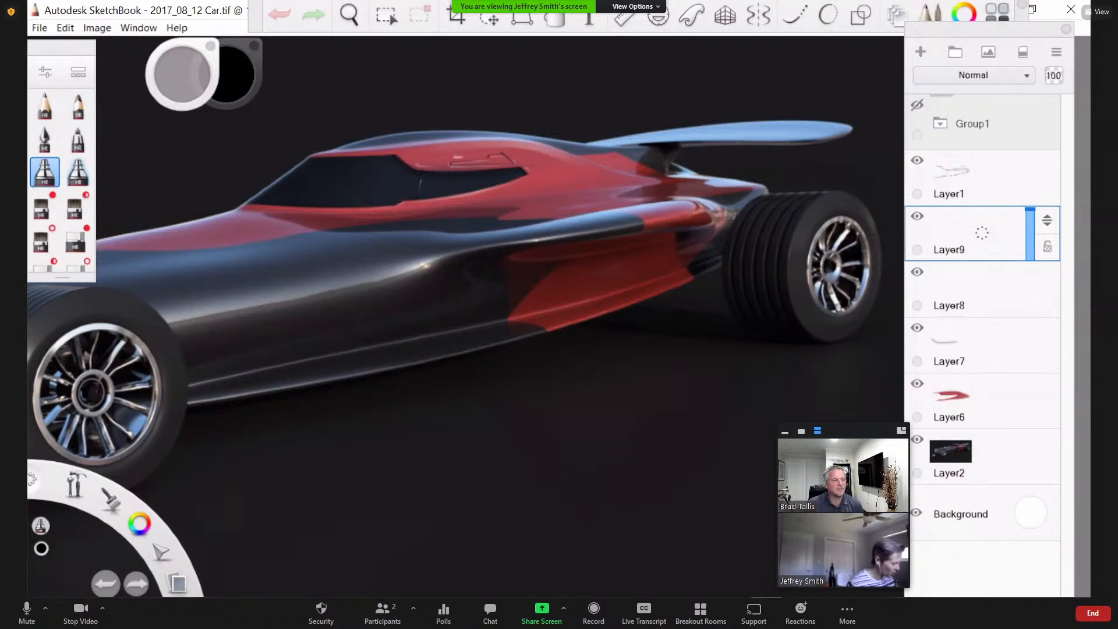
{"action": "left_click", "coordinate": [917, 162]}
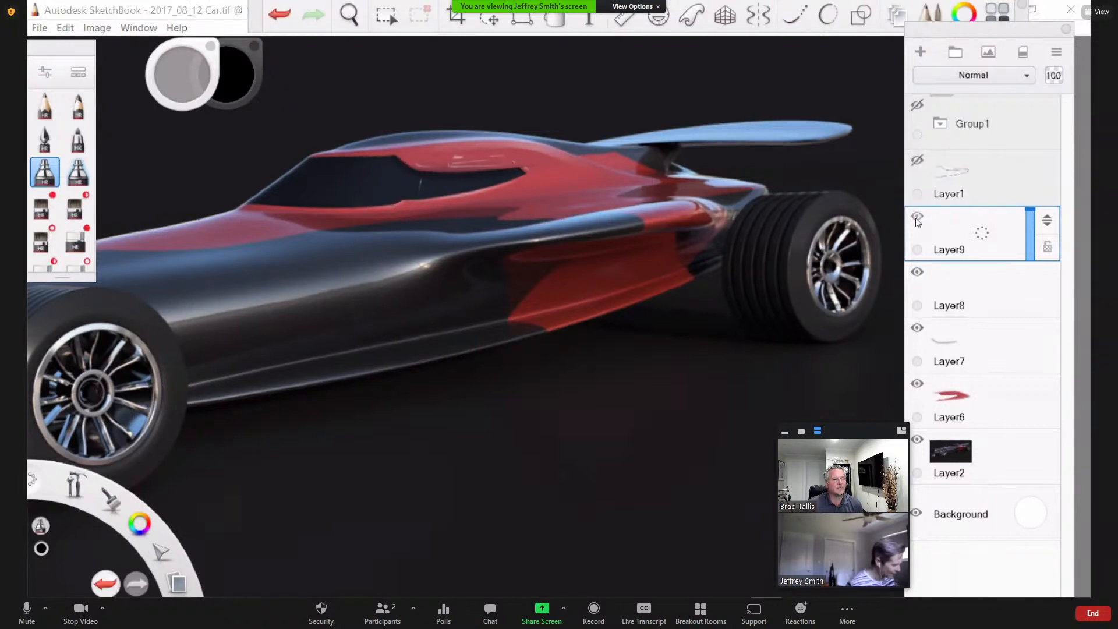
{"action": "left_click", "coordinate": [917, 216]}
{"action": "left_click", "coordinate": [918, 272]}
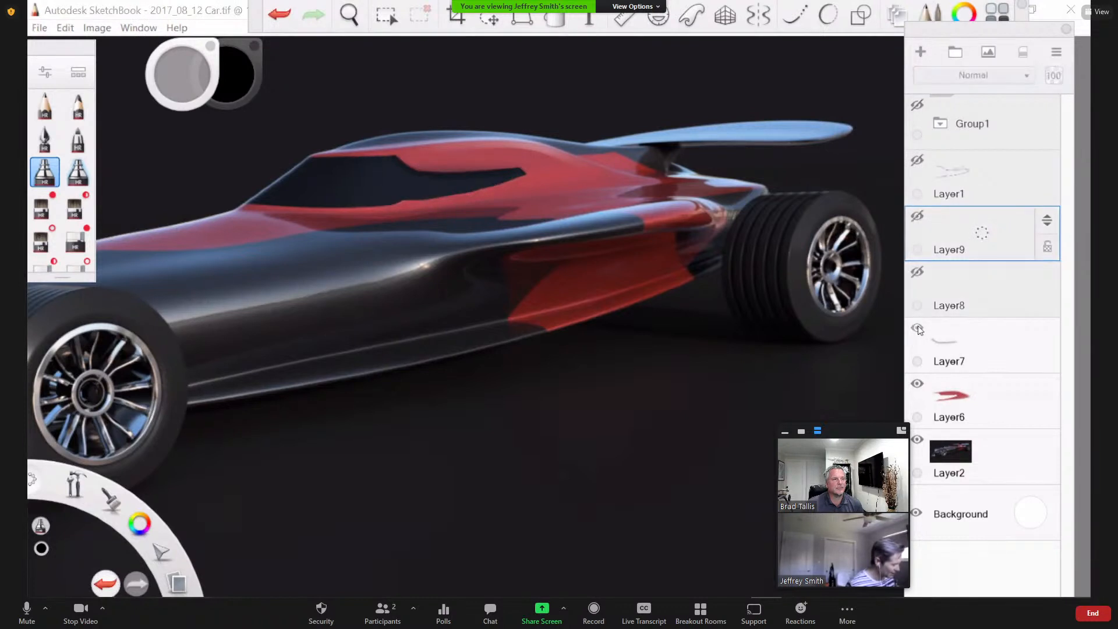
{"action": "left_click", "coordinate": [918, 328]}
{"action": "left_click", "coordinate": [917, 385]}
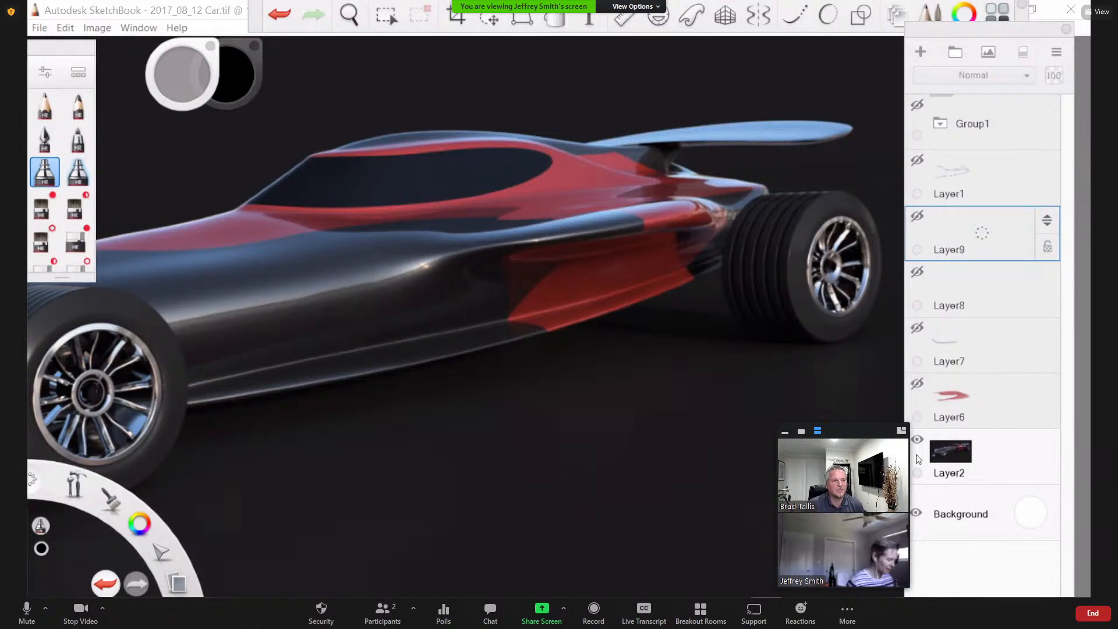
Step: Show the car's overlay layers again in order: Layer6, Layer7, Layer8, Layer9 and Layer1
{"action": "left_click", "coordinate": [918, 386]}
{"action": "left_click", "coordinate": [918, 328]}
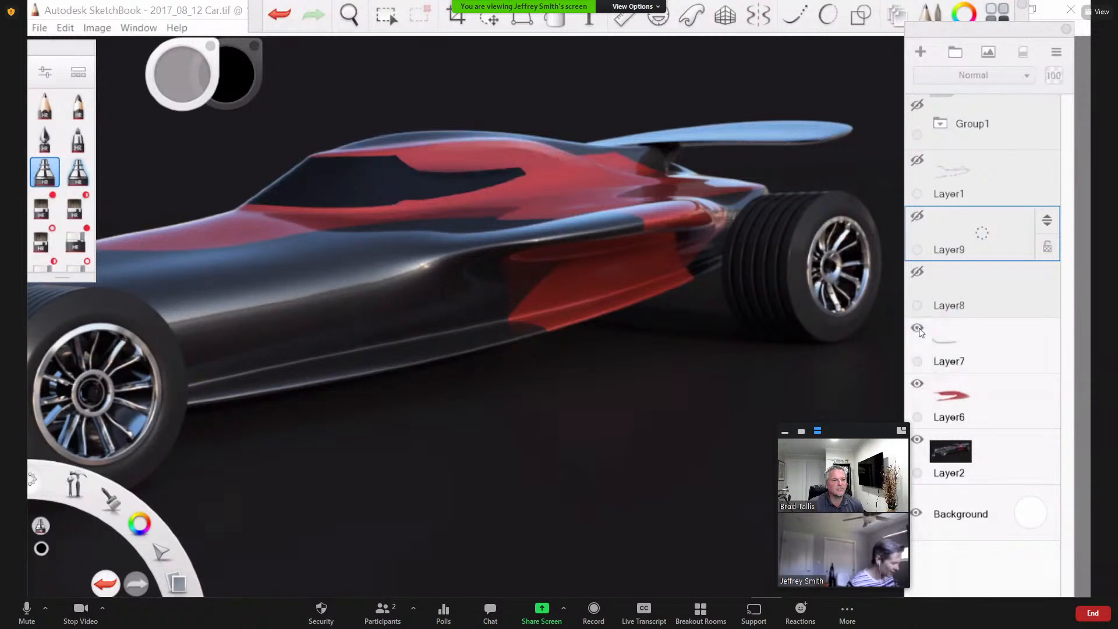
{"action": "left_click", "coordinate": [918, 273]}
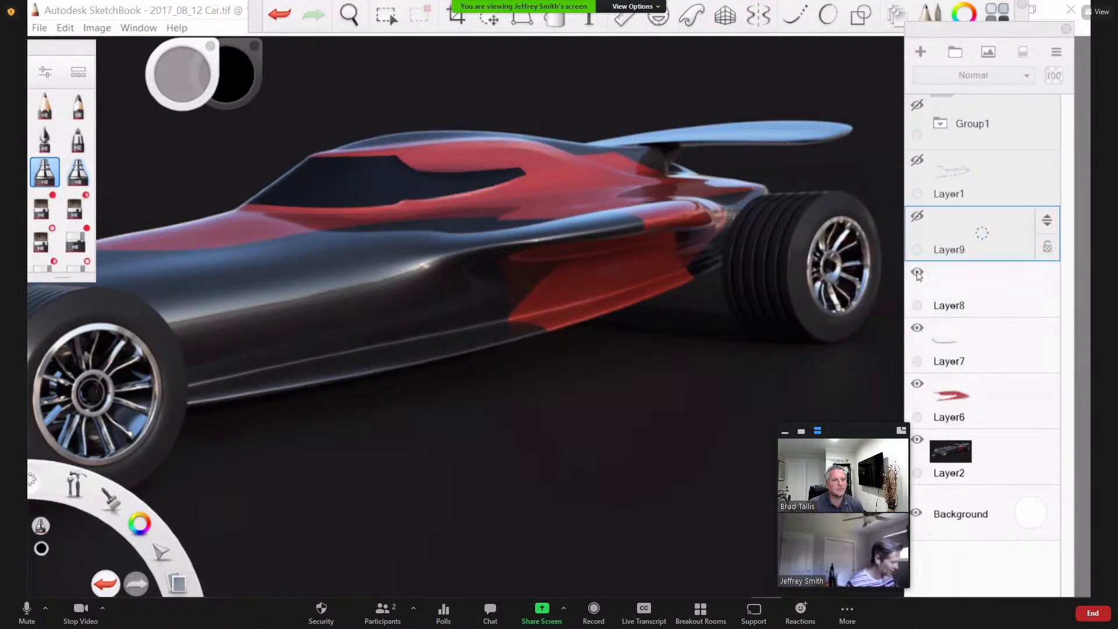
{"action": "left_click", "coordinate": [917, 217]}
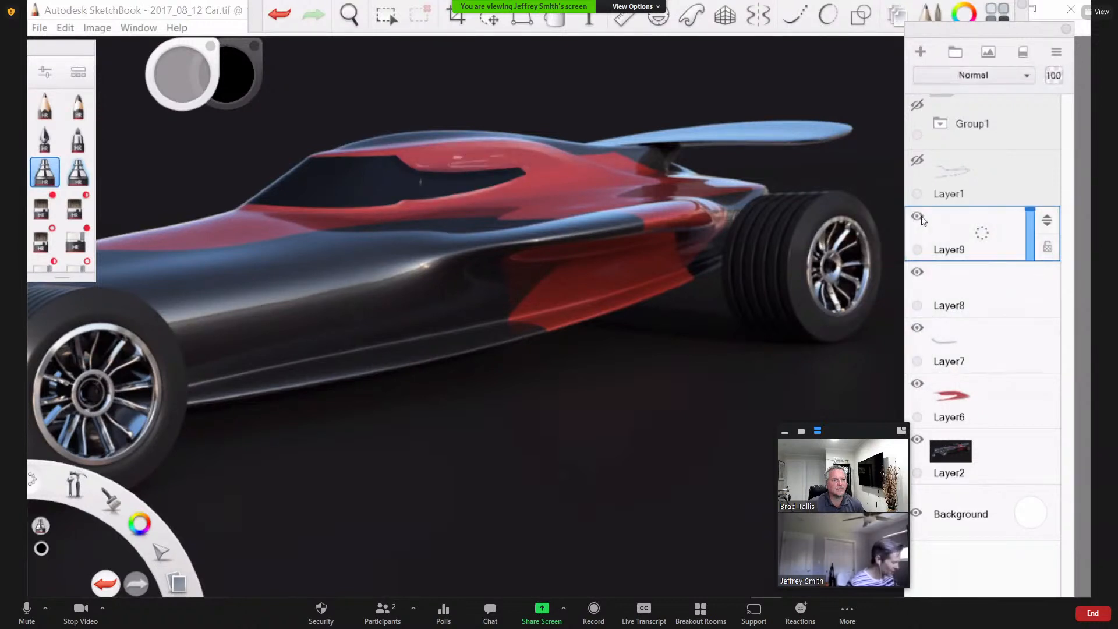
{"action": "left_click", "coordinate": [918, 162]}
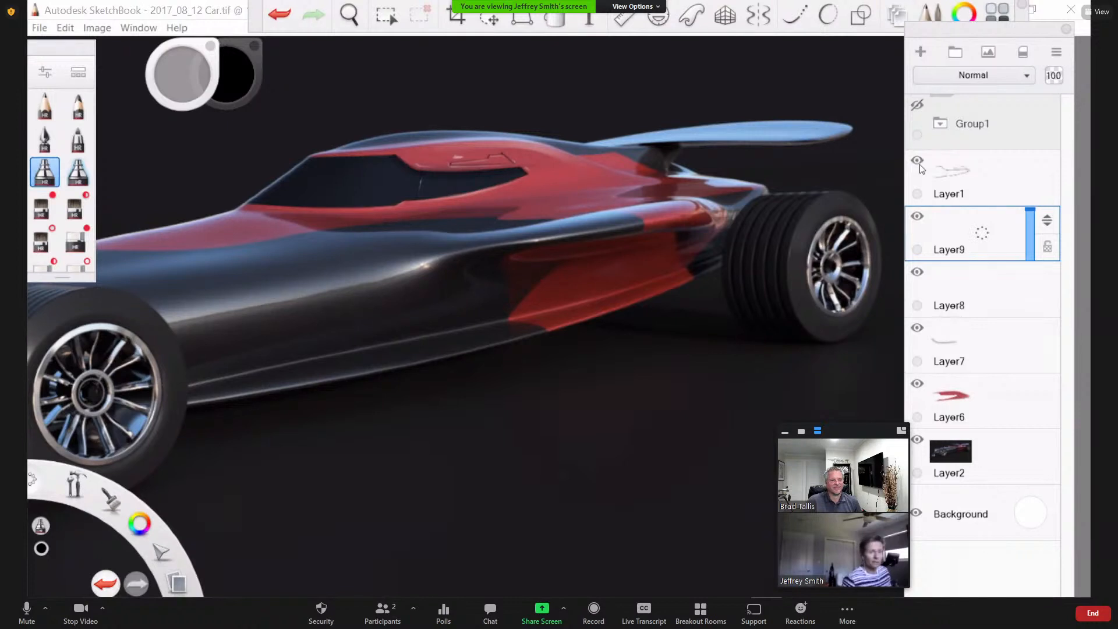
Step: Open the TIFF file 2015_08_28 Sketch to CAD, discarding the changes to the car drawing
{"action": "left_click", "coordinate": [39, 28]}
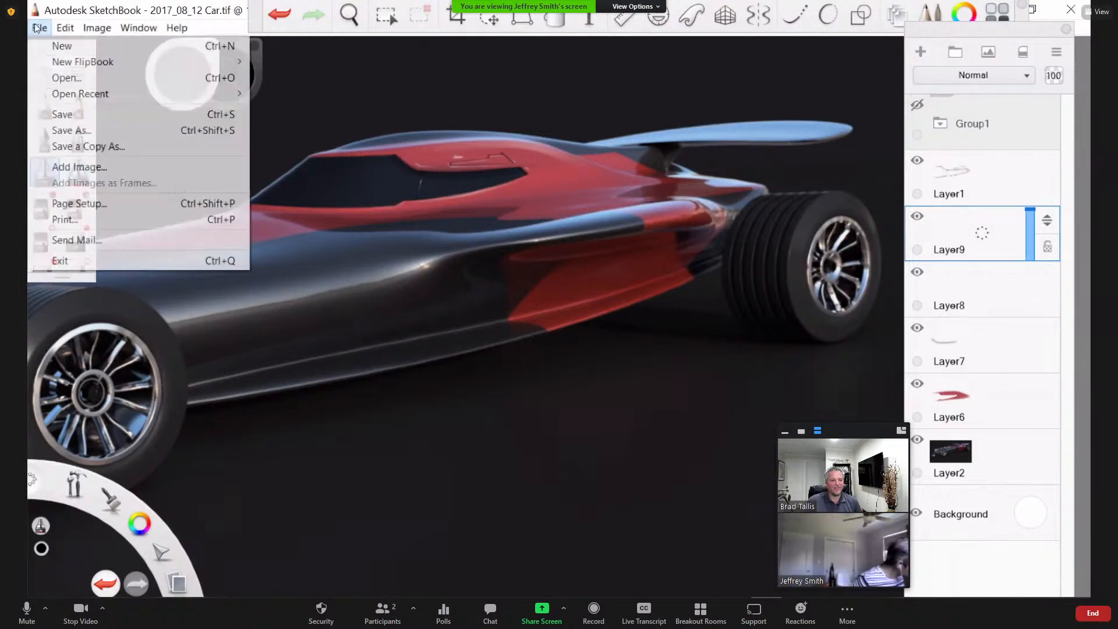
{"action": "left_click", "coordinate": [59, 78]}
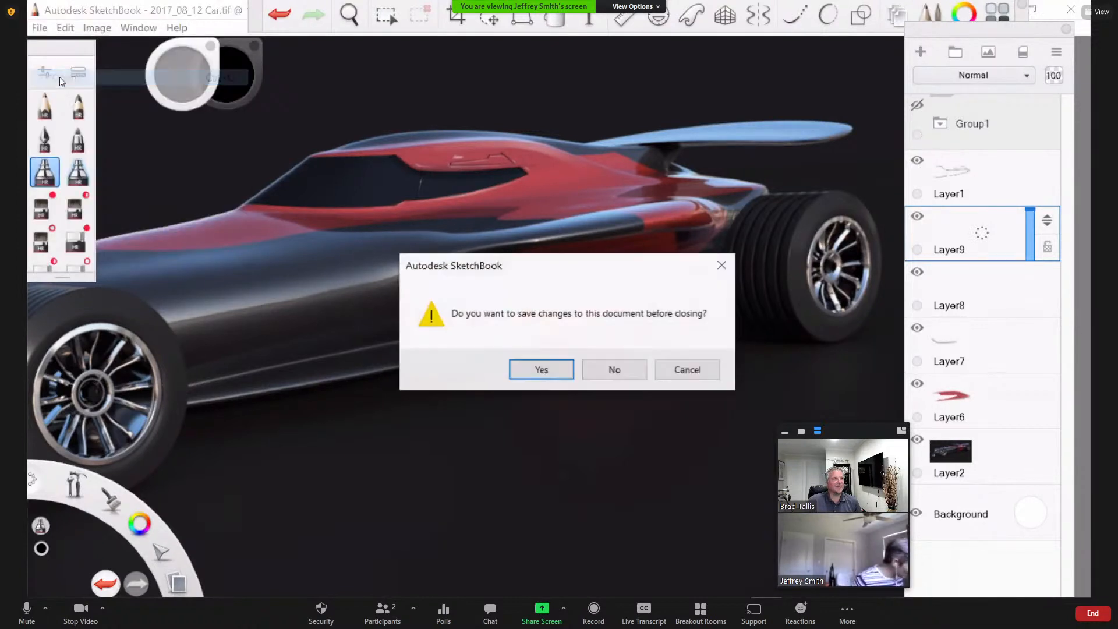
{"action": "left_click", "coordinate": [600, 373]}
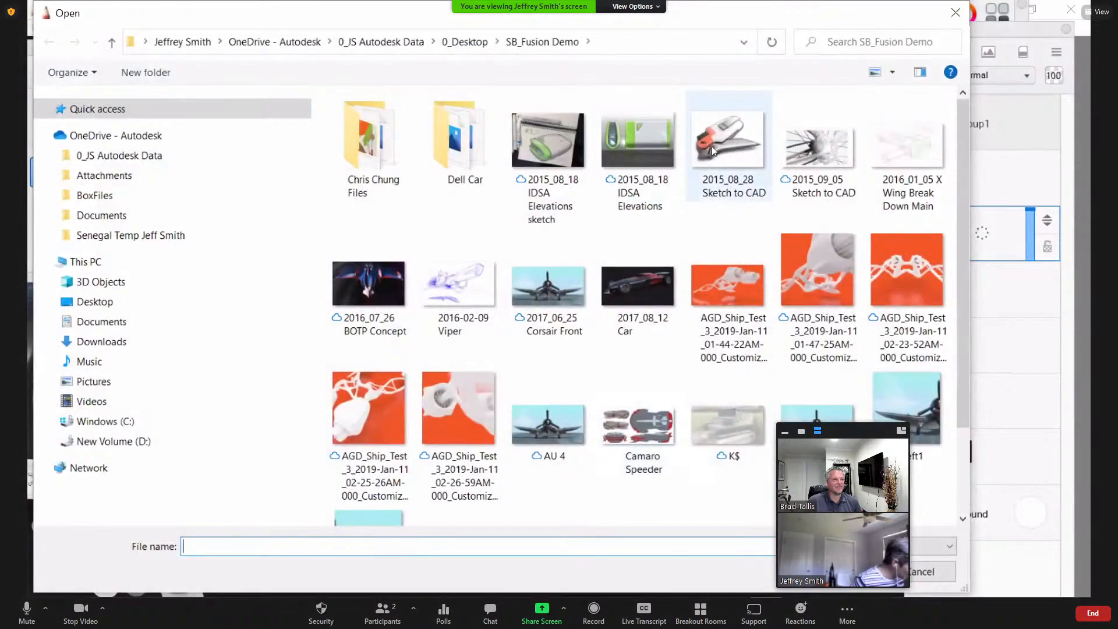
{"action": "left_click", "coordinate": [937, 547]}
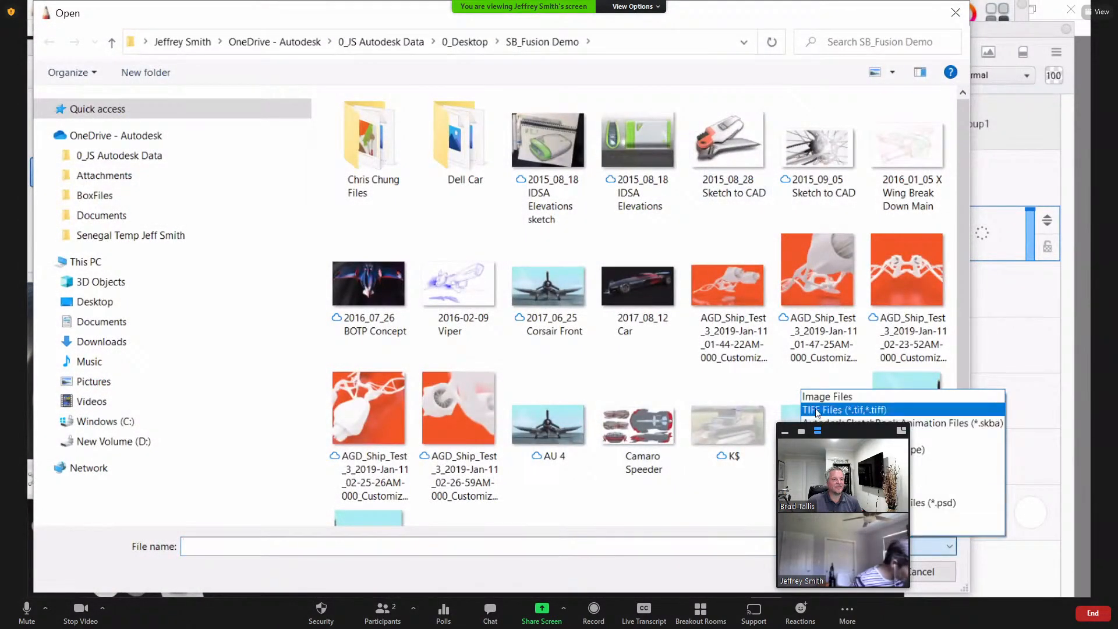
{"action": "left_click", "coordinate": [818, 409]}
{"action": "double_click", "coordinate": [629, 150]}
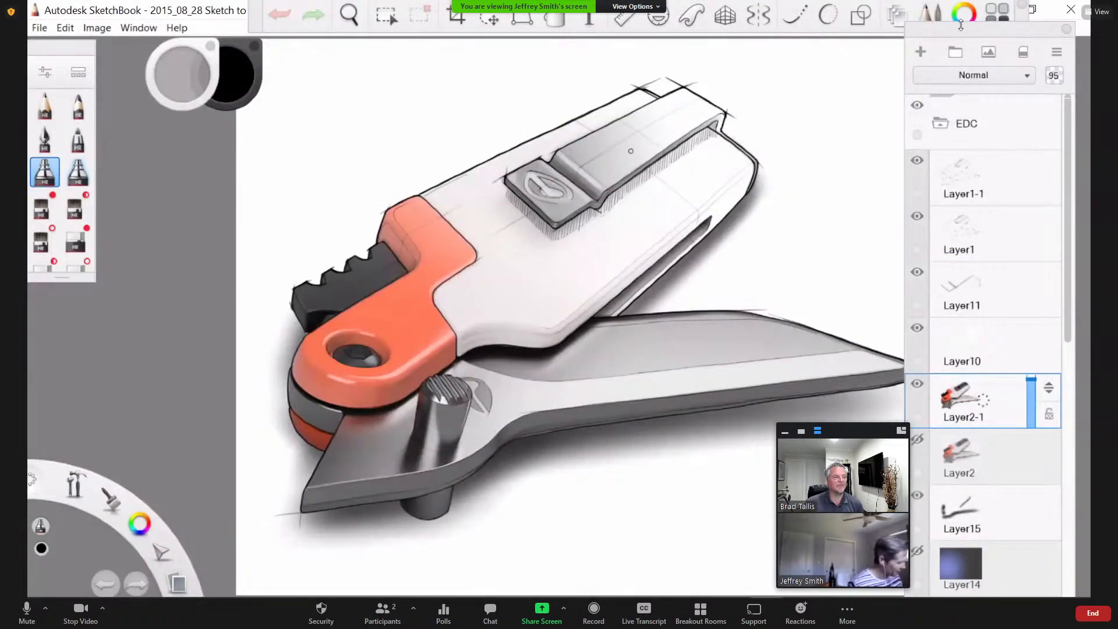
Step: Reposition the layer list and the main toolbar to clear more of the canvas
{"action": "left_click_drag", "start_coordinate": [961, 24], "coordinate": [975, 18]}
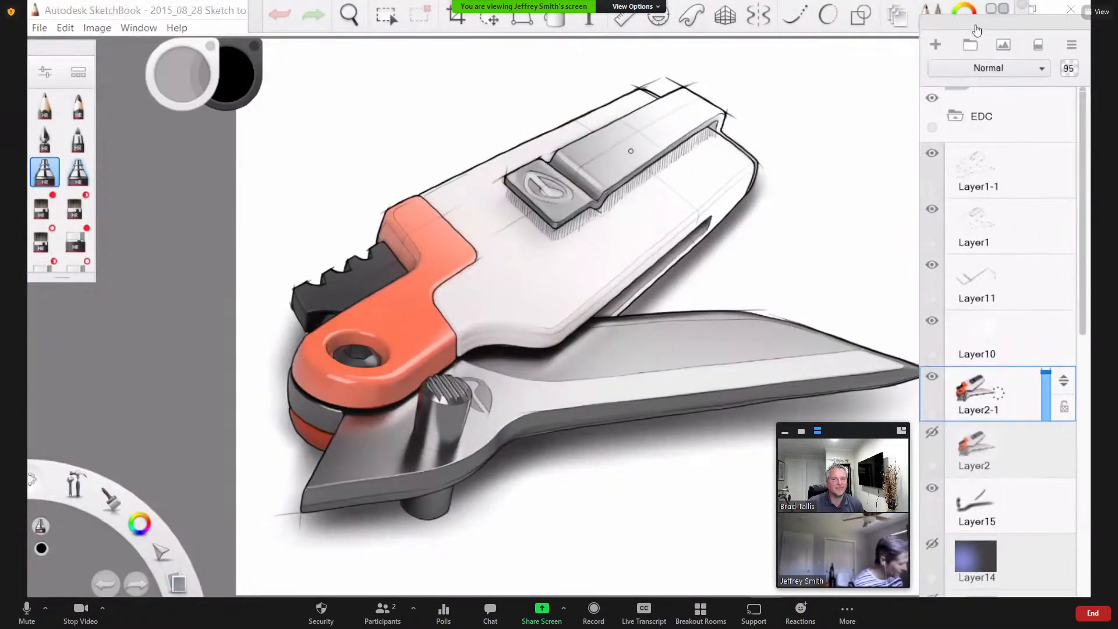
{"action": "left_click", "coordinate": [244, 19]}
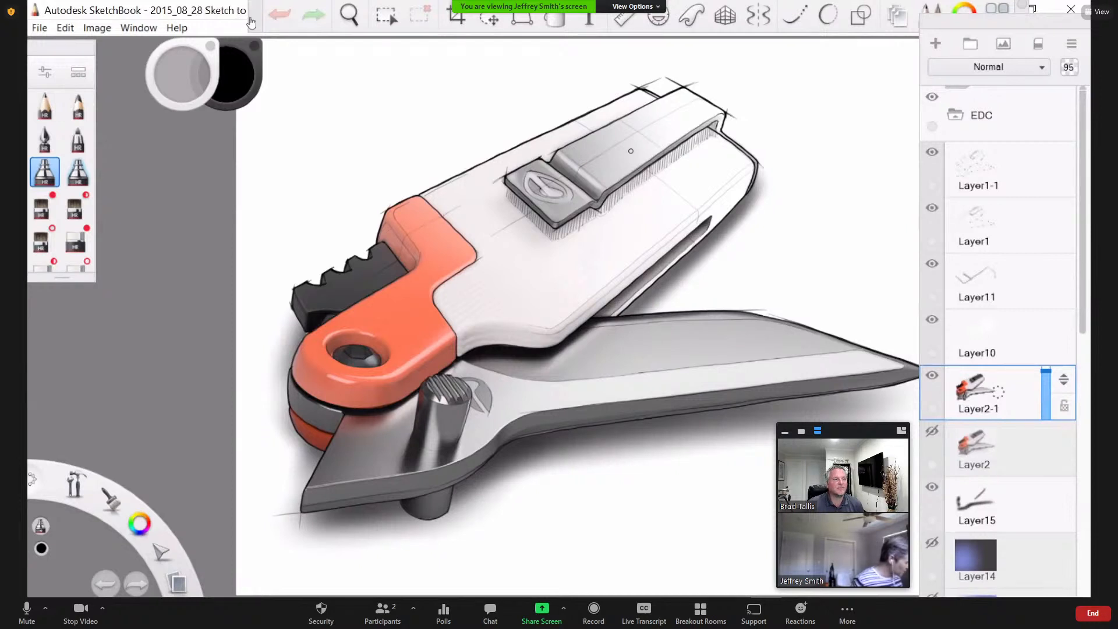
{"action": "left_click_drag", "start_coordinate": [251, 22], "coordinate": [245, 22]}
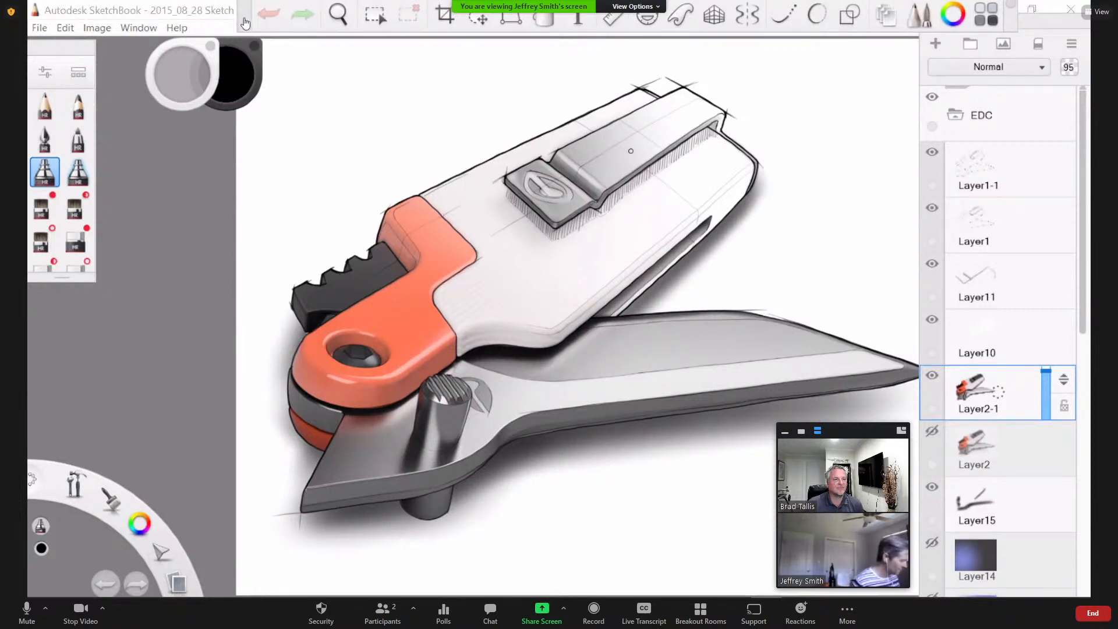
Step: Hide Layer10, Layer11, Layer1, Layer1-1 and Layer15 to leave only the knife render on Layer2-1
{"action": "key", "text": "space"}
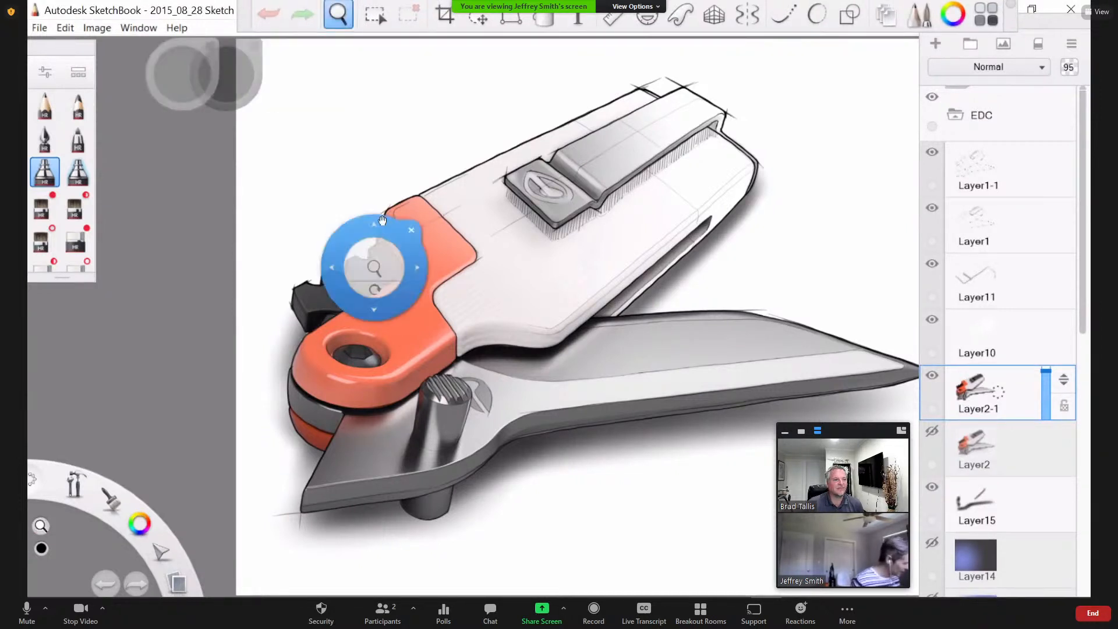
{"action": "left_click_drag", "start_coordinate": [373, 259], "coordinate": [327, 257]}
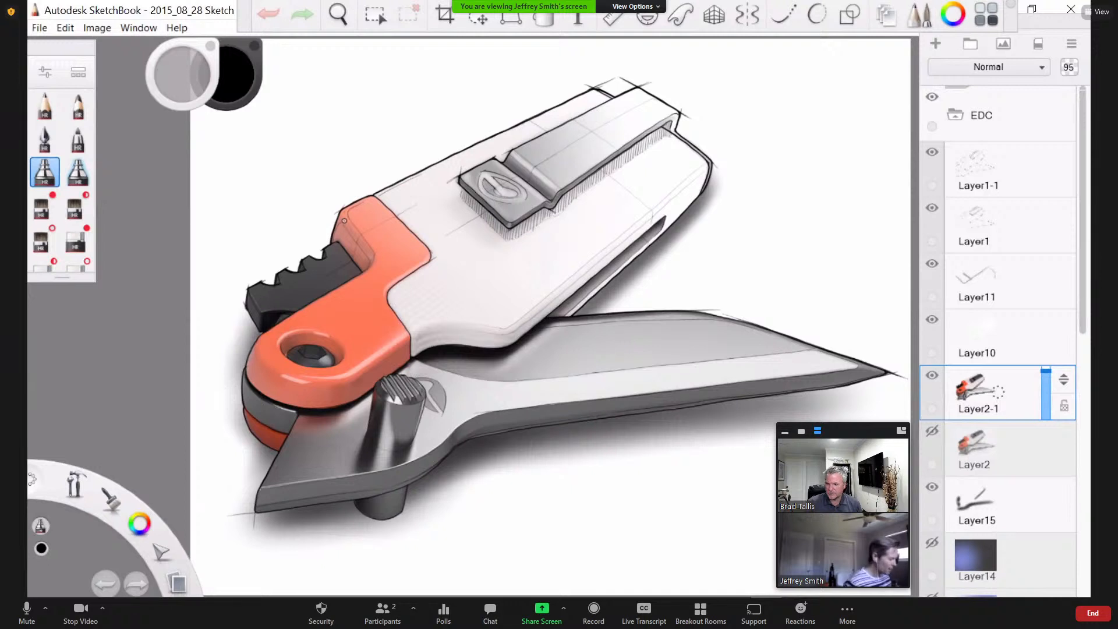
{"action": "left_click", "coordinate": [932, 319]}
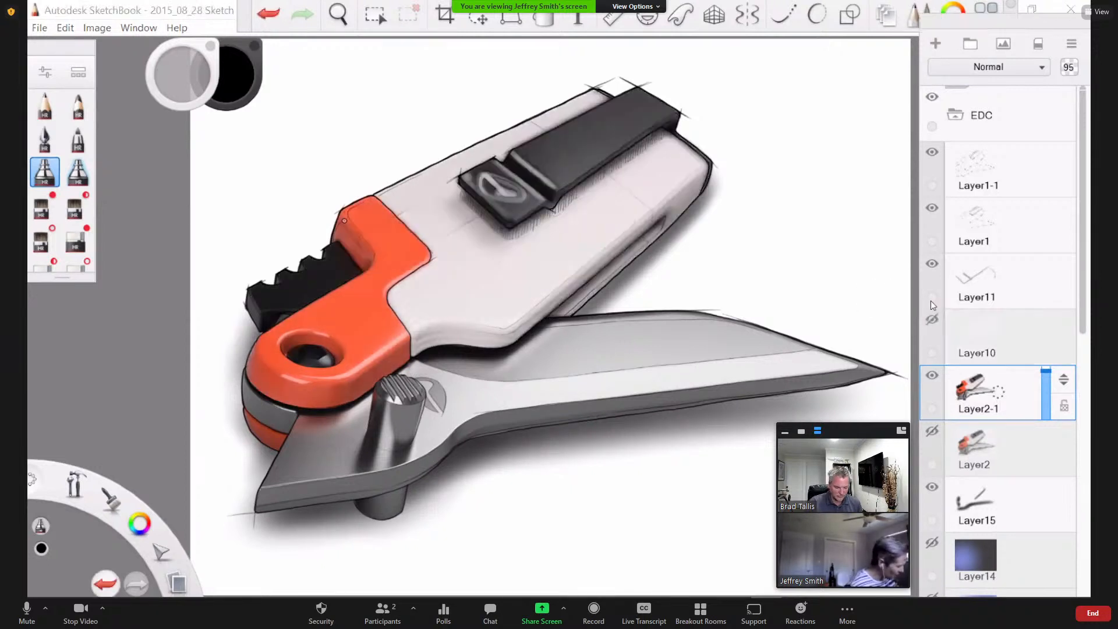
{"action": "left_click", "coordinate": [933, 263]}
{"action": "left_click", "coordinate": [933, 208]}
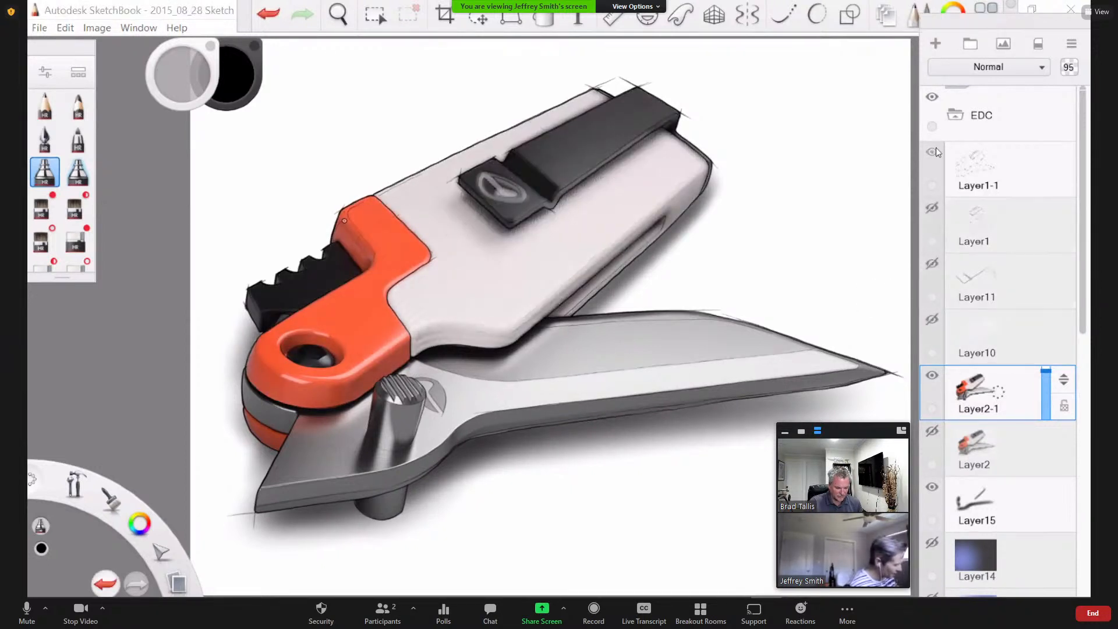
{"action": "left_click", "coordinate": [934, 148]}
{"action": "left_click", "coordinate": [932, 488]}
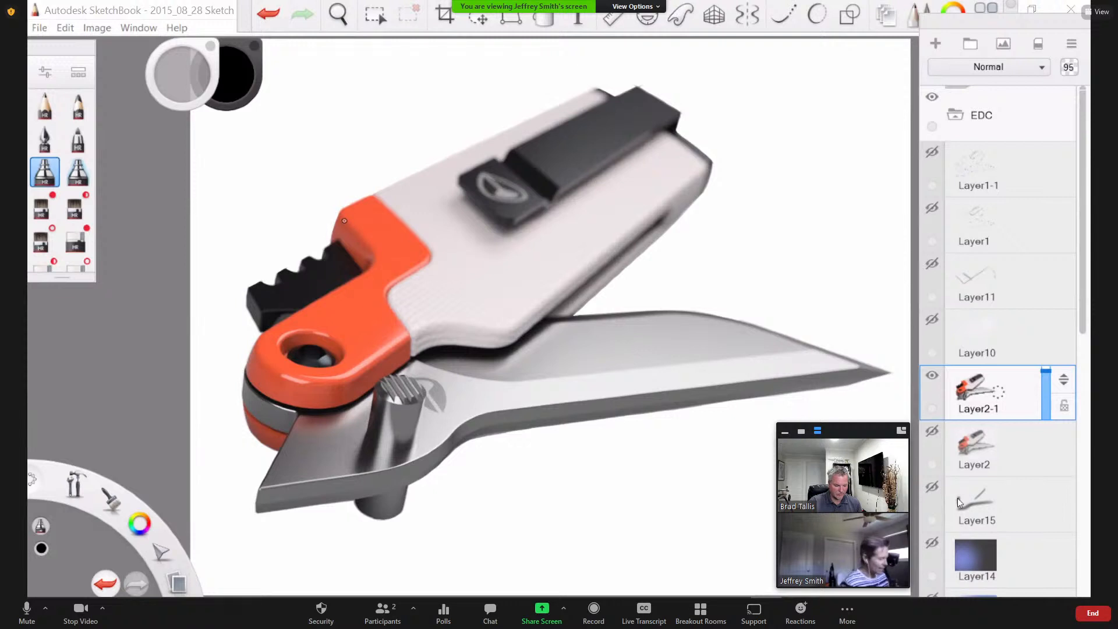
Step: Show the knife's sketch overlays again: Layer10, Layer11, Layer1, Layer1-1 and the shadow on Layer15
{"action": "left_click", "coordinate": [932, 319]}
{"action": "left_click", "coordinate": [932, 264]}
{"action": "left_click", "coordinate": [932, 207]}
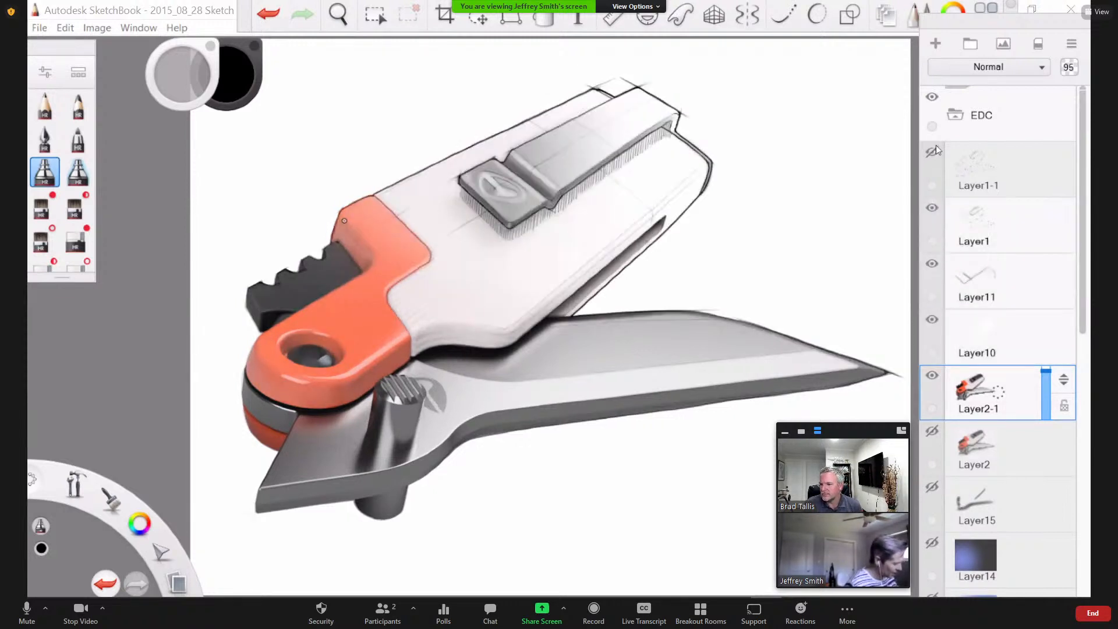
{"action": "left_click", "coordinate": [932, 151]}
{"action": "left_click", "coordinate": [933, 491]}
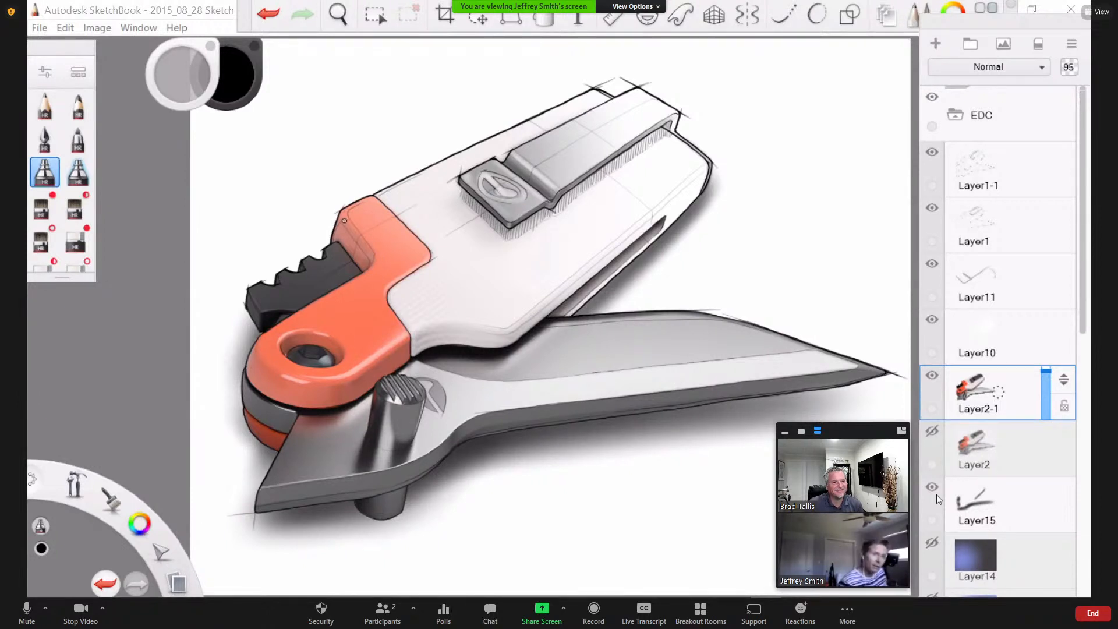
{"action": "left_click", "coordinate": [39, 28]}
{"action": "left_click", "coordinate": [51, 77]}
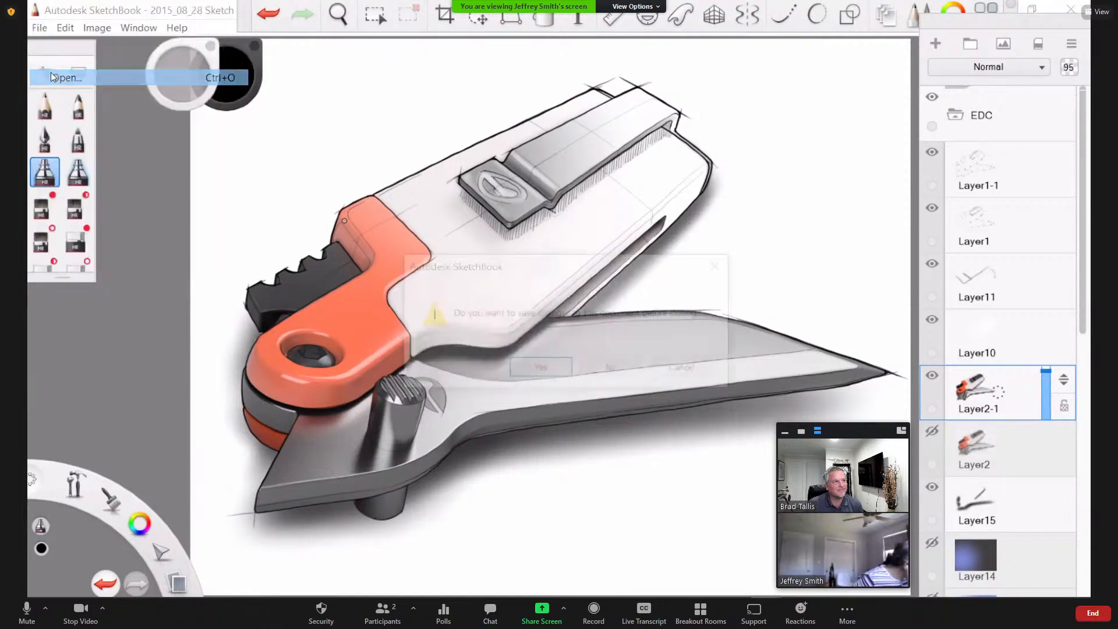
{"action": "left_click", "coordinate": [609, 368]}
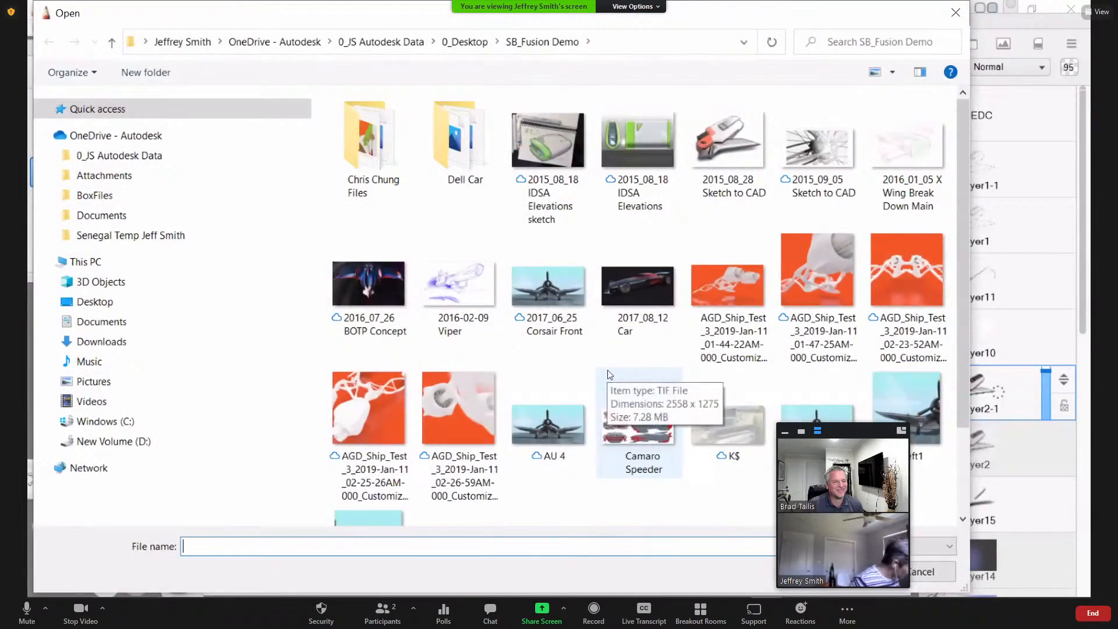
{"action": "left_click", "coordinate": [879, 546]}
{"action": "left_click", "coordinate": [817, 412]}
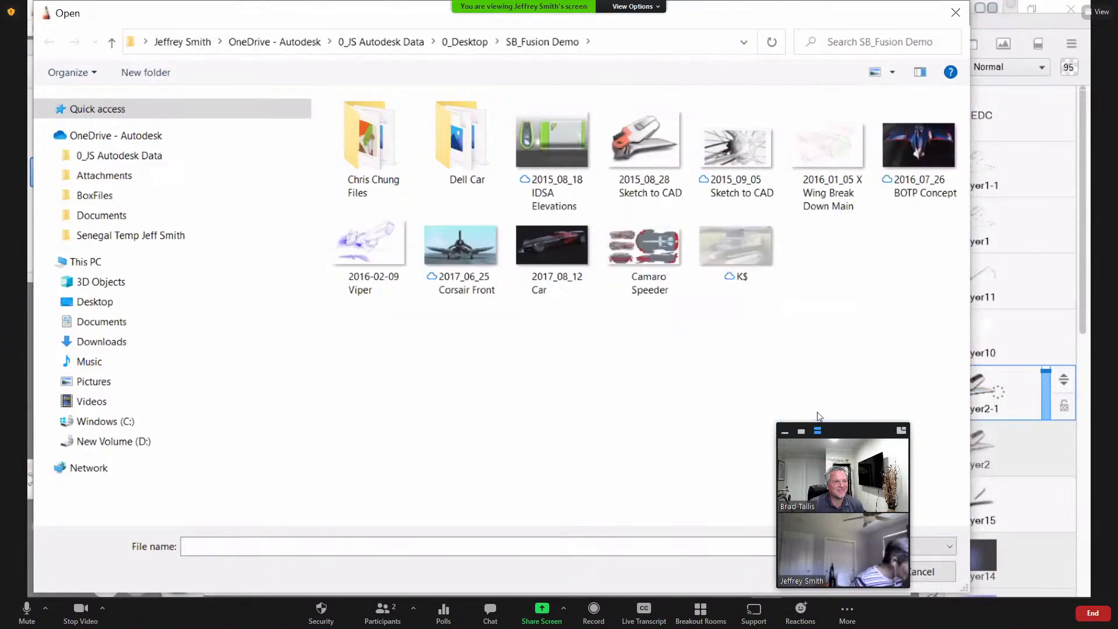
{"action": "left_click", "coordinate": [915, 148]}
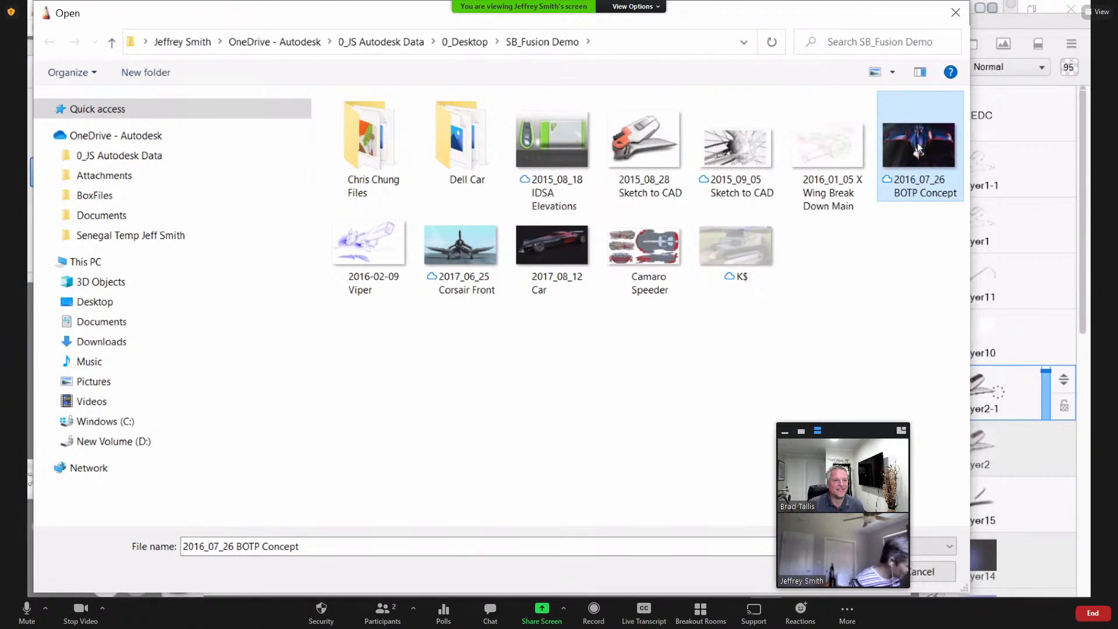
{"action": "right_click", "coordinate": [900, 149]}
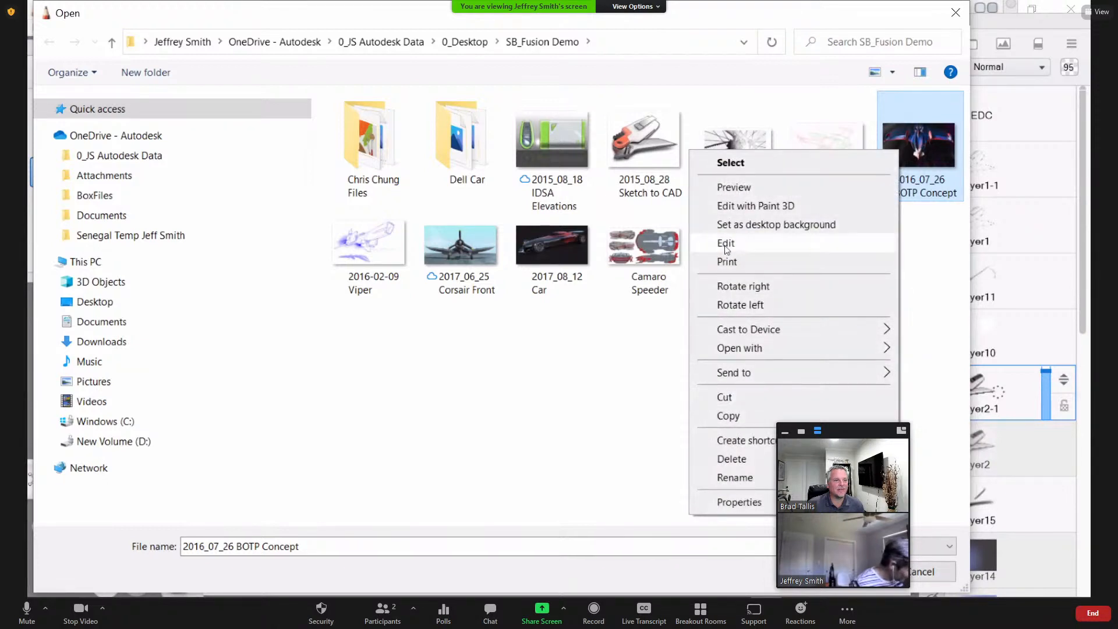
{"action": "left_click", "coordinate": [657, 399]}
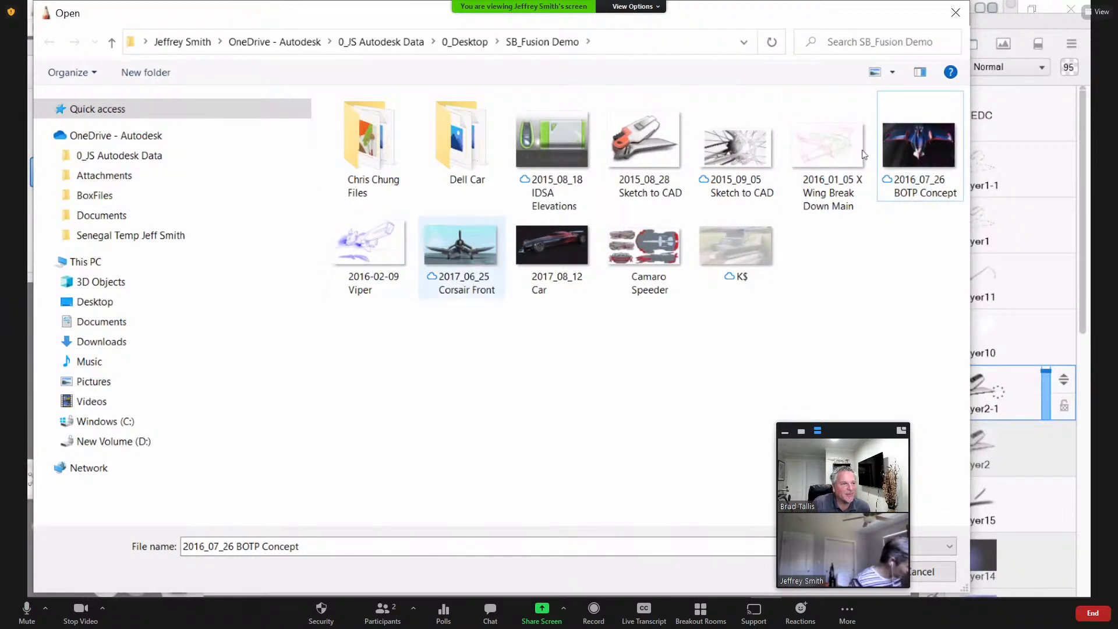
{"action": "right_click", "coordinate": [938, 153]}
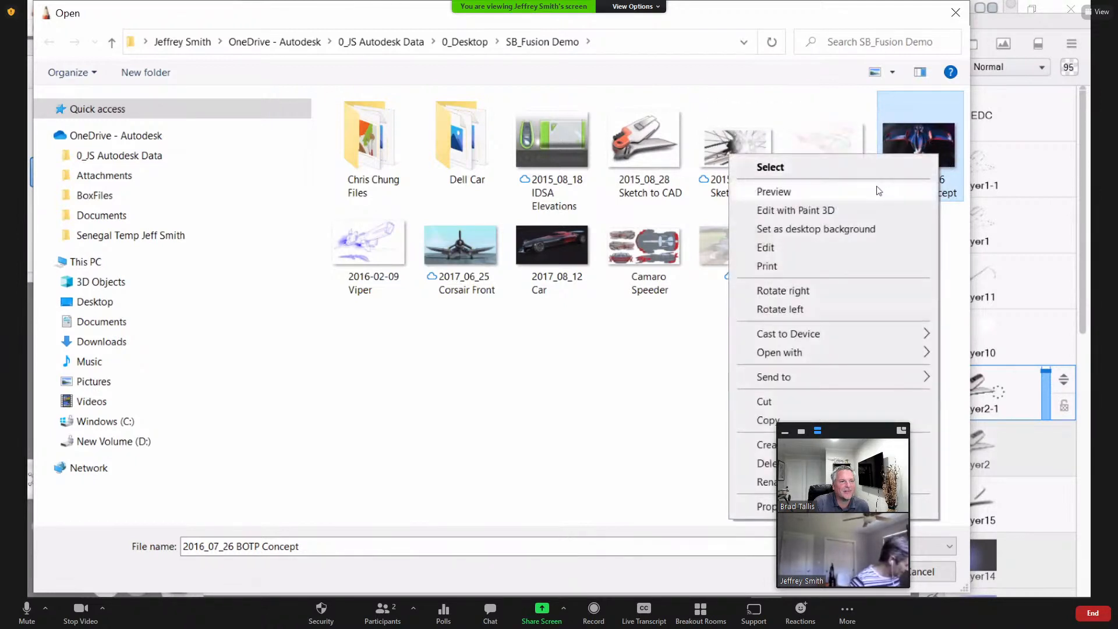
{"action": "left_click", "coordinate": [912, 138]}
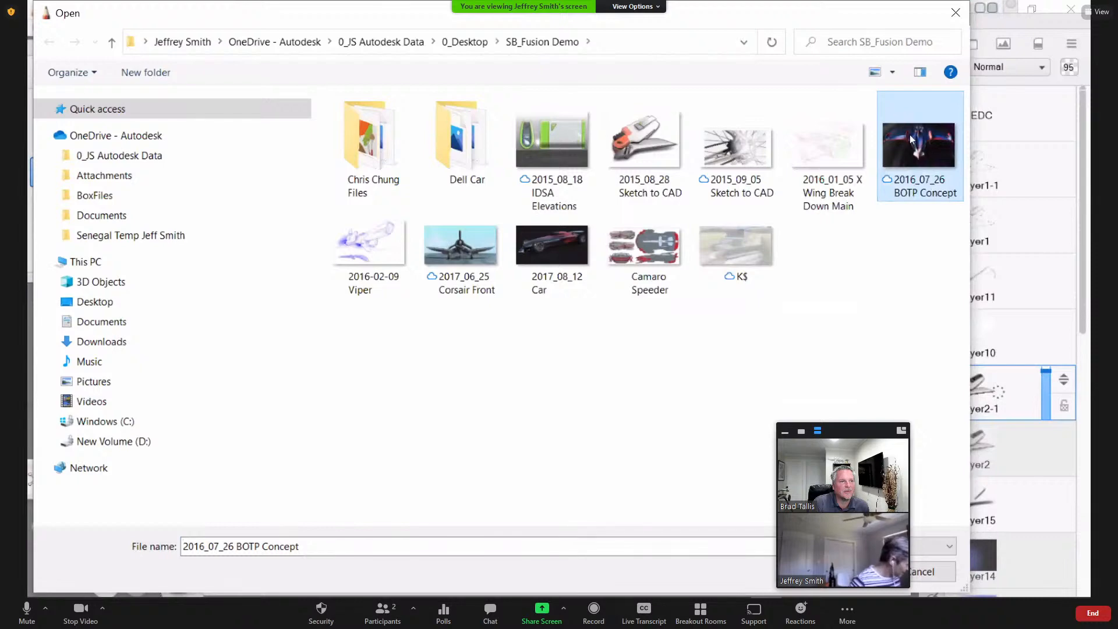
{"action": "key", "text": "Escape"}
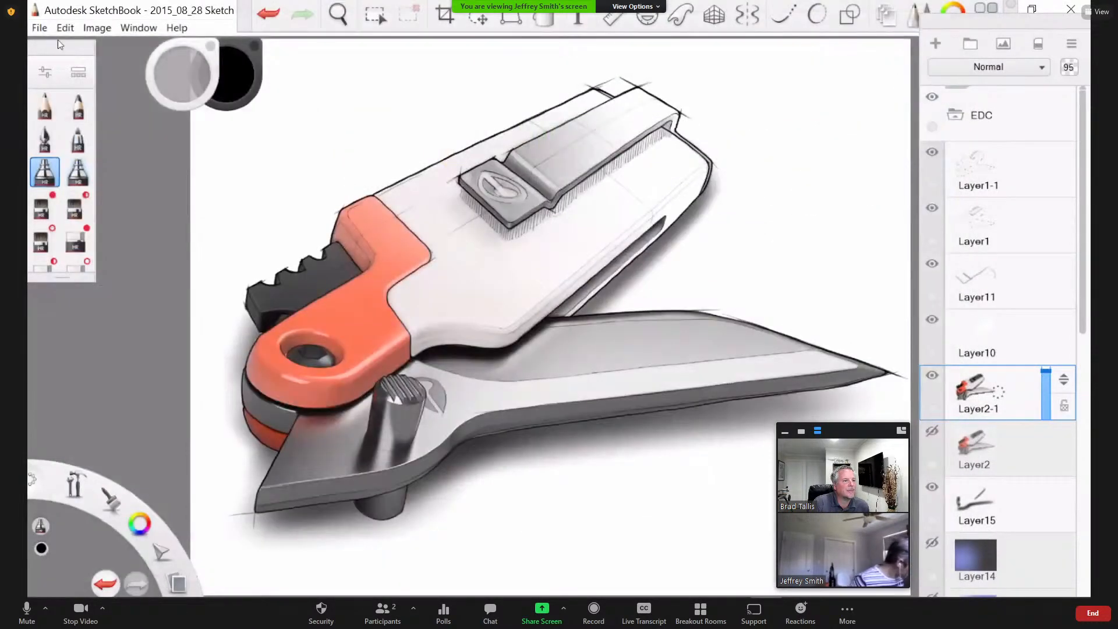
{"action": "left_click", "coordinate": [39, 27]}
{"action": "left_click", "coordinate": [83, 80]}
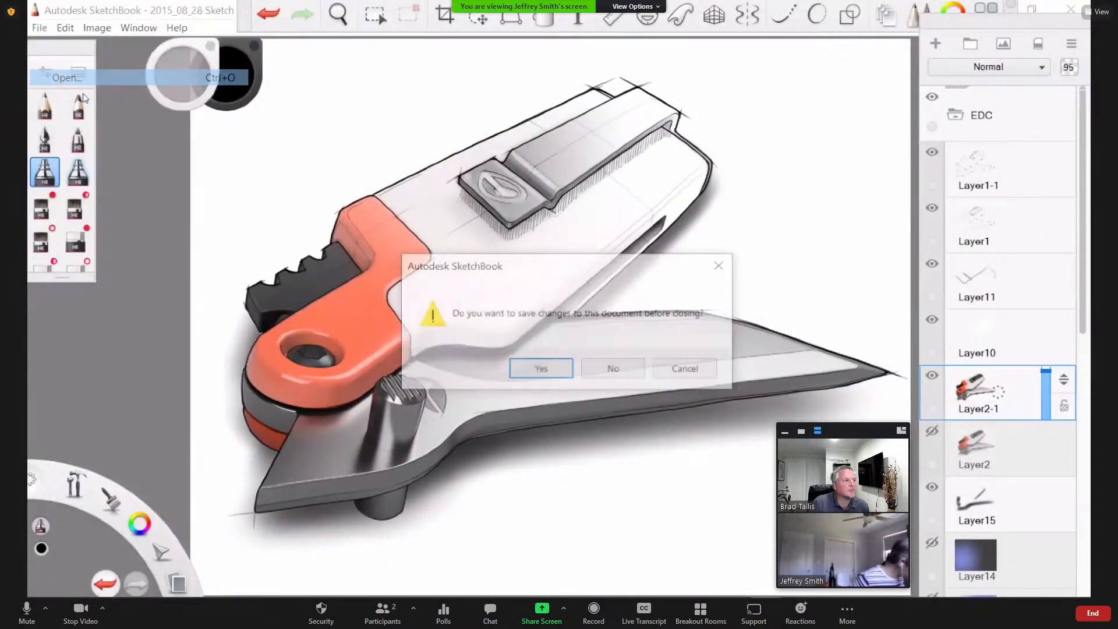
{"action": "left_click", "coordinate": [603, 371]}
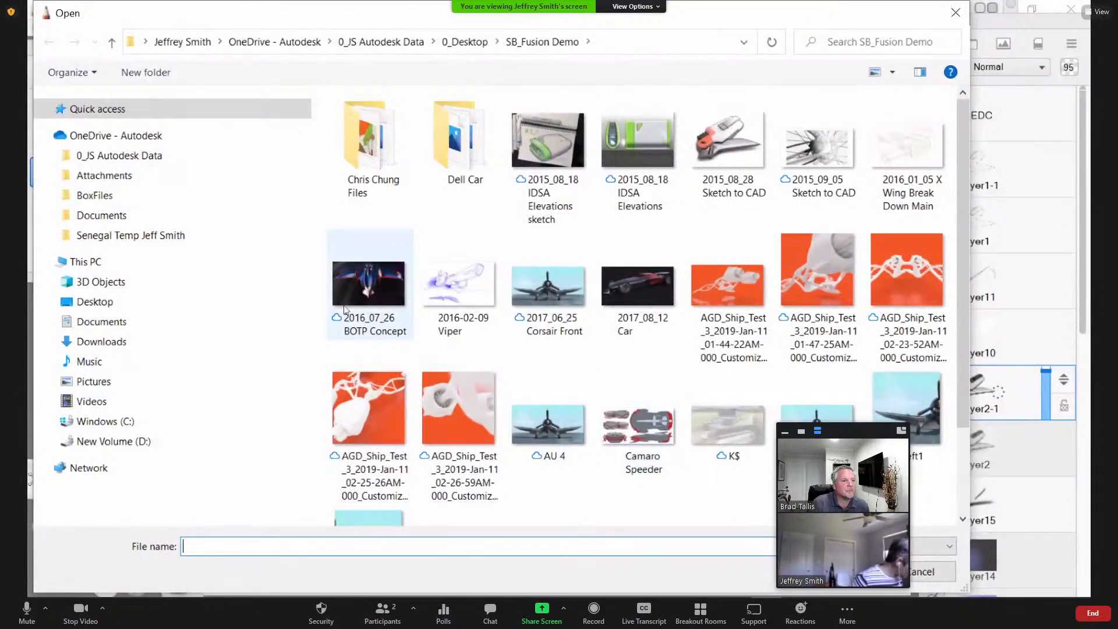
{"action": "right_click", "coordinate": [357, 316]}
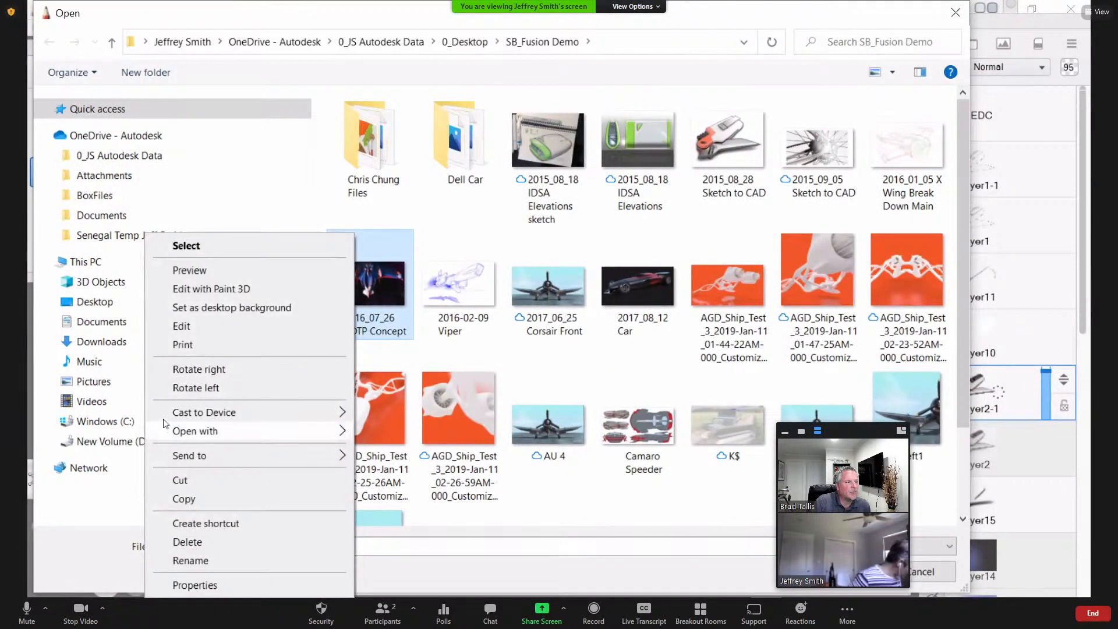
{"action": "left_click", "coordinate": [422, 215]}
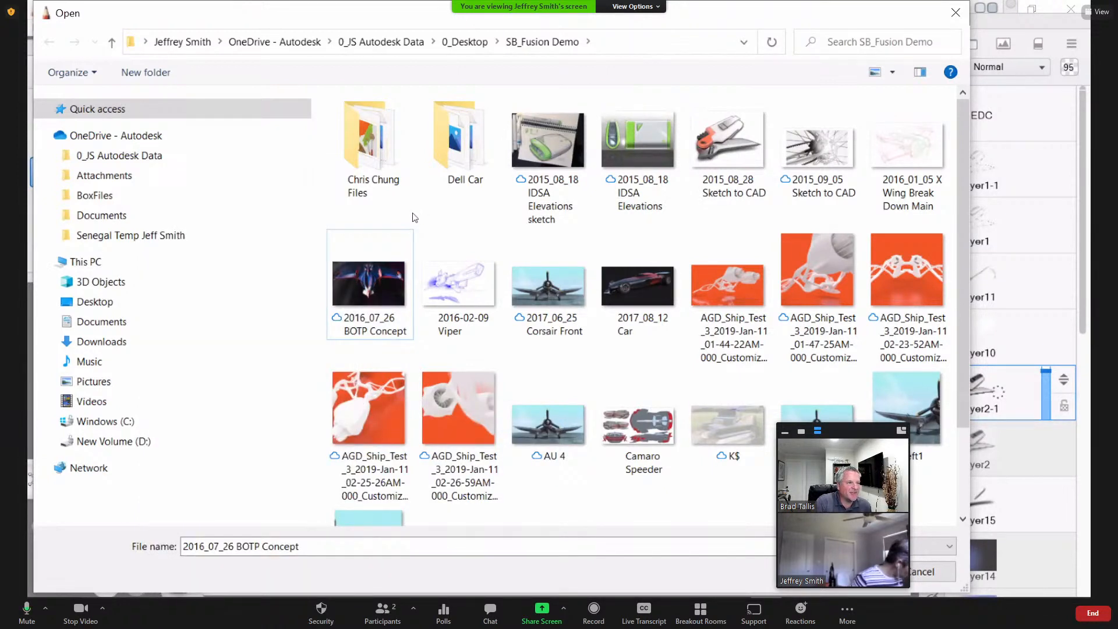
{"action": "left_click", "coordinate": [369, 300]}
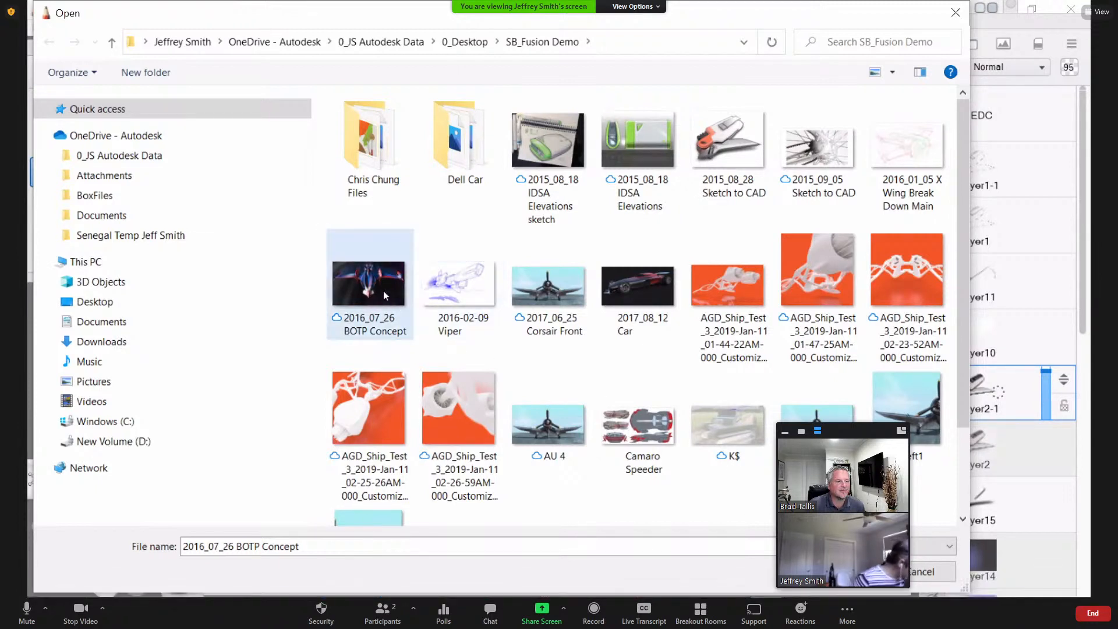
{"action": "left_click", "coordinate": [467, 43]}
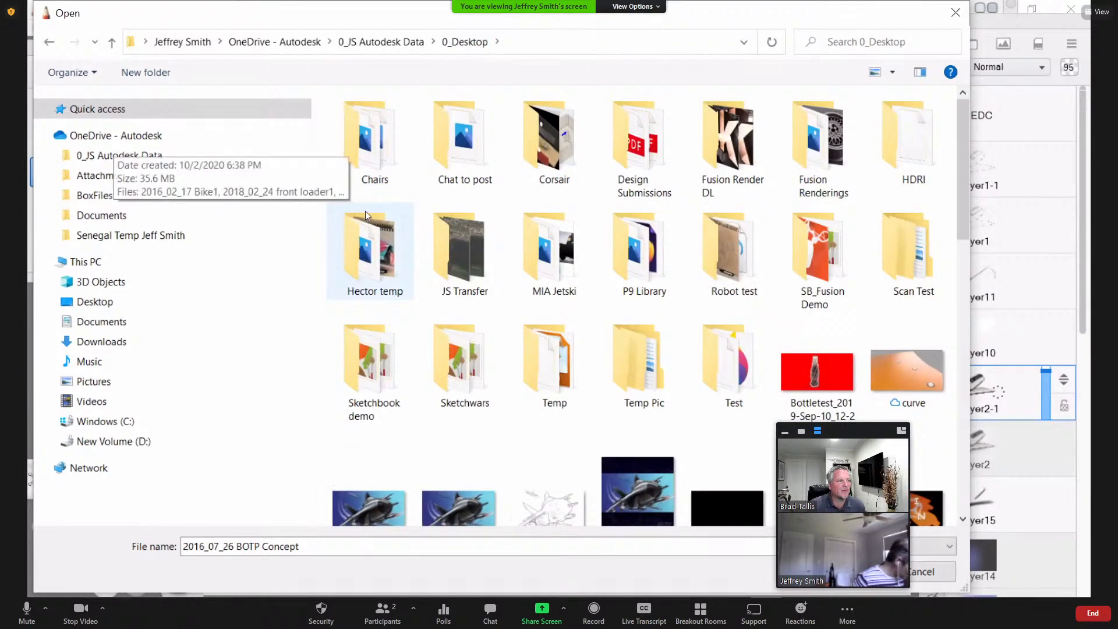
{"action": "left_click", "coordinate": [458, 370]}
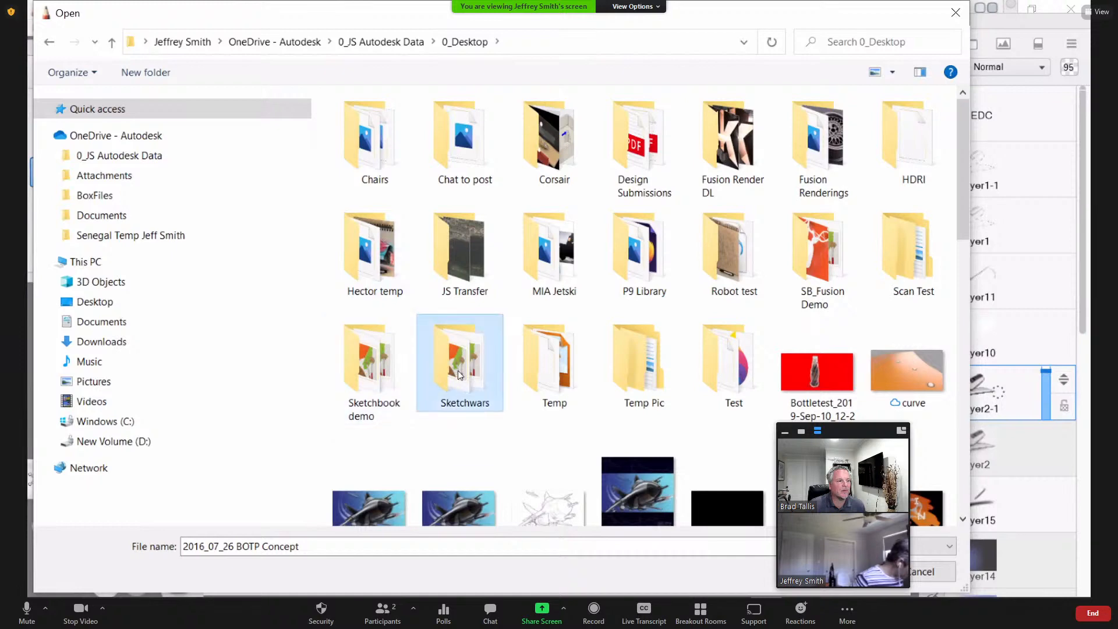
{"action": "double_click", "coordinate": [449, 366]}
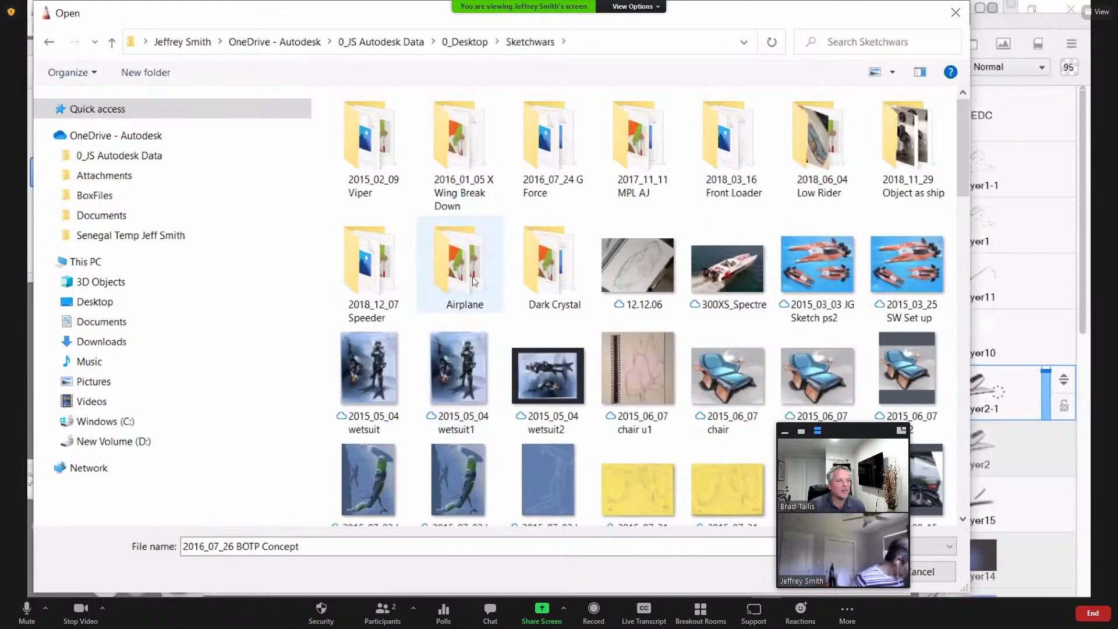
{"action": "left_click", "coordinate": [552, 148]}
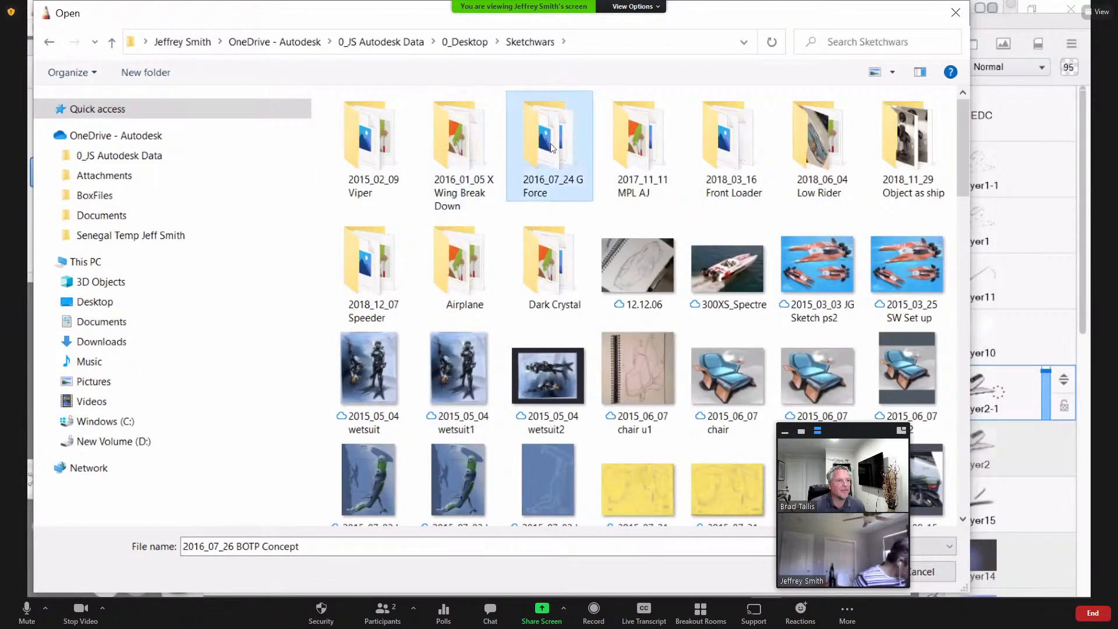
{"action": "double_click", "coordinate": [552, 148]}
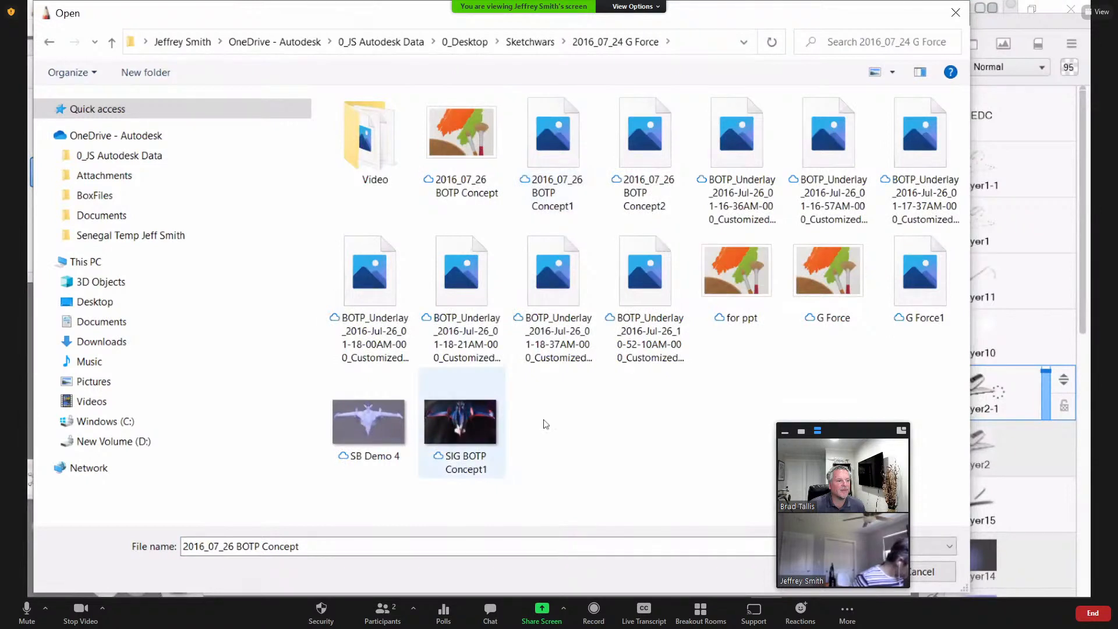
{"action": "left_click", "coordinate": [885, 546]}
{"action": "left_click", "coordinate": [816, 411]}
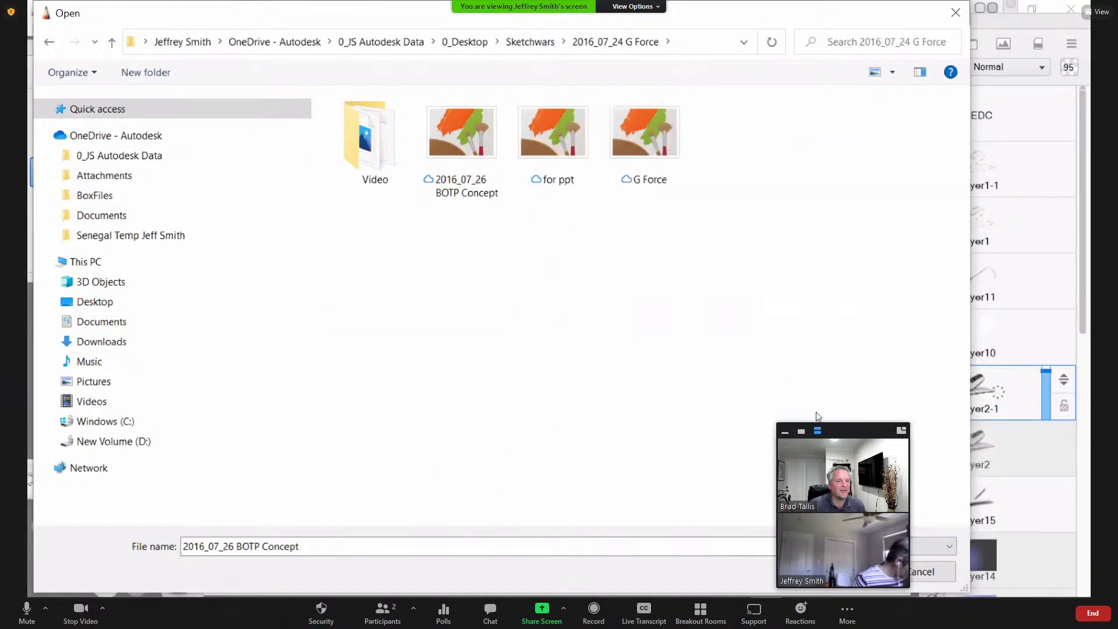
{"action": "left_click", "coordinate": [463, 141]}
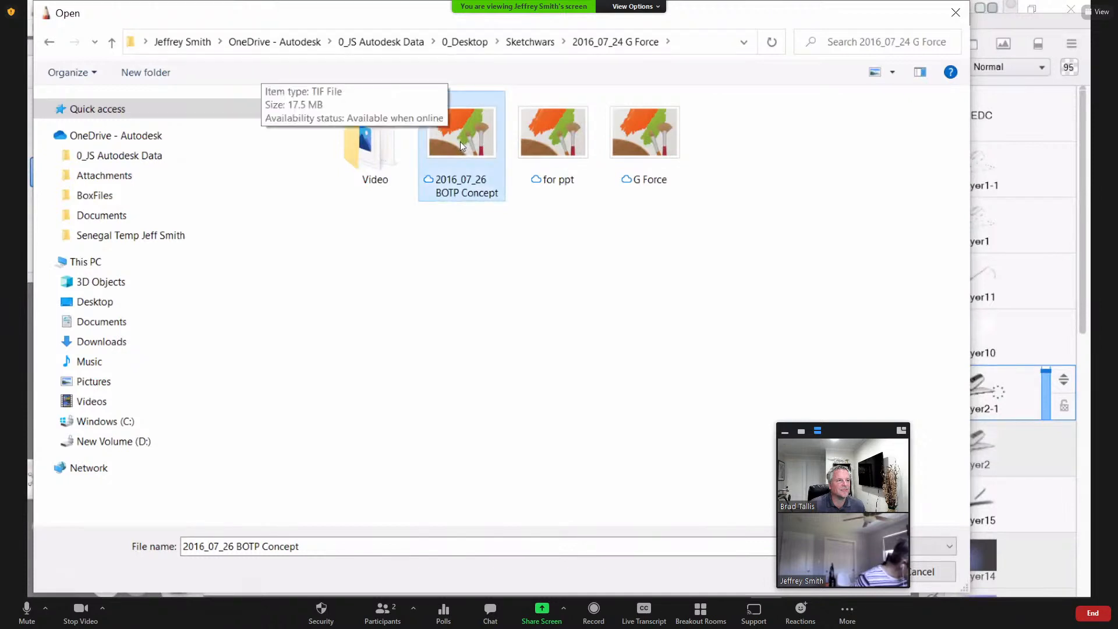
{"action": "double_click", "coordinate": [367, 150]}
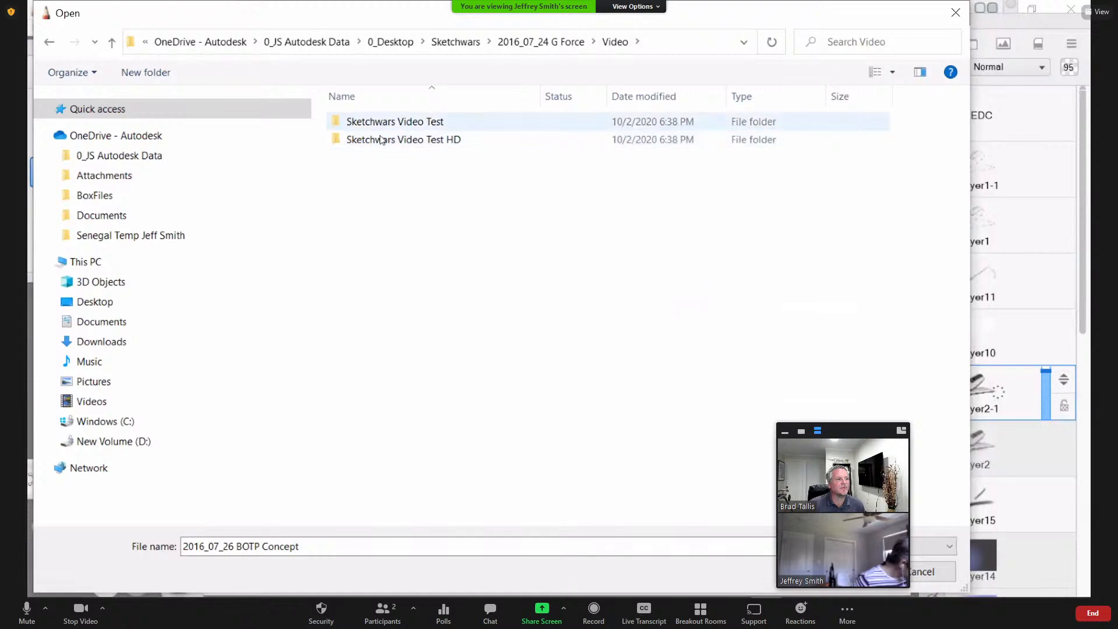
{"action": "double_click", "coordinate": [380, 140]}
{"action": "left_click", "coordinate": [921, 572]}
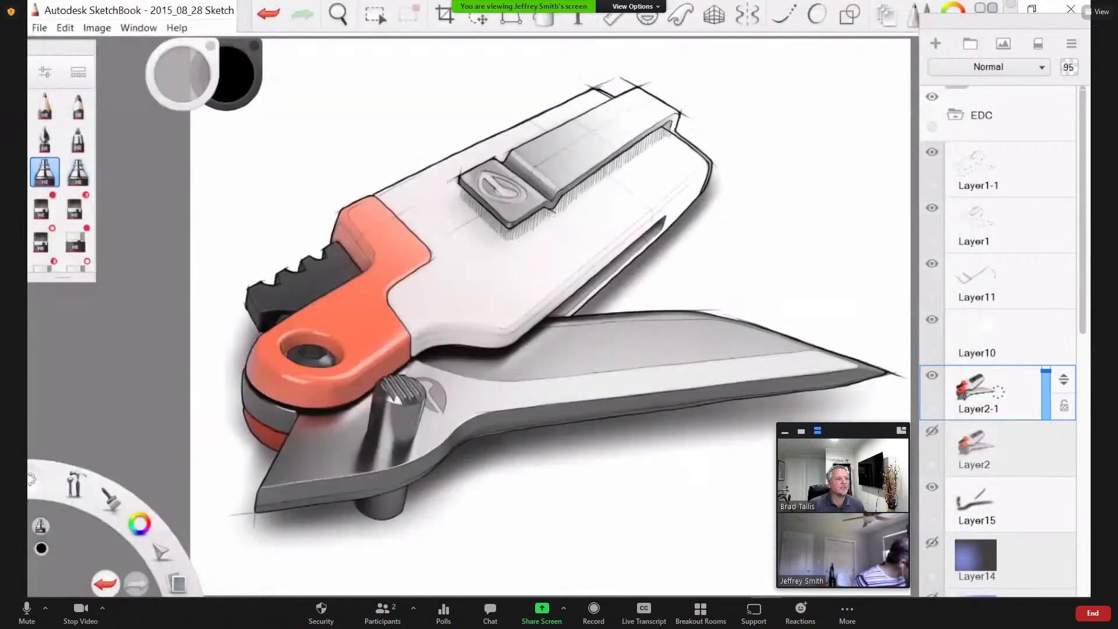
Step: Open the file 2016_01_05 X Wing Break Down Main, discarding the changes to the knife drawing
{"action": "left_click", "coordinate": [39, 27]}
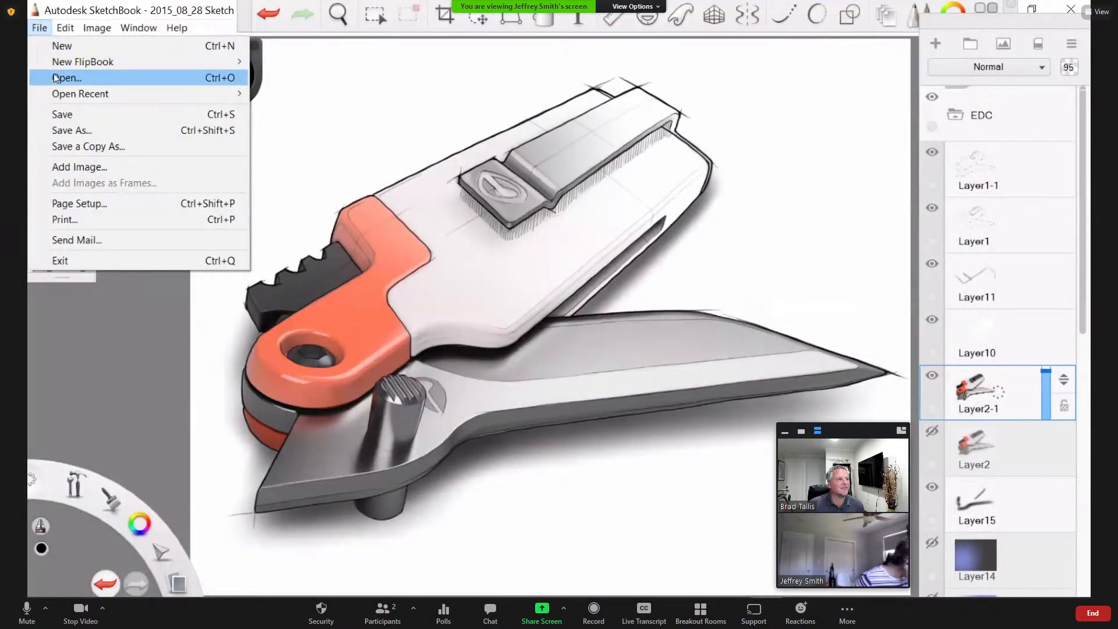
{"action": "left_click", "coordinate": [54, 76]}
{"action": "left_click", "coordinate": [609, 371]}
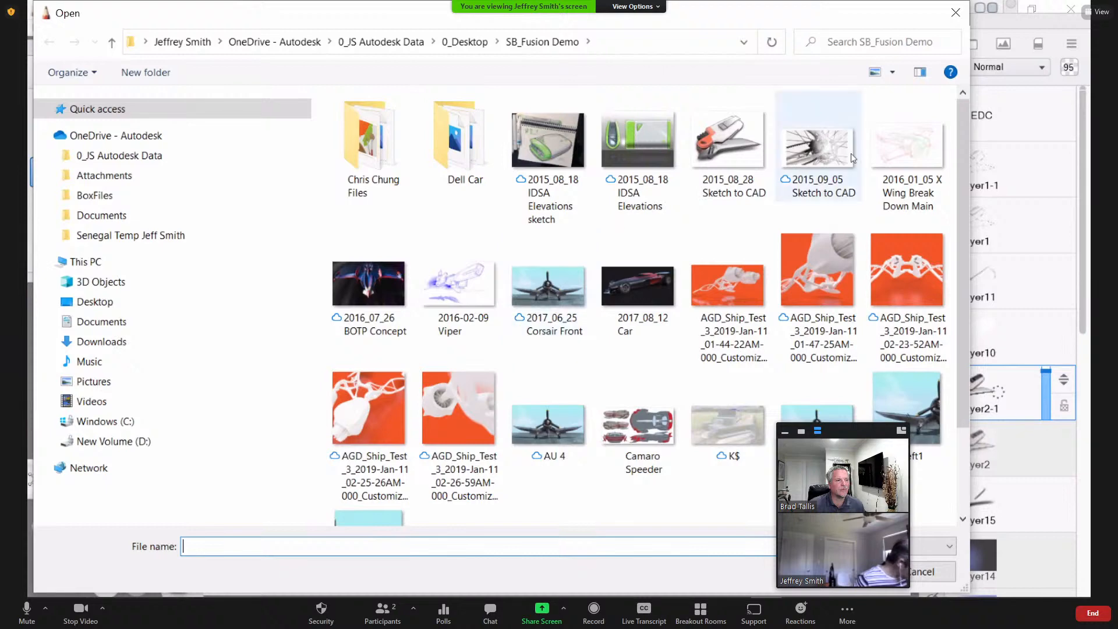
{"action": "double_click", "coordinate": [887, 150]}
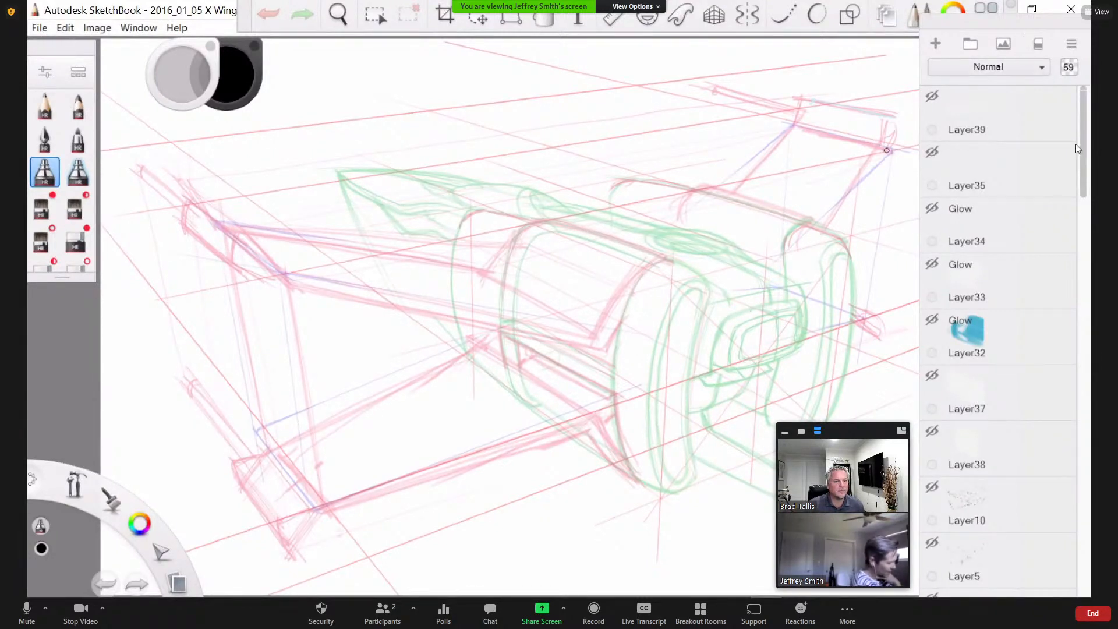
Step: Show the X-wing image on Layer2 in the Underlay group, and replace it with the mirrored version on Layer2-1
{"action": "left_click_drag", "start_coordinate": [1082, 145], "coordinate": [1081, 400]}
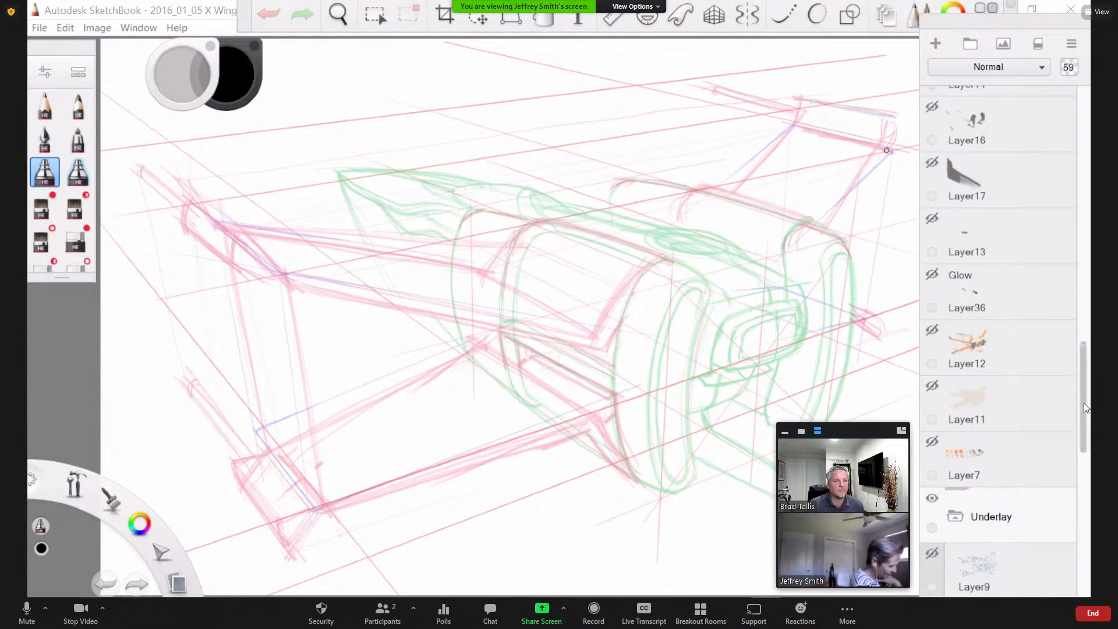
{"action": "left_click_drag", "start_coordinate": [1084, 407], "coordinate": [1084, 451]}
{"action": "left_click", "coordinate": [932, 507]}
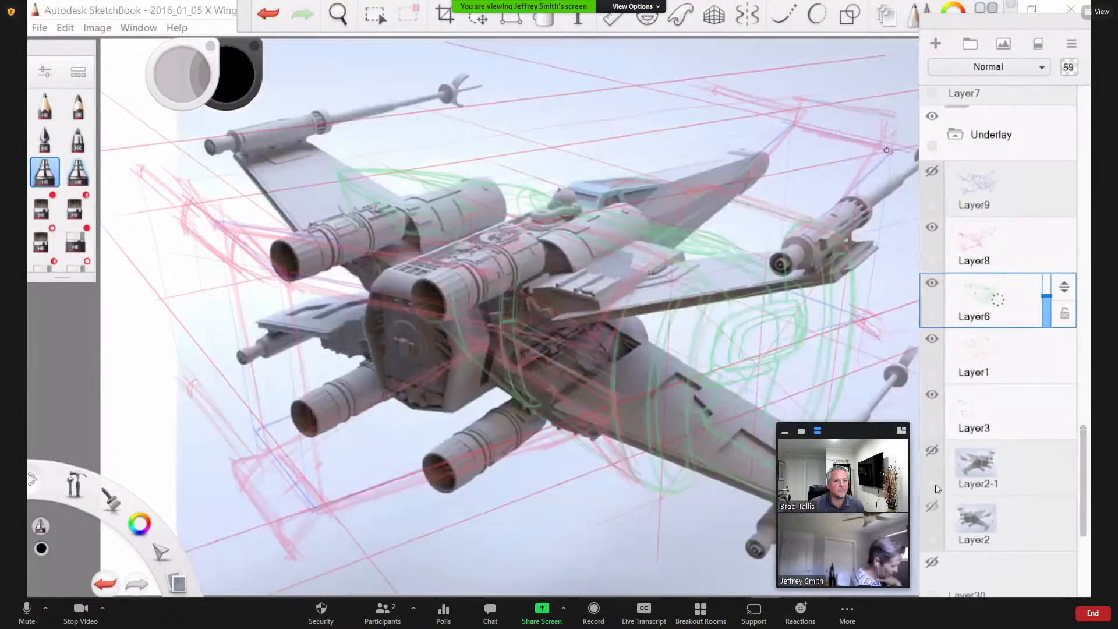
{"action": "left_click", "coordinate": [932, 450]}
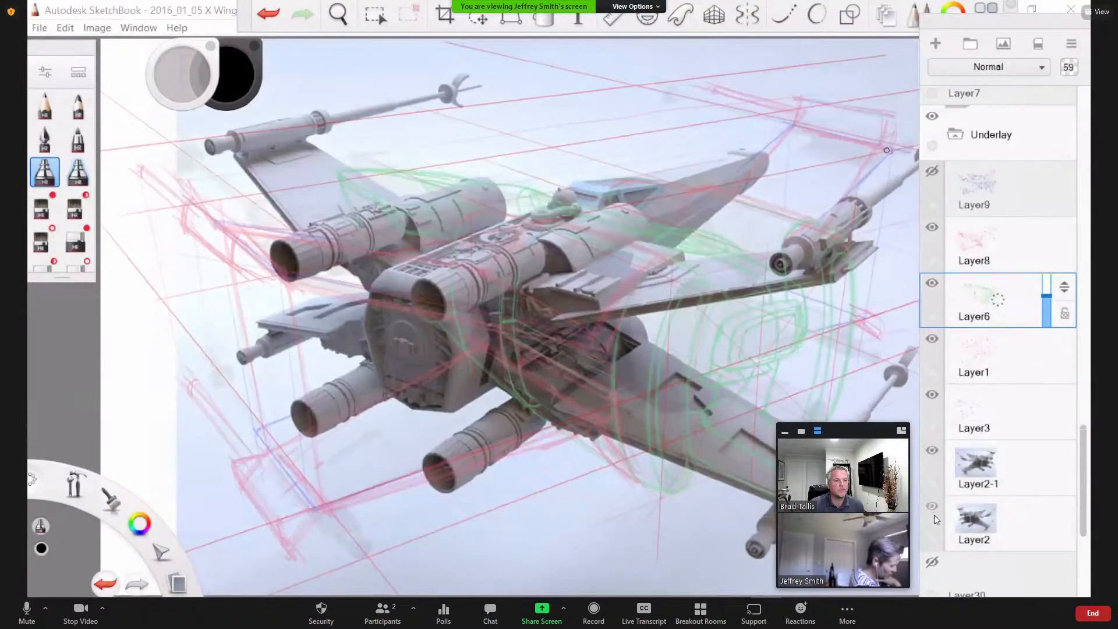
{"action": "left_click", "coordinate": [934, 515]}
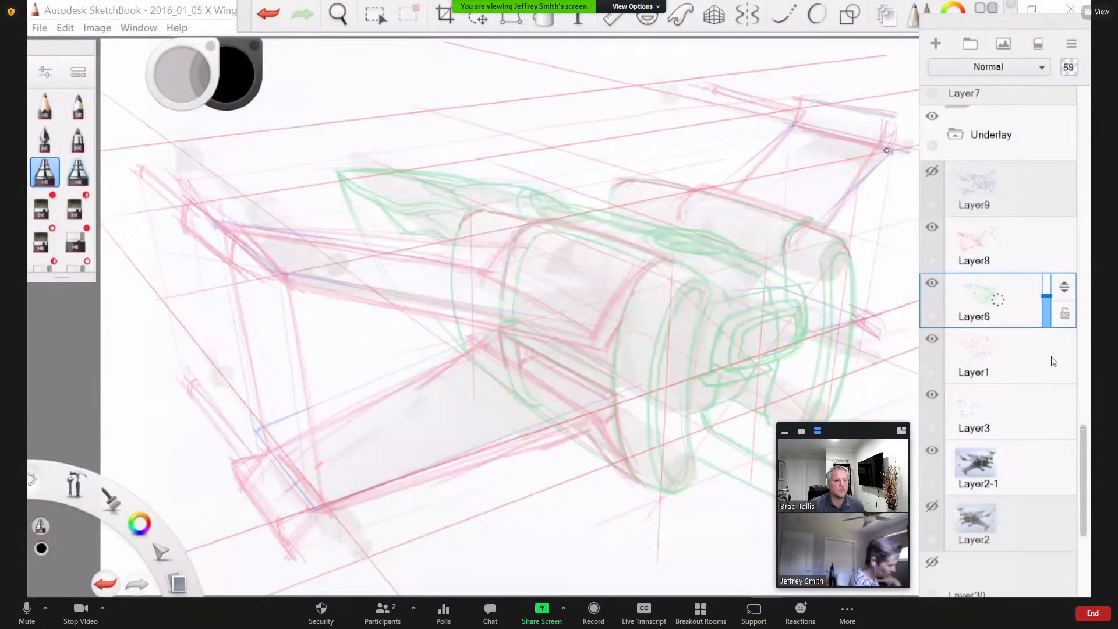
Step: Raise the opacity of Layer2-1 to 100, fade it back to 13 and hide the layer
{"action": "left_click", "coordinate": [1040, 469]}
{"action": "left_click_drag", "start_coordinate": [1047, 481], "coordinate": [1051, 414]}
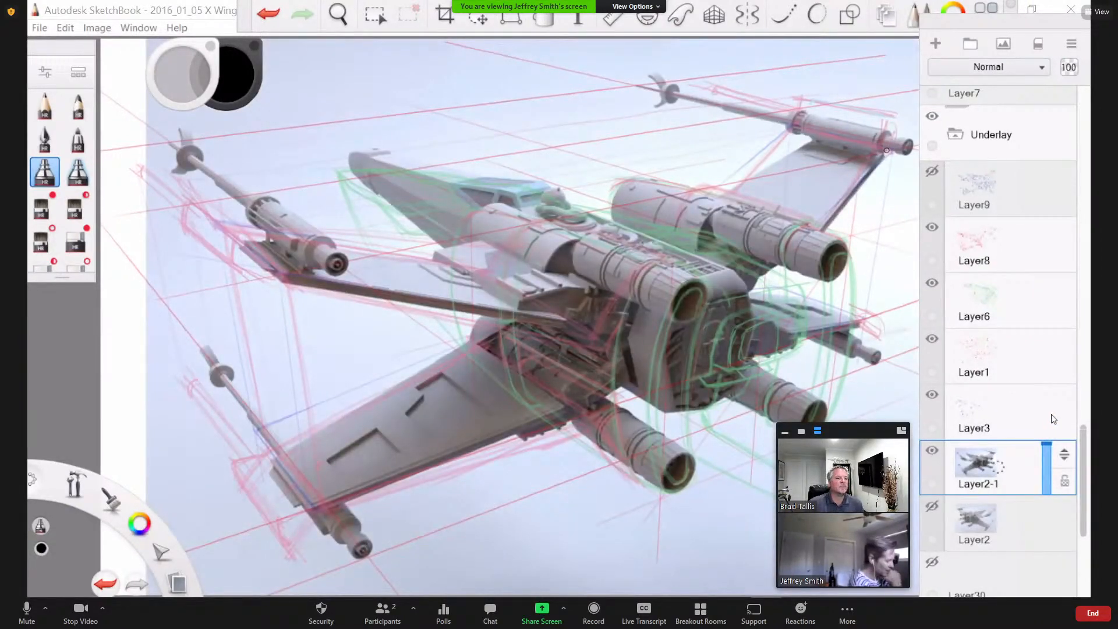
{"action": "left_click", "coordinate": [1046, 471]}
{"action": "left_click_drag", "start_coordinate": [1046, 471], "coordinate": [1046, 495]}
{"action": "left_click", "coordinate": [933, 452]}
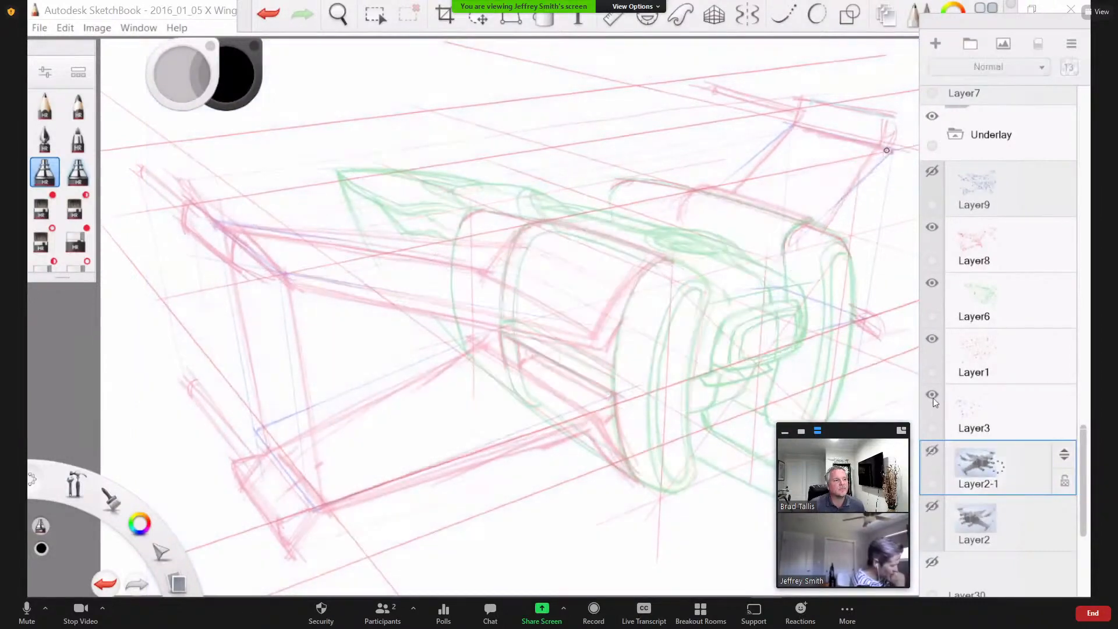
Step: Raise the opacity of Layer3, Layer1, Layer6 and Layer8 to strengthen the perspective and construction lines
{"action": "left_click", "coordinate": [990, 390]}
{"action": "left_click_drag", "start_coordinate": [1046, 424], "coordinate": [1048, 211]}
{"action": "left_click", "coordinate": [1031, 353]}
{"action": "left_click", "coordinate": [1013, 288]}
{"action": "left_click", "coordinate": [1017, 239]}
Step: Show the blue sketch on Layer9 and set its opacity to 100
{"action": "left_click", "coordinate": [1014, 166]}
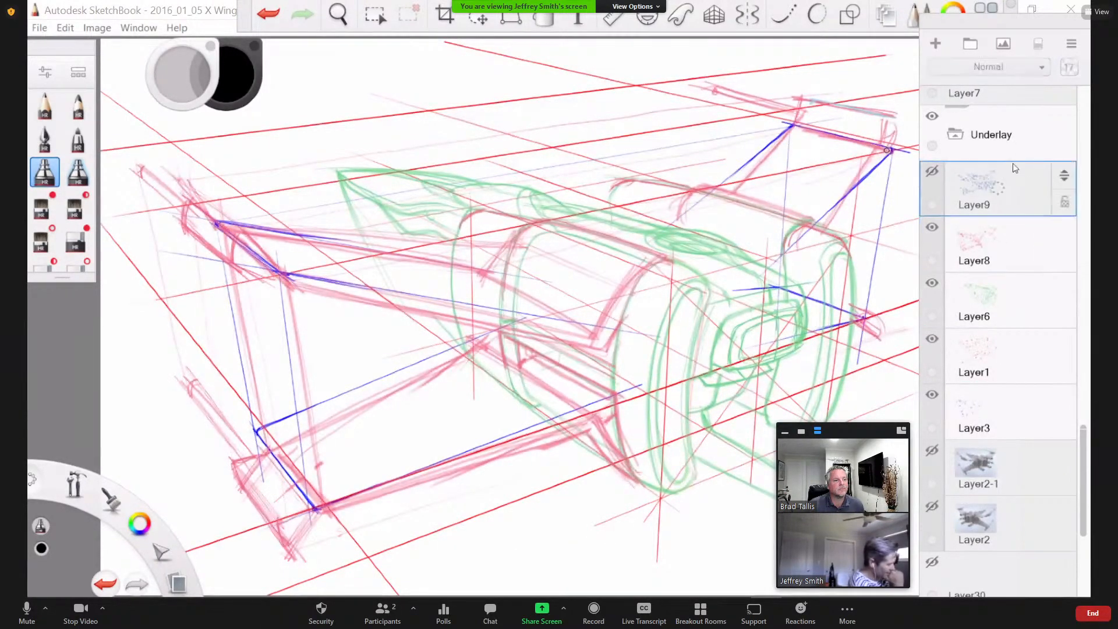
{"action": "left_click", "coordinate": [935, 173]}
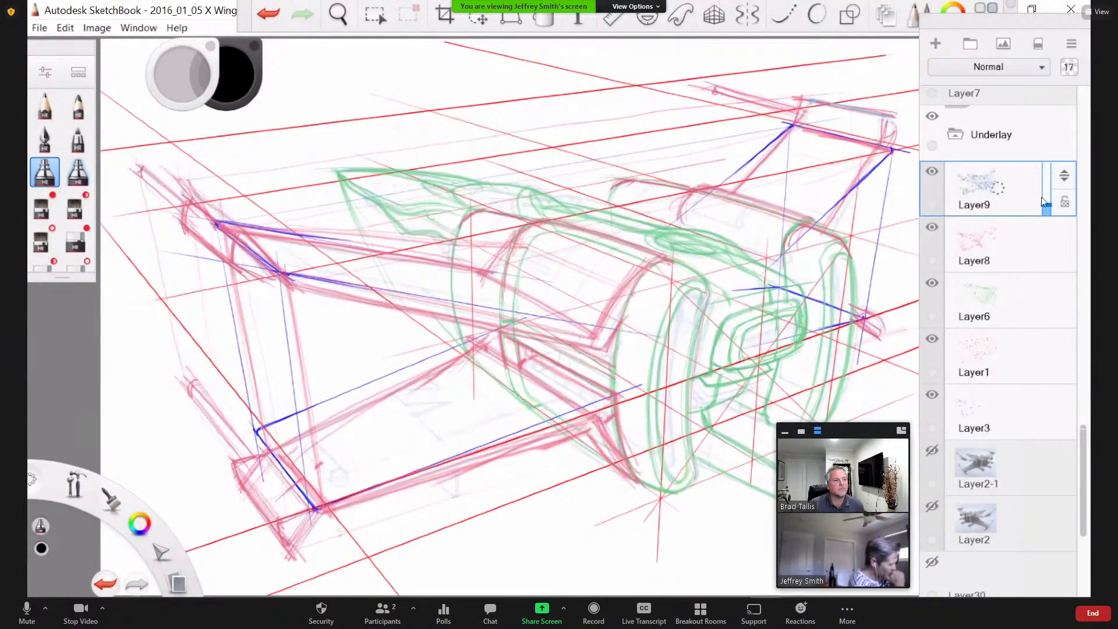
{"action": "left_click_drag", "start_coordinate": [1046, 200], "coordinate": [1043, 146]}
Step: Hide the construction layers Layer8, Layer6, Layer1 and Layer3 so only the blue sketch on Layer9 is left
{"action": "left_click", "coordinate": [932, 226]}
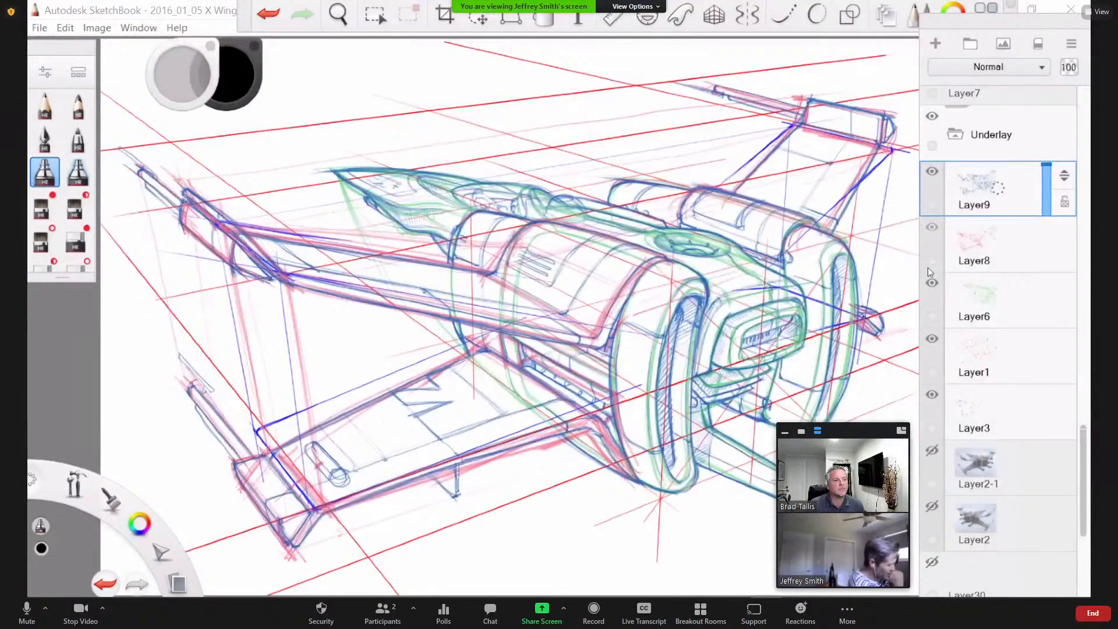
{"action": "left_click", "coordinate": [932, 283]}
{"action": "left_click", "coordinate": [932, 340]}
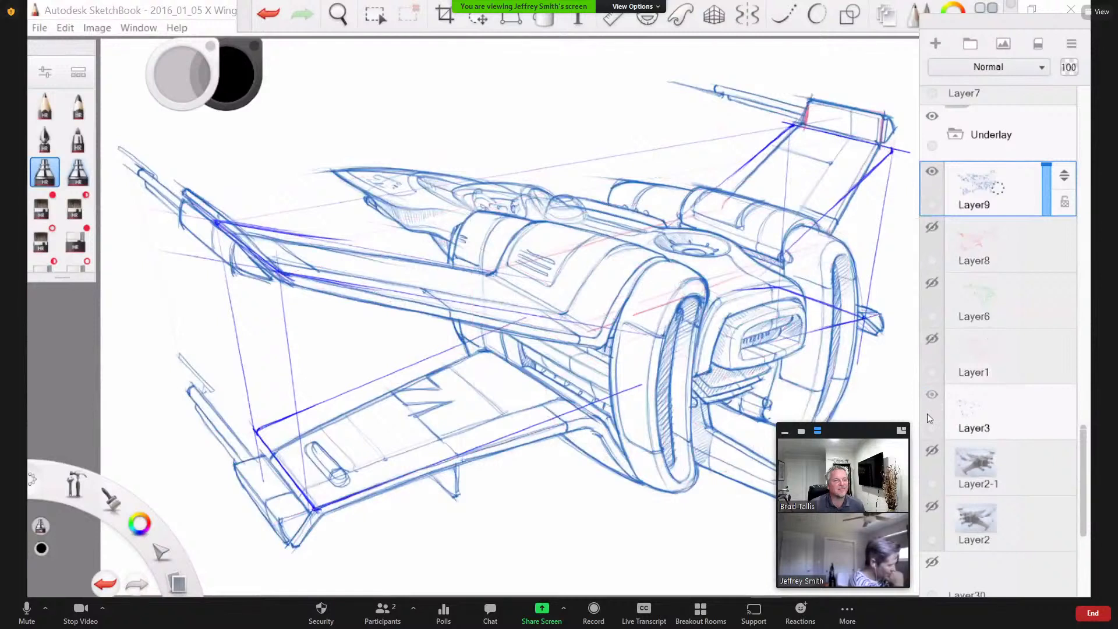
{"action": "left_click", "coordinate": [932, 395]}
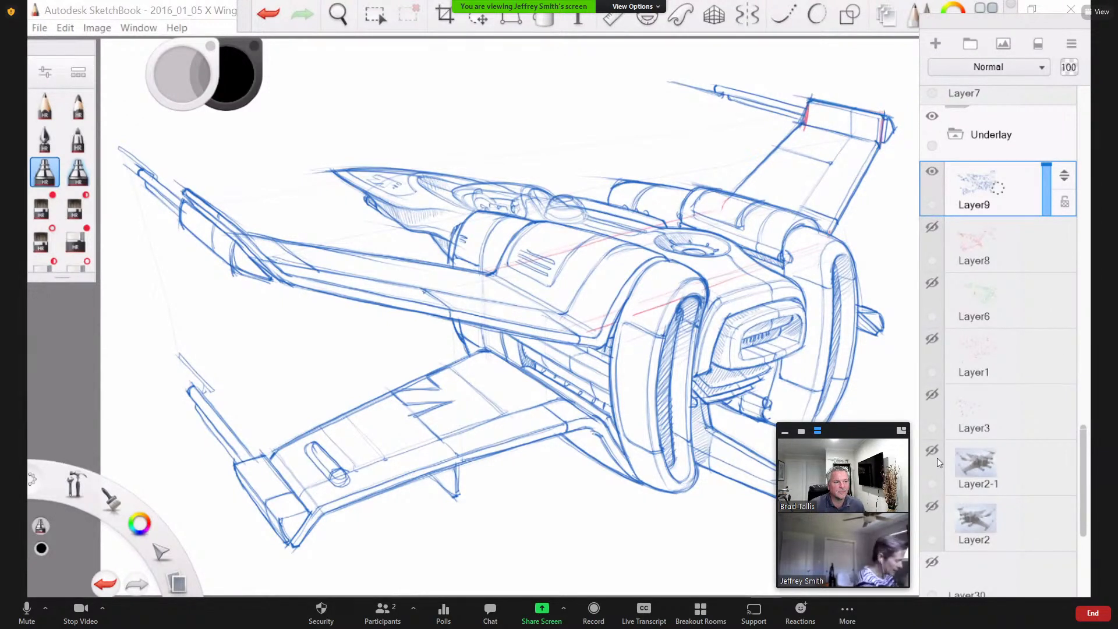
Step: Show the black ink linework on Layer10 and Layer5 over the blue sketch
{"action": "left_click_drag", "start_coordinate": [1082, 431], "coordinate": [1042, 112]}
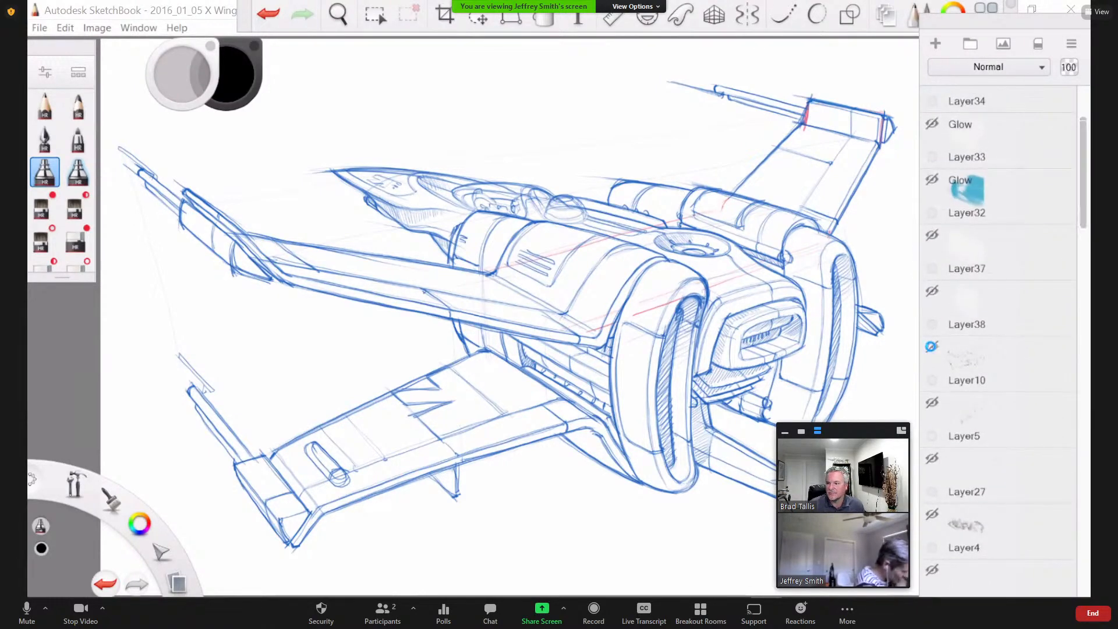
{"action": "left_click", "coordinate": [932, 347]}
{"action": "left_click", "coordinate": [932, 403]}
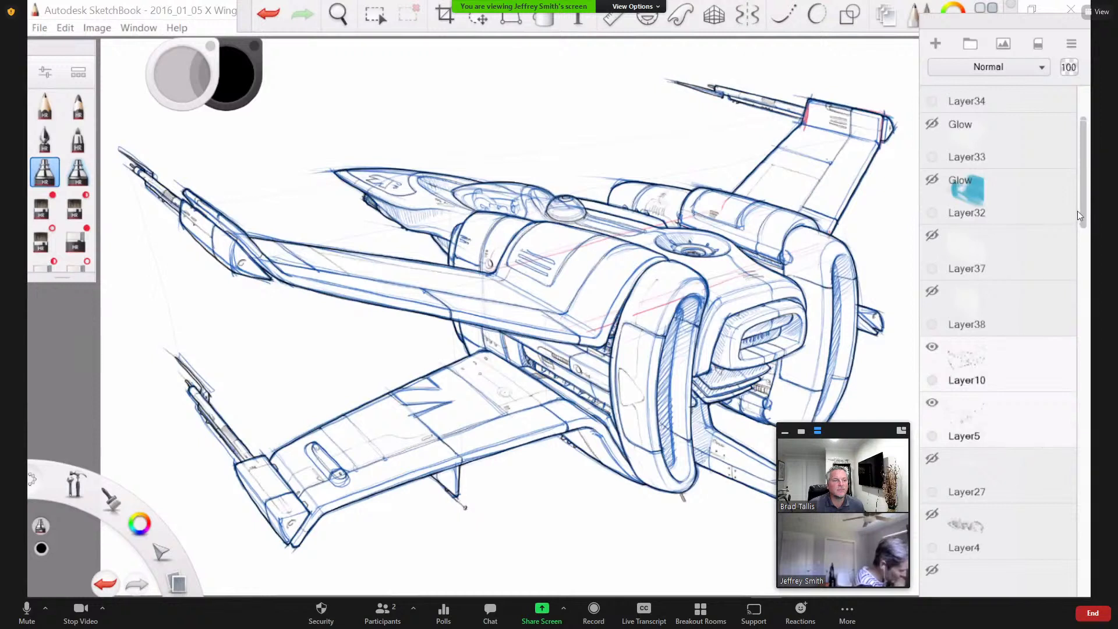
Step: Collapse the Underlay group and hide it to leave only the ink linework
{"action": "left_click_drag", "start_coordinate": [1078, 211], "coordinate": [1068, 530]}
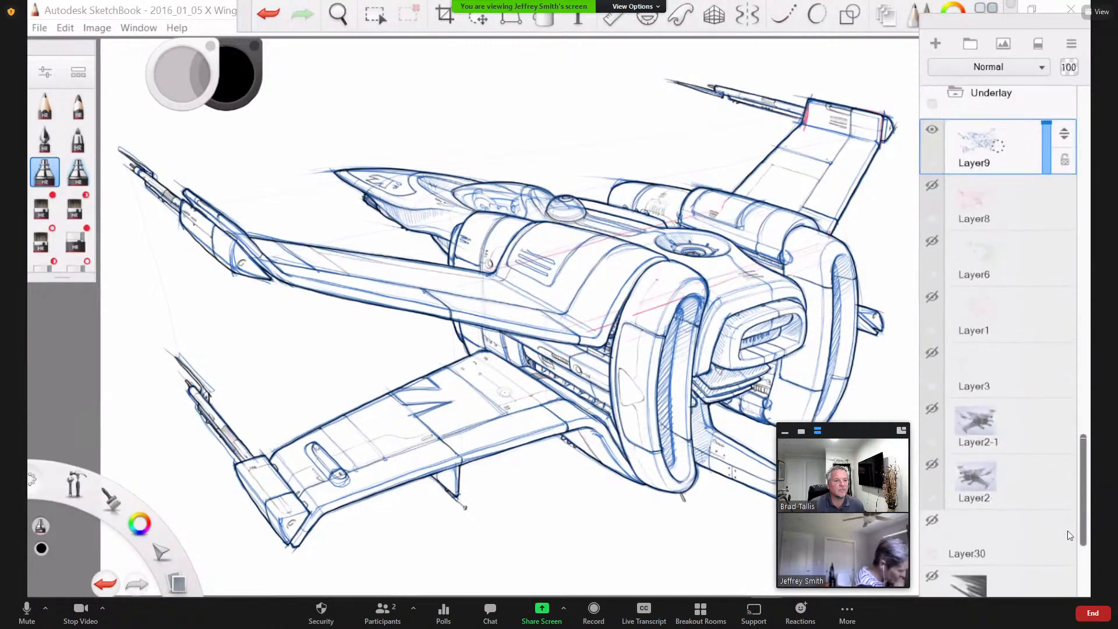
{"action": "scroll", "coordinate": [1068, 523], "scroll_direction": "up", "scroll_amount": 3}
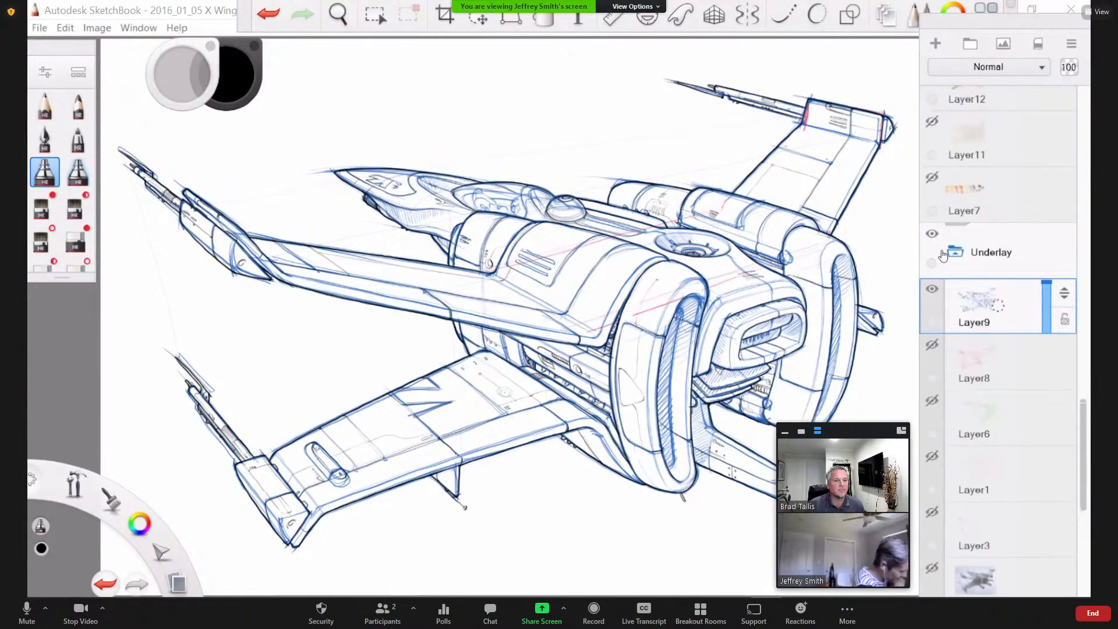
{"action": "left_click", "coordinate": [943, 256]}
{"action": "left_click", "coordinate": [932, 234]}
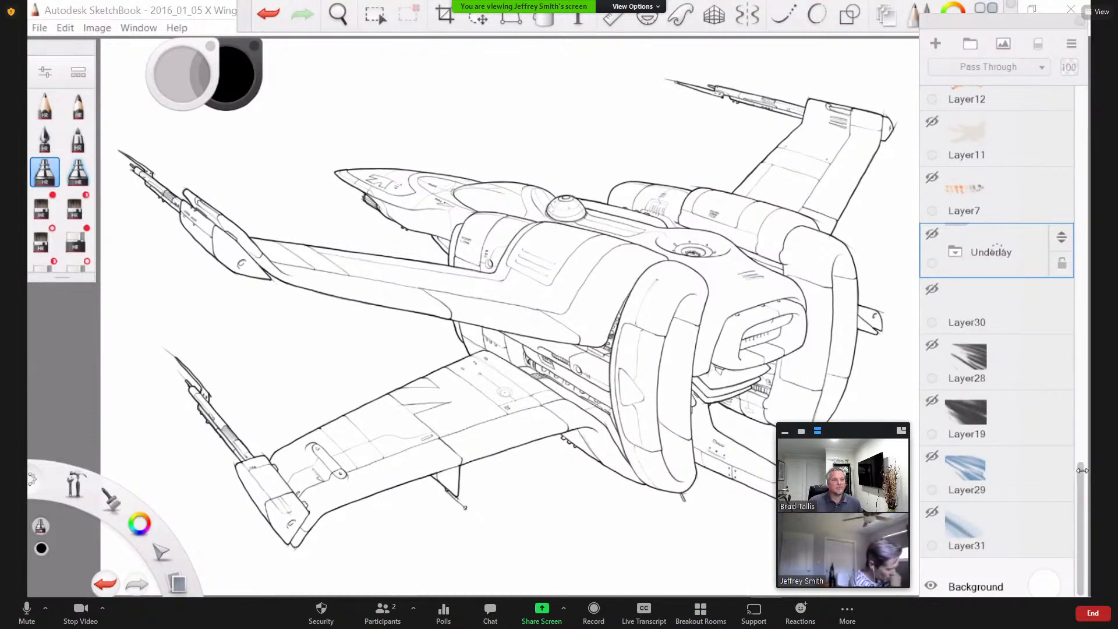
Step: Show the marker colour swatches on Layer7
{"action": "left_click_drag", "start_coordinate": [1079, 474], "coordinate": [1081, 442]}
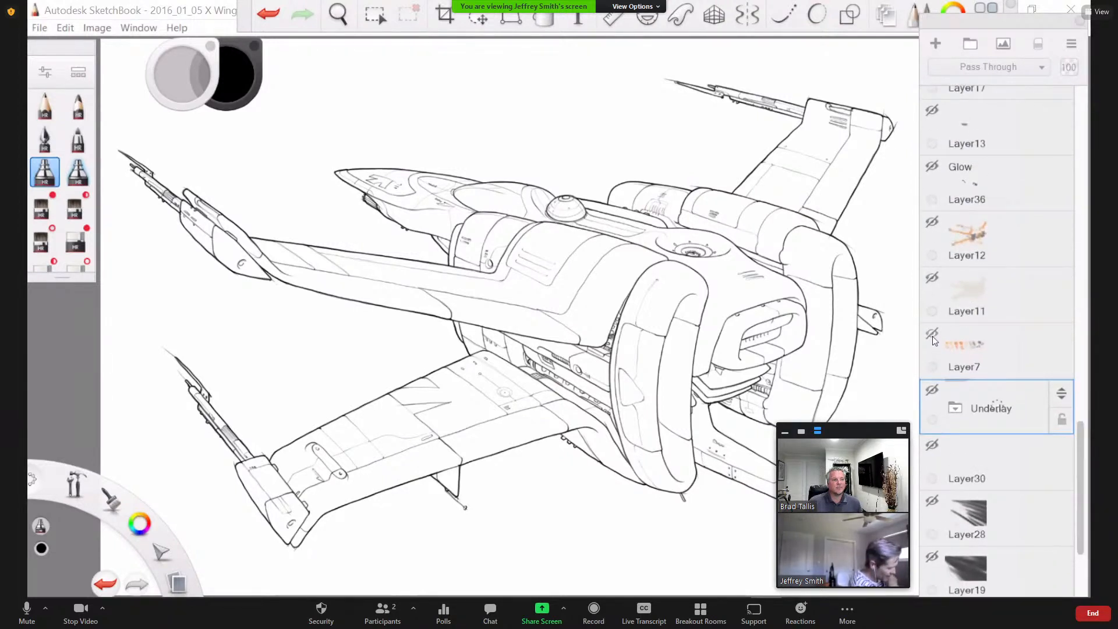
{"action": "left_click", "coordinate": [932, 335]}
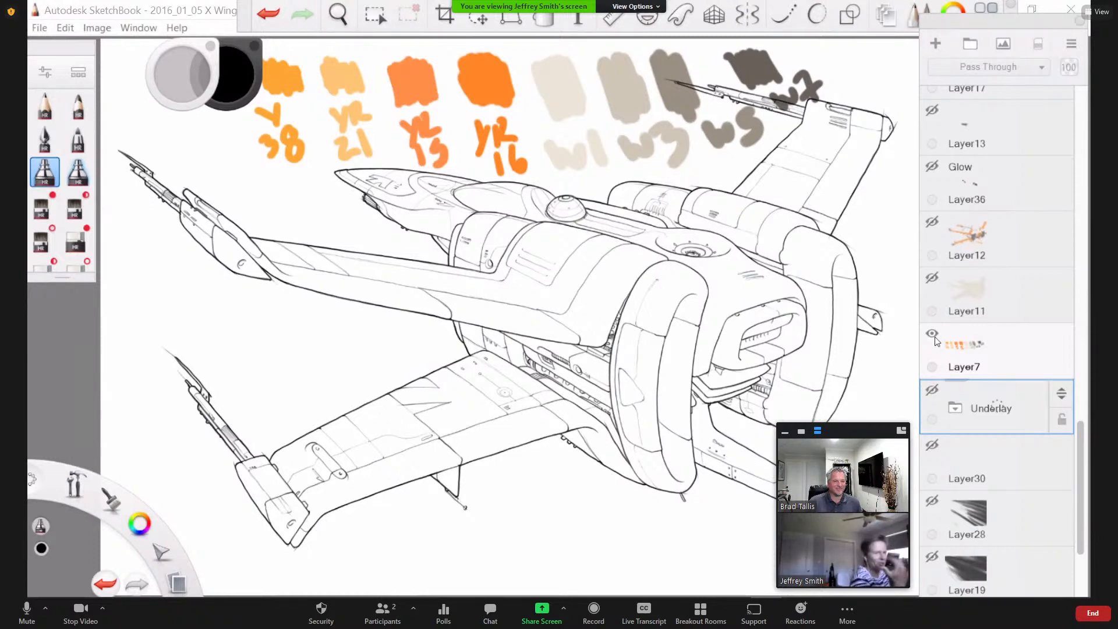
Step: Hide the marker swatches on Layer7 and show the flat colours on Layer11 and Layer12 plus glow layer Layer36
{"action": "left_click", "coordinate": [932, 334]}
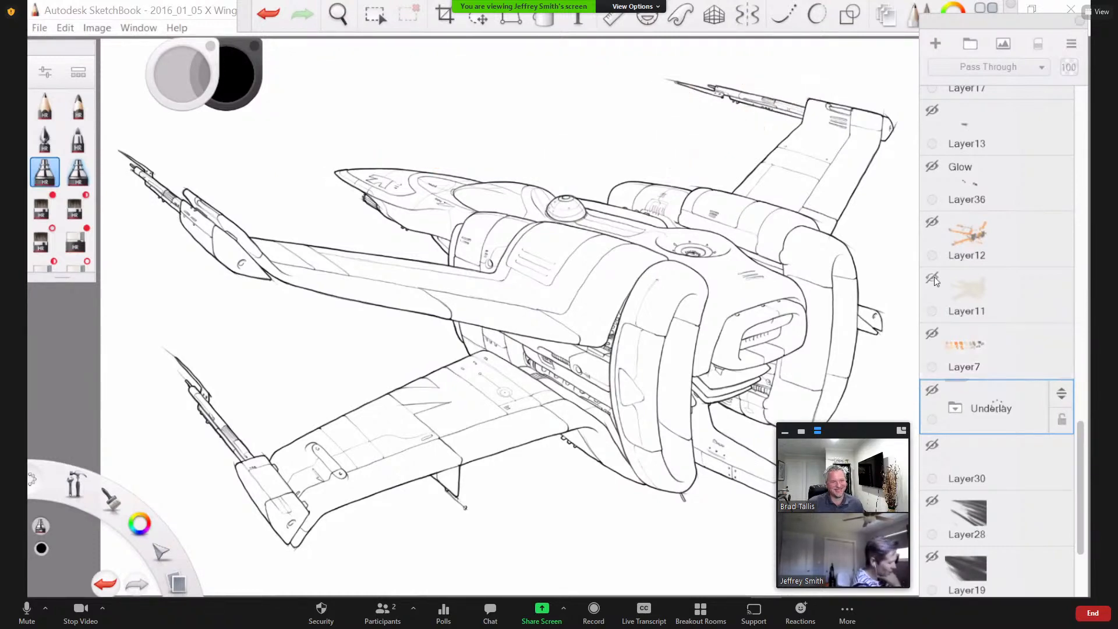
{"action": "left_click", "coordinate": [932, 278]}
{"action": "left_click", "coordinate": [933, 223]}
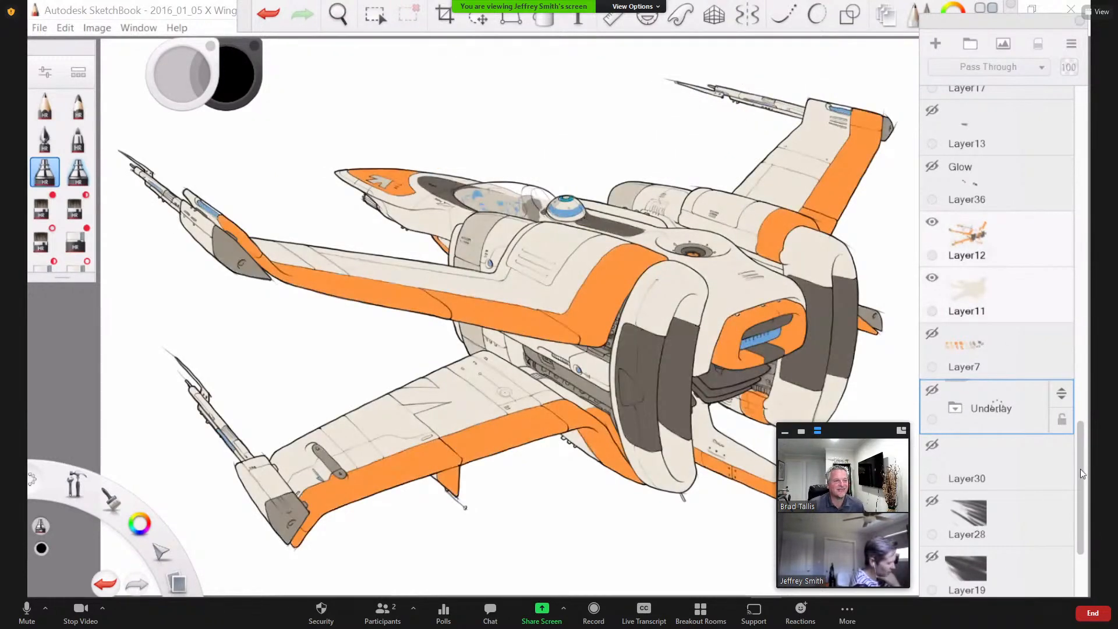
{"action": "scroll", "coordinate": [937, 348], "scroll_direction": "up", "scroll_amount": 3}
{"action": "left_click", "coordinate": [933, 333]}
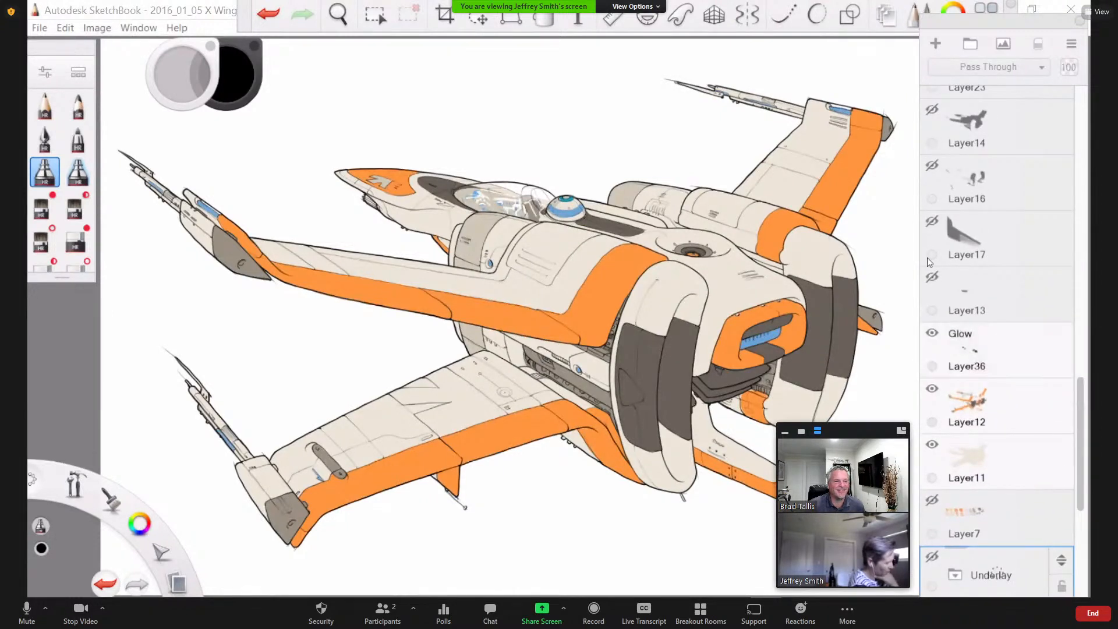
Step: Show the first shading layers, Layer13, Layer17, Layer16 and Layer14, over the ship's flat colours
{"action": "left_click", "coordinate": [932, 276]}
{"action": "left_click", "coordinate": [933, 221]}
{"action": "scroll", "coordinate": [1080, 418], "scroll_direction": "up", "scroll_amount": 4}
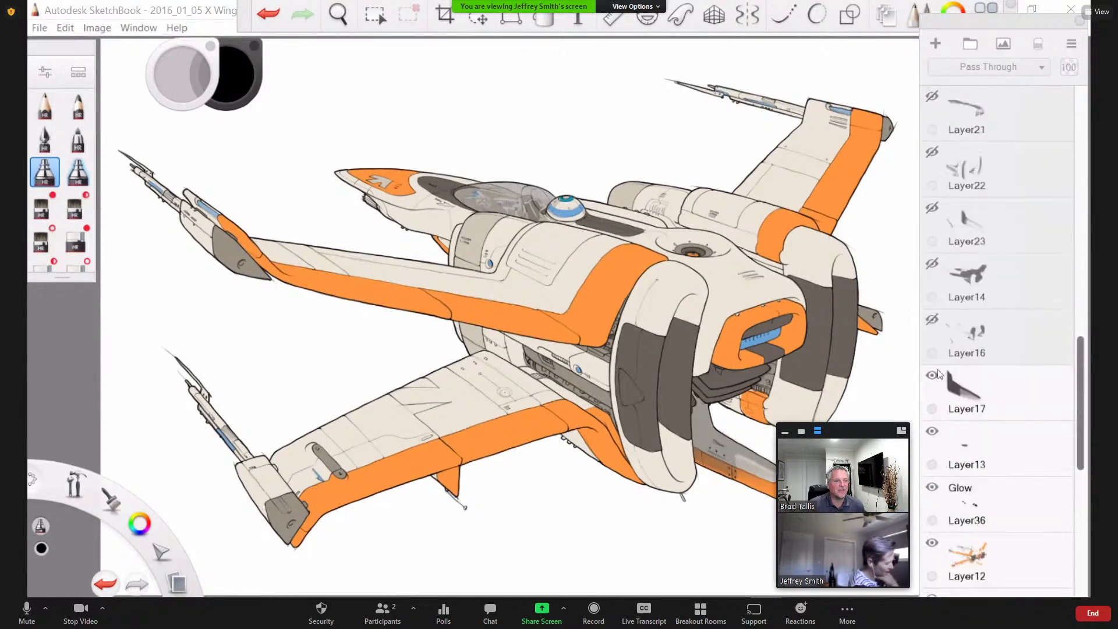
{"action": "left_click", "coordinate": [933, 382]}
{"action": "left_click", "coordinate": [933, 326]}
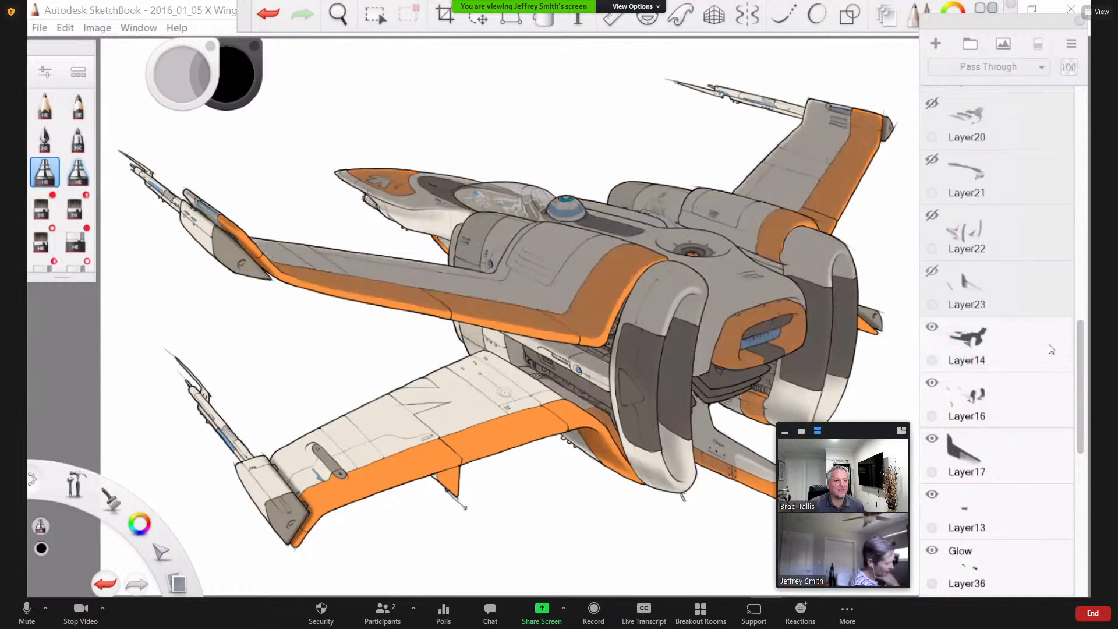
Step: Show the deeper shading on Layer23, Layer22, Layer21, Layer20 and Layer18
{"action": "left_click", "coordinate": [933, 271]}
{"action": "scroll", "coordinate": [1079, 344], "scroll_direction": "up", "scroll_amount": 3}
{"action": "left_click", "coordinate": [933, 377]}
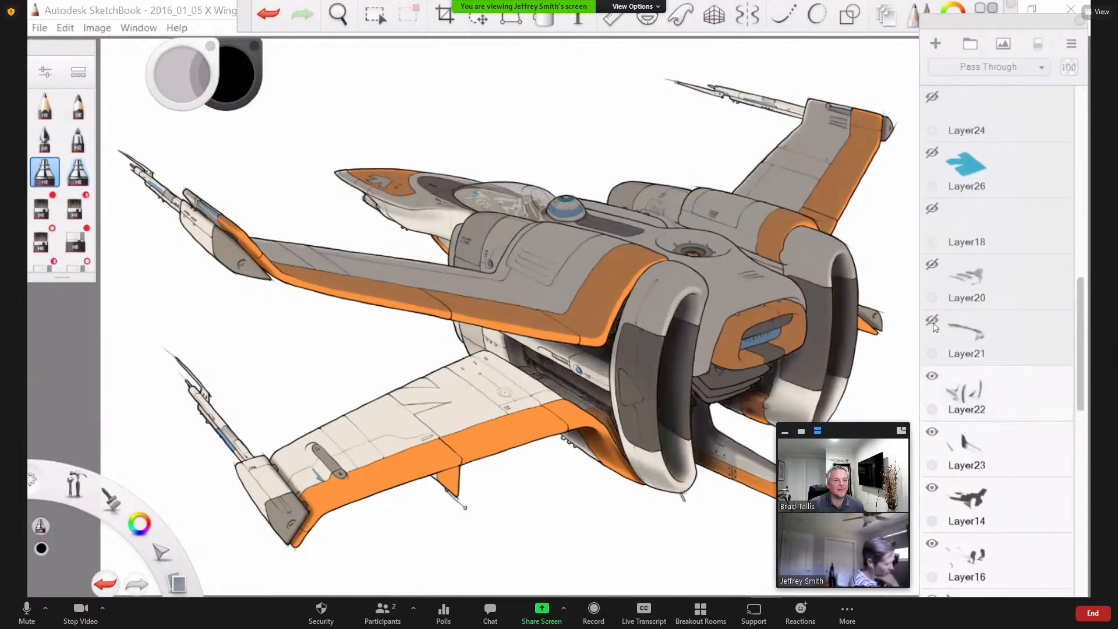
{"action": "left_click", "coordinate": [933, 268]}
{"action": "left_click", "coordinate": [933, 208]}
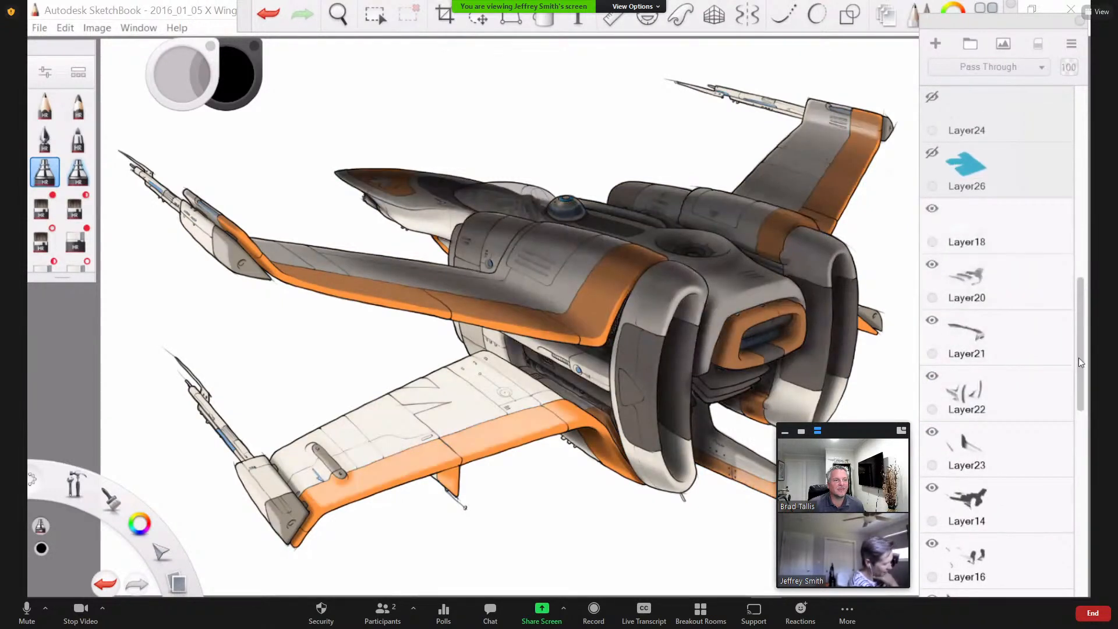
Step: Show the blue wing marking on Layer26 and the detail layers above it, from Layer24 up to Layer27
{"action": "mouse_move", "coordinate": [1079, 358]}
{"action": "left_mouse_down"}
{"action": "mouse_move", "coordinate": [1078, 249]}
{"action": "mouse_move", "coordinate": [1079, 546]}
{"action": "left_mouse_up"}
{"action": "left_click", "coordinate": [930, 266]}
{"action": "left_click", "coordinate": [934, 211]}
{"action": "left_click", "coordinate": [933, 155]}
{"action": "left_click", "coordinate": [933, 245]}
{"action": "left_click", "coordinate": [932, 191]}
{"action": "left_click", "coordinate": [931, 135]}
Step: Show the streaked space background on Layer31, Layer29, Layer19 and Layer28, plus Layer30 above them
{"action": "left_click", "coordinate": [932, 501]}
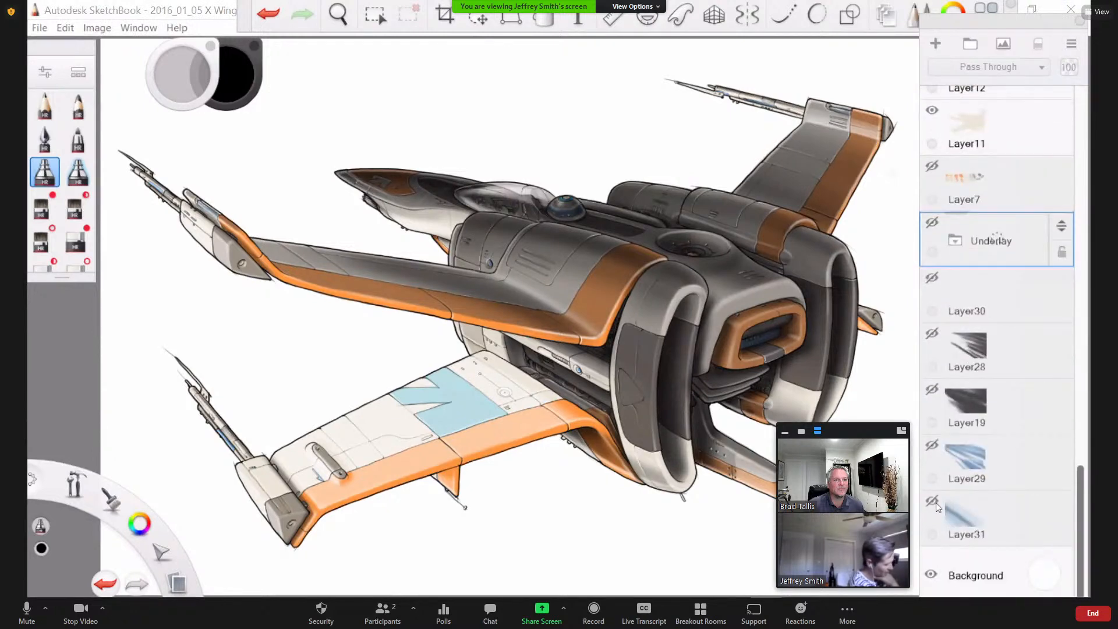
{"action": "left_click", "coordinate": [932, 445]}
{"action": "left_click", "coordinate": [931, 389]}
{"action": "left_click", "coordinate": [932, 333]}
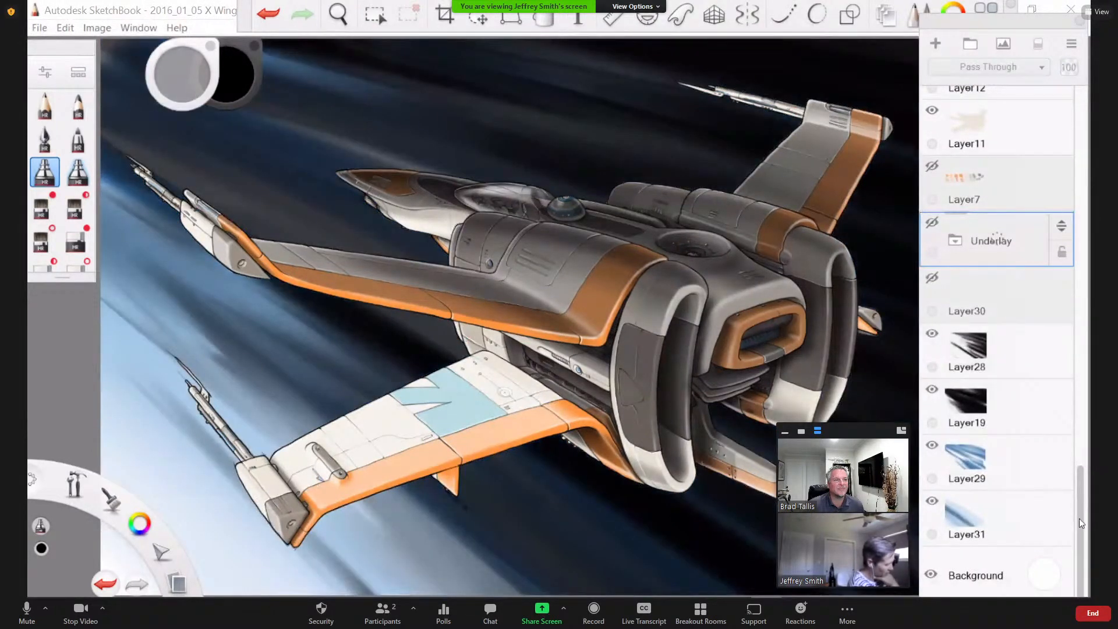
{"action": "left_click_drag", "start_coordinate": [1079, 518], "coordinate": [1078, 477]}
{"action": "left_click", "coordinate": [933, 435]}
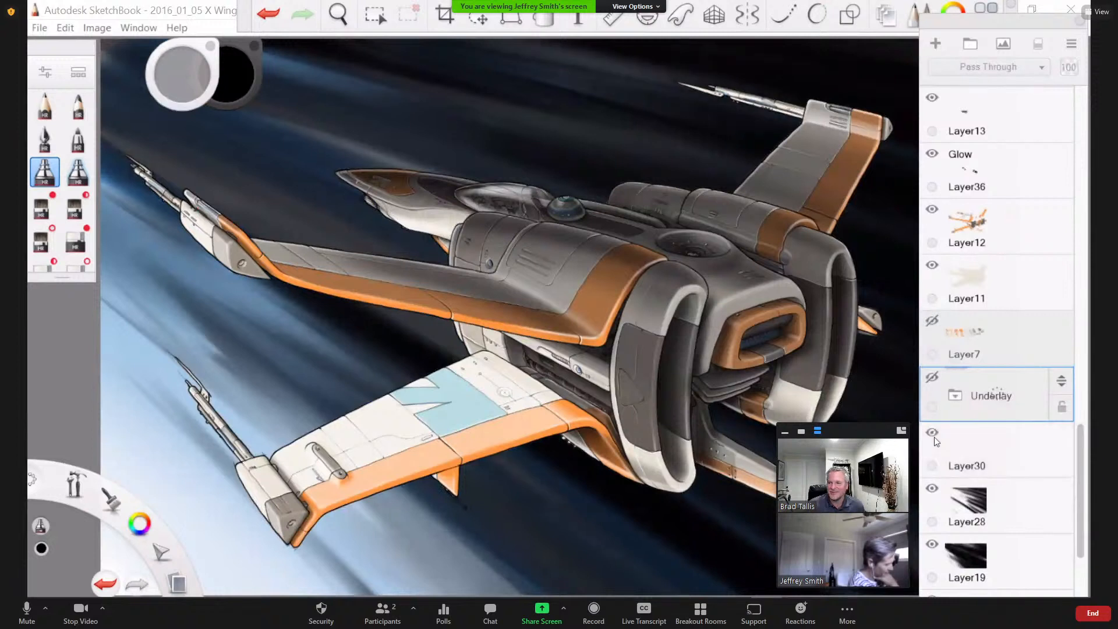
Step: Show Layer38, Layer37, the engine glow layers Layer32, Layer33 and Layer34, and Layer39 at the top of the stack
{"action": "left_click_drag", "start_coordinate": [1078, 478], "coordinate": [1043, 160]}
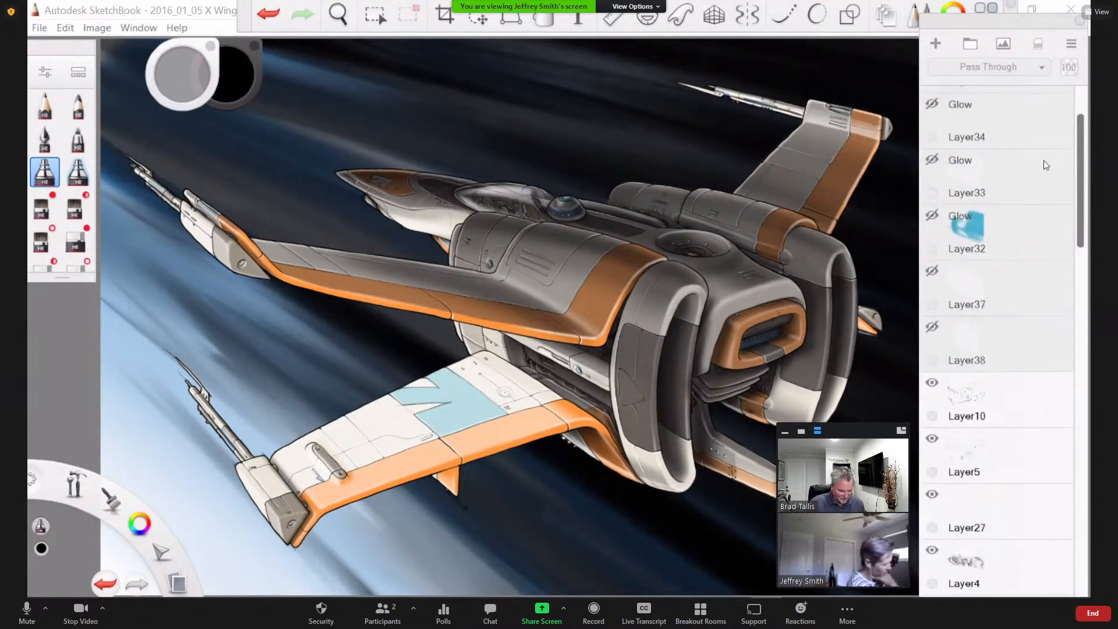
{"action": "left_click", "coordinate": [932, 271]}
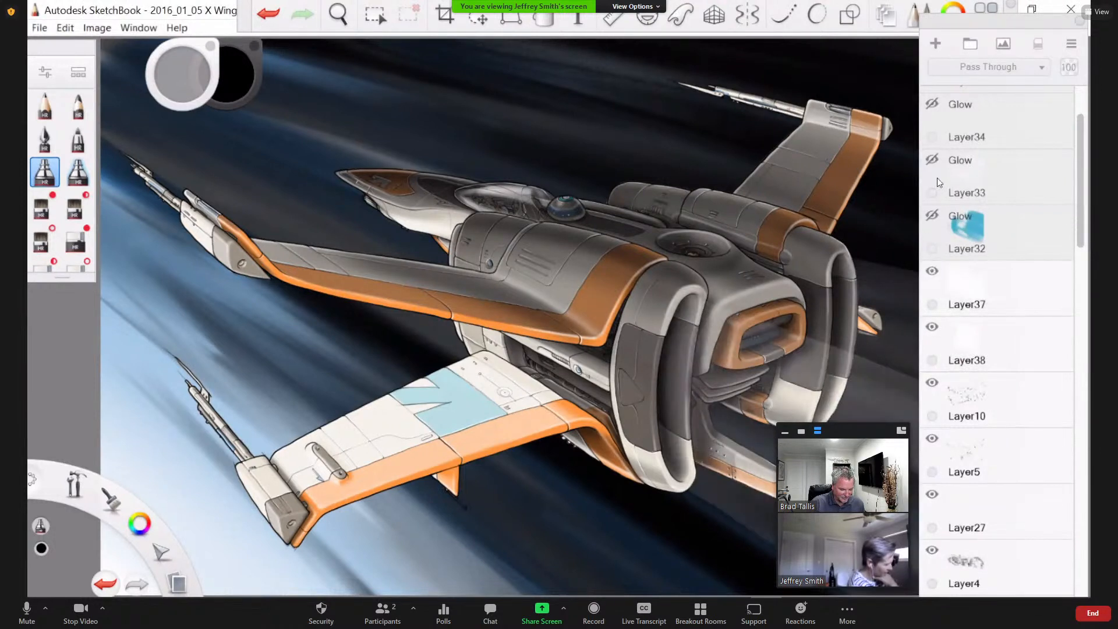
{"action": "left_click", "coordinate": [931, 215]}
{"action": "left_click", "coordinate": [932, 159]}
{"action": "left_click", "coordinate": [932, 103]}
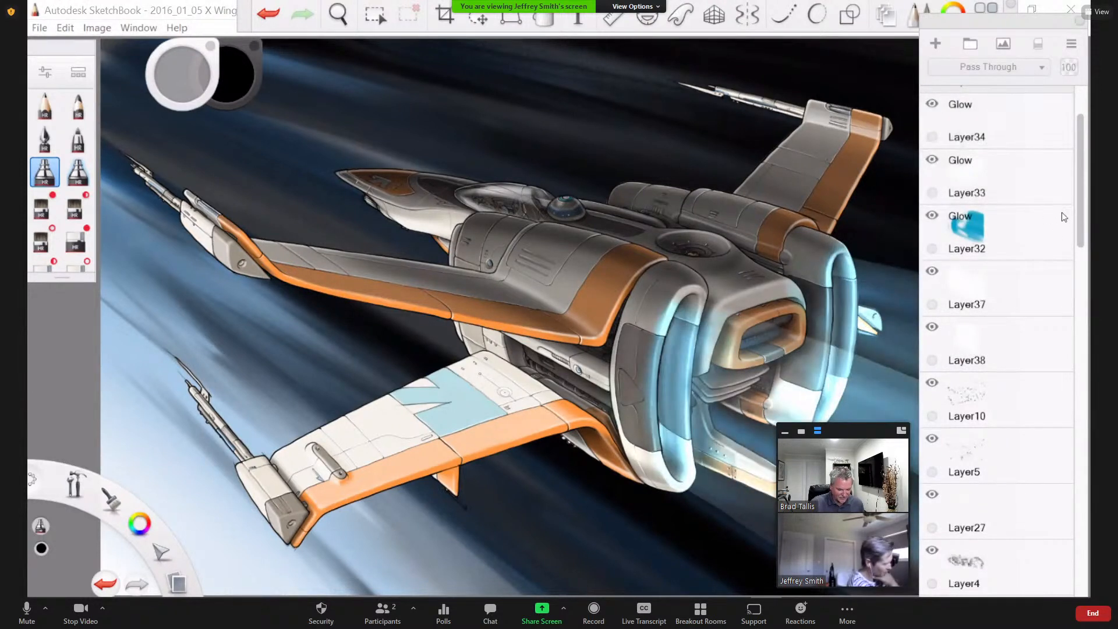
{"action": "scroll", "coordinate": [1079, 204], "scroll_direction": "up", "scroll_amount": 3}
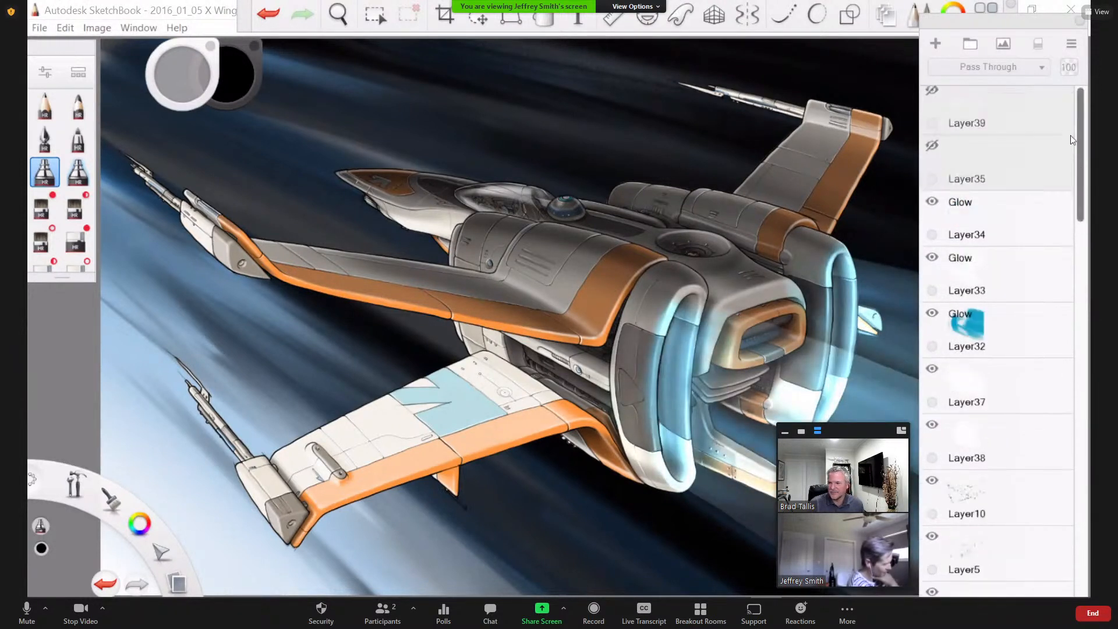
{"action": "left_click", "coordinate": [932, 94]}
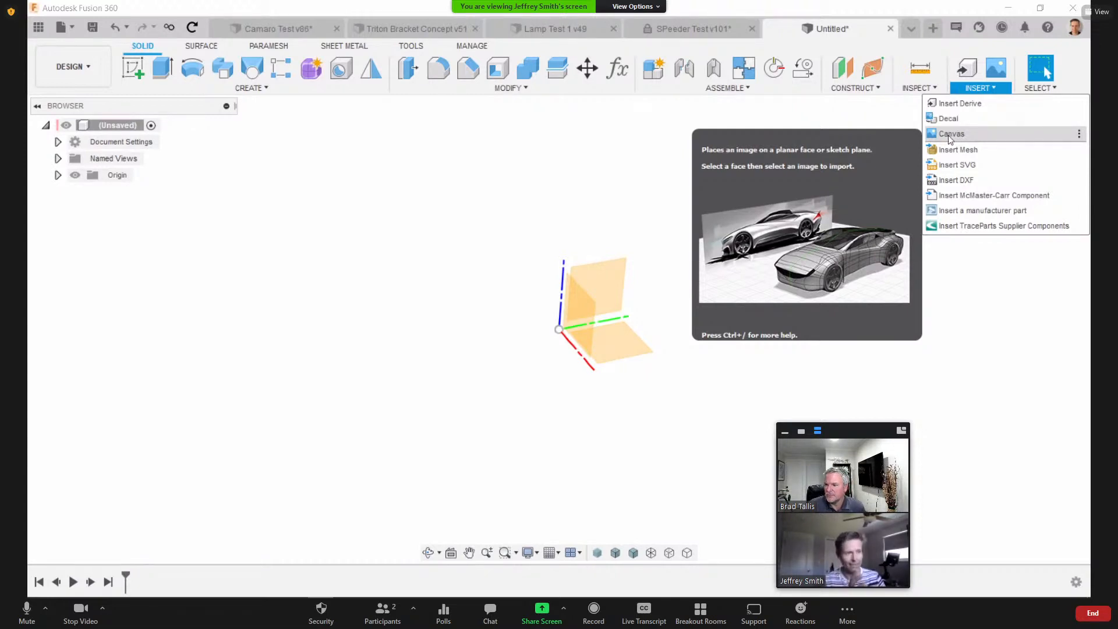
Step: In Fusion 360, insert a canvas using the image 2008_02_26a1 from the computer's Sketchbook demo folder
{"action": "left_click", "coordinate": [953, 134]}
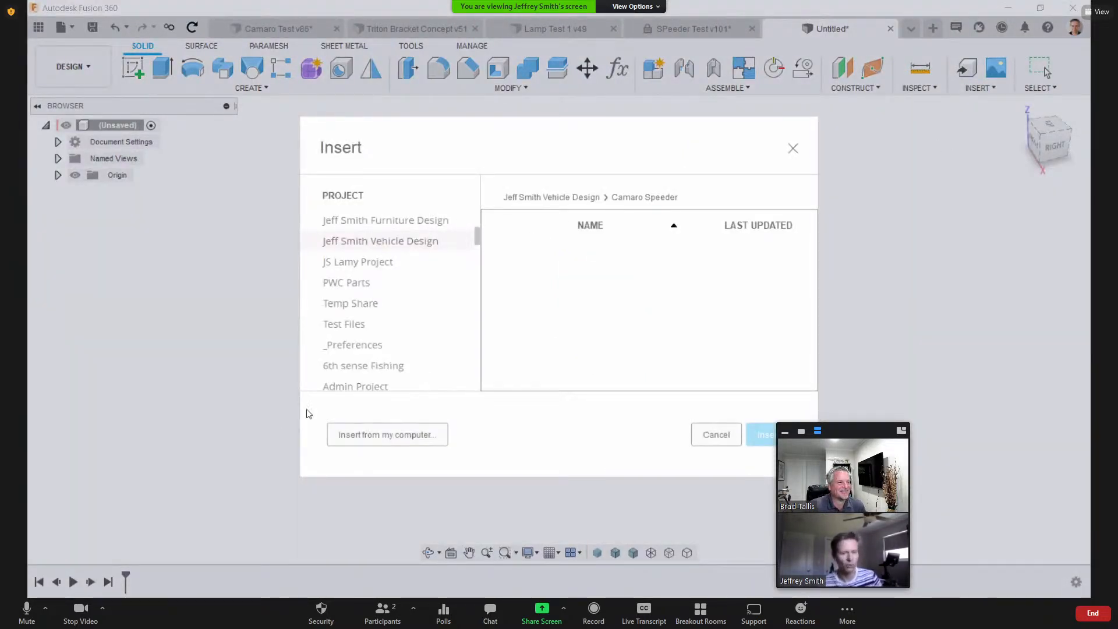
{"action": "left_click", "coordinate": [354, 435]}
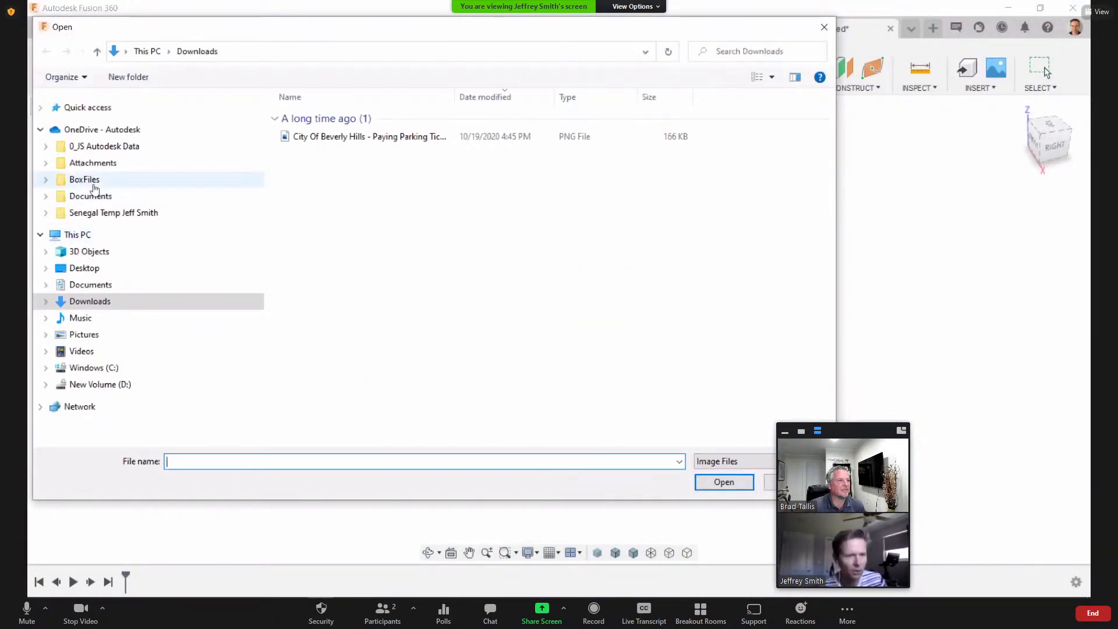
{"action": "left_click", "coordinate": [105, 146]}
{"action": "double_click", "coordinate": [316, 101]}
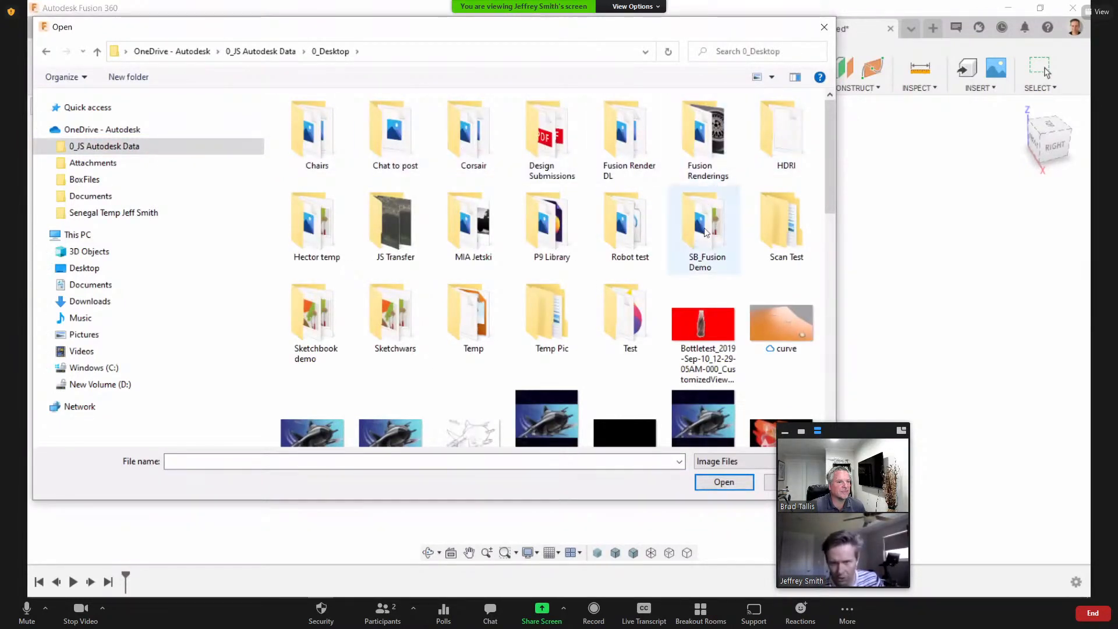
{"action": "left_click", "coordinate": [319, 324]}
{"action": "double_click", "coordinate": [319, 323]}
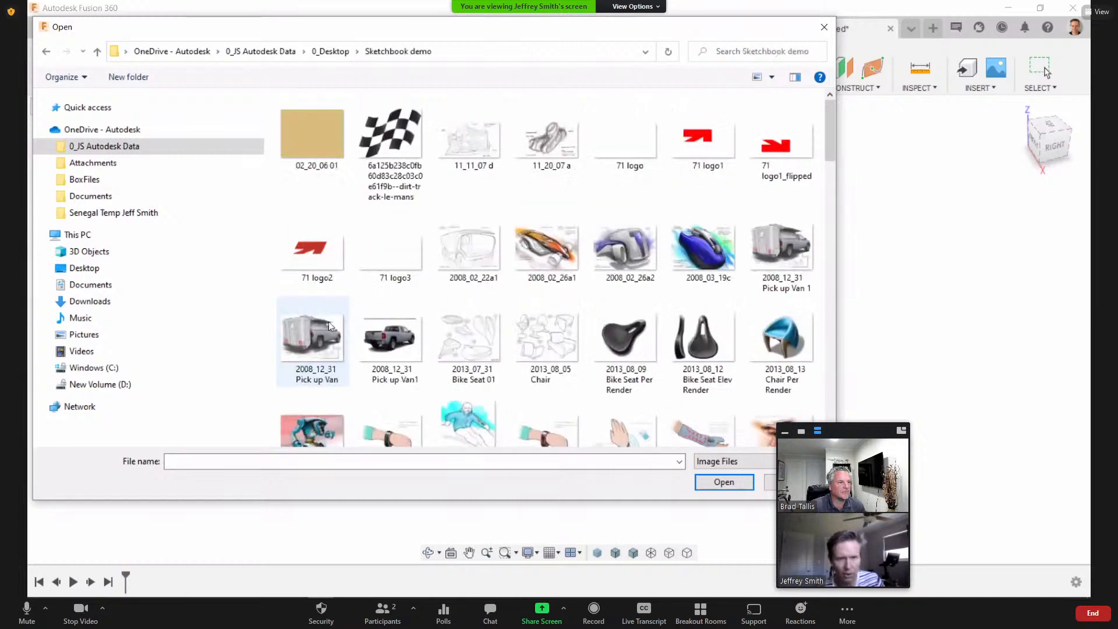
{"action": "left_click", "coordinate": [555, 256]}
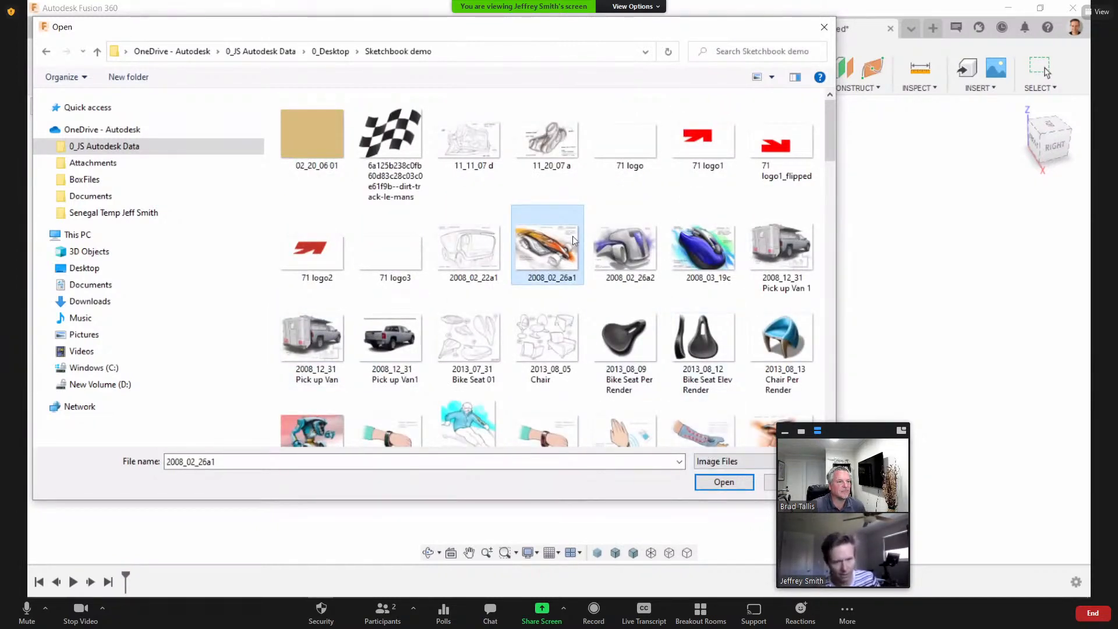
{"action": "left_click", "coordinate": [722, 482]}
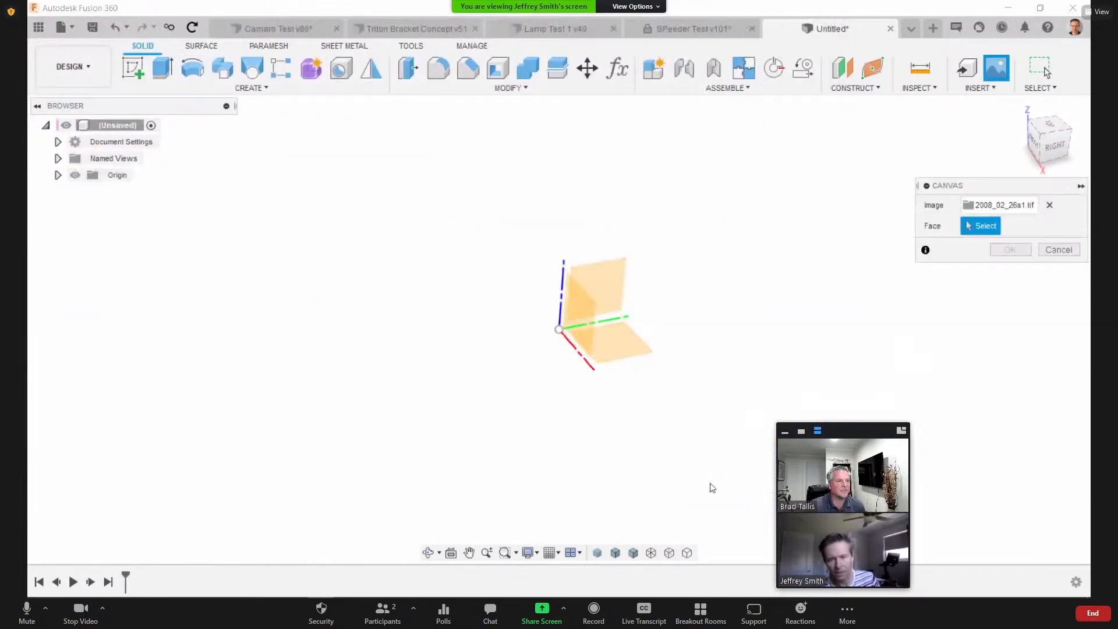
Step: Place the canvas on the YZ plane, scaled to about 3.77 and moved about 36.7 mm in X and -1.3 mm in Y
{"action": "left_click", "coordinate": [605, 285]}
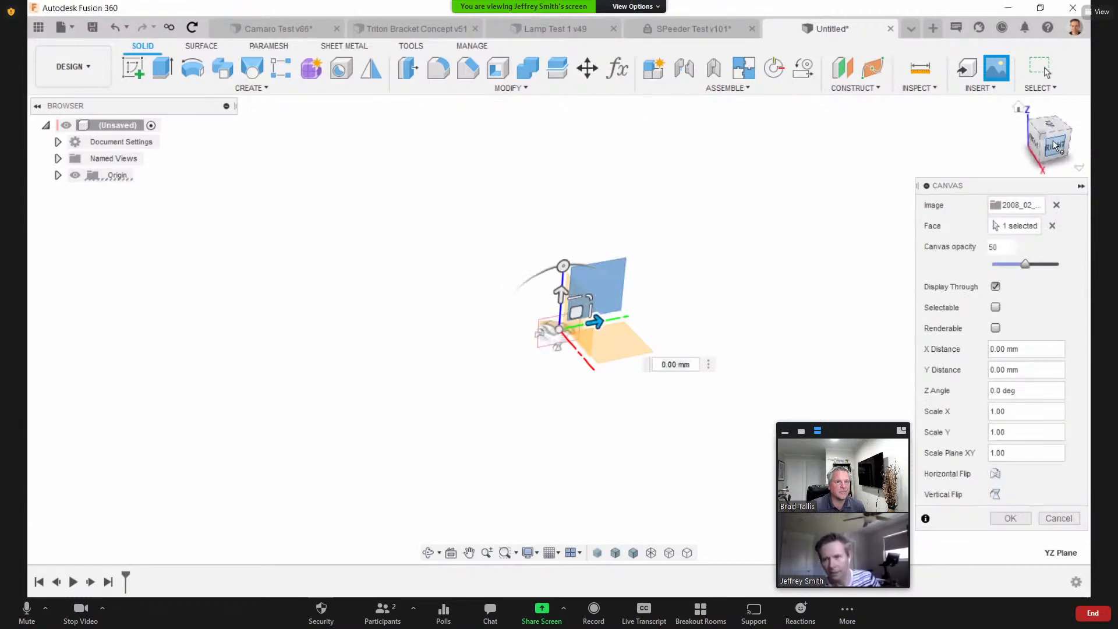
{"action": "left_click_drag", "start_coordinate": [584, 315], "coordinate": [756, 187]}
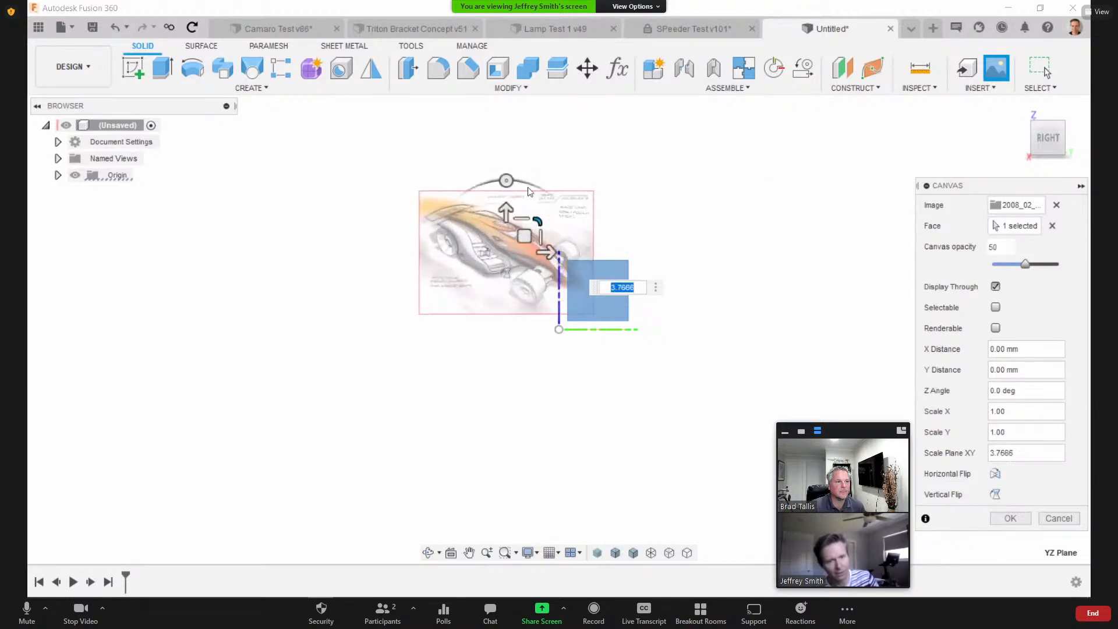
{"action": "left_click_drag", "start_coordinate": [526, 237], "coordinate": [625, 252]}
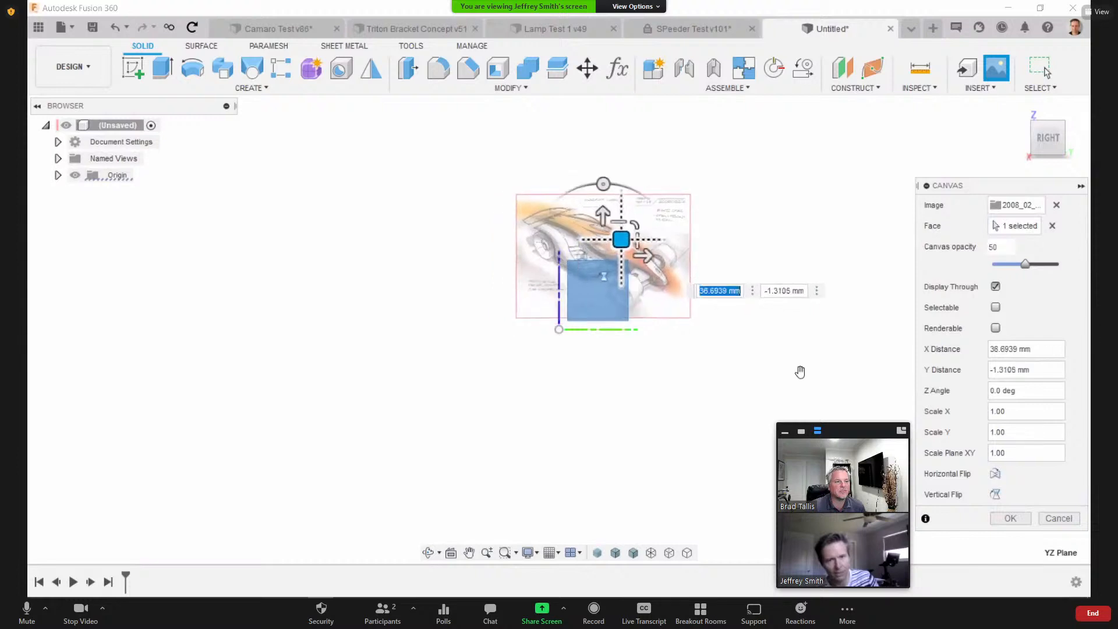
{"action": "left_click", "coordinate": [1010, 517]}
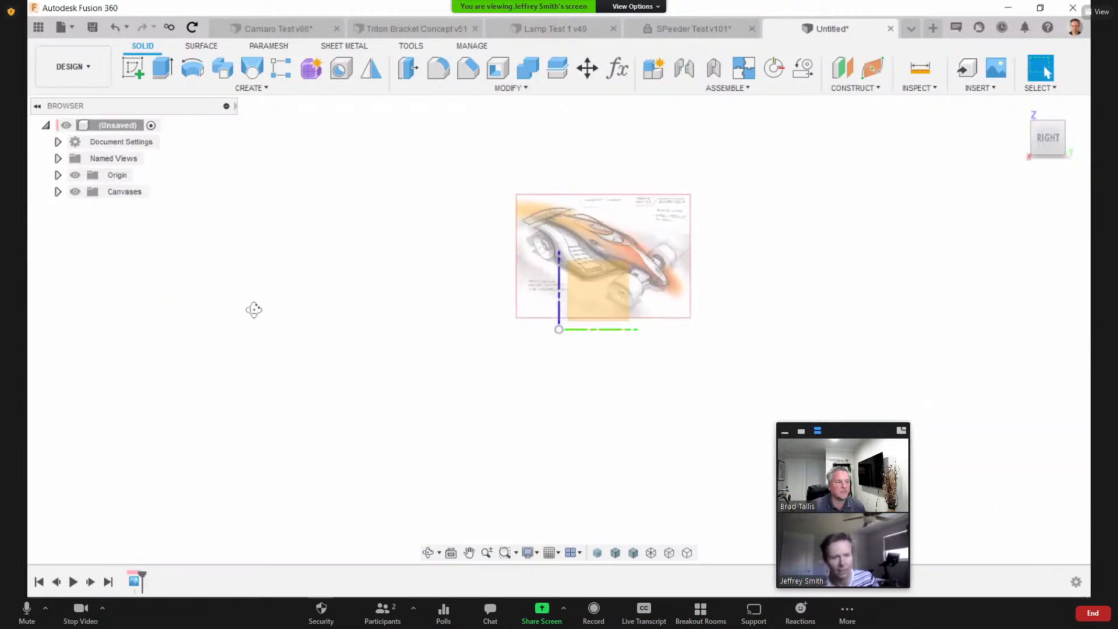
Step: Expand the Canvases folder and try to set its opacity to 100%
{"action": "middle_click_drag", "start_coordinate": [252, 310], "coordinate": [227, 294], "text": "shift"}
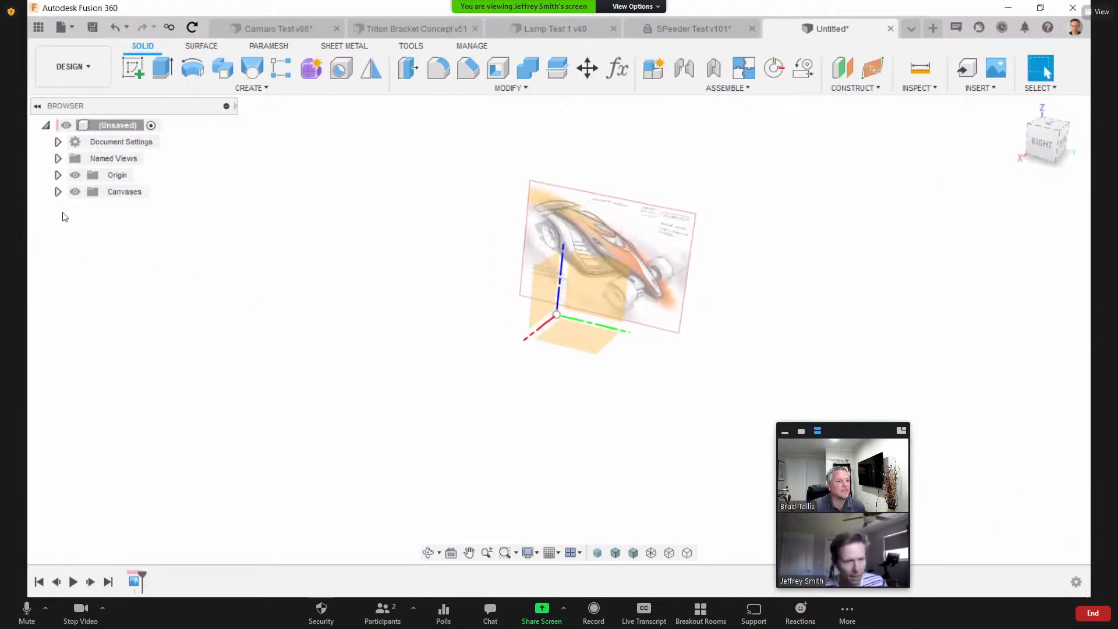
{"action": "left_click", "coordinate": [59, 192]}
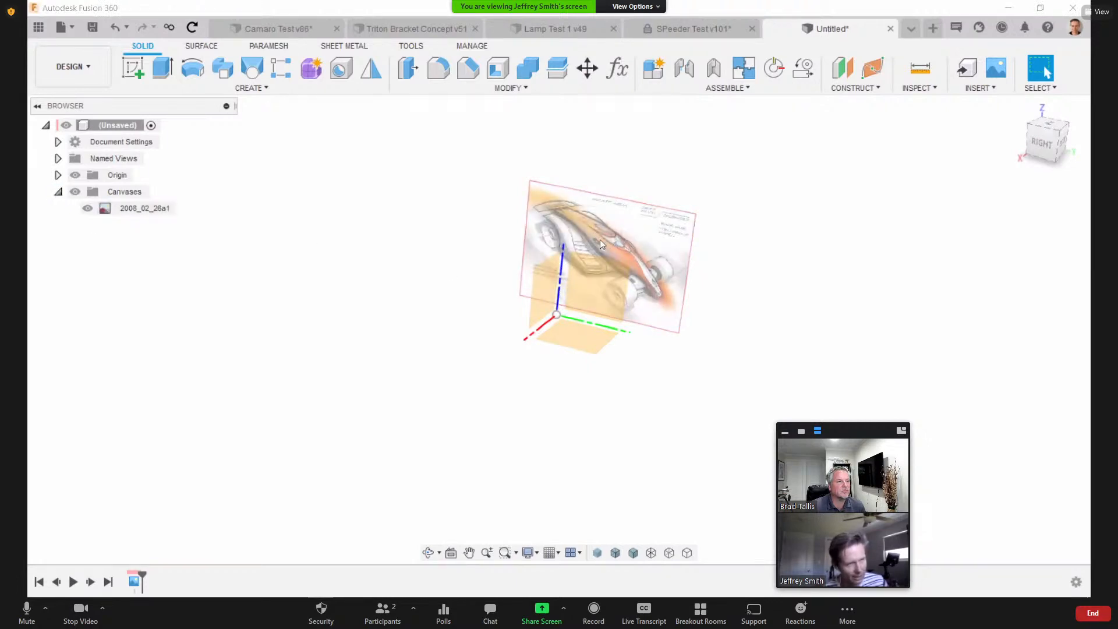
{"action": "right_click", "coordinate": [117, 193]}
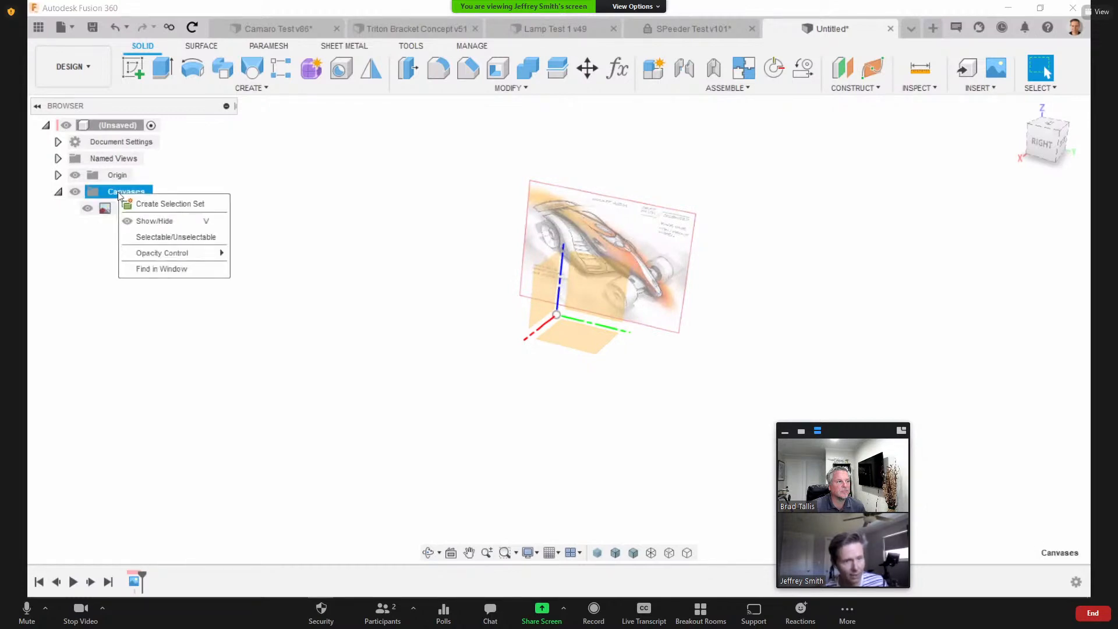
{"action": "mouse_move", "coordinate": [163, 252]}
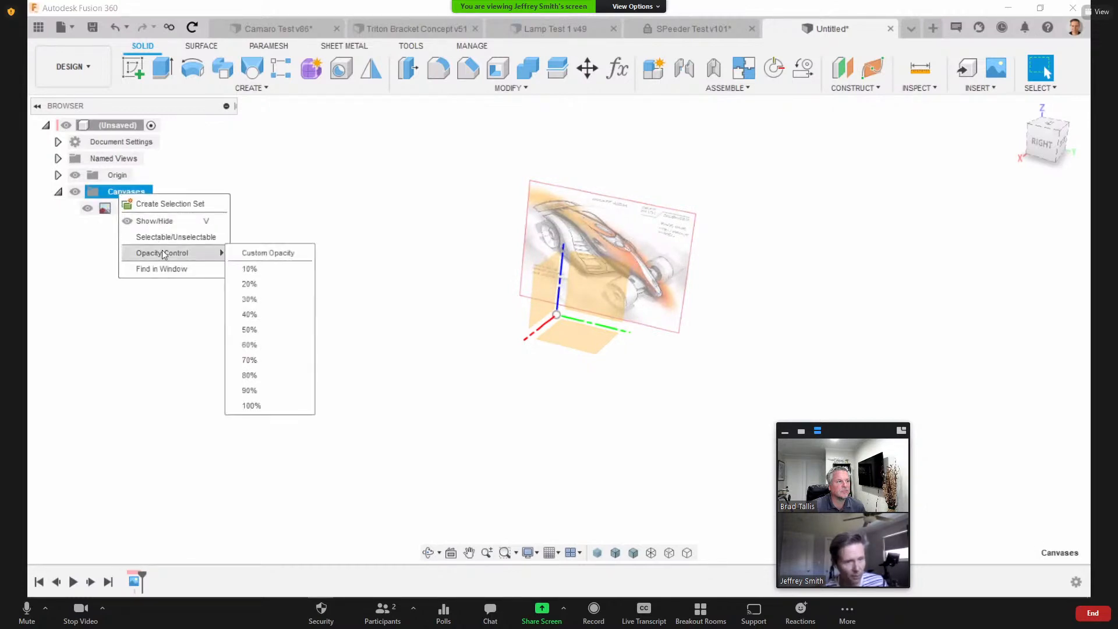
{"action": "left_click", "coordinate": [243, 407]}
{"action": "left_click", "coordinate": [249, 368]}
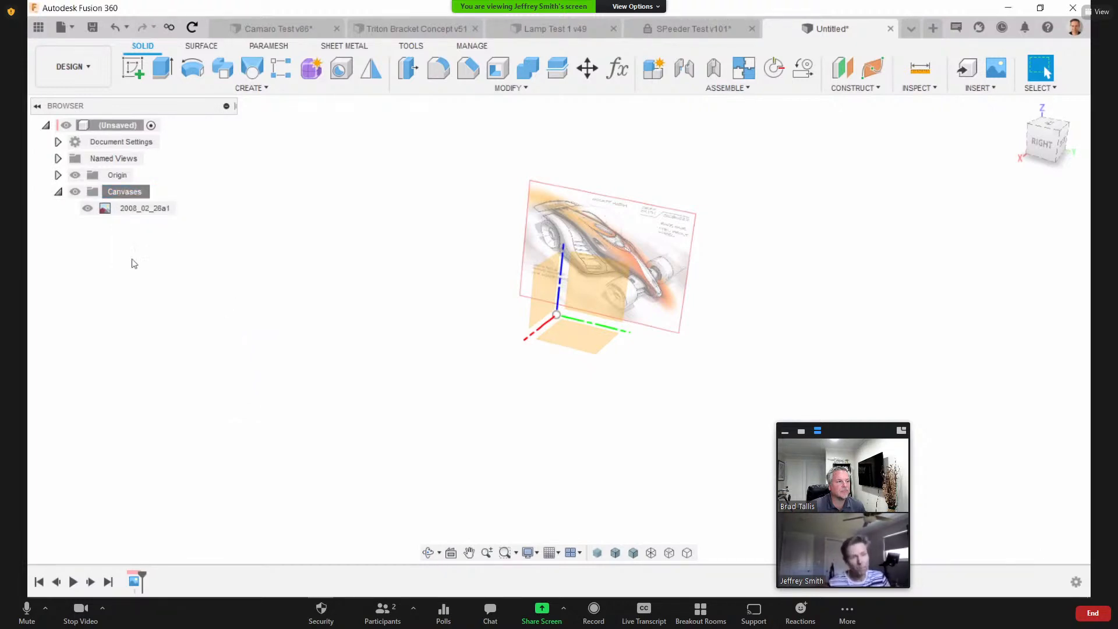
Step: Edit the 2008_02_26a1 canvas and set its opacity to 100
{"action": "right_click", "coordinate": [152, 213]}
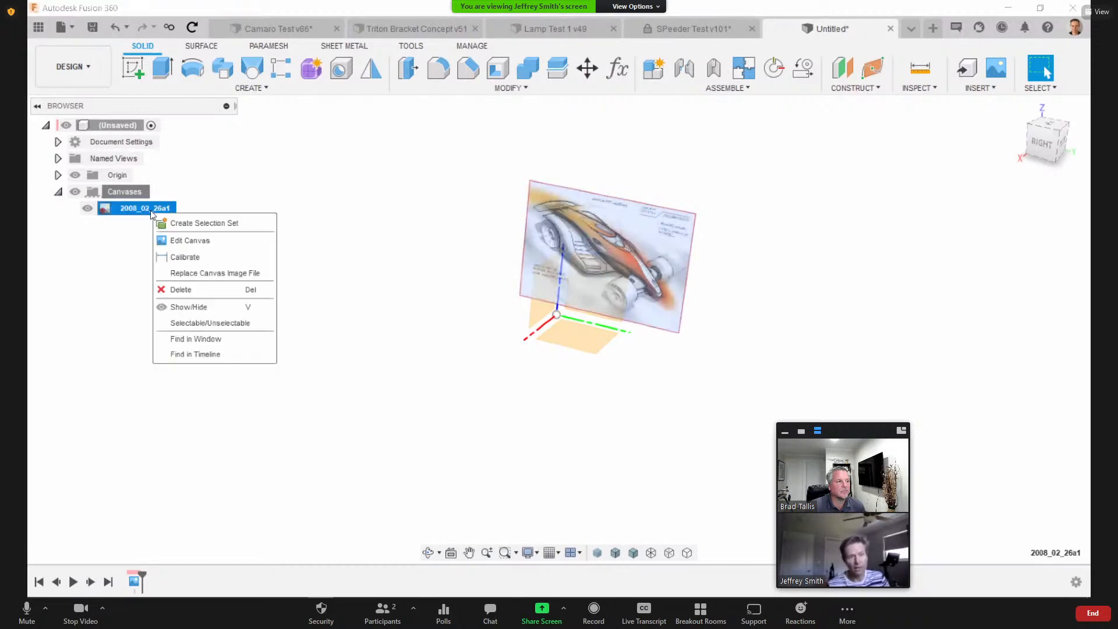
{"action": "left_click", "coordinate": [183, 241]}
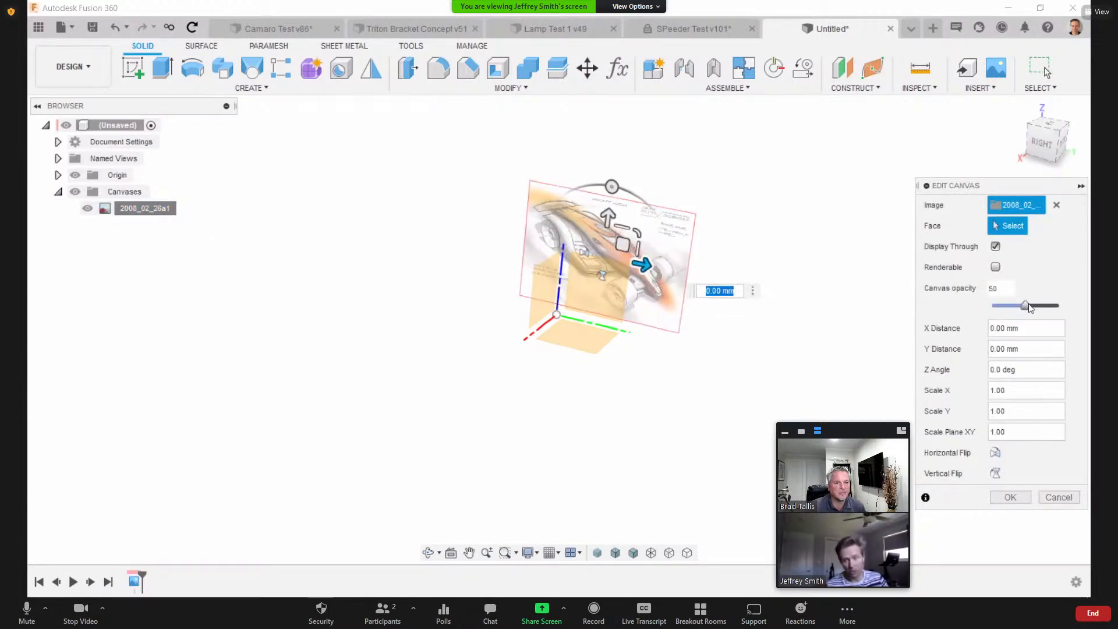
{"action": "left_click_drag", "start_coordinate": [1030, 308], "coordinate": [1086, 307]}
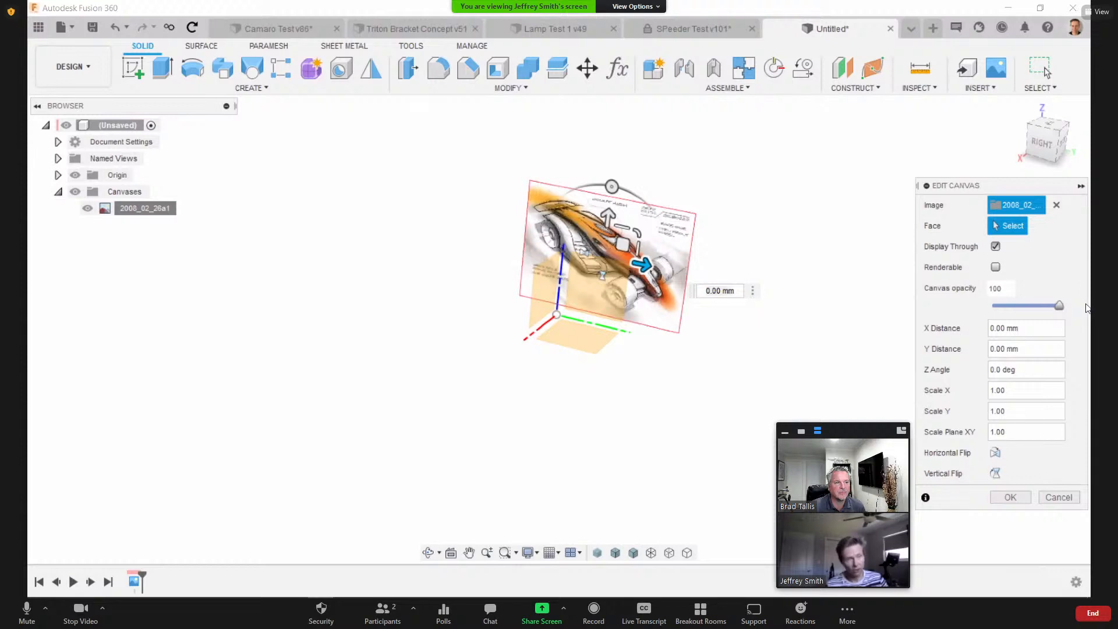
{"action": "left_click", "coordinate": [1011, 498]}
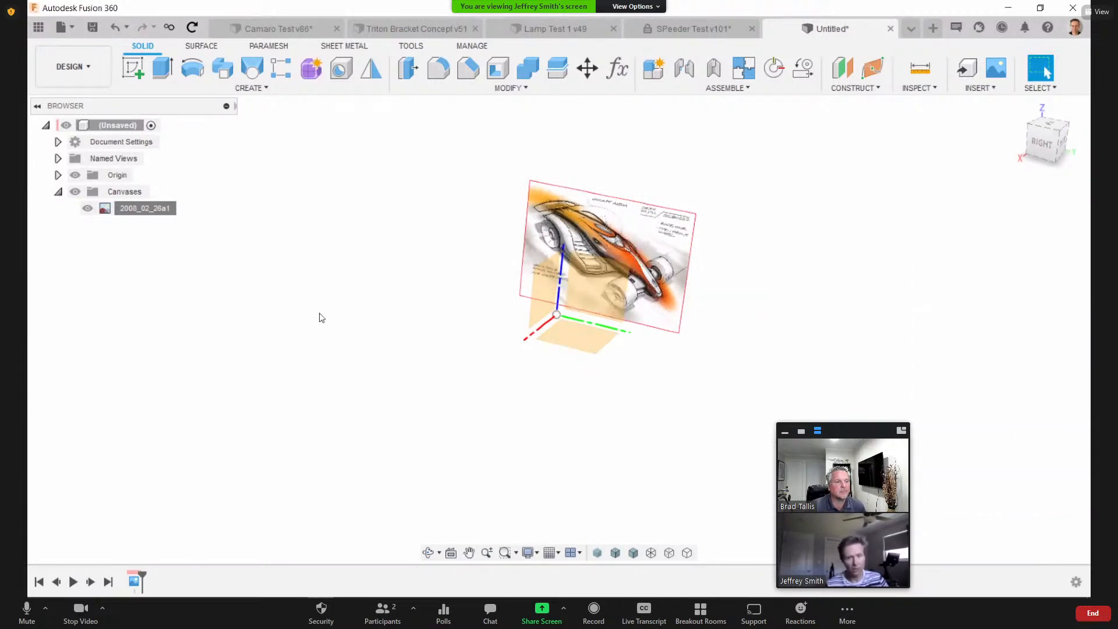
Step: Set the opacity of the whole Canvases folder to 50%
{"action": "right_click", "coordinate": [129, 195]}
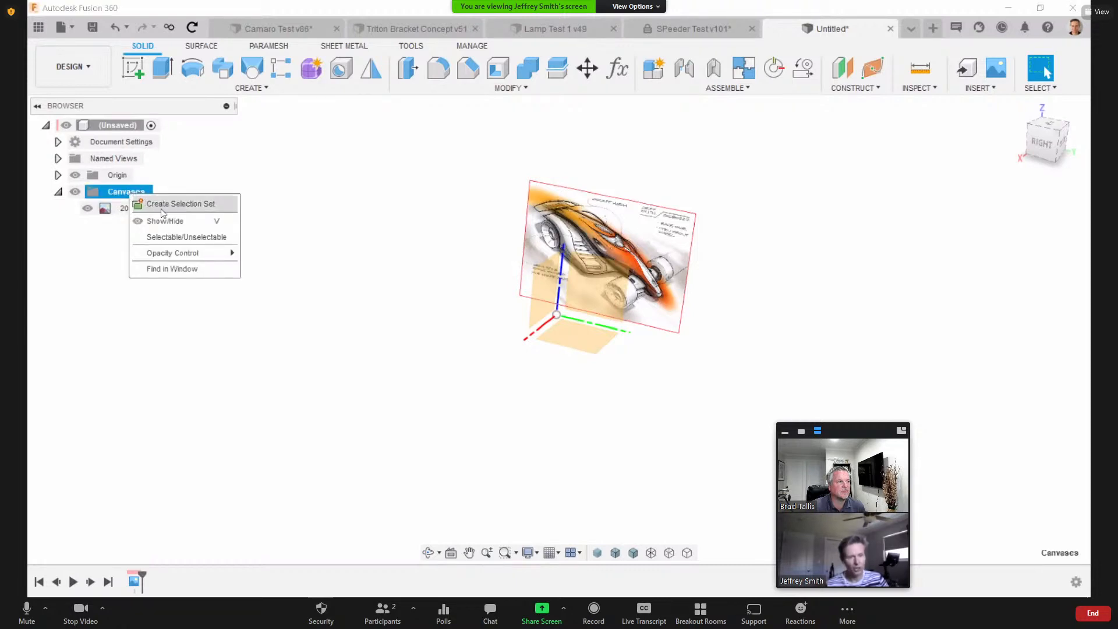
{"action": "mouse_move", "coordinate": [185, 255]}
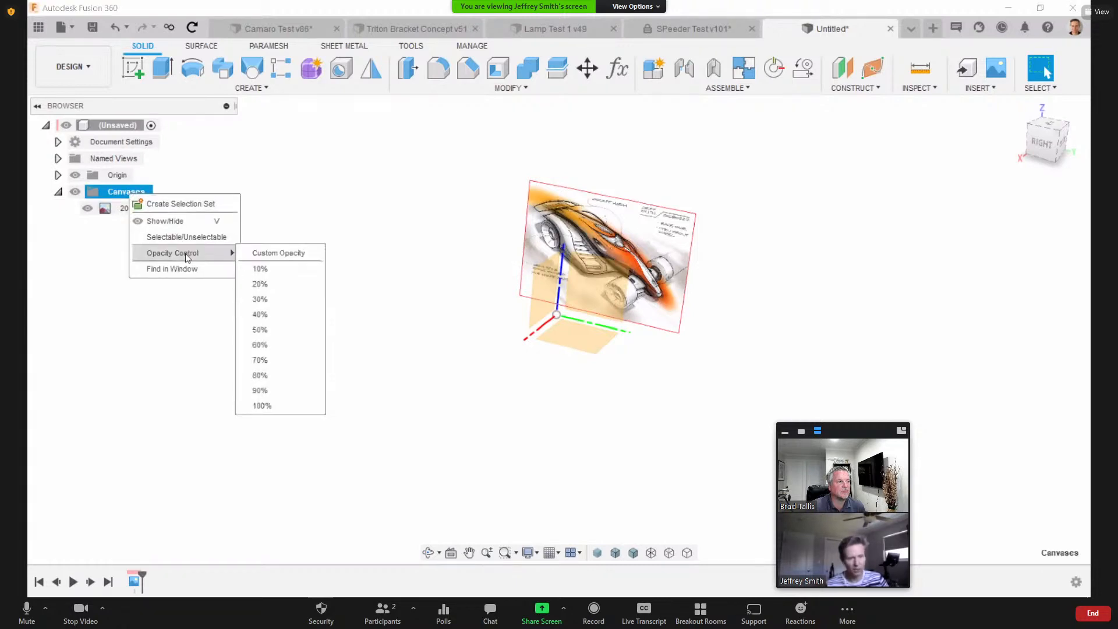
{"action": "left_click", "coordinate": [258, 330]}
{"action": "middle_click_drag", "start_coordinate": [352, 273], "coordinate": [325, 290], "text": "shift"}
{"action": "scroll", "coordinate": [325, 290], "scroll_direction": "up", "scroll_amount": 3}
{"action": "mouse_move", "coordinate": [422, 295]}
{"action": "middle_mouse_down"}
{"action": "mouse_move", "coordinate": [309, 319]}
{"action": "mouse_move", "coordinate": [327, 287]}
{"action": "middle_mouse_up"}
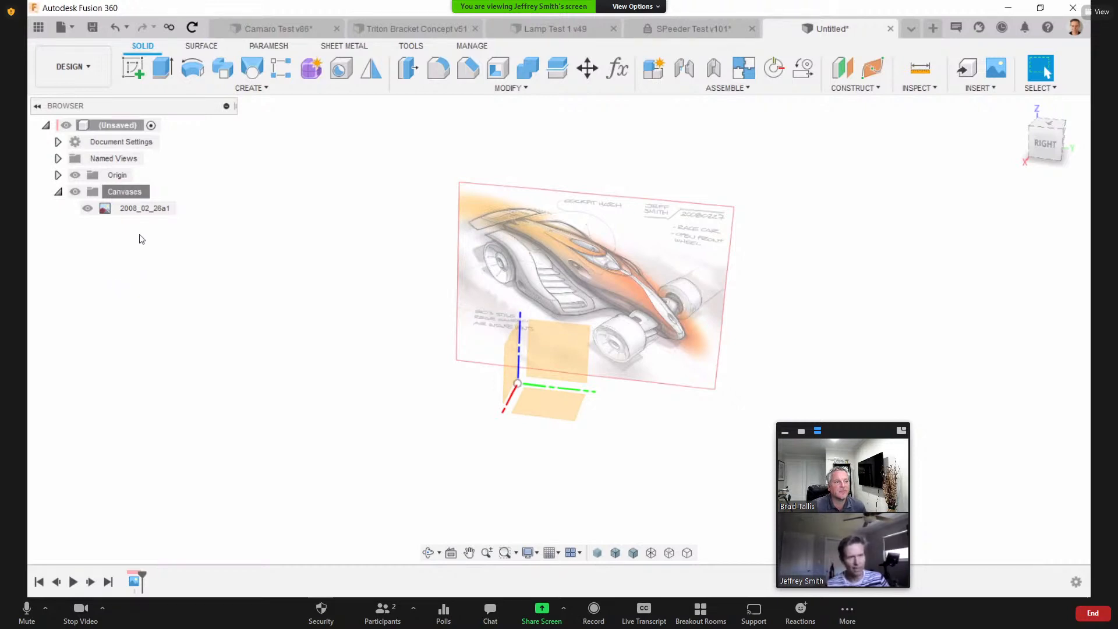
Step: Calibrate the 2008_02_26a1 canvas by setting the distance from the rear wheel's hub to the front of the car body to 100
{"action": "right_click", "coordinate": [148, 208]}
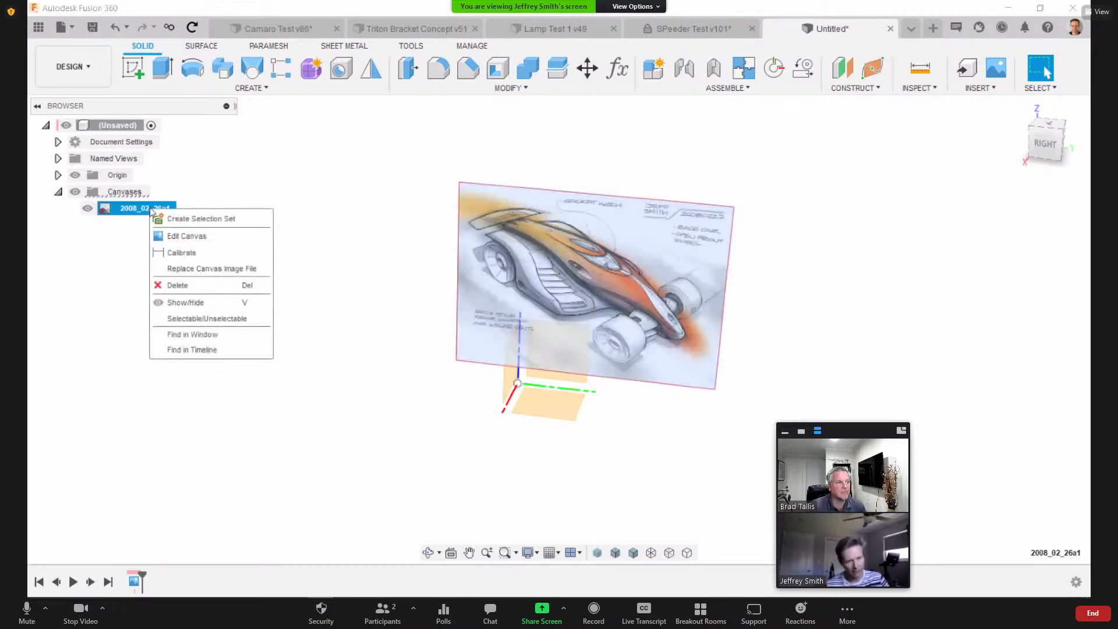
{"action": "left_click", "coordinate": [181, 252]}
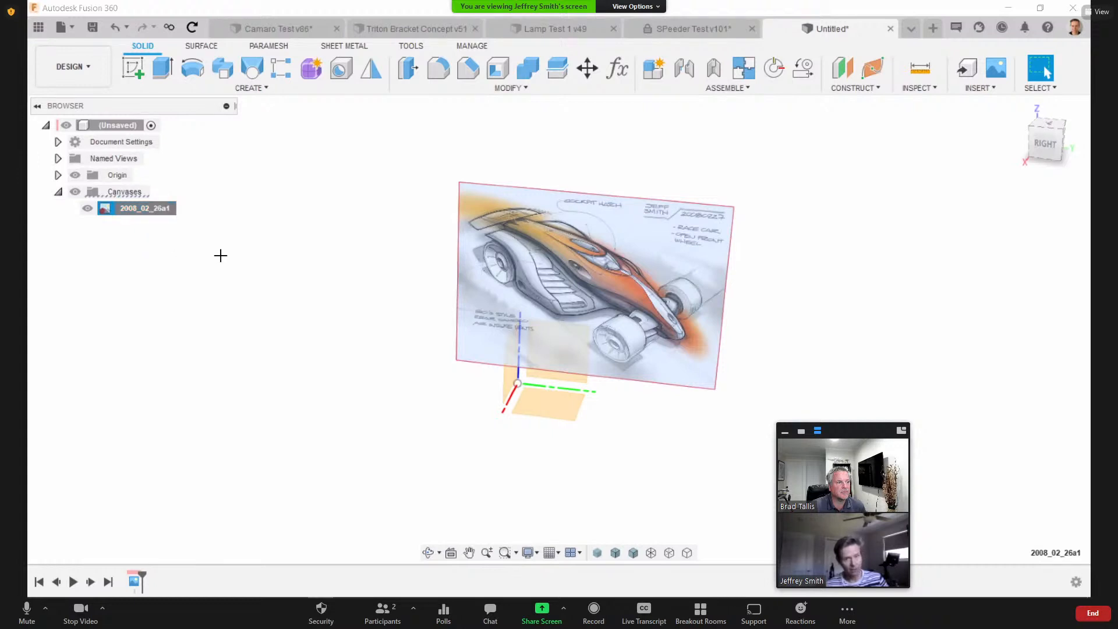
{"action": "left_click", "coordinate": [500, 261]}
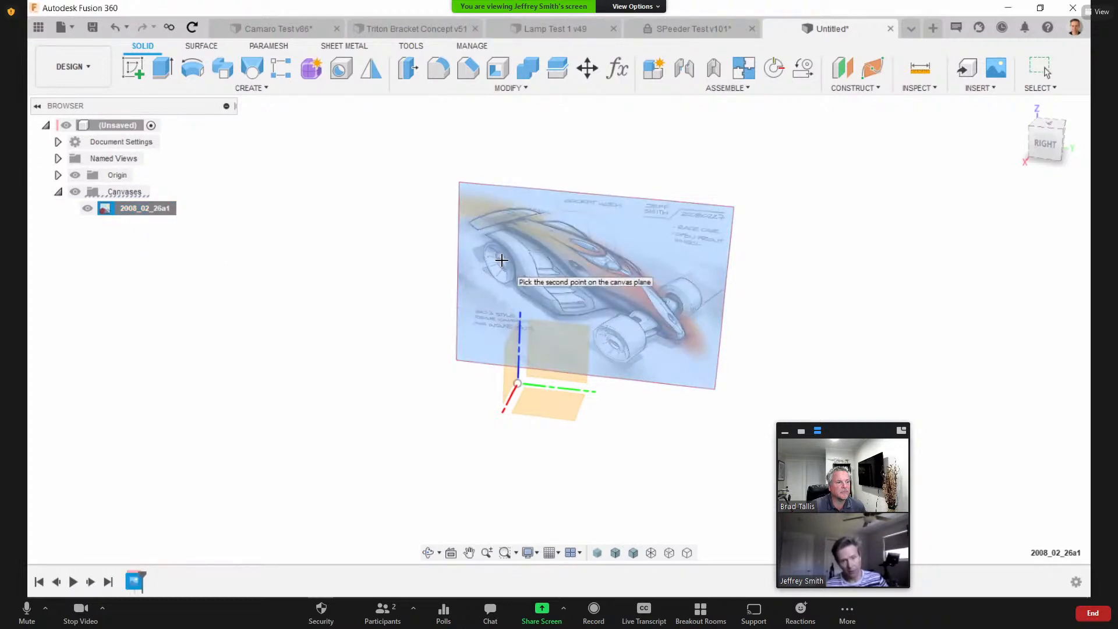
{"action": "left_click", "coordinate": [640, 267]}
{"action": "type", "text": "100"}
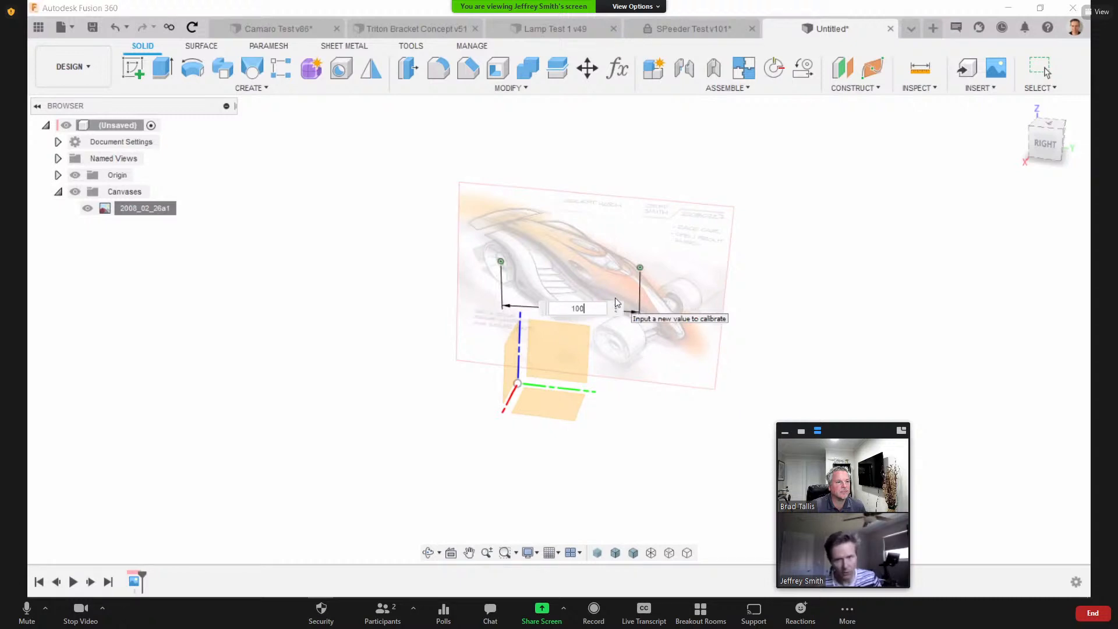
{"action": "key", "text": "Return"}
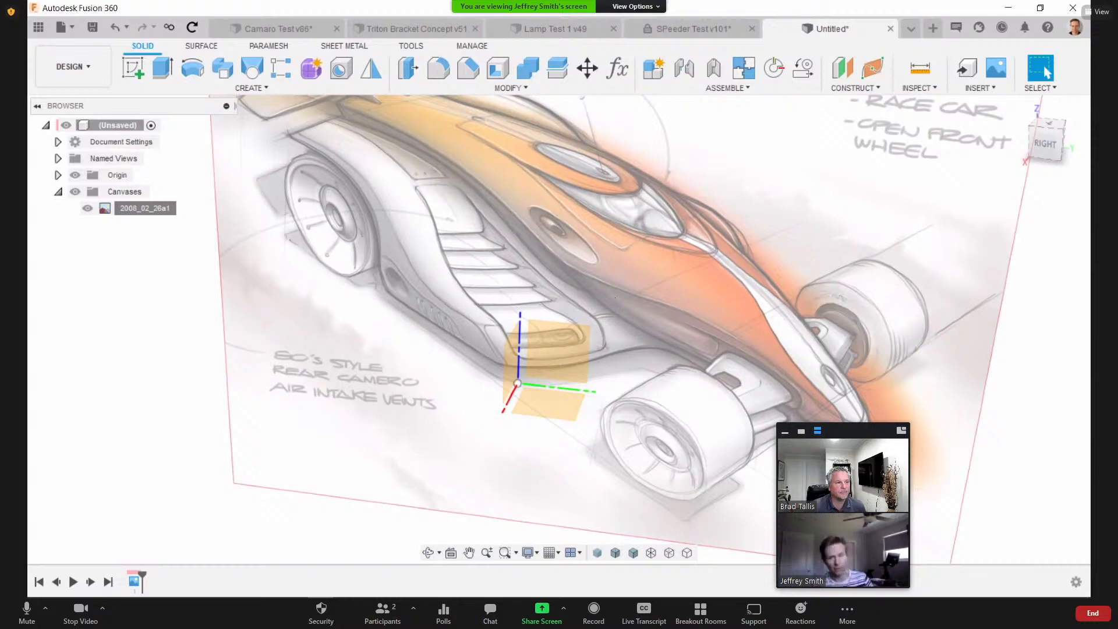
{"action": "middle_click_drag", "start_coordinate": [345, 287], "coordinate": [342, 311], "text": "shift"}
{"action": "scroll", "coordinate": [342, 311], "scroll_direction": "down", "scroll_amount": 5}
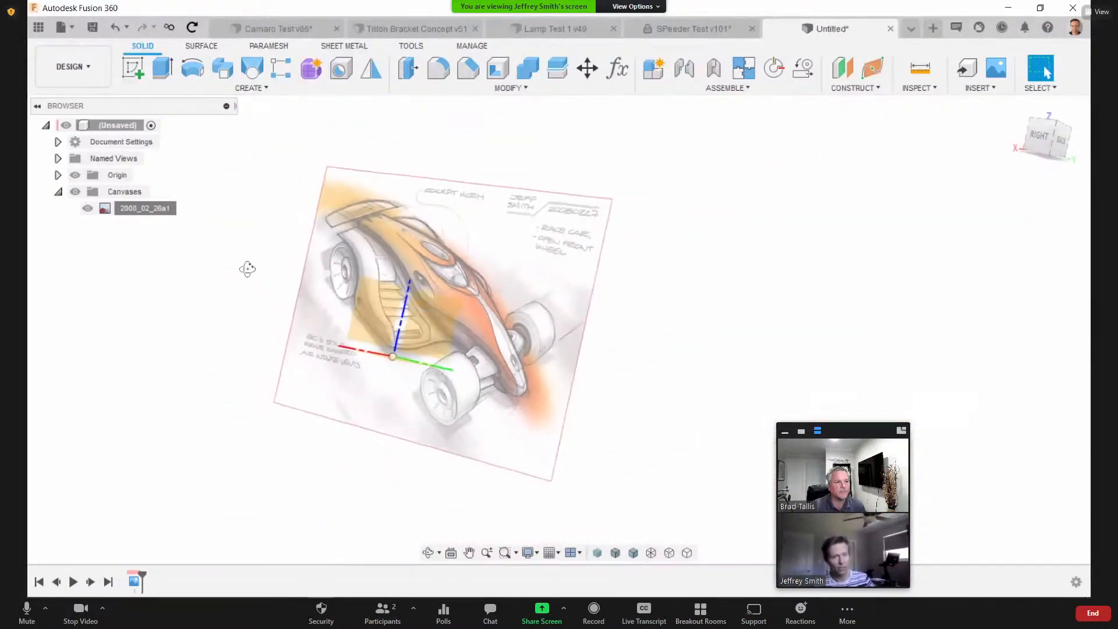
{"action": "middle_click_drag", "start_coordinate": [245, 267], "coordinate": [402, 293], "text": "shift"}
{"action": "middle_click_drag", "start_coordinate": [406, 281], "coordinate": [411, 281], "text": "shift"}
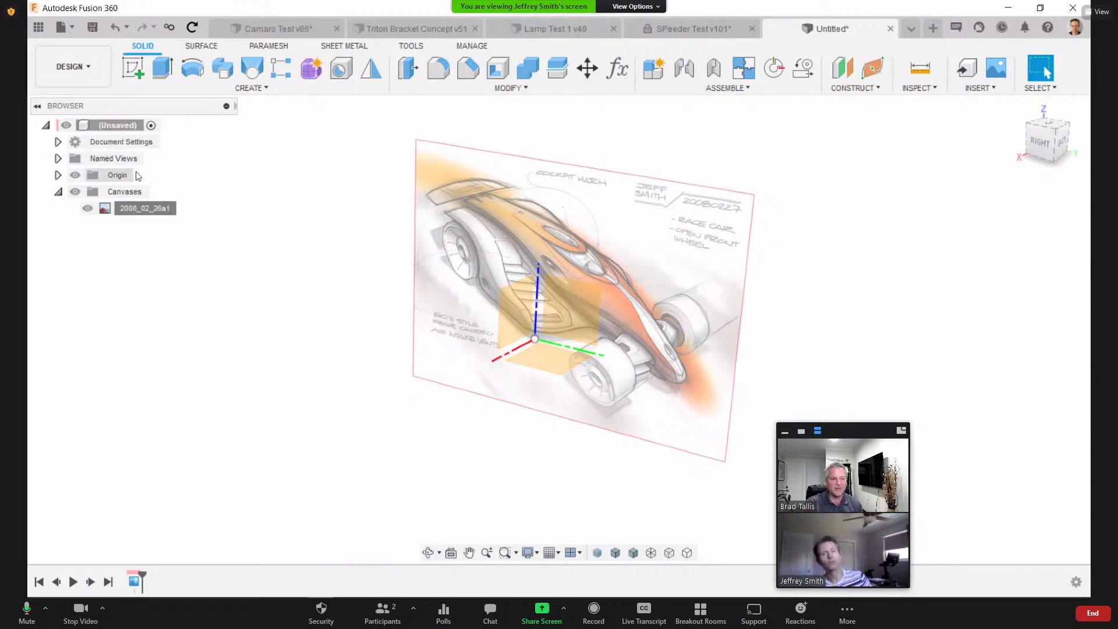
Step: Switch to the Sketchbook For Render v32 design and examine the open sketchbook and the drinking glass on the wooden table up close
{"action": "left_click", "coordinate": [912, 29]}
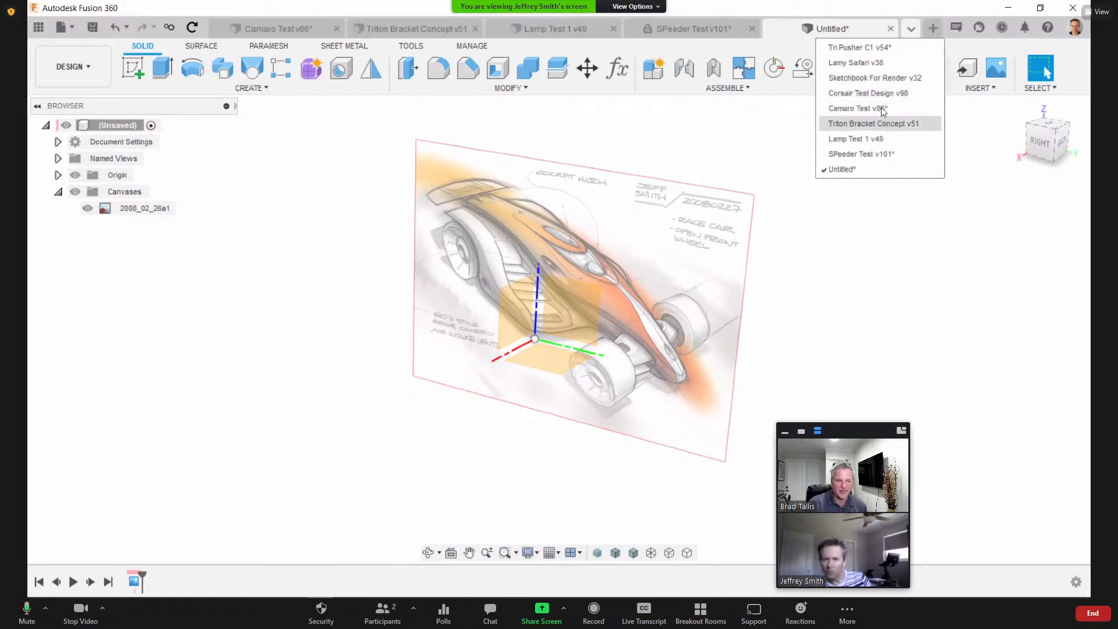
{"action": "left_click", "coordinate": [875, 78]}
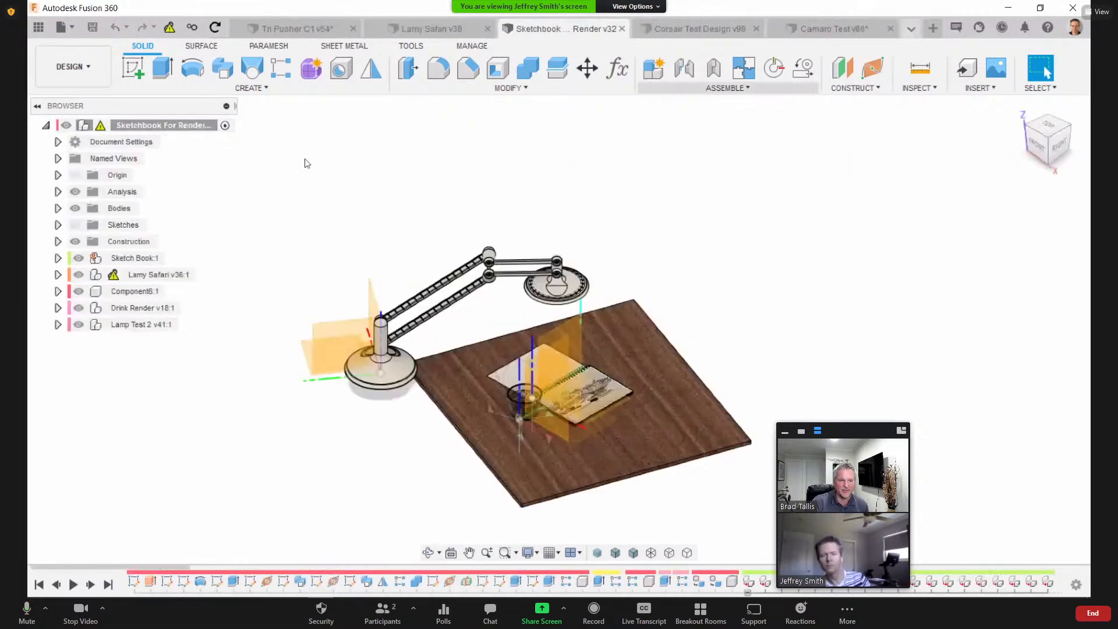
{"action": "middle_click_drag", "start_coordinate": [325, 222], "coordinate": [404, 266], "text": "shift"}
{"action": "scroll", "coordinate": [399, 245], "scroll_direction": "up", "scroll_amount": 10}
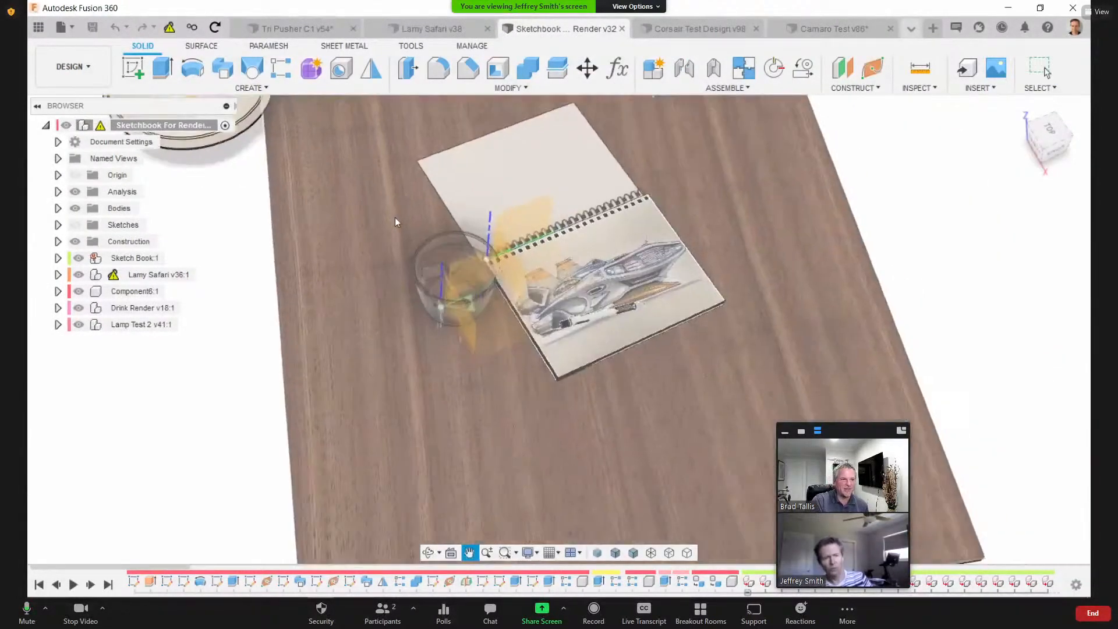
{"action": "scroll", "coordinate": [385, 220], "scroll_direction": "down", "scroll_amount": 4}
{"action": "mouse_move", "coordinate": [373, 222]}
{"action": "middle_mouse_down", "text": "shift"}
{"action": "mouse_move", "coordinate": [326, 222]}
{"action": "mouse_move", "coordinate": [343, 231]}
{"action": "middle_mouse_up", "text": "shift"}
{"action": "scroll", "coordinate": [352, 237], "scroll_direction": "up", "scroll_amount": 4}
{"action": "scroll", "coordinate": [354, 239], "scroll_direction": "up", "scroll_amount": 6}
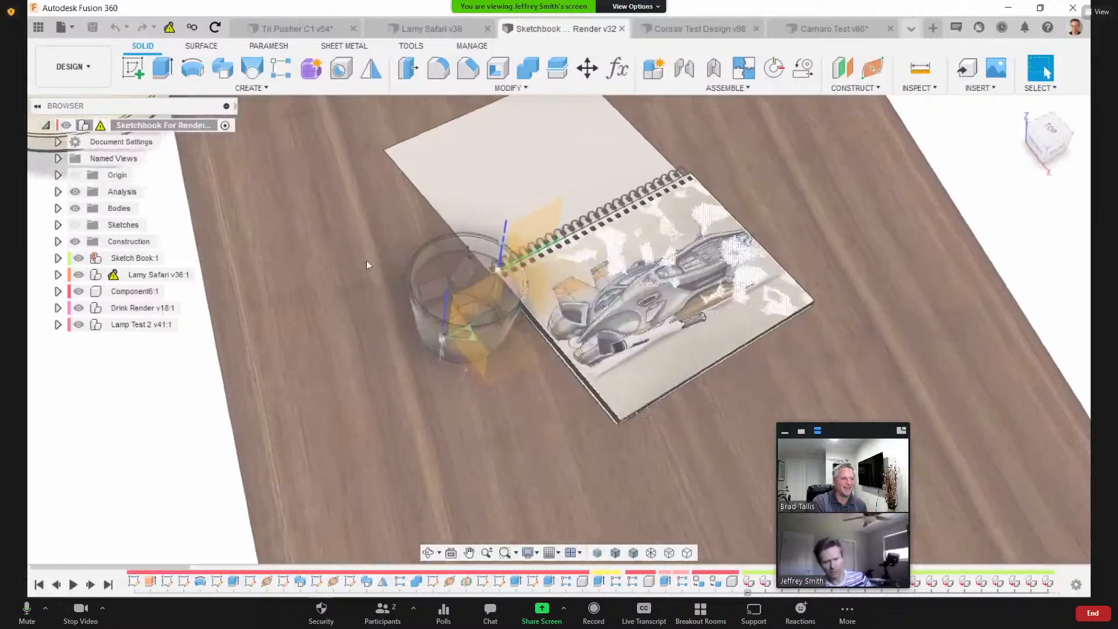
{"action": "scroll", "coordinate": [327, 233], "scroll_direction": "down", "scroll_amount": 3}
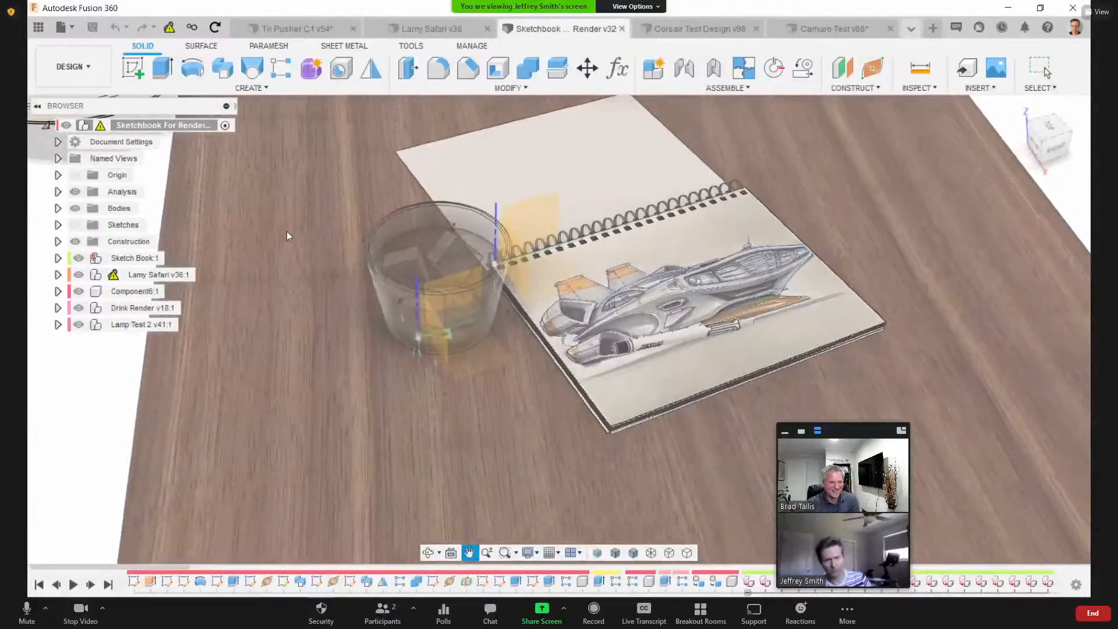
{"action": "scroll", "coordinate": [286, 231], "scroll_direction": "up", "scroll_amount": 6}
{"action": "scroll", "coordinate": [250, 233], "scroll_direction": "down", "scroll_amount": 3}
{"action": "scroll", "coordinate": [281, 239], "scroll_direction": "up", "scroll_amount": 3}
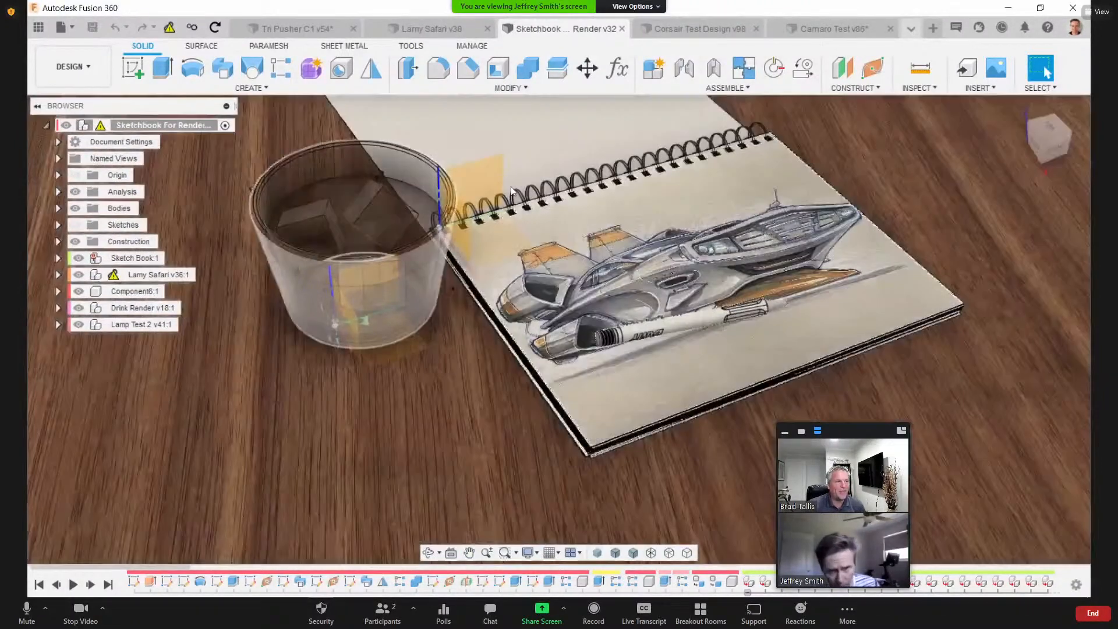
{"action": "middle_click_drag", "start_coordinate": [527, 197], "coordinate": [512, 193], "text": "shift"}
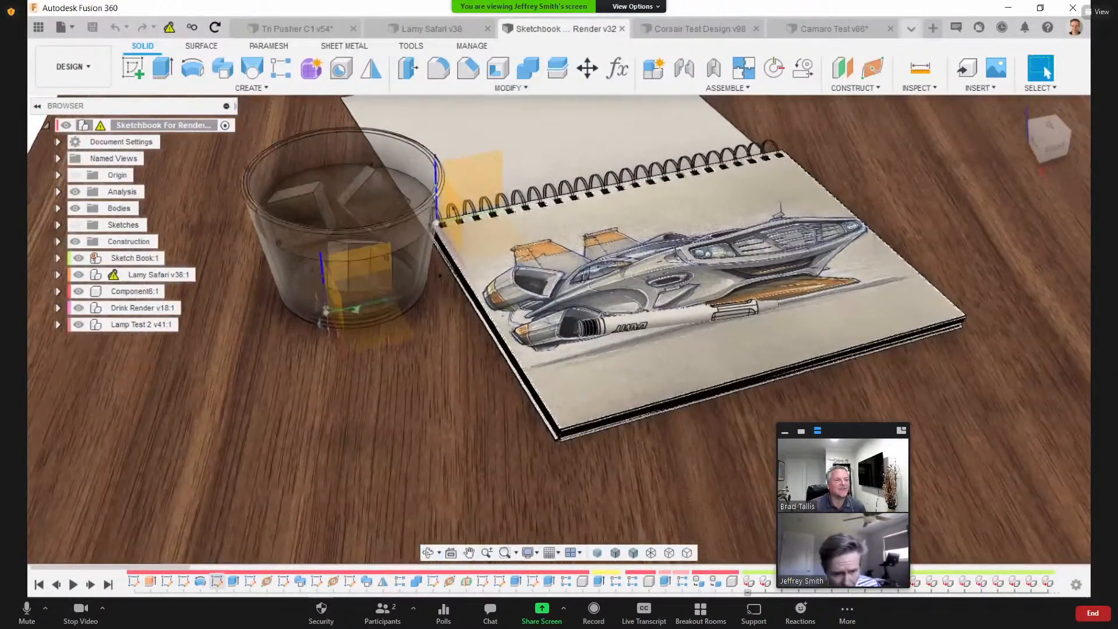
{"action": "mouse_move", "coordinate": [219, 594]}
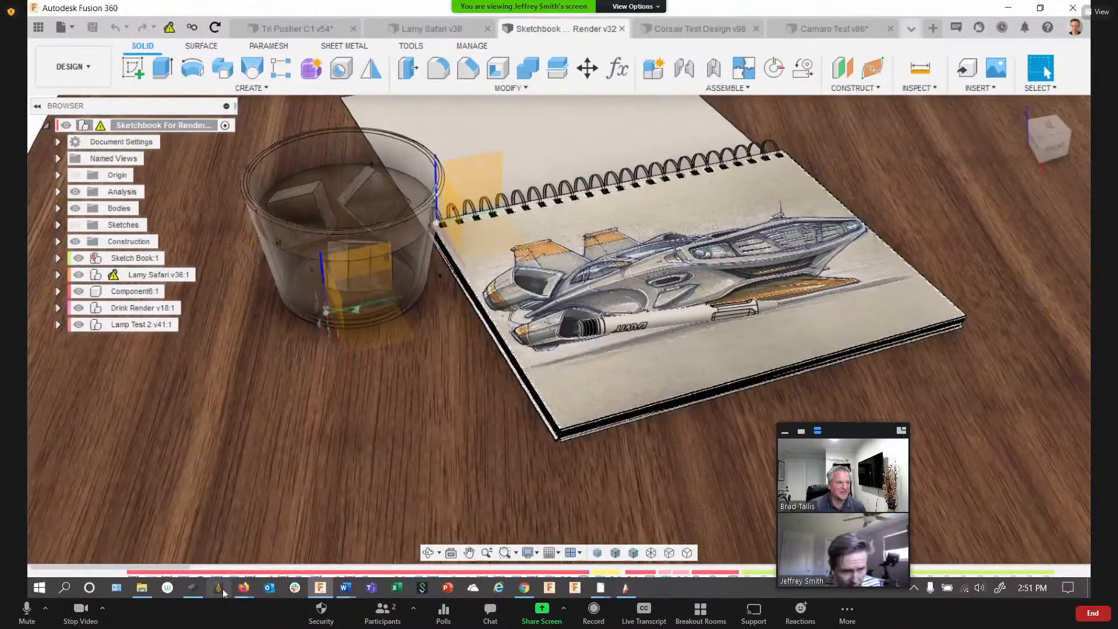
{"action": "left_click", "coordinate": [145, 590]}
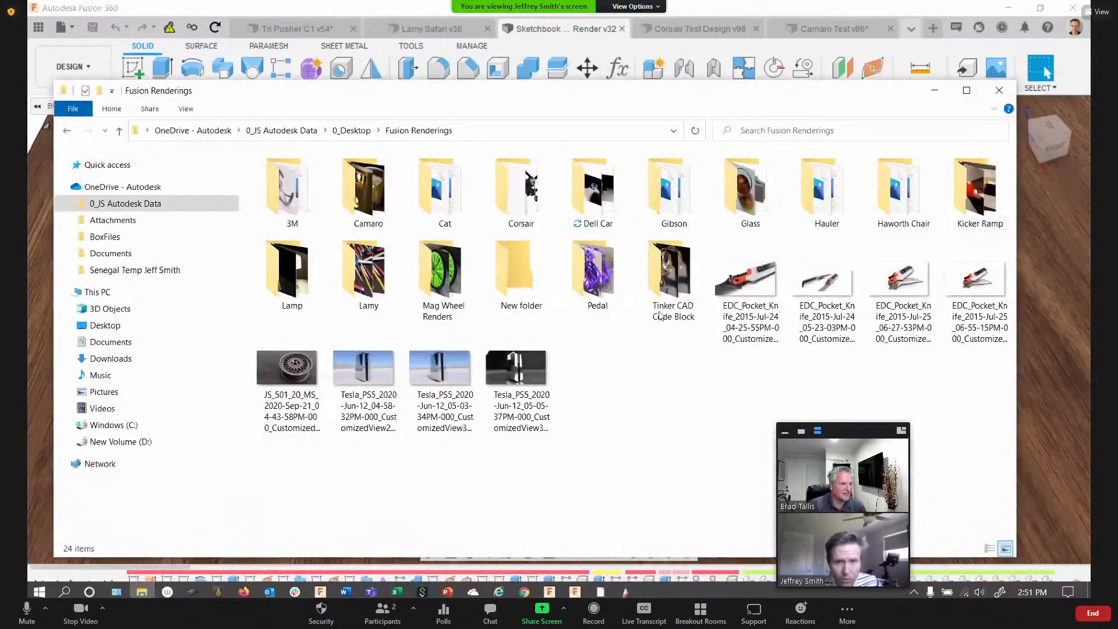
{"action": "left_click", "coordinate": [382, 273]}
{"action": "key", "text": "Return"}
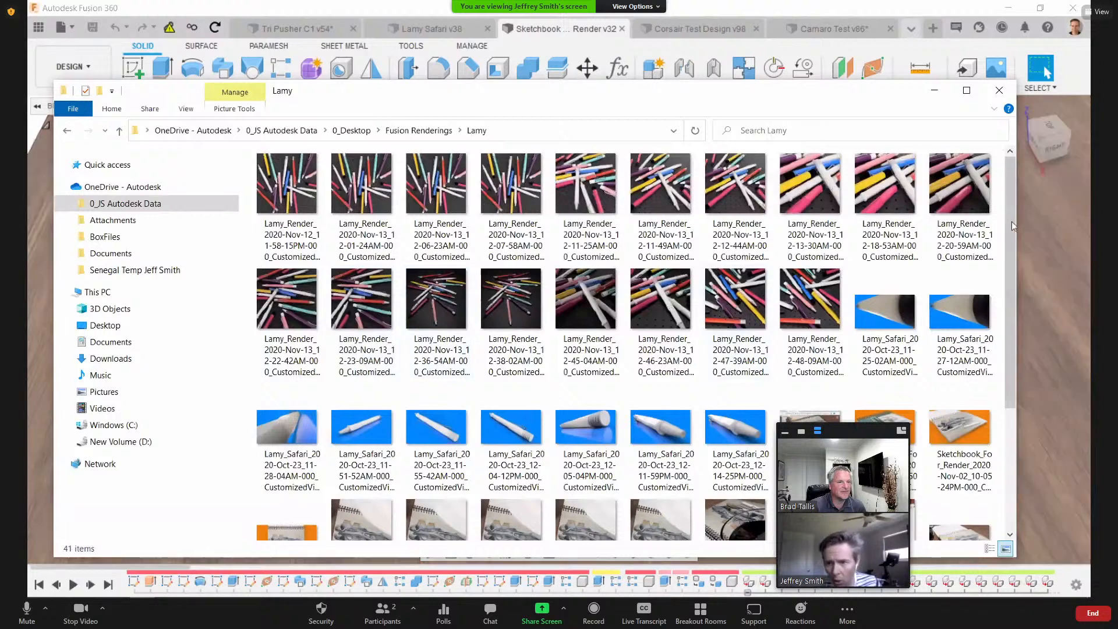
{"action": "scroll", "coordinate": [990, 310], "scroll_direction": "down", "scroll_amount": 1}
{"action": "scroll", "coordinate": [990, 310], "scroll_direction": "down", "scroll_amount": 2}
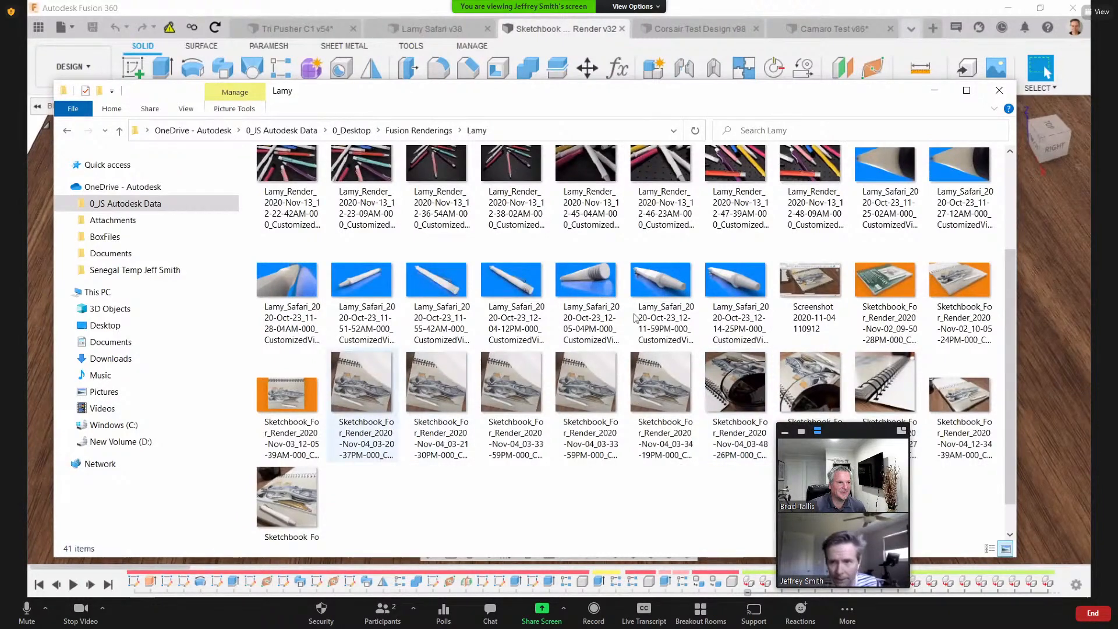
{"action": "left_click", "coordinate": [817, 283]}
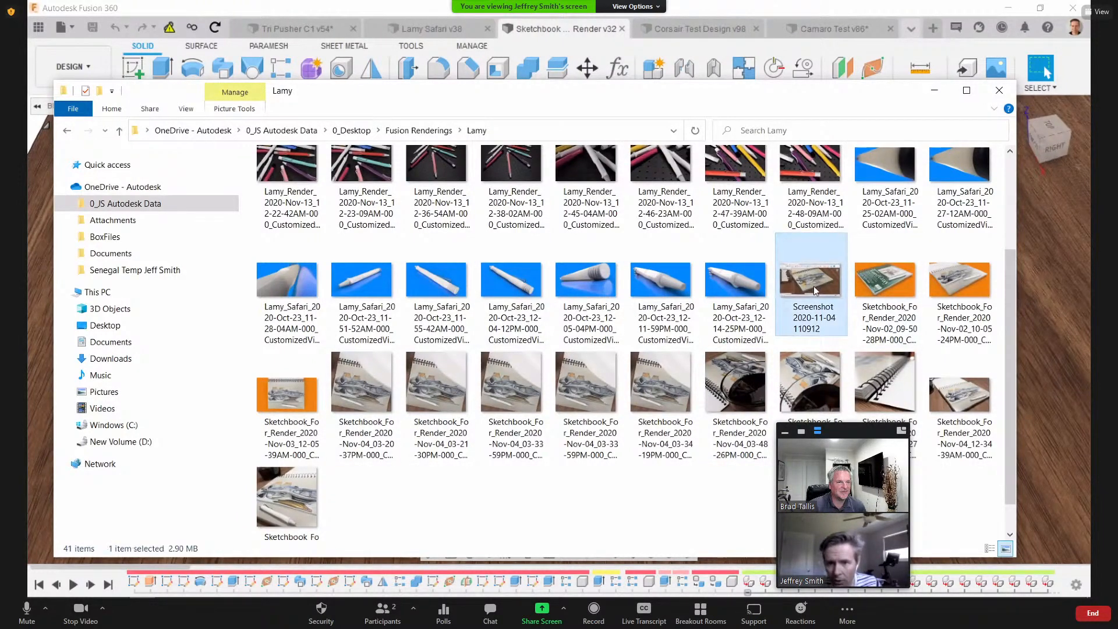
{"action": "double_click", "coordinate": [813, 286]}
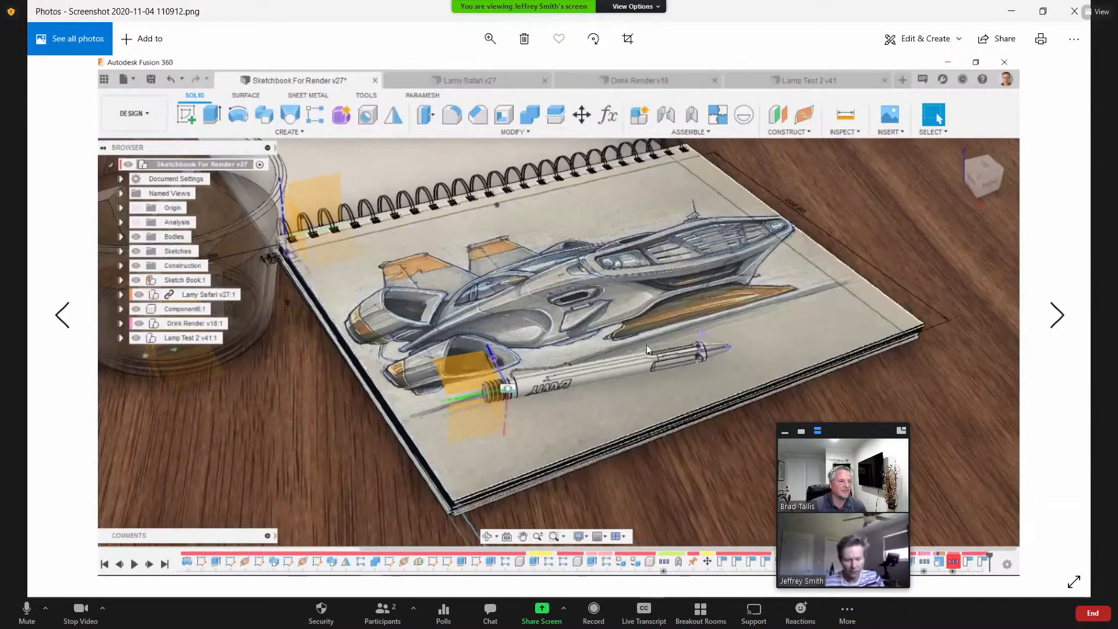
Step: Browse the Sketchbook_For_Render images through the 2020-Nov-04_12-35-42AM rendering, then close the image viewer
{"action": "left_click", "coordinate": [1056, 317]}
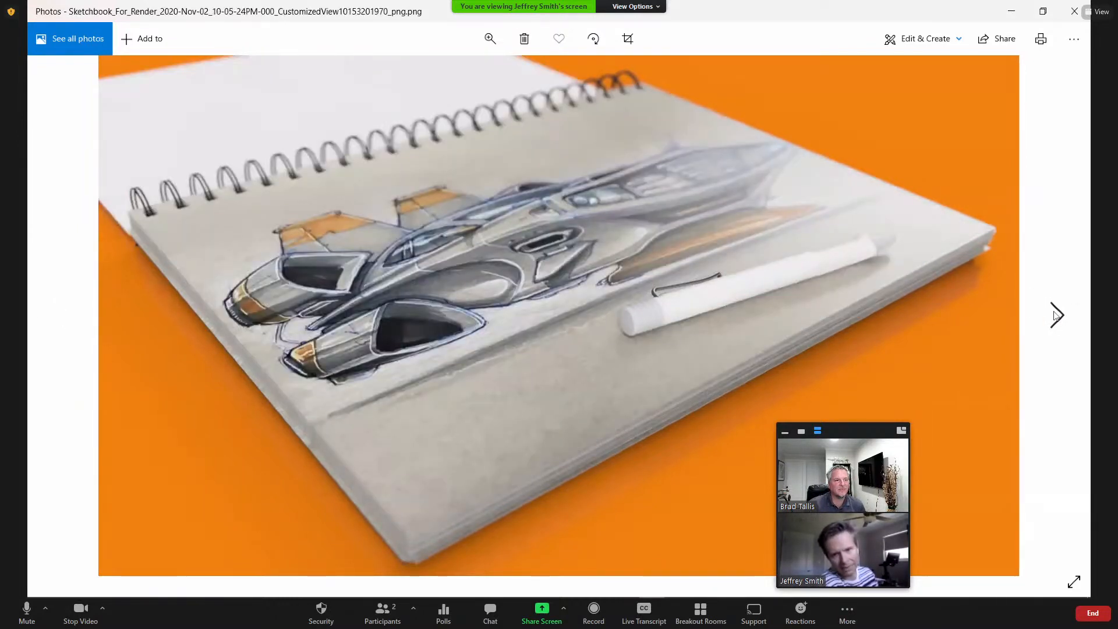
{"action": "left_click", "coordinate": [1057, 314]}
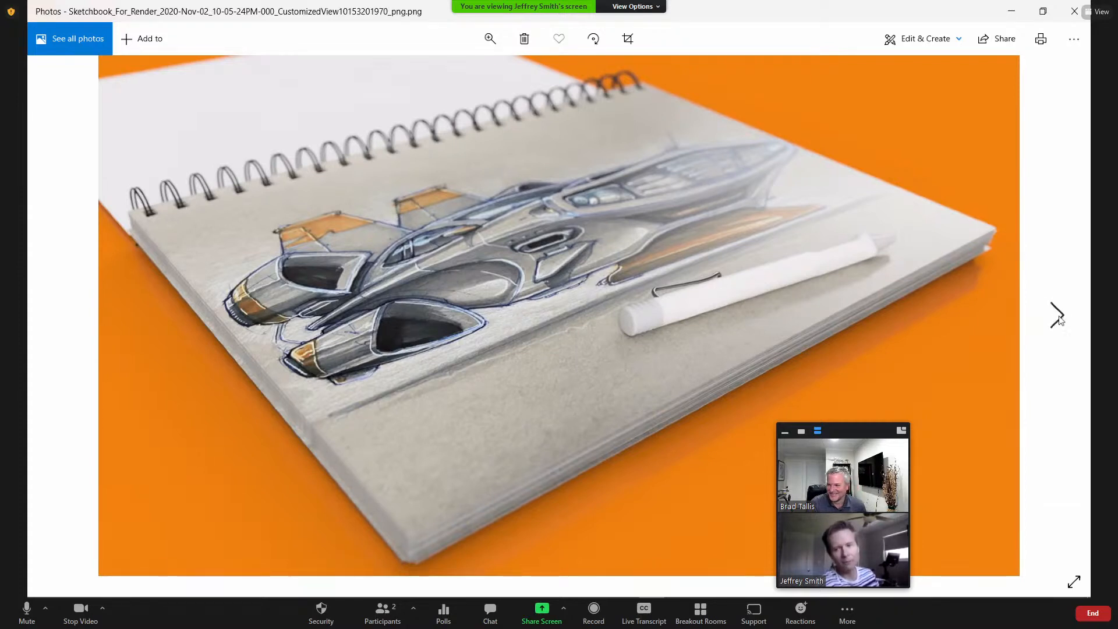
{"action": "left_click", "coordinate": [1057, 315]}
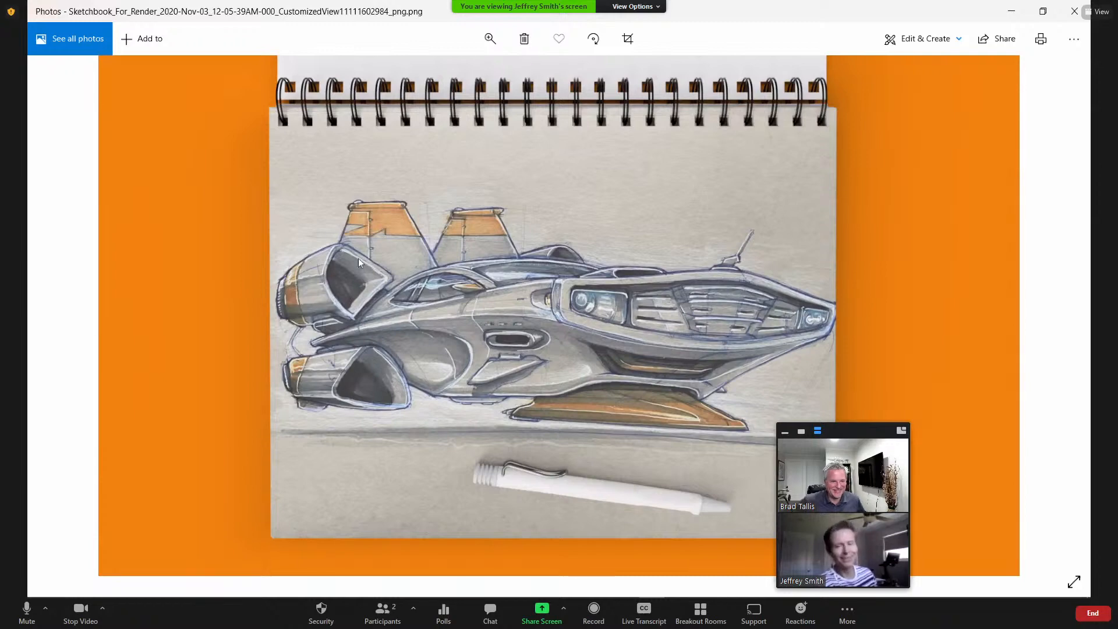
{"action": "left_click", "coordinate": [1056, 315]}
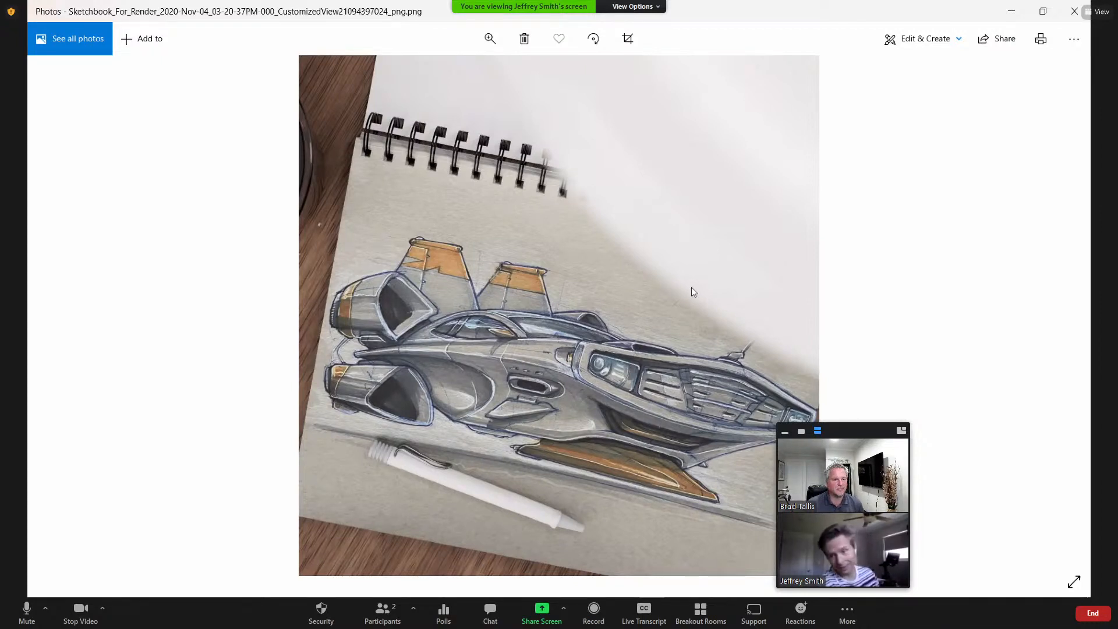
{"action": "left_click", "coordinate": [1055, 317]}
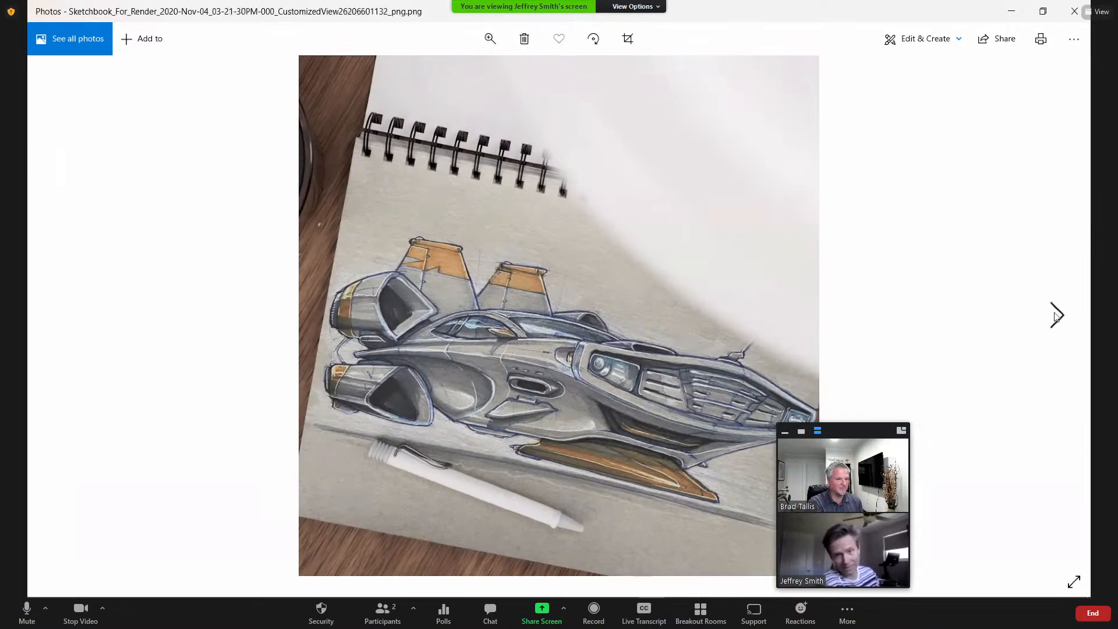
{"action": "left_click", "coordinate": [1057, 318]}
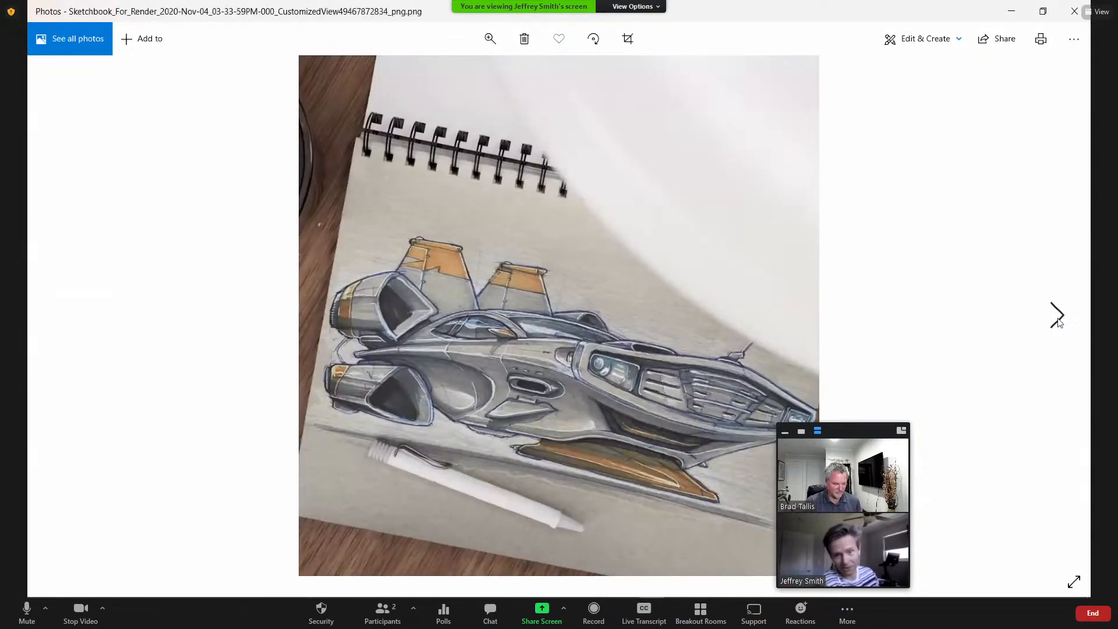
{"action": "left_click", "coordinate": [1057, 319]}
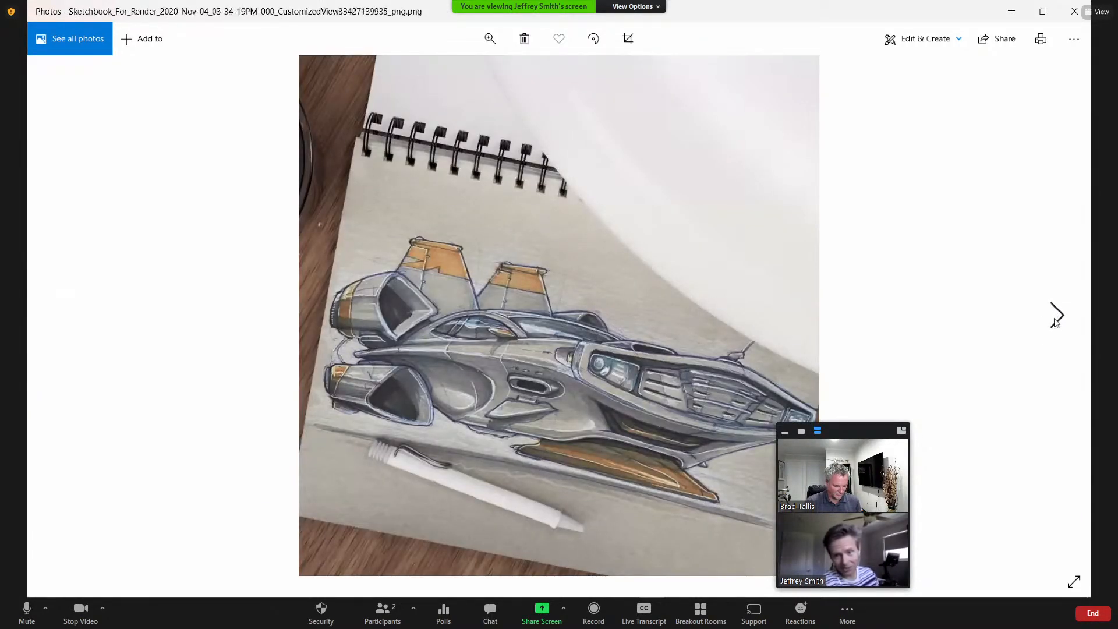
{"action": "left_click", "coordinate": [1056, 317]}
{"action": "left_click", "coordinate": [1056, 317]}
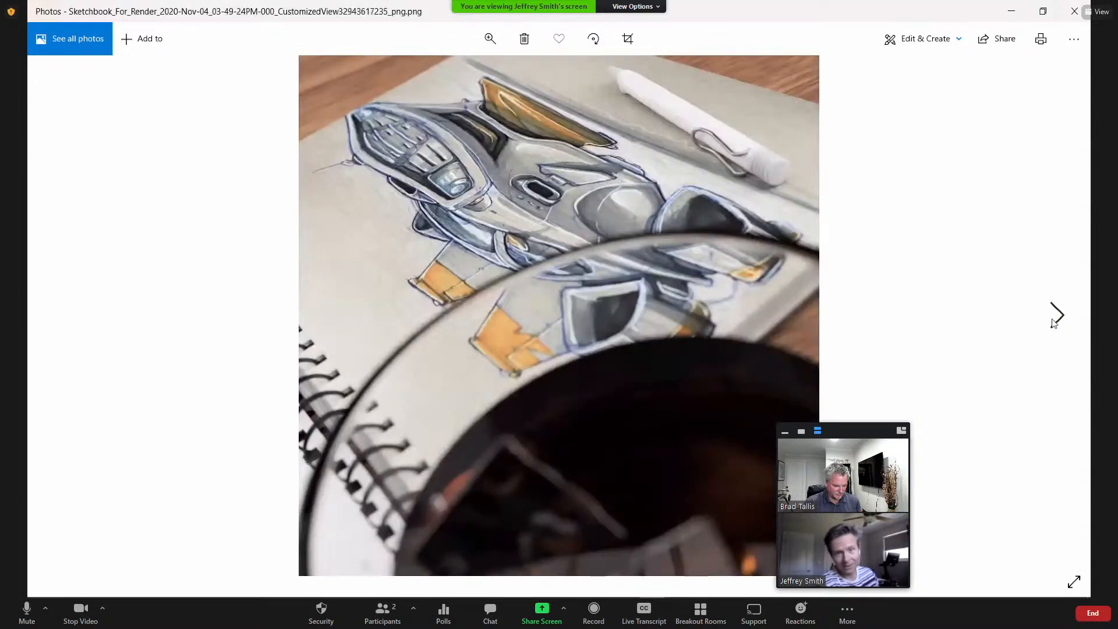
{"action": "left_click", "coordinate": [1056, 318]}
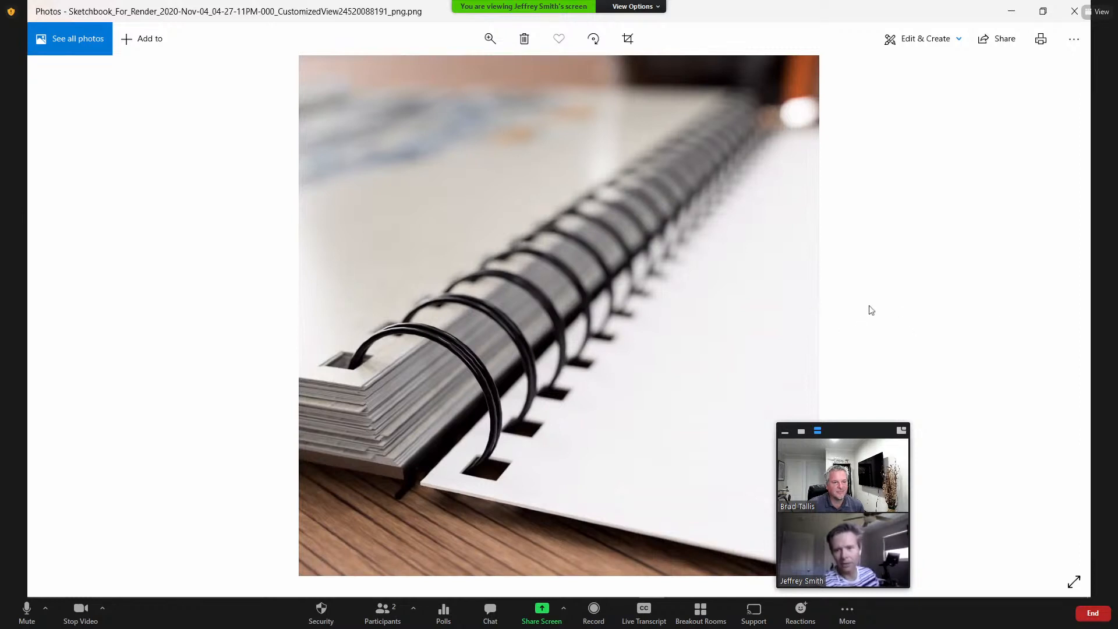
{"action": "left_click", "coordinate": [1057, 315]}
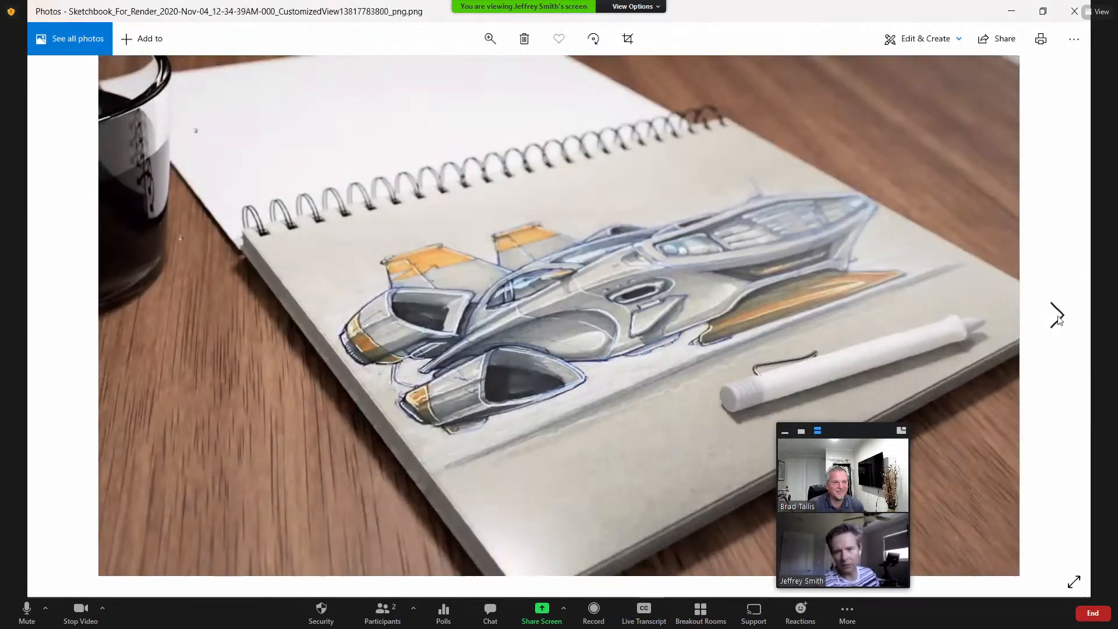
{"action": "left_click", "coordinate": [1058, 315]}
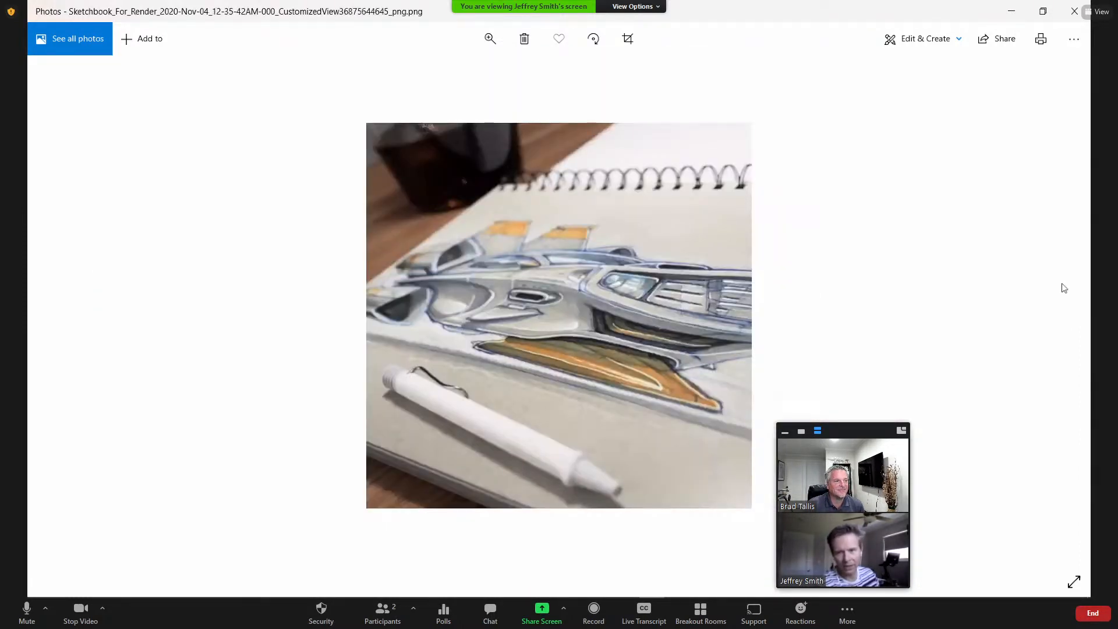
{"action": "left_click", "coordinate": [1074, 12]}
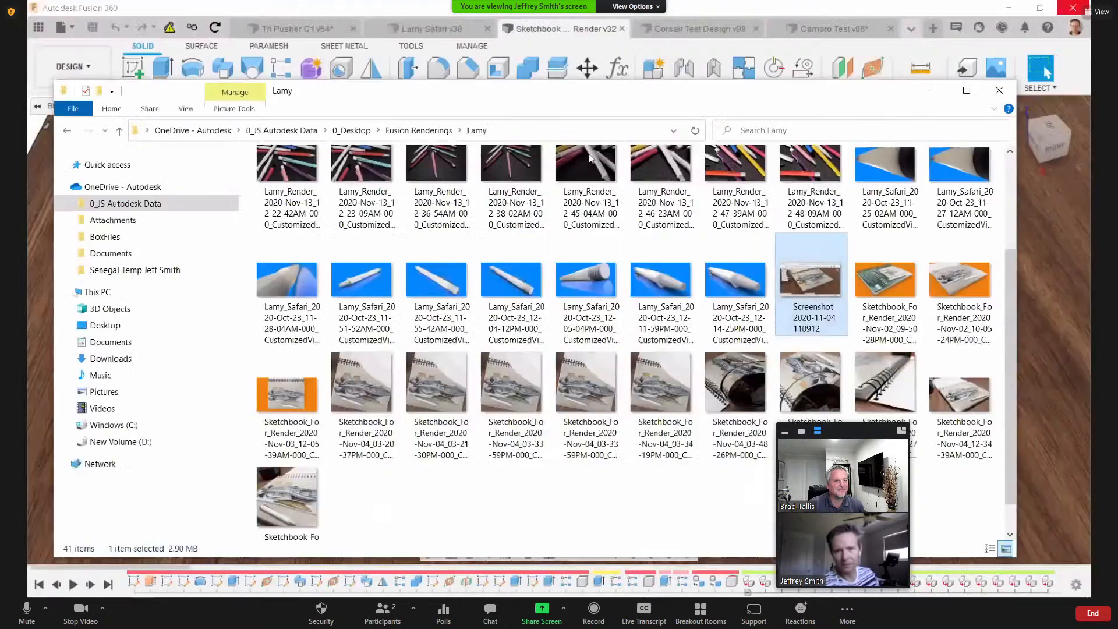
Step: Return to the Sketchbook For Render v32 scene and examine the desk lamp, wooden table, drinking glass and sketchbook
{"action": "left_click", "coordinate": [1052, 60]}
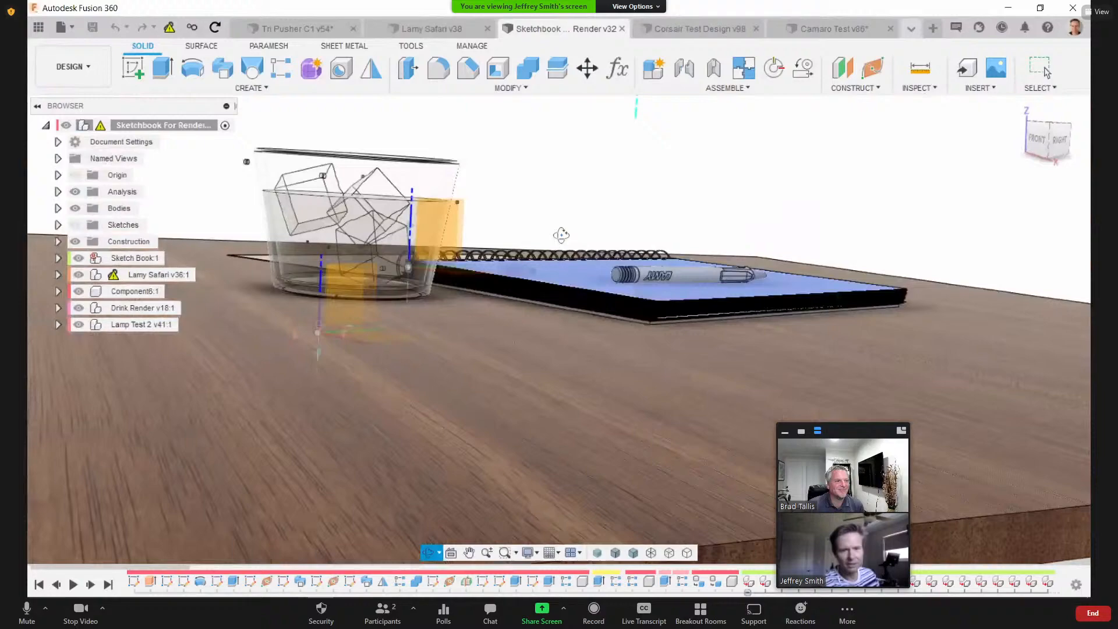
{"action": "mouse_move", "coordinate": [561, 236]}
{"action": "middle_mouse_down", "text": "shift"}
{"action": "mouse_move", "coordinate": [552, 229]}
{"action": "mouse_move", "coordinate": [547, 279]}
{"action": "mouse_move", "coordinate": [443, 303]}
{"action": "mouse_move", "coordinate": [420, 248]}
{"action": "mouse_move", "coordinate": [533, 252]}
{"action": "mouse_move", "coordinate": [452, 305]}
{"action": "mouse_move", "coordinate": [507, 249]}
{"action": "mouse_move", "coordinate": [510, 266]}
{"action": "middle_mouse_up", "text": "shift"}
{"action": "scroll", "coordinate": [452, 301], "scroll_direction": "down", "scroll_amount": 10}
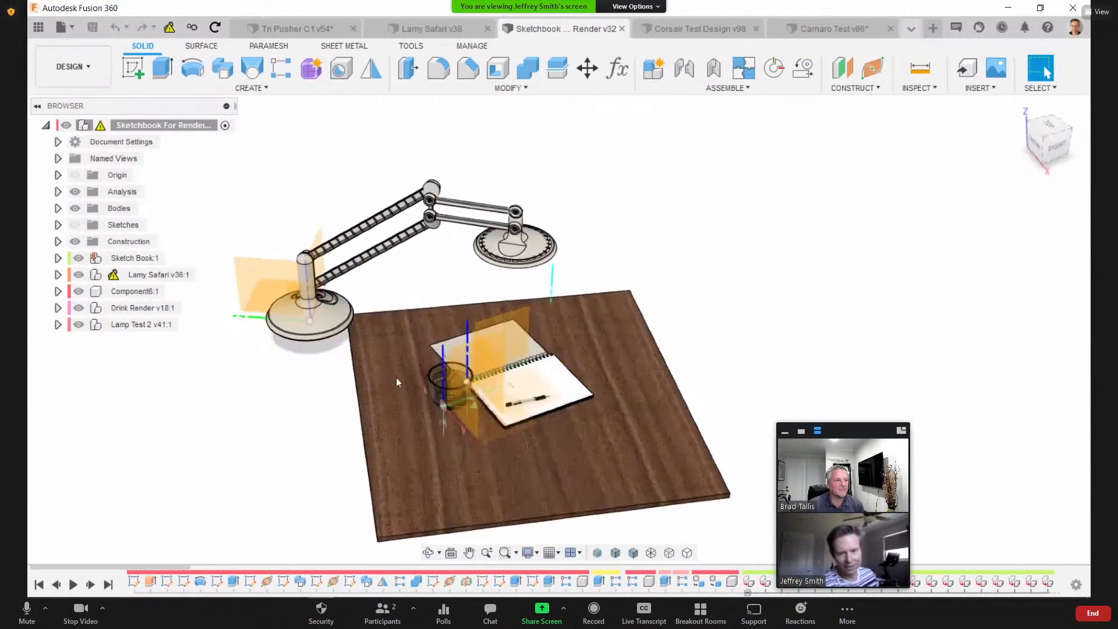
{"action": "mouse_move", "coordinate": [396, 377]}
{"action": "middle_mouse_down", "text": "shift"}
{"action": "mouse_move", "coordinate": [509, 344]}
{"action": "mouse_move", "coordinate": [490, 306]}
{"action": "middle_mouse_up", "text": "shift"}
{"action": "scroll", "coordinate": [490, 307], "scroll_direction": "up", "scroll_amount": 10}
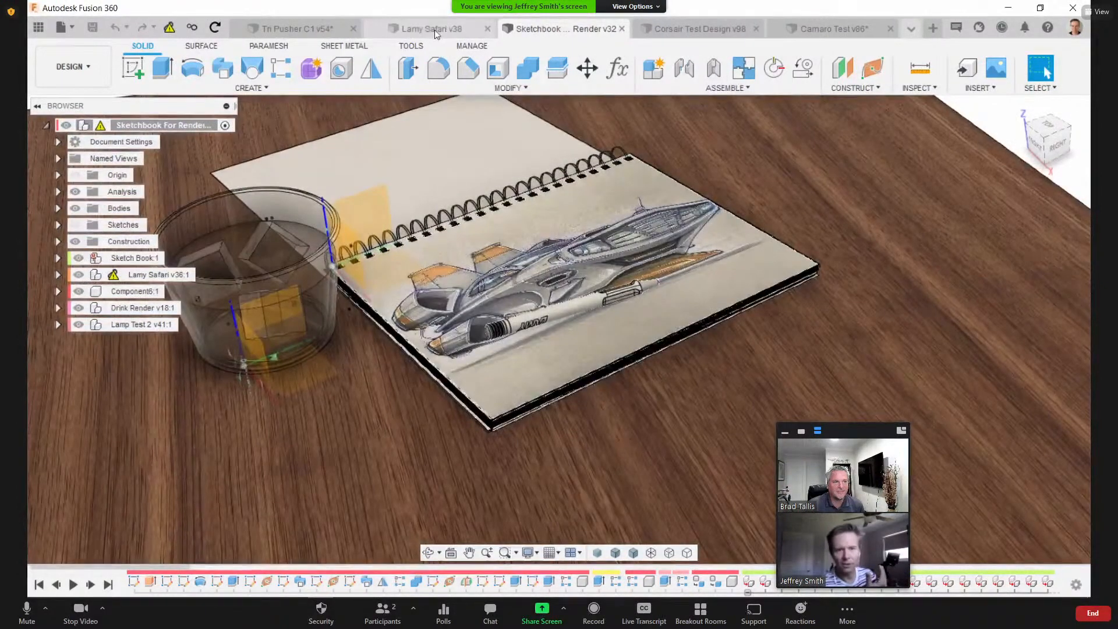
Step: Switch to the Lamy Safari v38 design and examine the pen's LAMY logo, ribbed end, wire clip and grip up close
{"action": "left_click", "coordinate": [435, 34]}
{"action": "middle_click_drag", "start_coordinate": [388, 298], "coordinate": [372, 236], "text": "shift"}
{"action": "scroll", "coordinate": [400, 231], "scroll_direction": "up", "scroll_amount": 5}
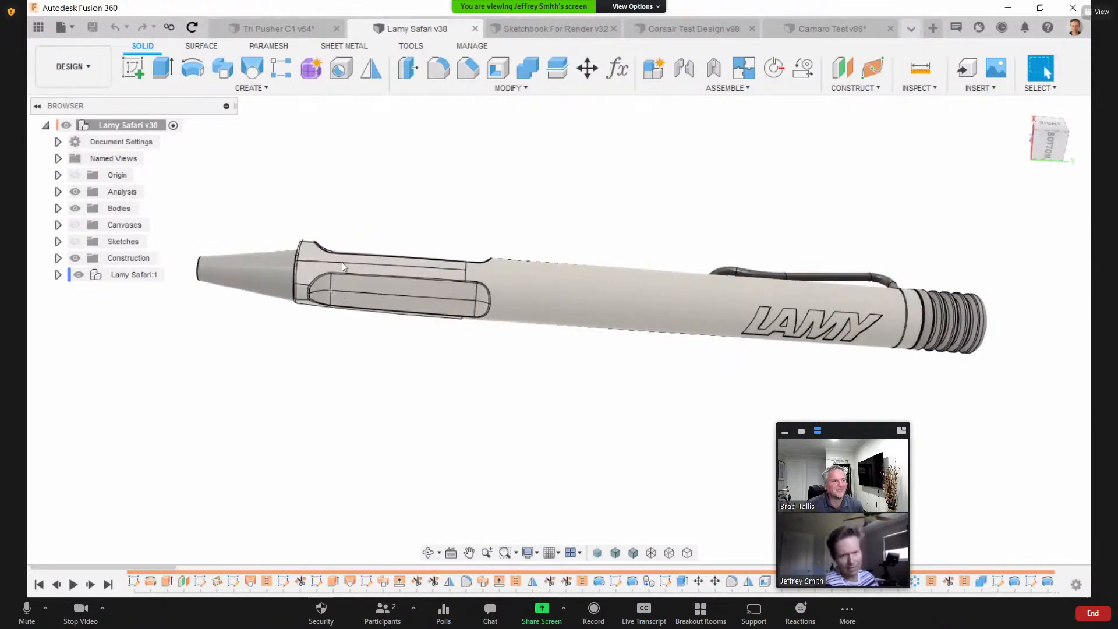
{"action": "middle_click_drag", "start_coordinate": [370, 218], "coordinate": [263, 329], "text": "shift"}
{"action": "middle_click_drag", "start_coordinate": [457, 272], "coordinate": [484, 300], "text": "shift"}
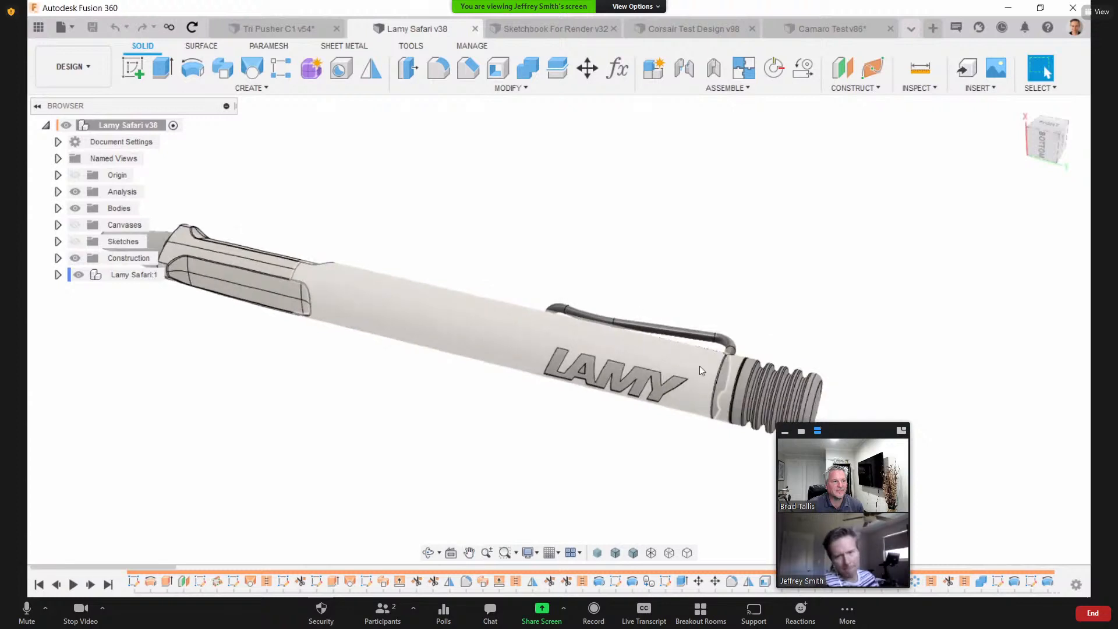
{"action": "scroll", "coordinate": [745, 379], "scroll_direction": "up", "scroll_amount": 5}
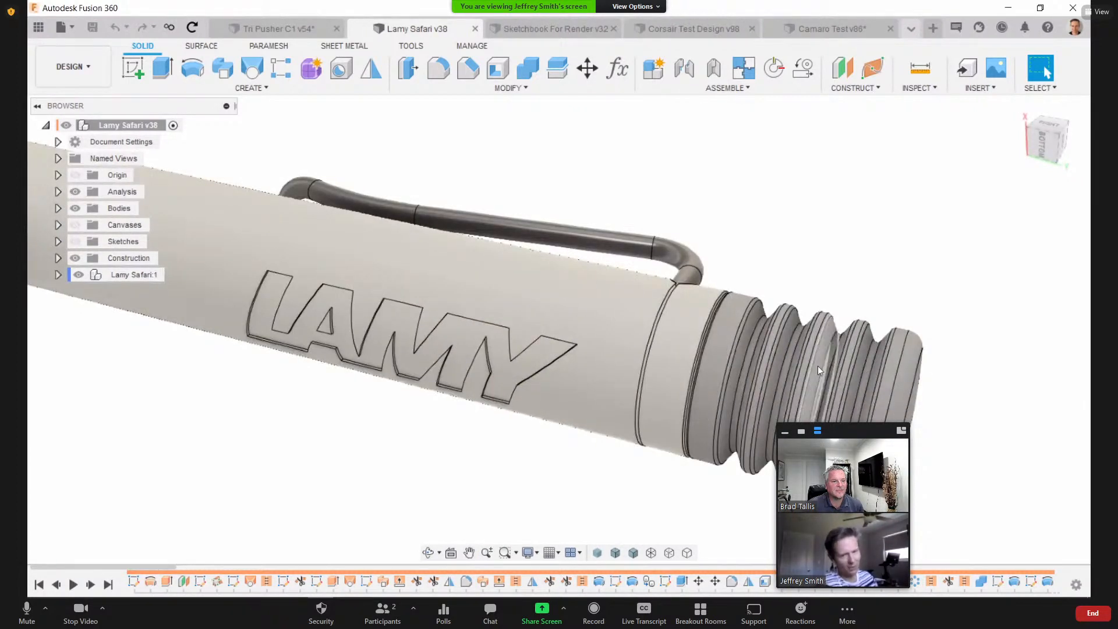
{"action": "middle_click_drag", "start_coordinate": [499, 379], "coordinate": [399, 273], "text": "shift"}
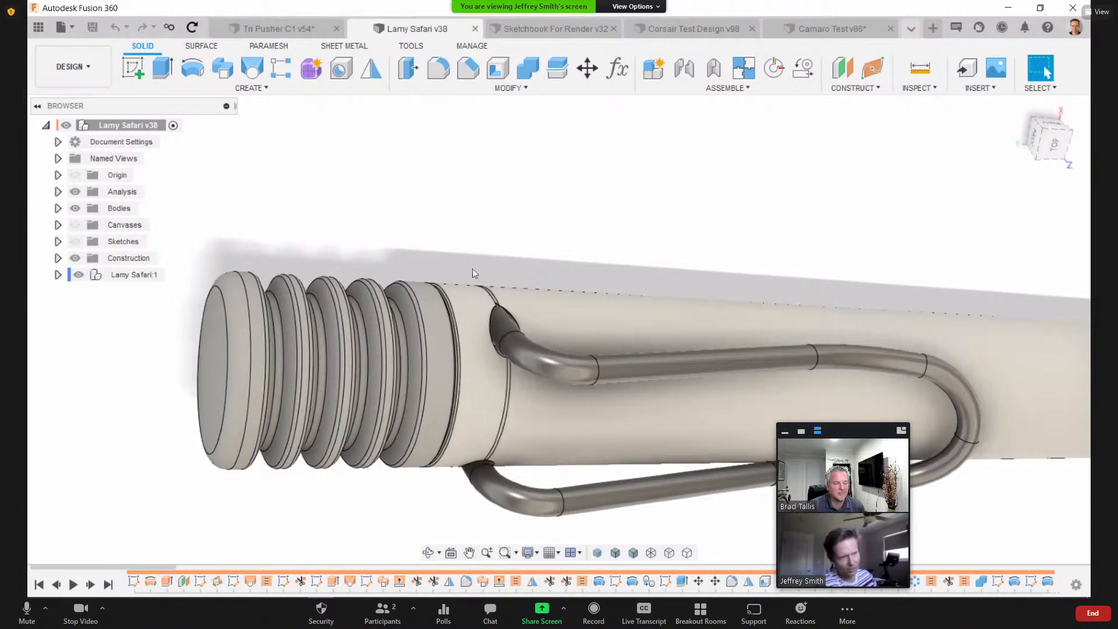
{"action": "middle_click_drag", "start_coordinate": [412, 242], "coordinate": [408, 268], "text": "shift"}
{"action": "scroll", "coordinate": [317, 260], "scroll_direction": "up", "scroll_amount": 3}
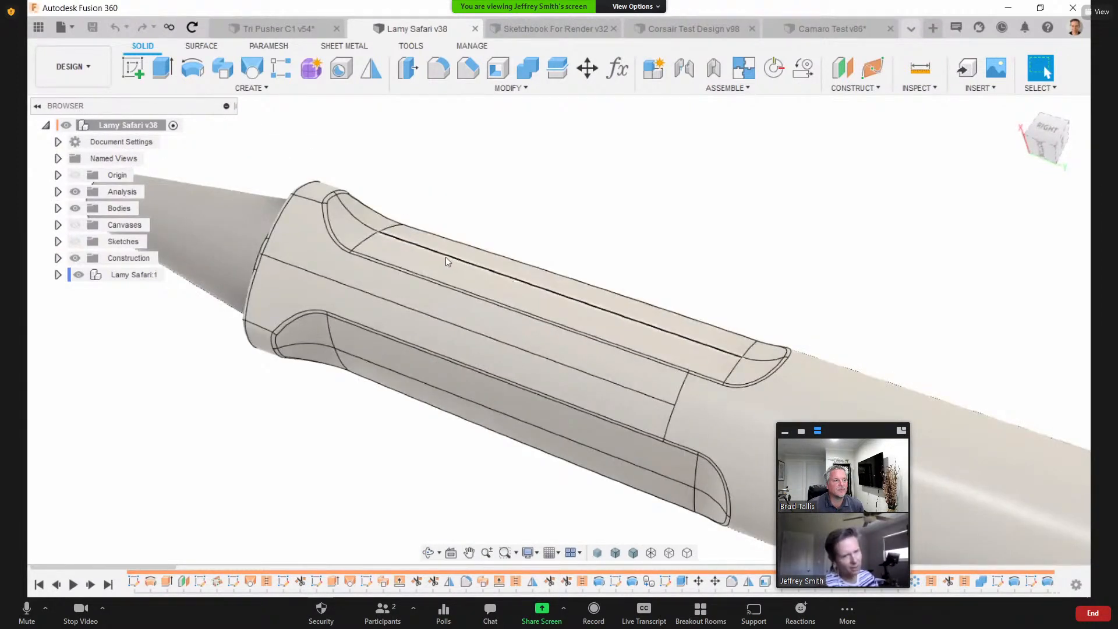
Step: Highlight the curved end face and the long flat face of the grip's finger recess to inspect its surfaces
{"action": "left_click", "coordinate": [350, 231]}
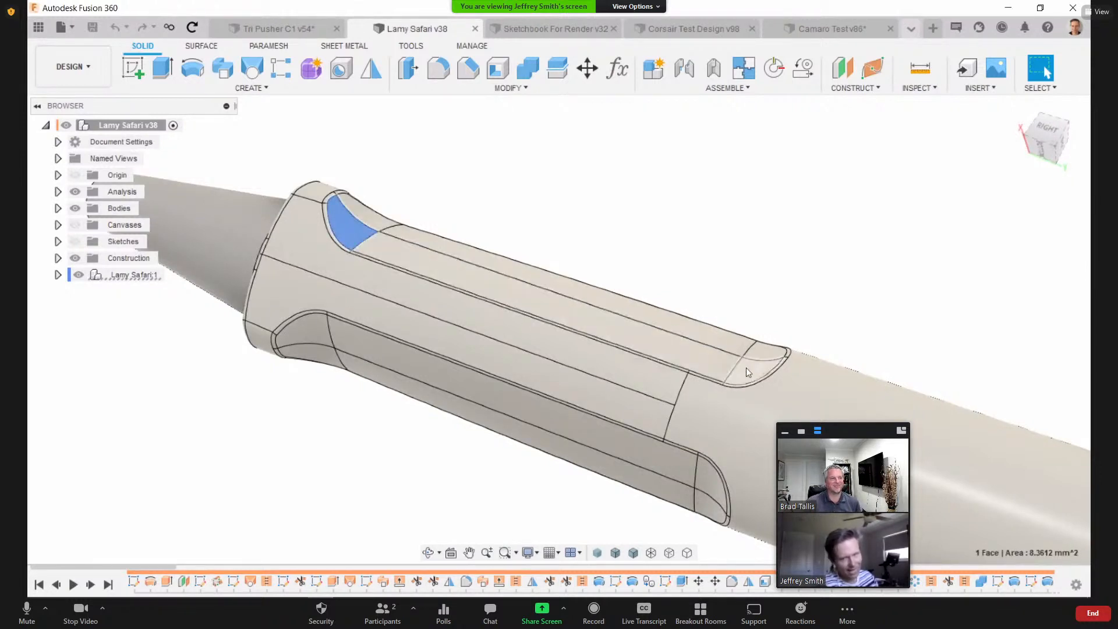
{"action": "left_click", "coordinate": [600, 288]}
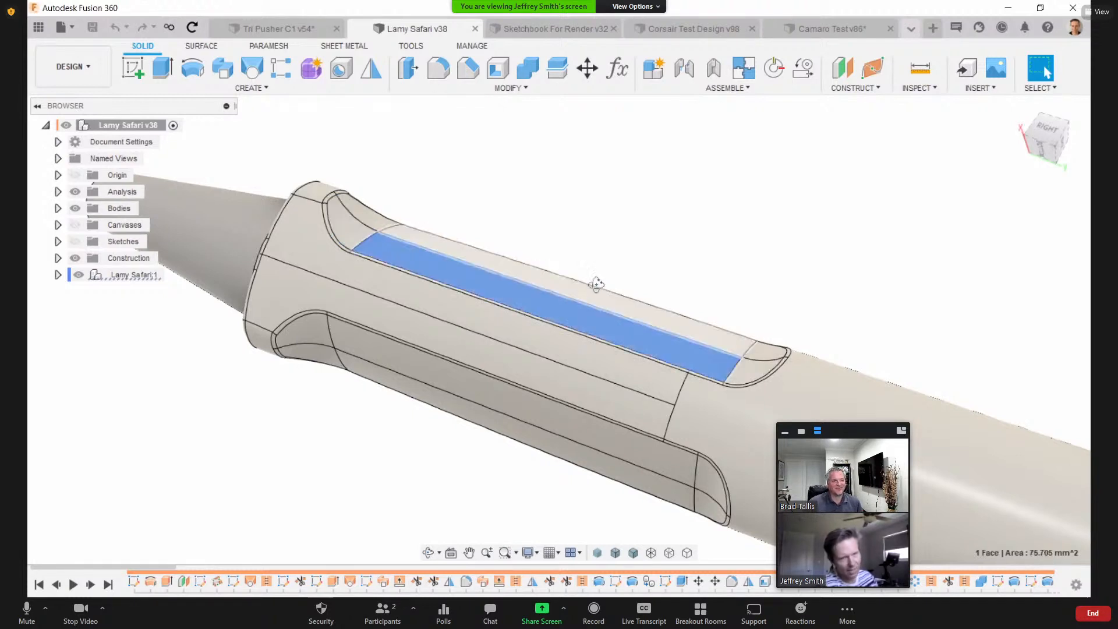
{"action": "middle_click_drag", "start_coordinate": [594, 282], "coordinate": [661, 307], "text": "shift"}
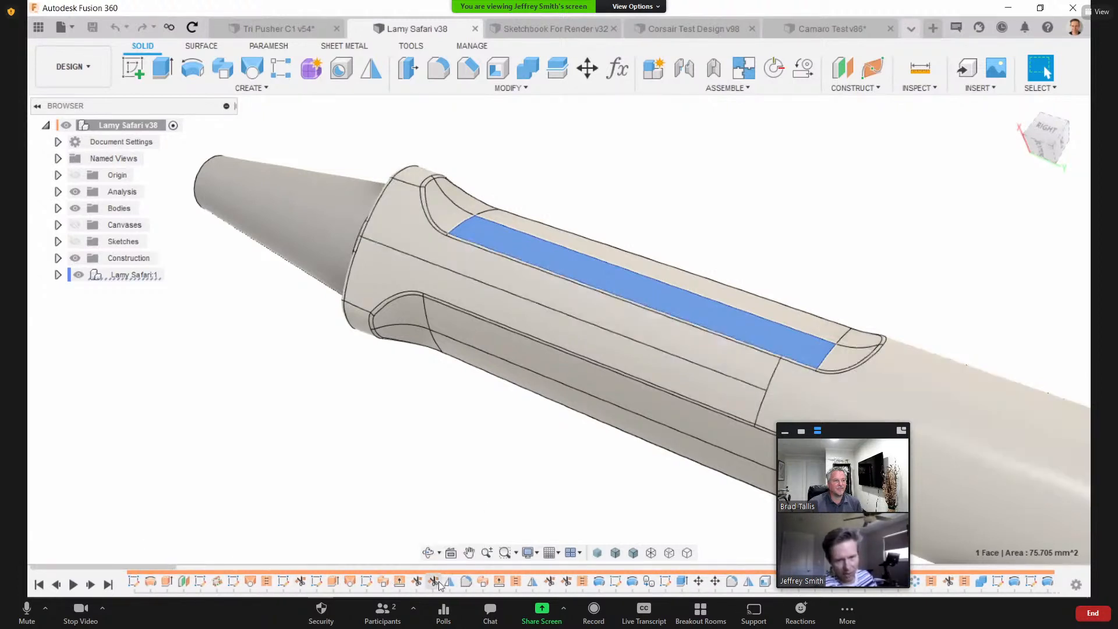
Step: Roll the pen's history back to the trim just before the first mirror and examine the partial grip surface
{"action": "right_click", "coordinate": [434, 581]}
{"action": "left_click", "coordinate": [495, 510]}
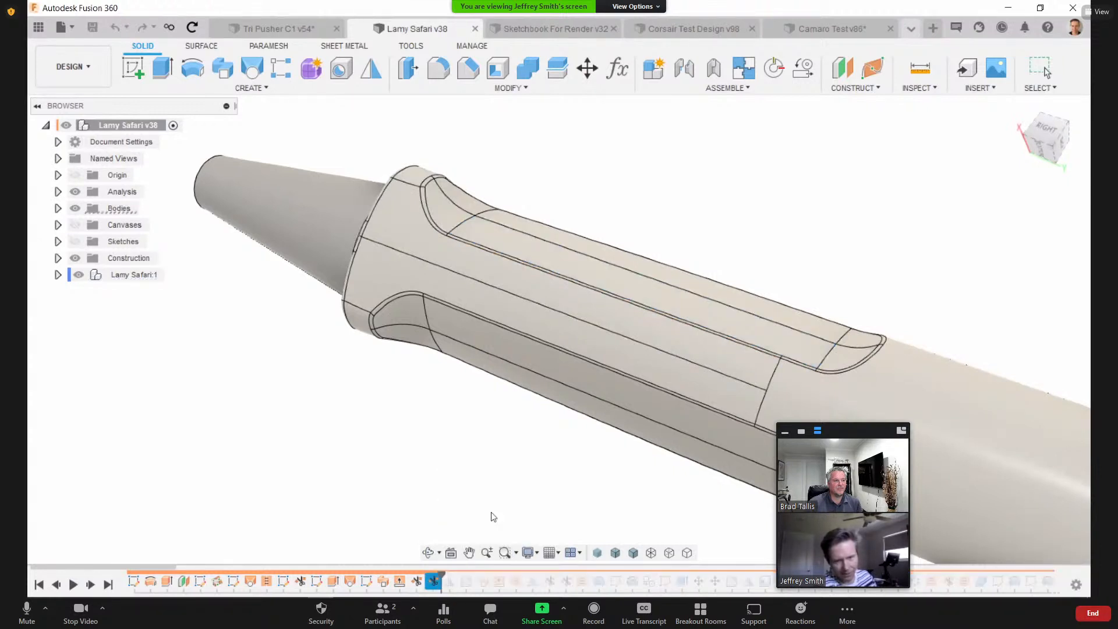
{"action": "mouse_move", "coordinate": [474, 482]}
{"action": "middle_mouse_down", "text": "shift"}
{"action": "mouse_move", "coordinate": [435, 445]}
{"action": "mouse_move", "coordinate": [332, 402]}
{"action": "mouse_move", "coordinate": [337, 460]}
{"action": "mouse_move", "coordinate": [569, 394]}
{"action": "mouse_move", "coordinate": [552, 386]}
{"action": "mouse_move", "coordinate": [637, 383]}
{"action": "mouse_move", "coordinate": [653, 356]}
{"action": "mouse_move", "coordinate": [646, 375]}
{"action": "mouse_move", "coordinate": [357, 349]}
{"action": "mouse_move", "coordinate": [359, 360]}
{"action": "middle_mouse_up", "text": "shift"}
{"action": "scroll", "coordinate": [344, 457], "scroll_direction": "down", "scroll_amount": 4}
{"action": "scroll", "coordinate": [569, 393], "scroll_direction": "down", "scroll_amount": 2}
{"action": "scroll", "coordinate": [359, 360], "scroll_direction": "up", "scroll_amount": 2}
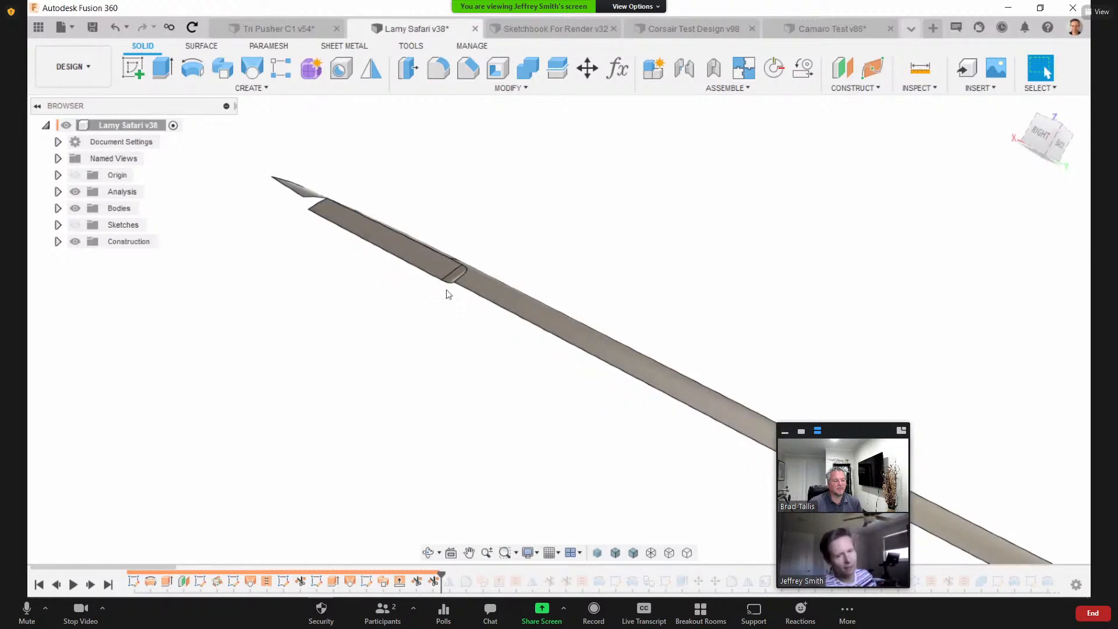
{"action": "middle_click_drag", "start_coordinate": [404, 292], "coordinate": [567, 345]}
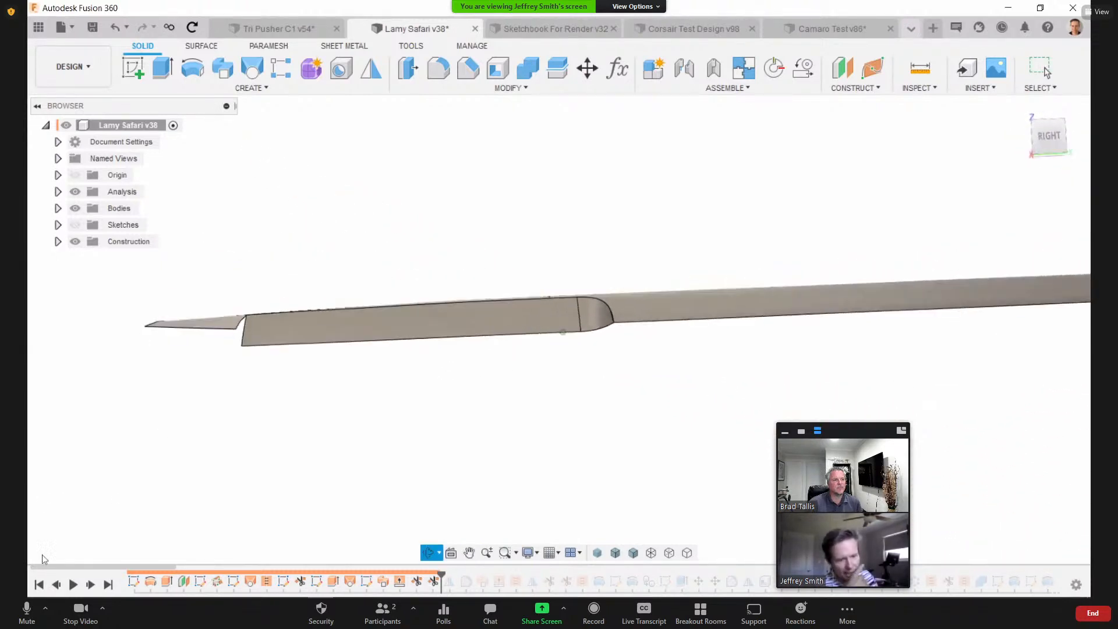
Step: Step the history back feature by feature to the sketch before the first grip trim and examine the plain barrel surface
{"action": "left_click", "coordinate": [56, 587]}
{"action": "left_click", "coordinate": [57, 587]}
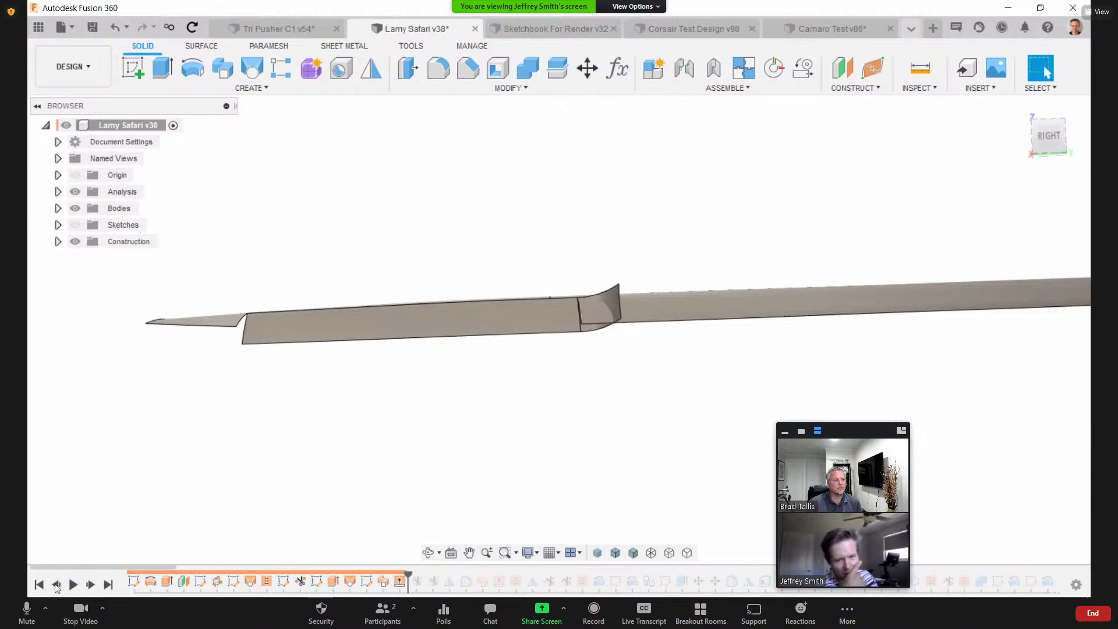
{"action": "left_click", "coordinate": [57, 587]}
{"action": "left_click", "coordinate": [56, 587]}
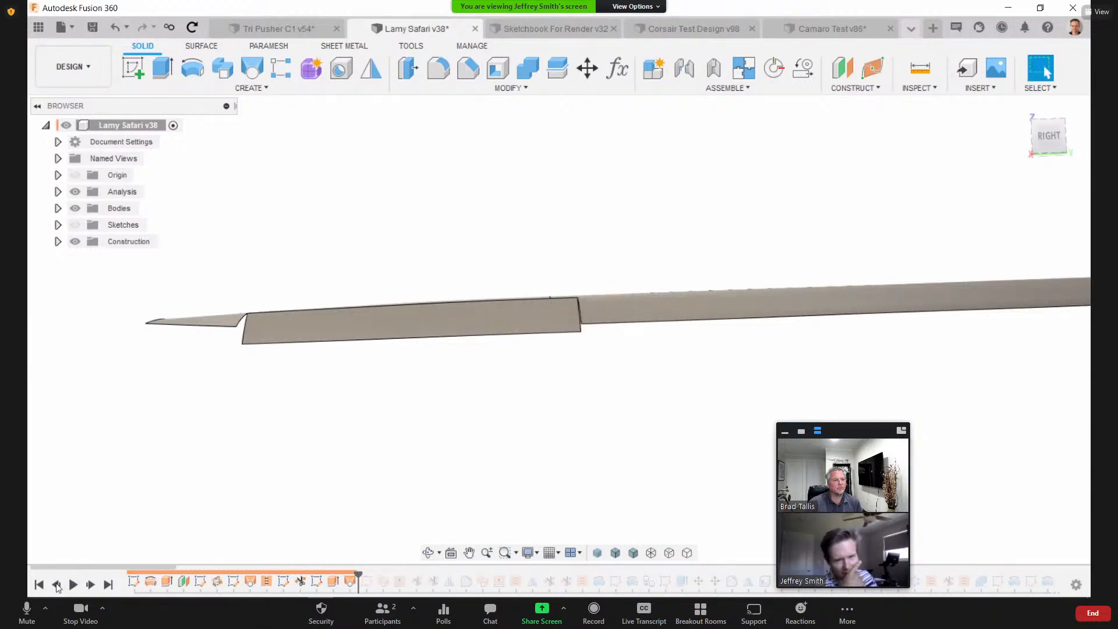
{"action": "left_click", "coordinate": [57, 587]}
{"action": "middle_click_drag", "start_coordinate": [199, 498], "coordinate": [172, 466], "text": "shift"}
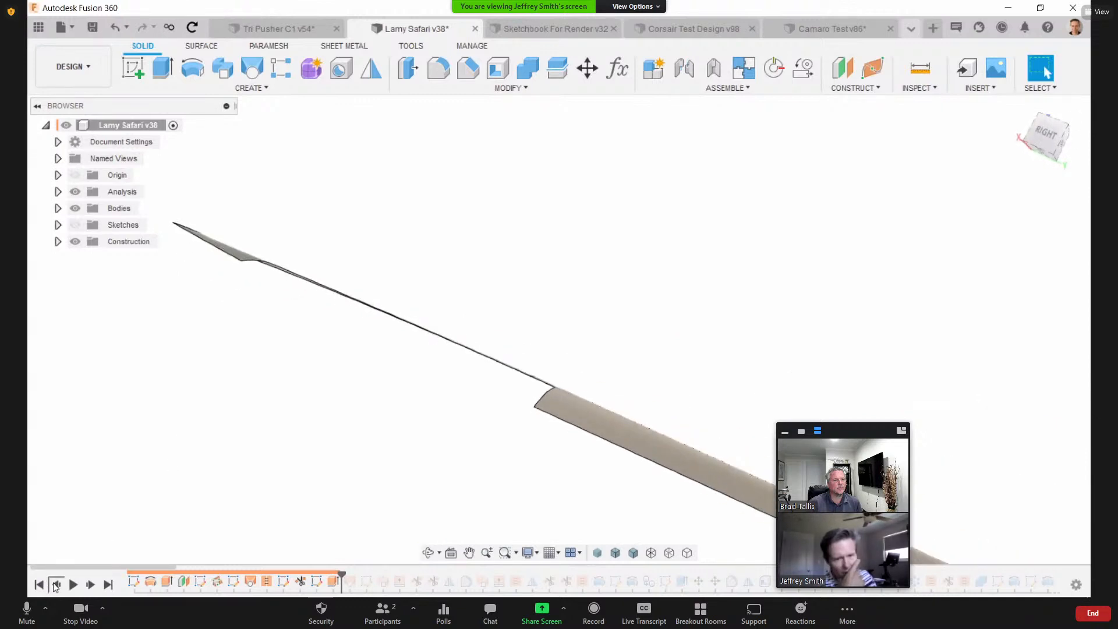
{"action": "left_click", "coordinate": [57, 586]}
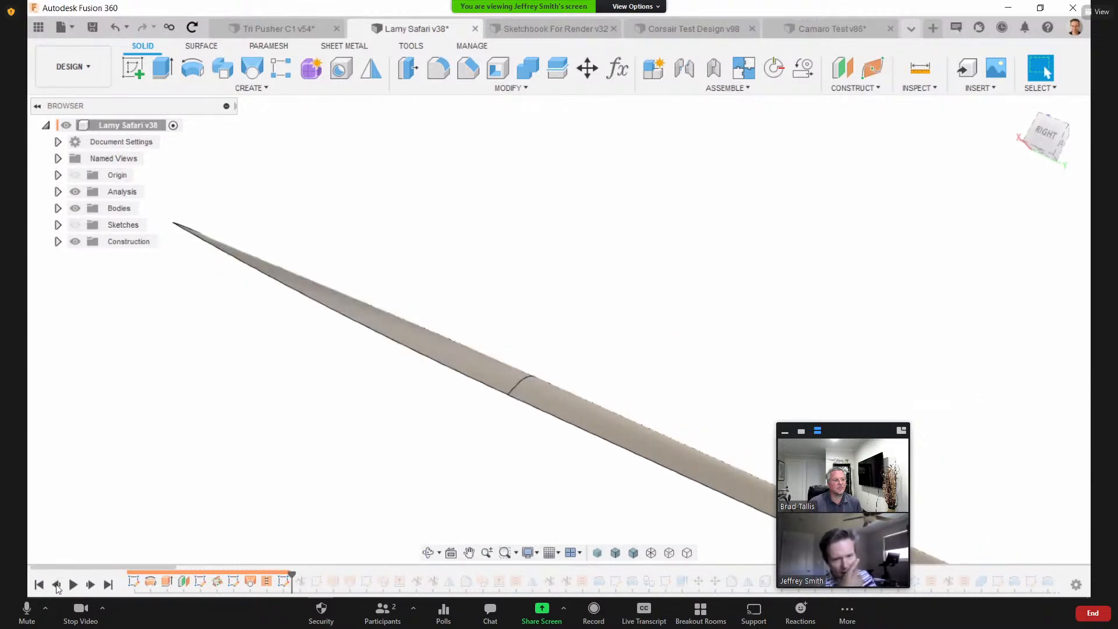
{"action": "middle_click_drag", "start_coordinate": [244, 496], "coordinate": [412, 425], "text": "shift"}
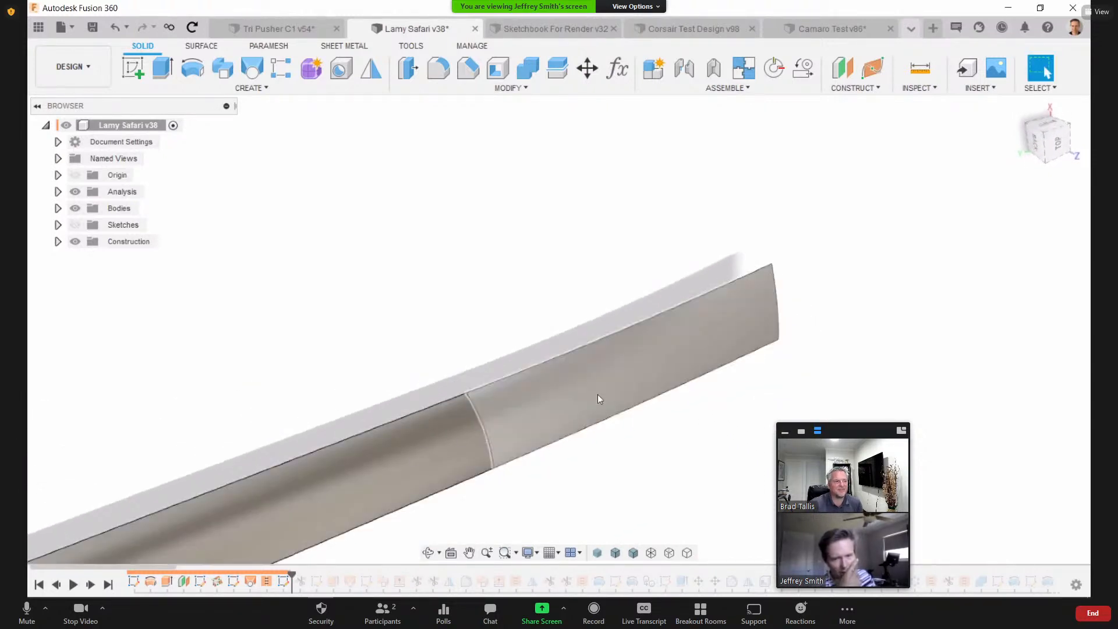
{"action": "middle_click_drag", "start_coordinate": [776, 315], "coordinate": [699, 285], "text": "shift"}
Step: Step the history forward through the grip's surfacing, mirror and trim features and examine the resulting finger recess
{"action": "left_click", "coordinate": [89, 585]}
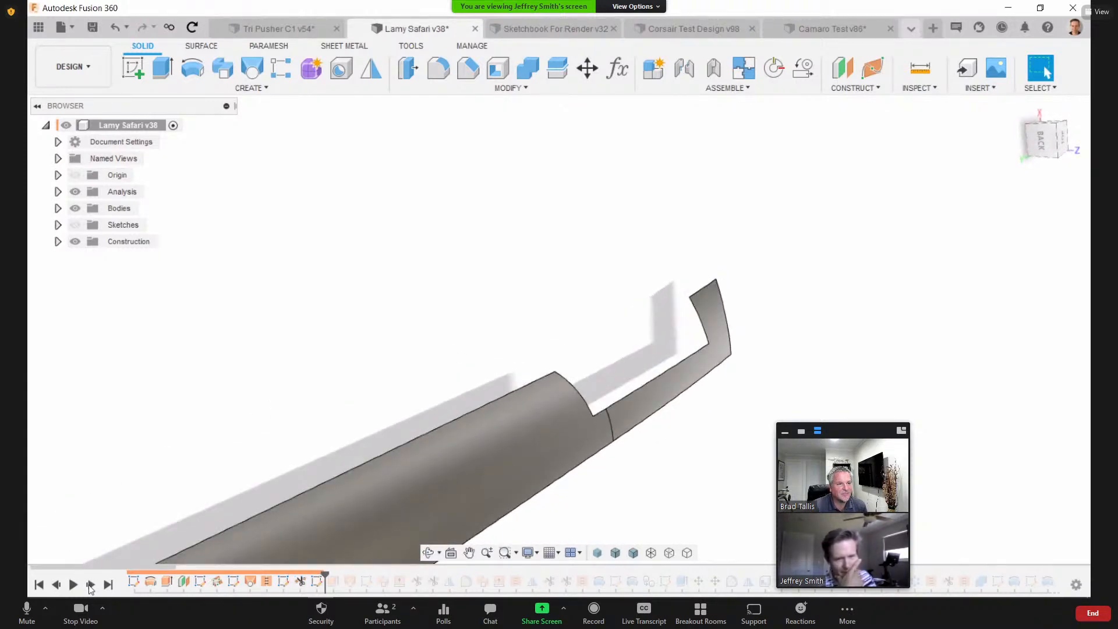
{"action": "left_click", "coordinate": [90, 585]}
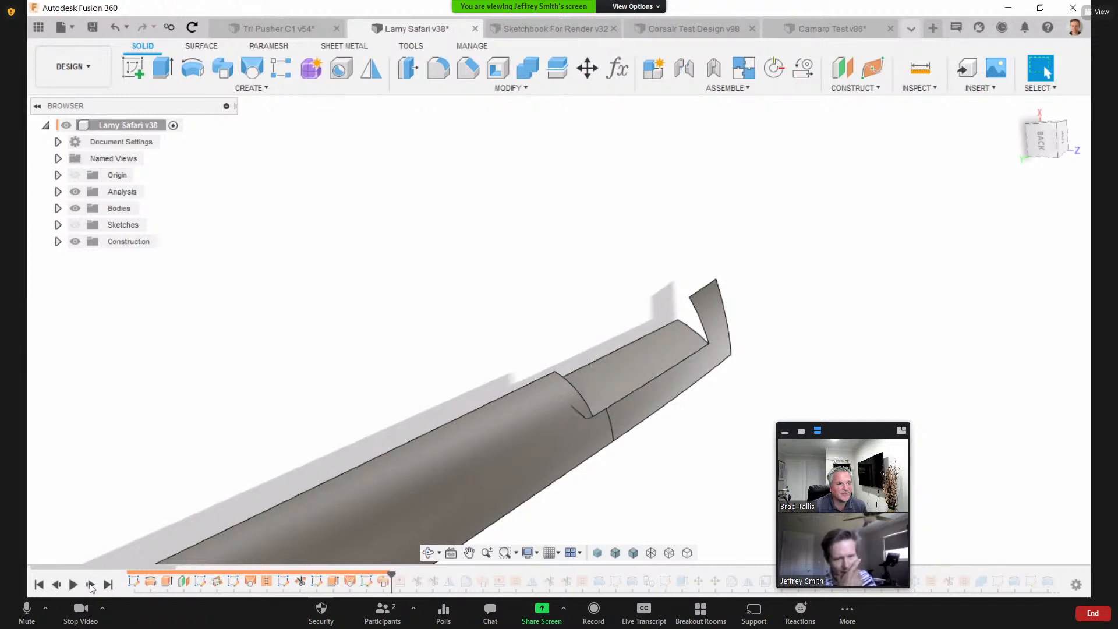
{"action": "left_click", "coordinate": [91, 585]}
{"action": "left_click", "coordinate": [90, 585]}
{"action": "left_click", "coordinate": [90, 585]}
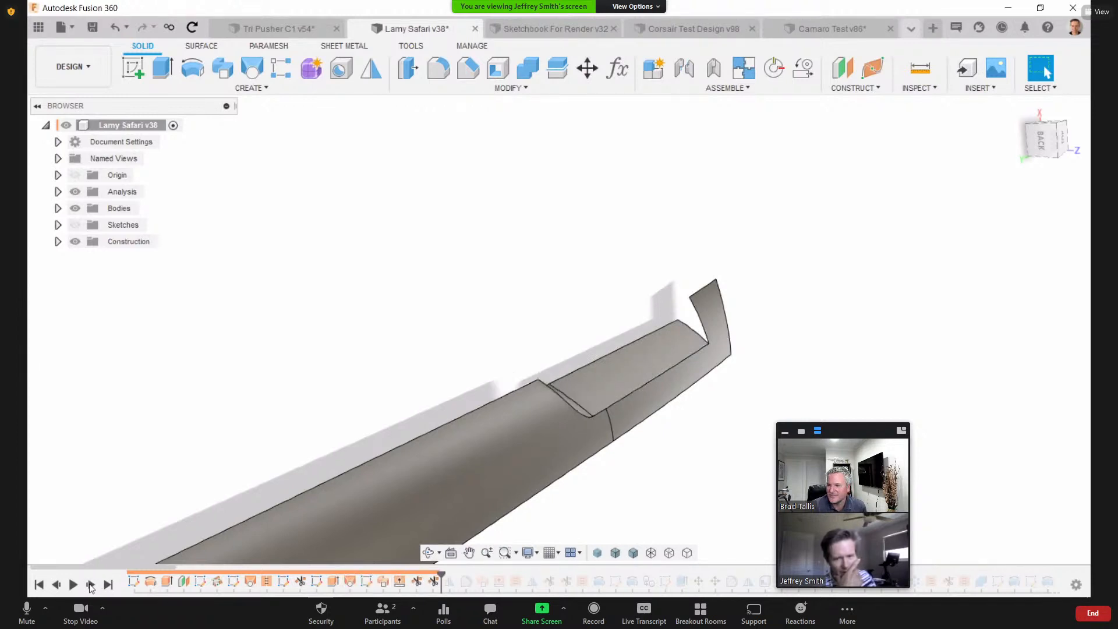
{"action": "left_click", "coordinate": [91, 585]}
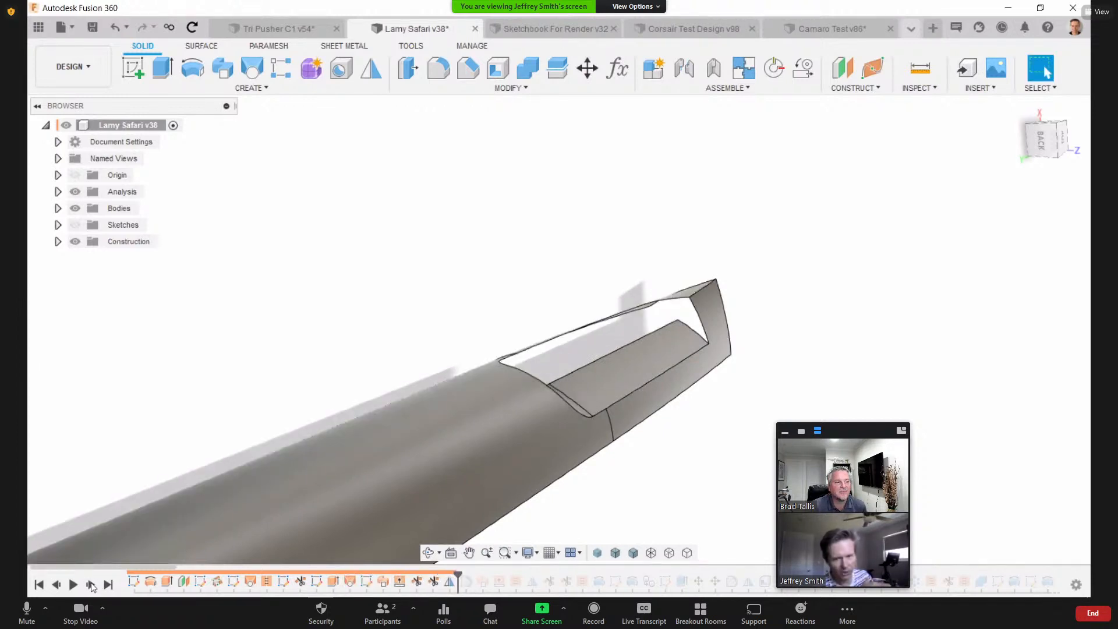
{"action": "left_click", "coordinate": [91, 585]}
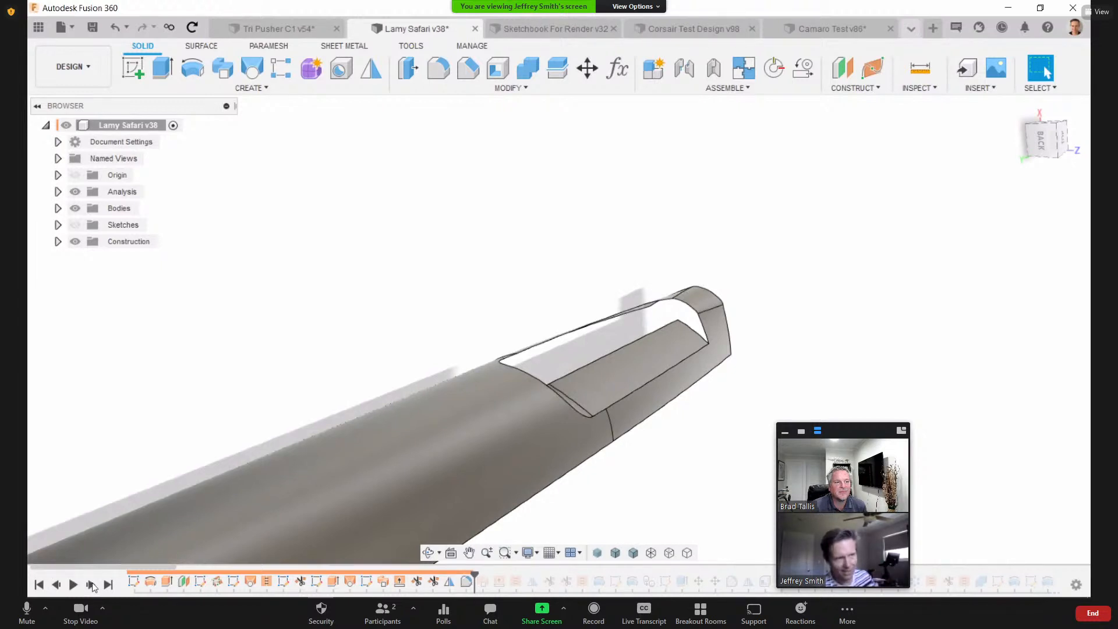
{"action": "left_click", "coordinate": [90, 585]}
{"action": "left_click", "coordinate": [90, 585]}
{"action": "left_click", "coordinate": [91, 585]}
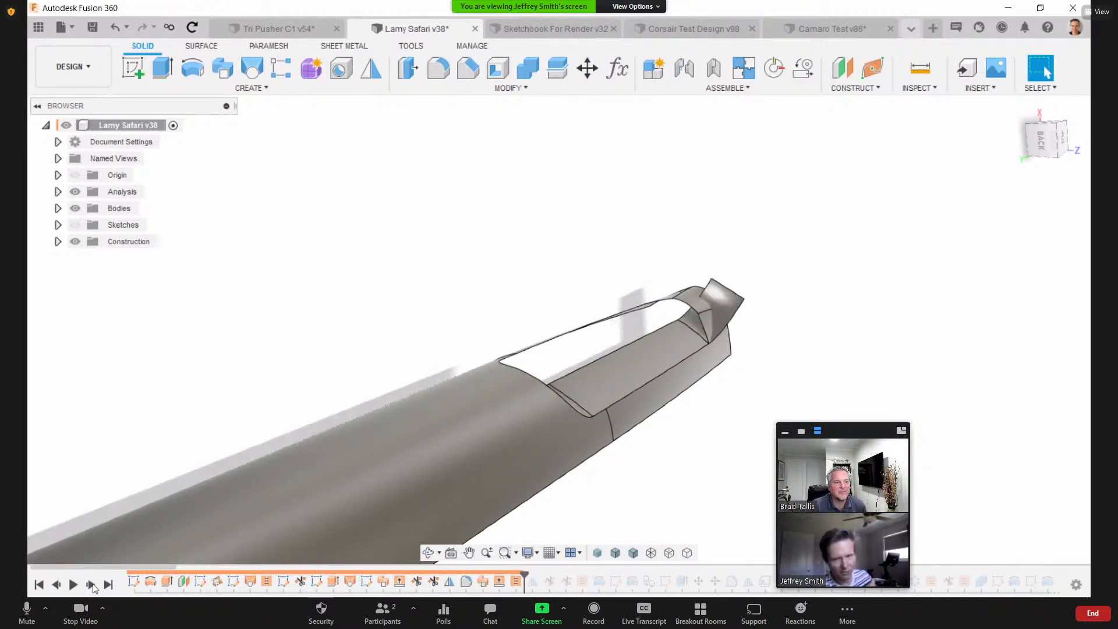
{"action": "left_click", "coordinate": [90, 584]}
{"action": "left_click", "coordinate": [91, 585]}
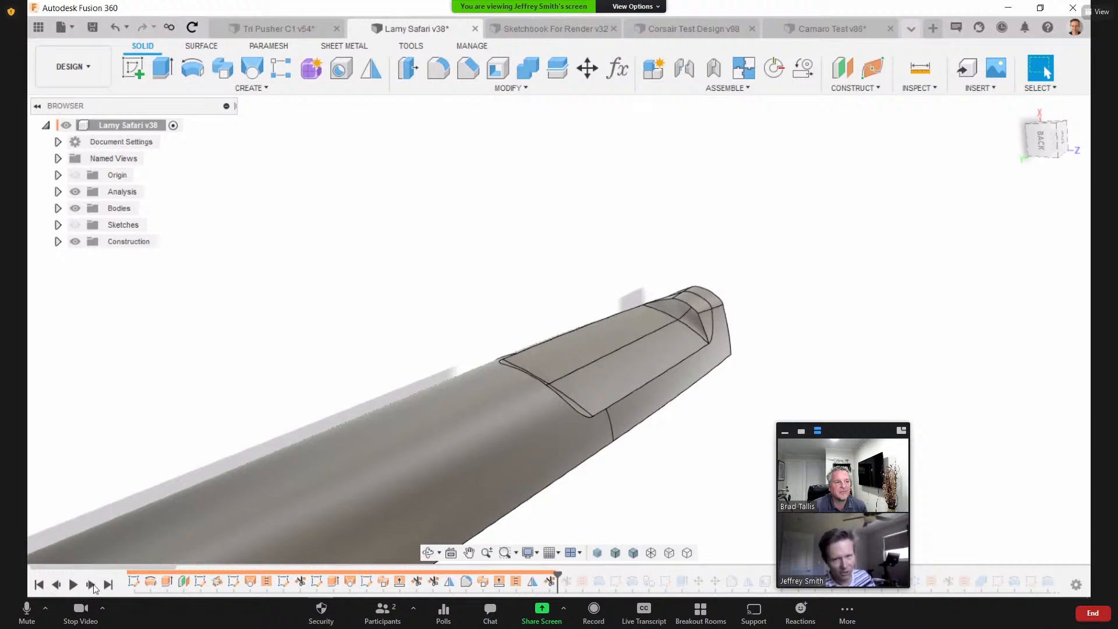
{"action": "left_click", "coordinate": [90, 585]}
{"action": "middle_click_drag", "start_coordinate": [197, 406], "coordinate": [530, 345], "text": "shift"}
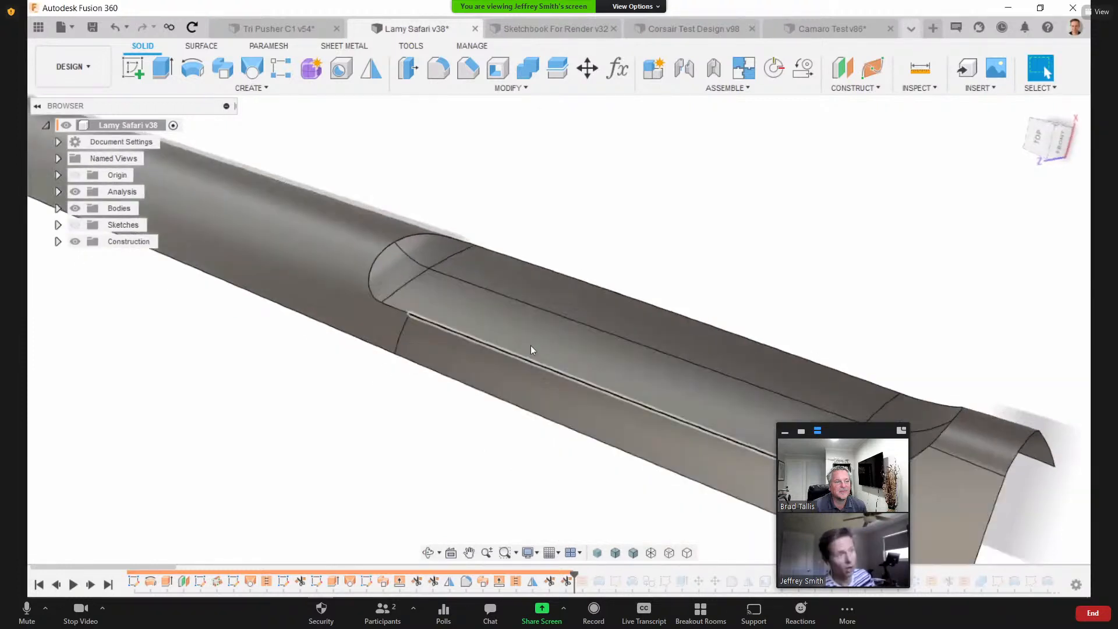
Step: Step through the features that follow the grip recess trims, and roll the history forward to its end
{"action": "left_click", "coordinate": [90, 584]}
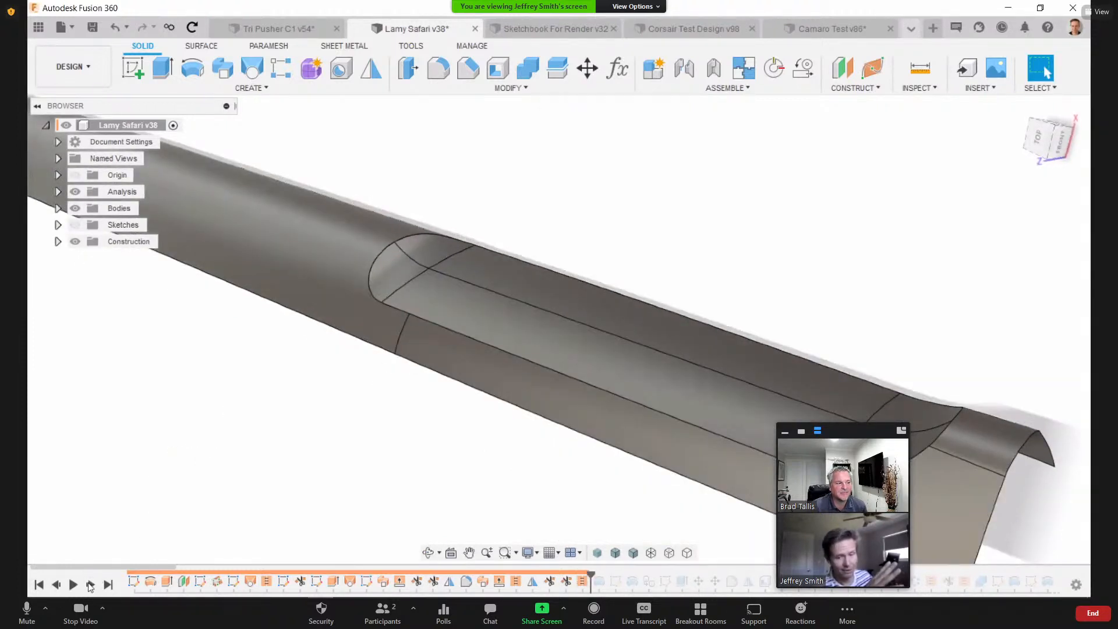
{"action": "left_click", "coordinate": [91, 585]}
{"action": "left_click", "coordinate": [90, 584]}
{"action": "left_click", "coordinate": [91, 584]}
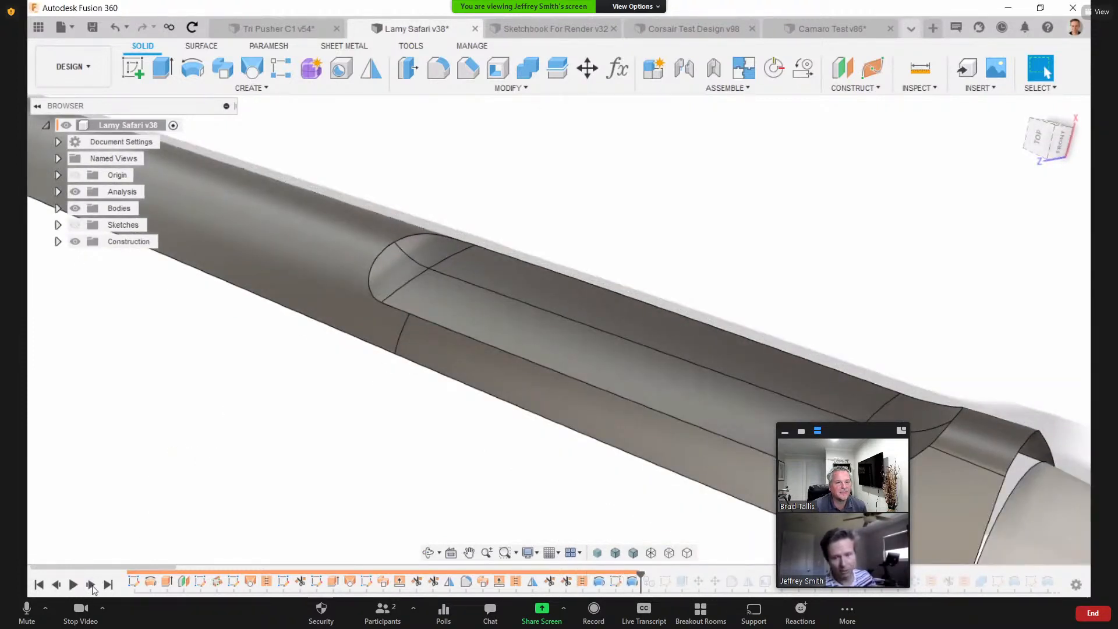
{"action": "left_click", "coordinate": [91, 585]}
{"action": "left_click", "coordinate": [92, 585]}
{"action": "left_click", "coordinate": [93, 587]}
{"action": "left_click", "coordinate": [94, 587]}
{"action": "left_click", "coordinate": [95, 588]}
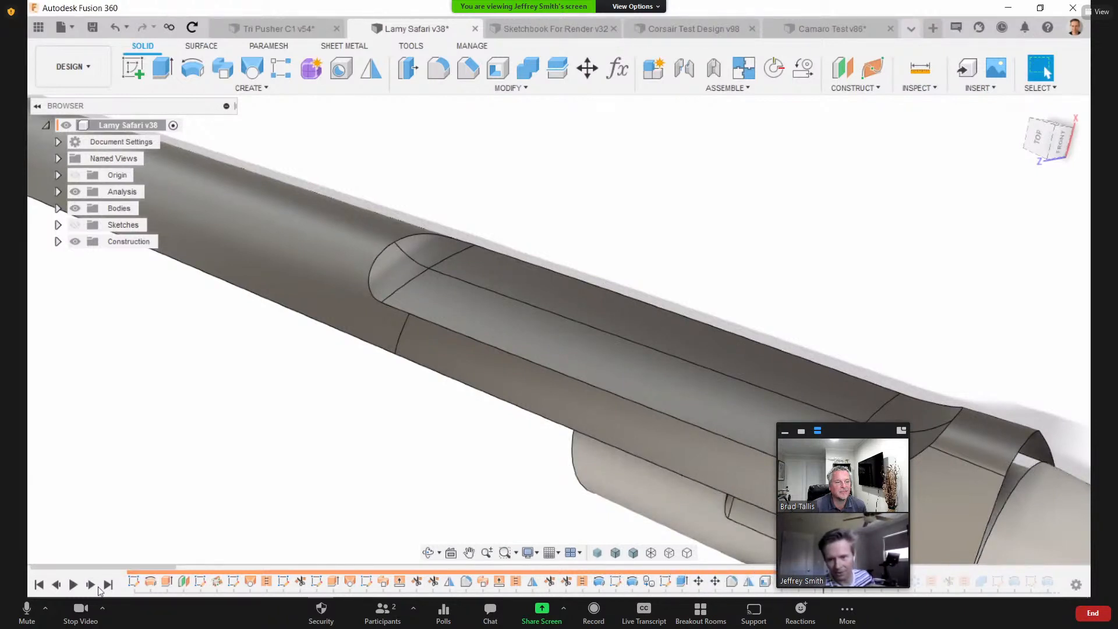
{"action": "left_click", "coordinate": [106, 589]}
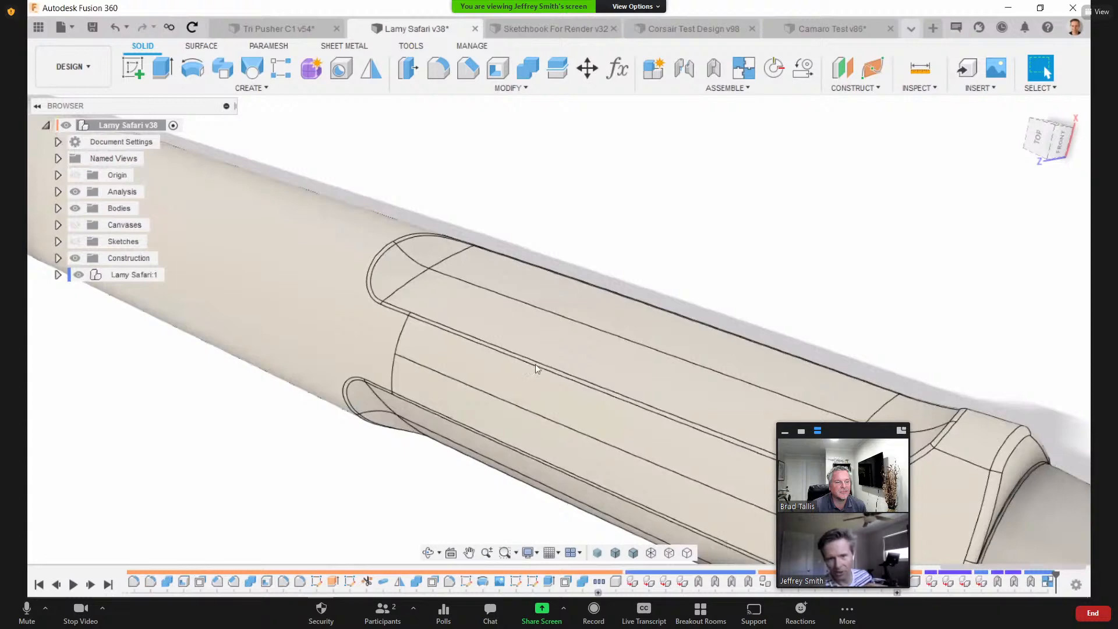
Step: Examine the complete pen from several sides and expand the Lamy Safari:1 component to show its subcomponents
{"action": "scroll", "coordinate": [632, 368], "scroll_direction": "down", "scroll_amount": 5}
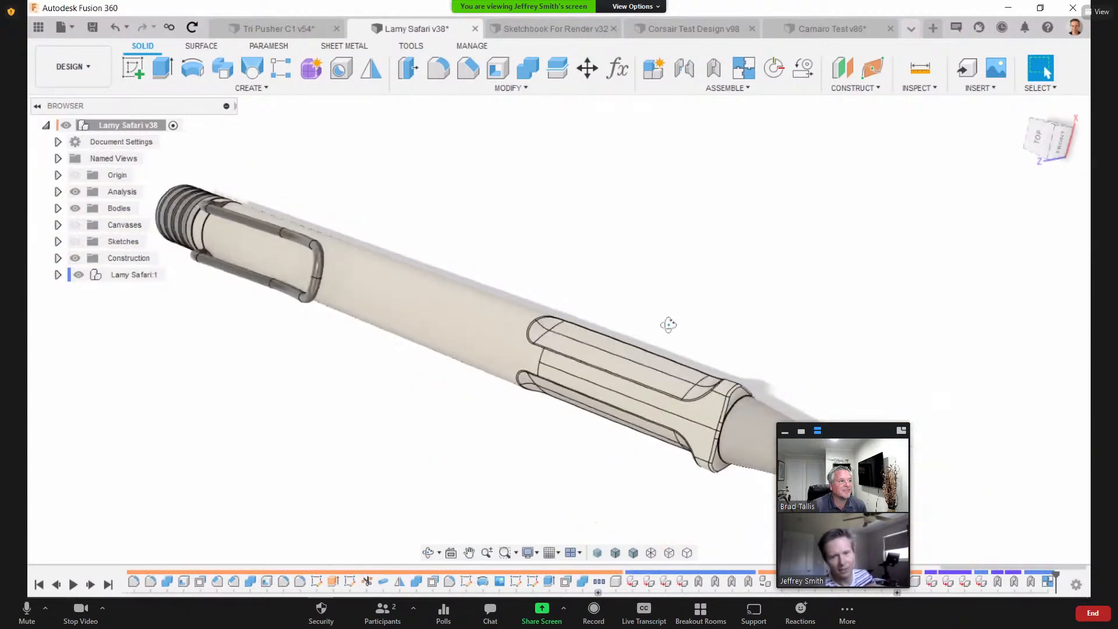
{"action": "middle_click_drag", "start_coordinate": [668, 324], "coordinate": [399, 324], "text": "shift"}
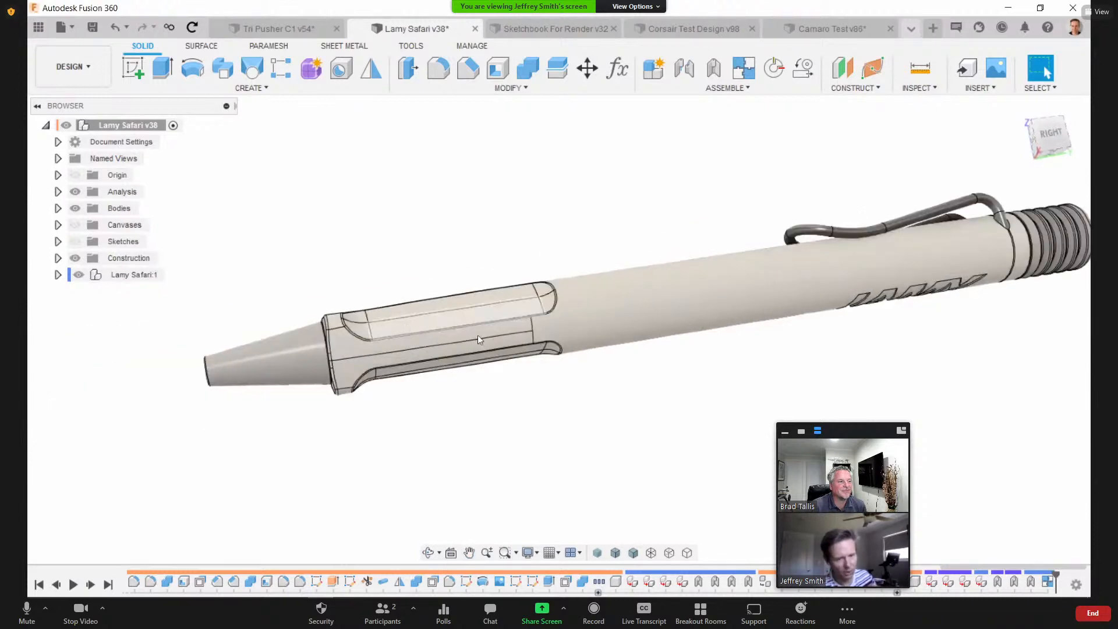
{"action": "middle_click_drag", "start_coordinate": [549, 249], "coordinate": [163, 274], "text": "shift"}
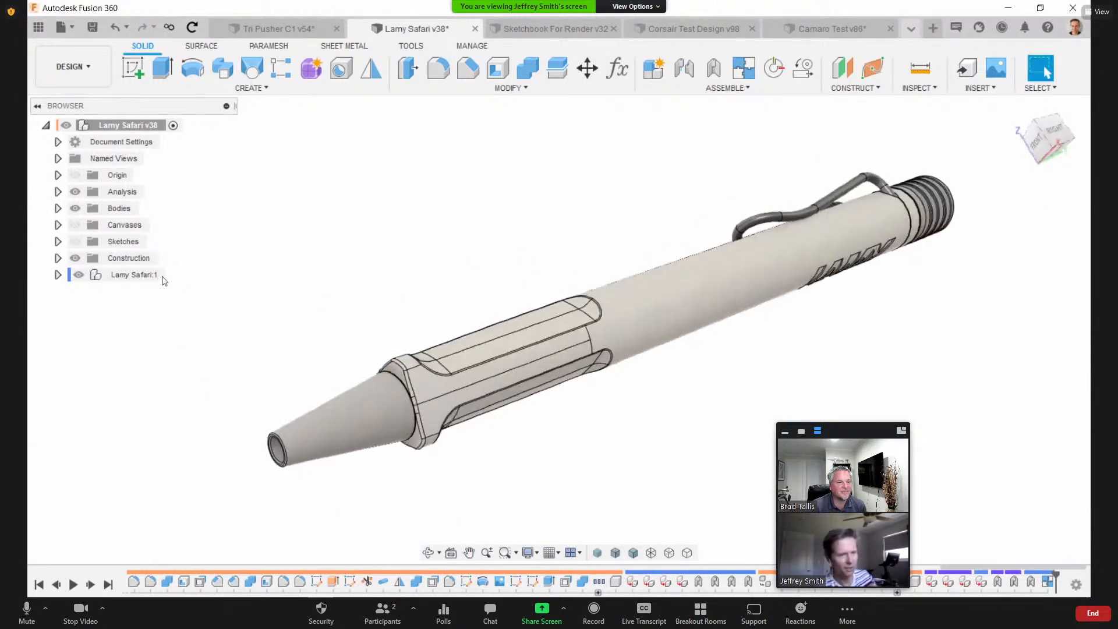
{"action": "left_click", "coordinate": [58, 276]}
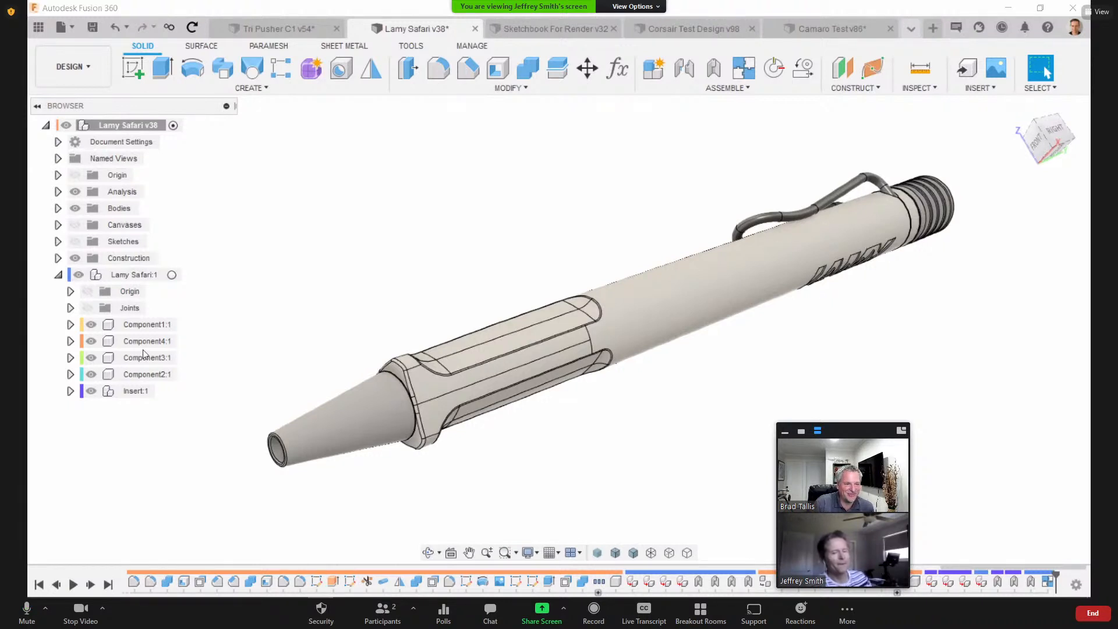
Step: Examine the end of the finger recess on the pen's grip, selecting its curved end face, and view the whole pen
{"action": "middle_click_drag", "start_coordinate": [499, 271], "coordinate": [424, 251], "text": "shift"}
{"action": "scroll", "coordinate": [417, 187], "scroll_direction": "up", "scroll_amount": 10}
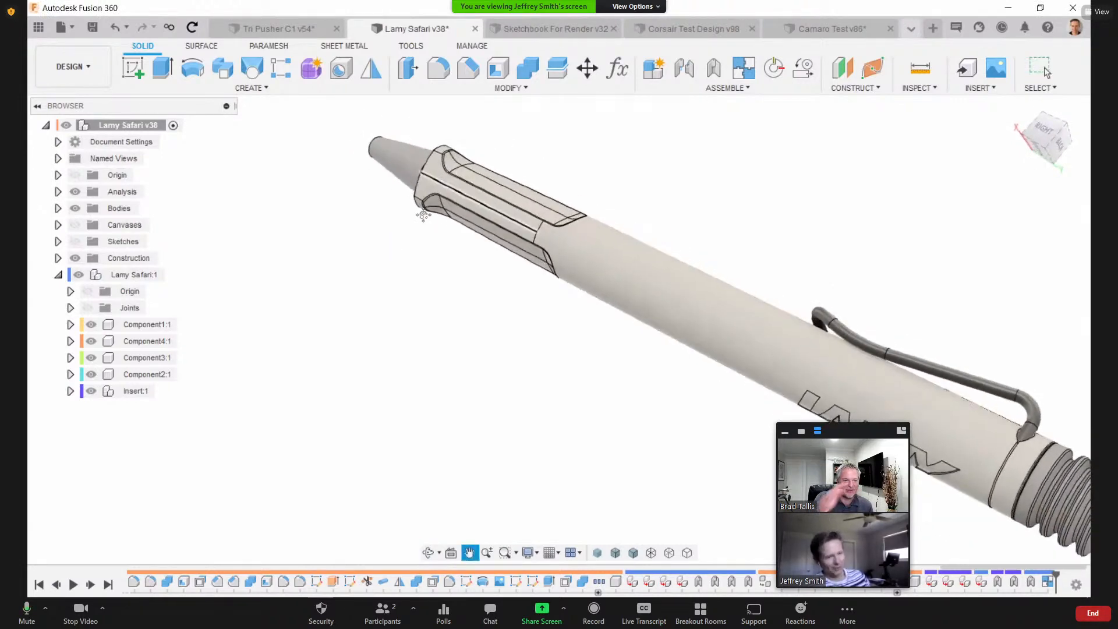
{"action": "scroll", "coordinate": [458, 330], "scroll_direction": "down", "scroll_amount": 5}
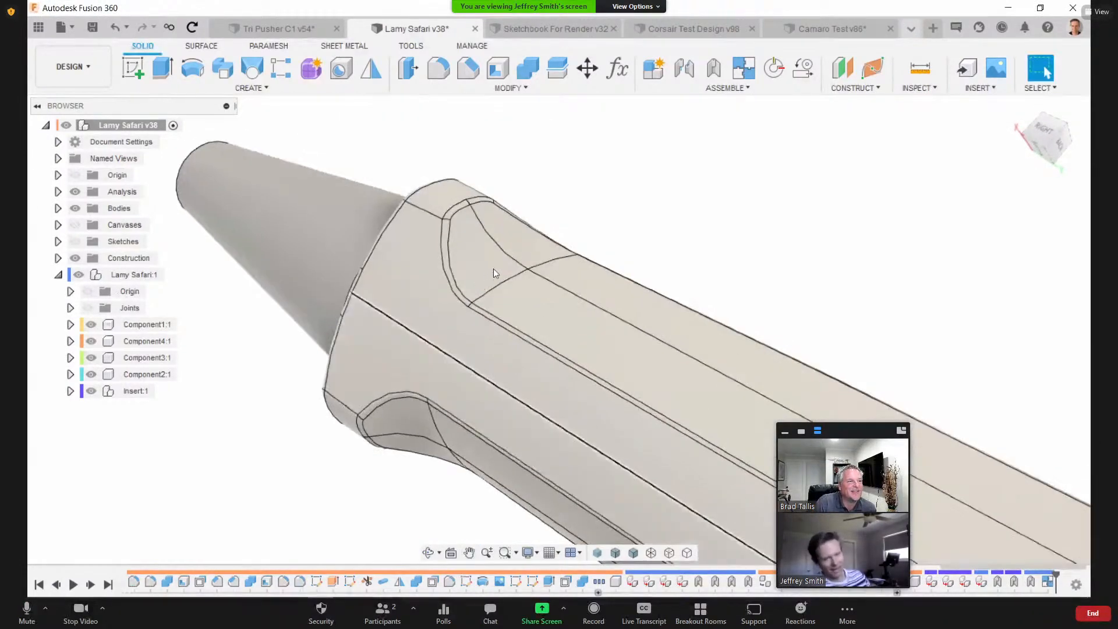
{"action": "left_click", "coordinate": [476, 263]}
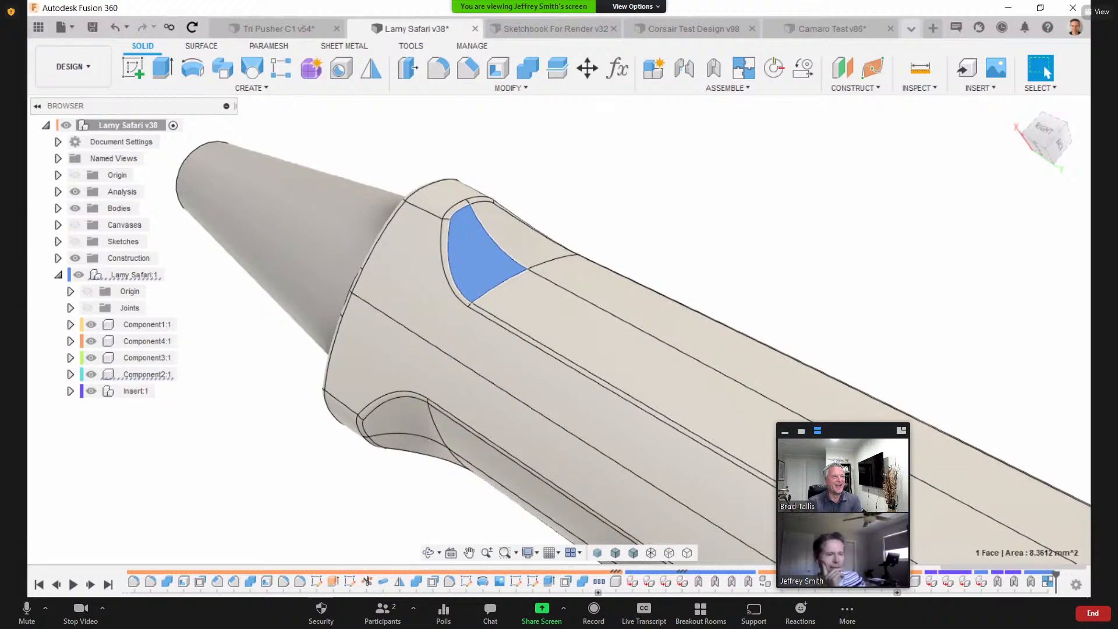
{"action": "middle_click_drag", "start_coordinate": [232, 392], "coordinate": [252, 414], "text": "shift"}
{"action": "scroll", "coordinate": [253, 415], "scroll_direction": "down", "scroll_amount": 5}
{"action": "middle_click_drag", "start_coordinate": [354, 507], "coordinate": [372, 404]}
{"action": "scroll", "coordinate": [373, 405], "scroll_direction": "down", "scroll_amount": 8}
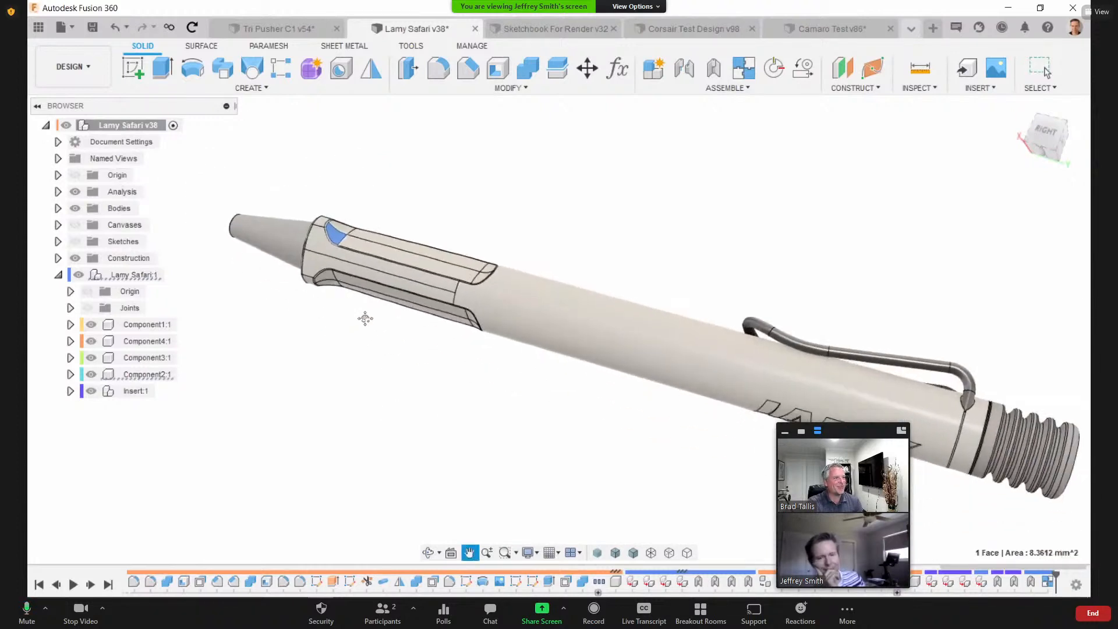
{"action": "left_click", "coordinate": [323, 360]}
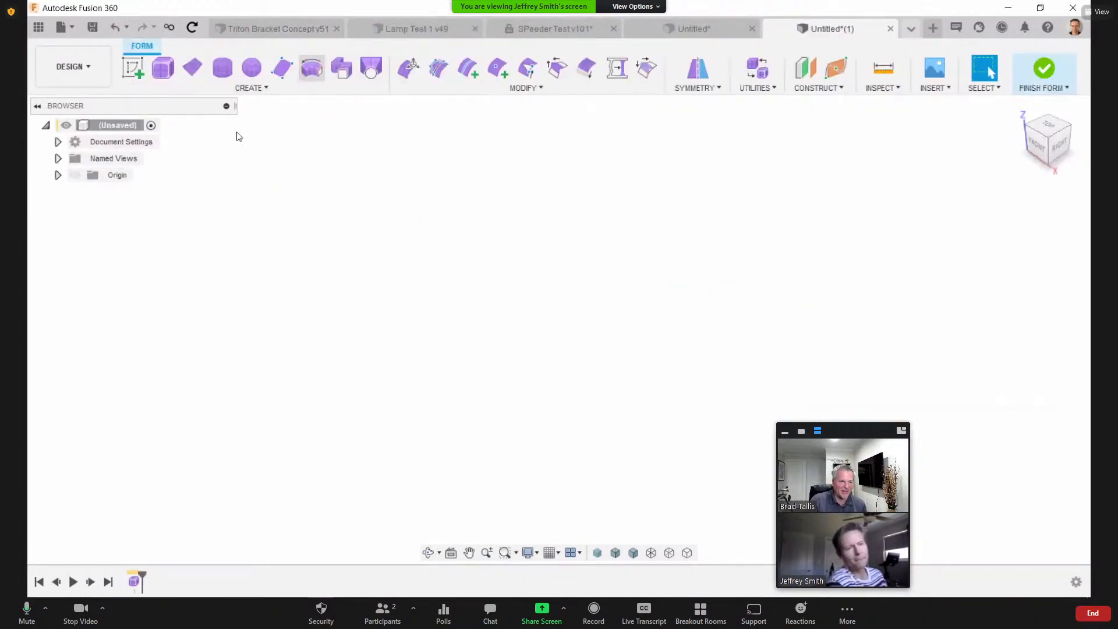
Step: Create a centre-based T-spline plane at the origin on the horizontal plane, about 127 by 166 mm, with two faces each way
{"action": "left_click", "coordinate": [194, 69]}
{"action": "left_click", "coordinate": [588, 331]}
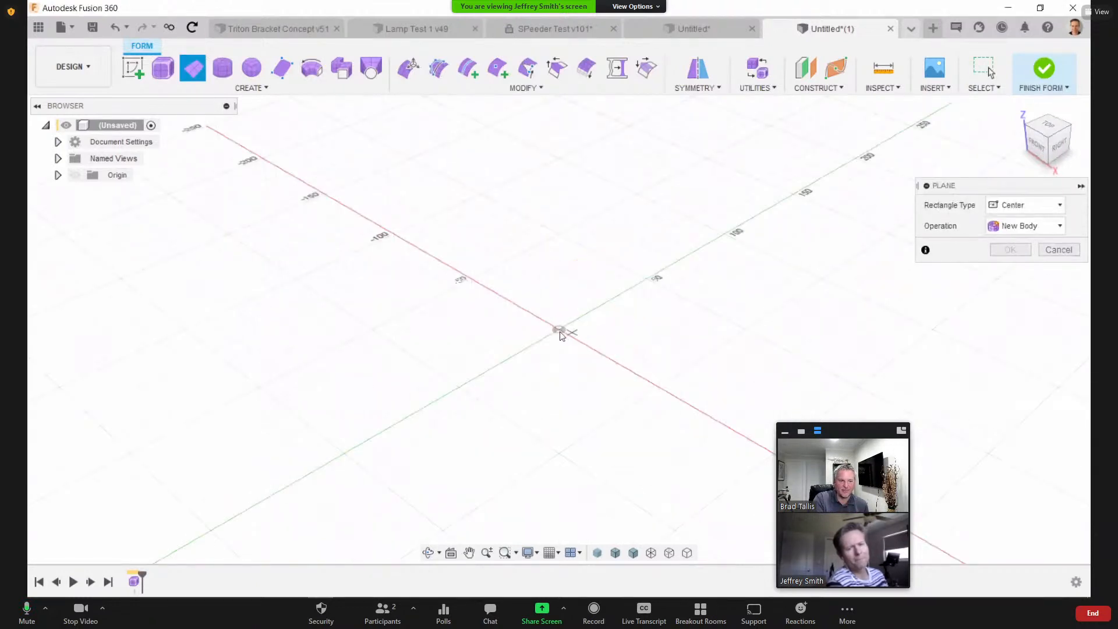
{"action": "left_click", "coordinate": [559, 329]}
{"action": "left_click", "coordinate": [513, 525]}
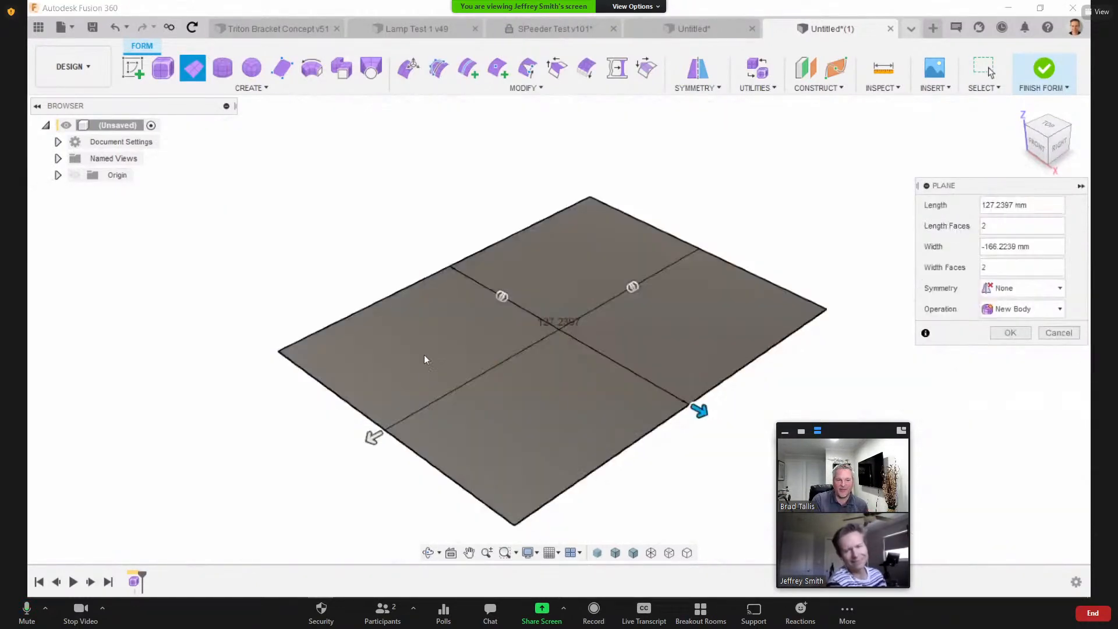
{"action": "middle_click_drag", "start_coordinate": [399, 242], "coordinate": [309, 215], "text": "shift"}
Step: Edit the form by raising the rear edge's middle vertex about 33 mm and lowering the opposite middle vertex about 44 mm
{"action": "left_click", "coordinate": [409, 67]}
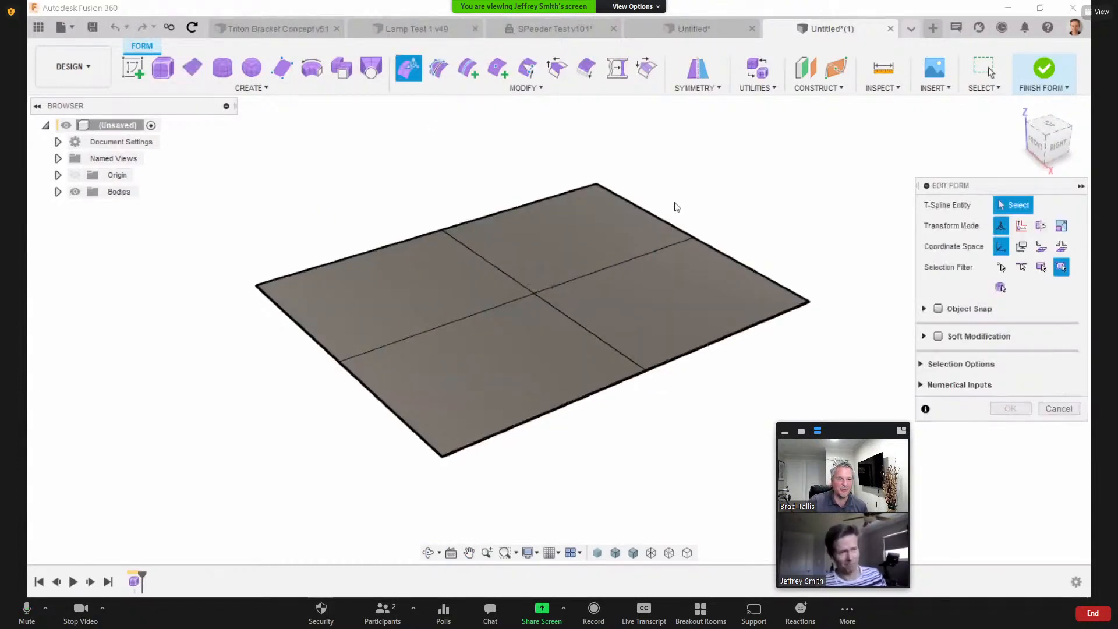
{"action": "left_click", "coordinate": [691, 235]}
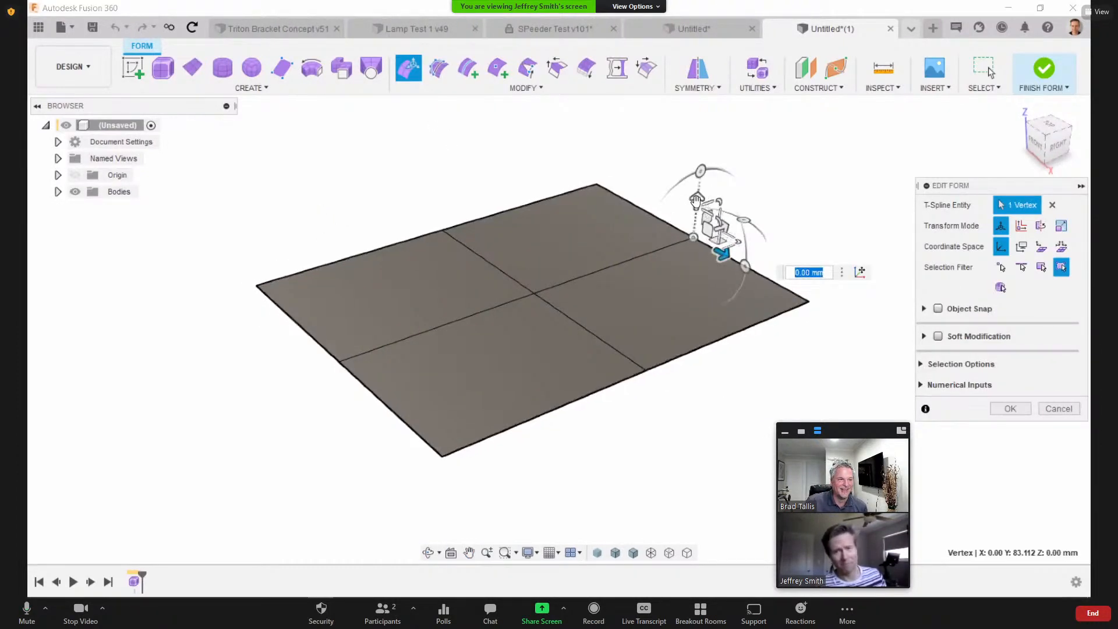
{"action": "left_click_drag", "start_coordinate": [712, 194], "coordinate": [712, 124]}
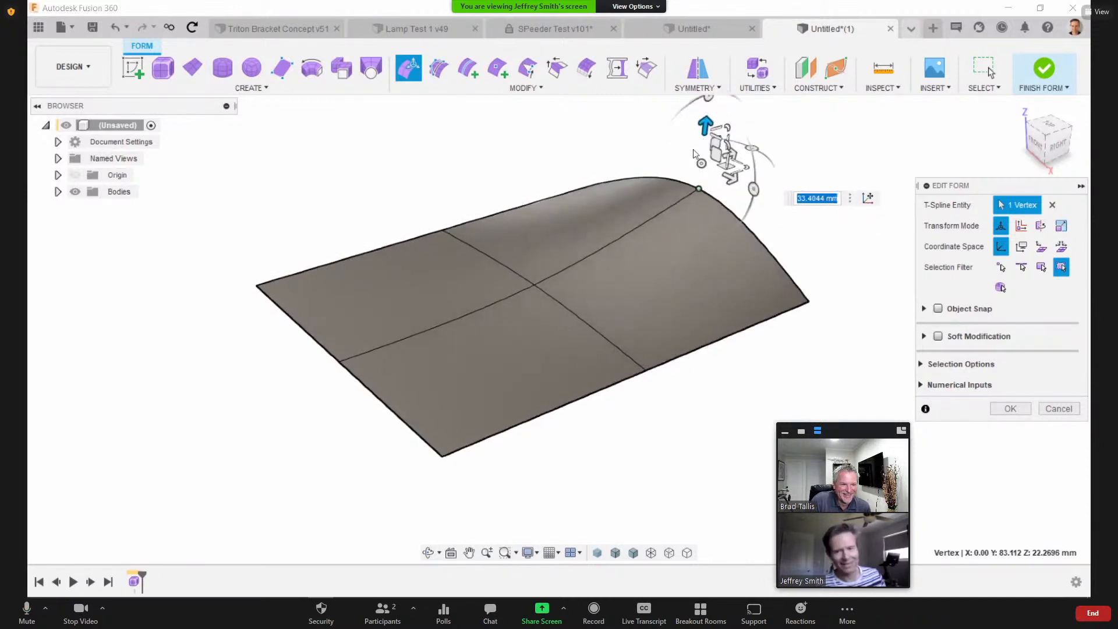
{"action": "left_click", "coordinate": [339, 360]}
{"action": "left_click_drag", "start_coordinate": [337, 324], "coordinate": [340, 452]}
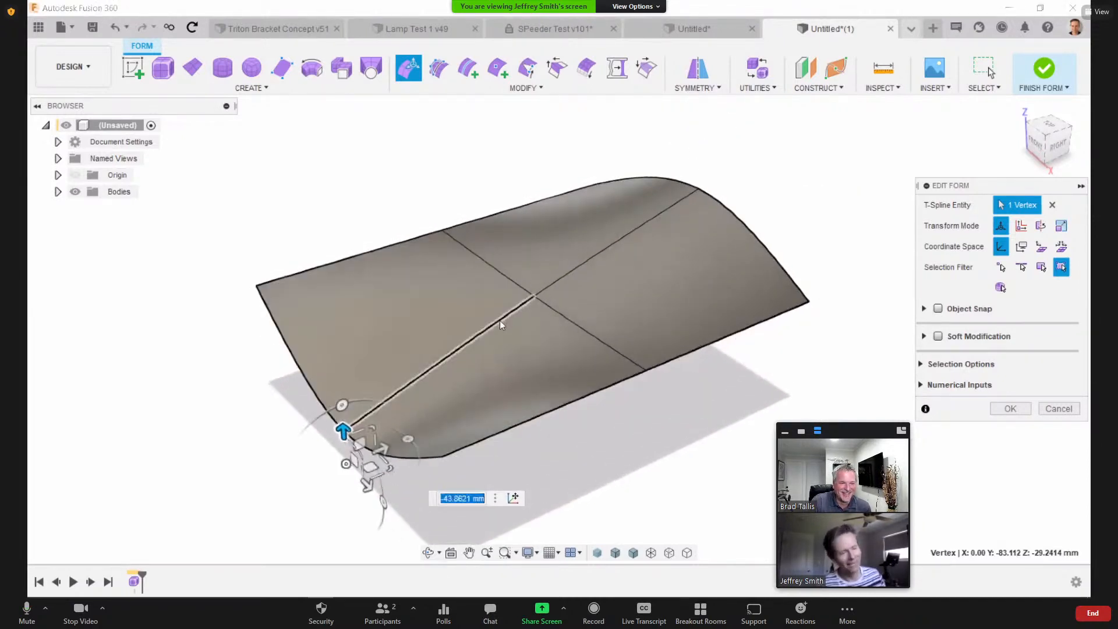
{"action": "middle_click_drag", "start_coordinate": [500, 320], "coordinate": [568, 366], "text": "shift"}
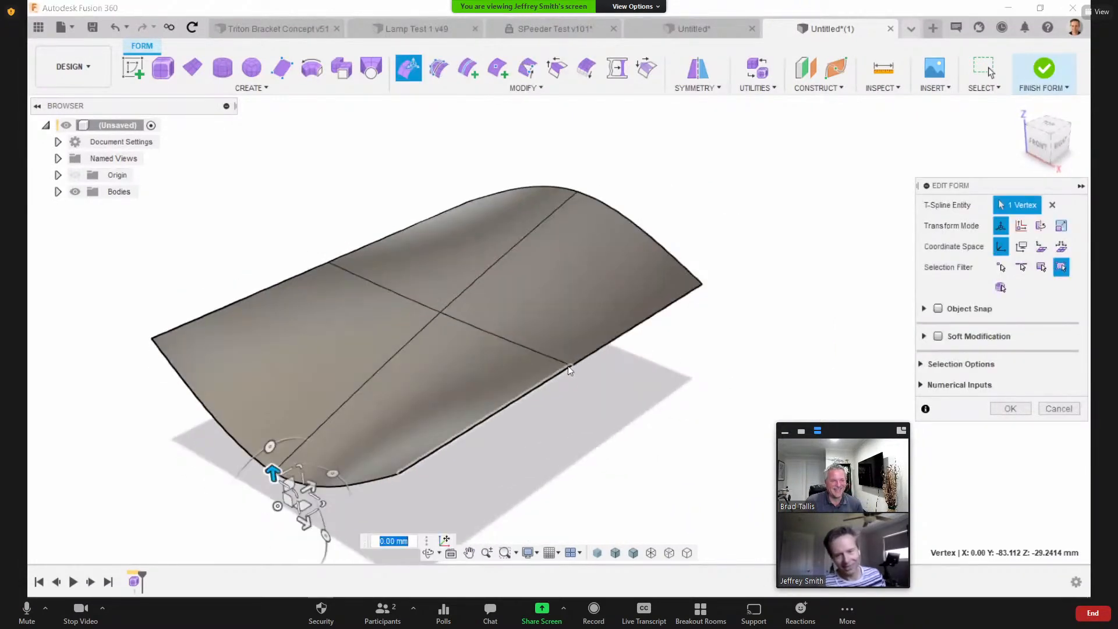
Step: Move one side edge about 45 mm outward and 21 mm upward, confirm the edit, and finish the form
{"action": "left_click", "coordinate": [602, 348]}
{"action": "left_click_drag", "start_coordinate": [685, 294], "coordinate": [781, 234]}
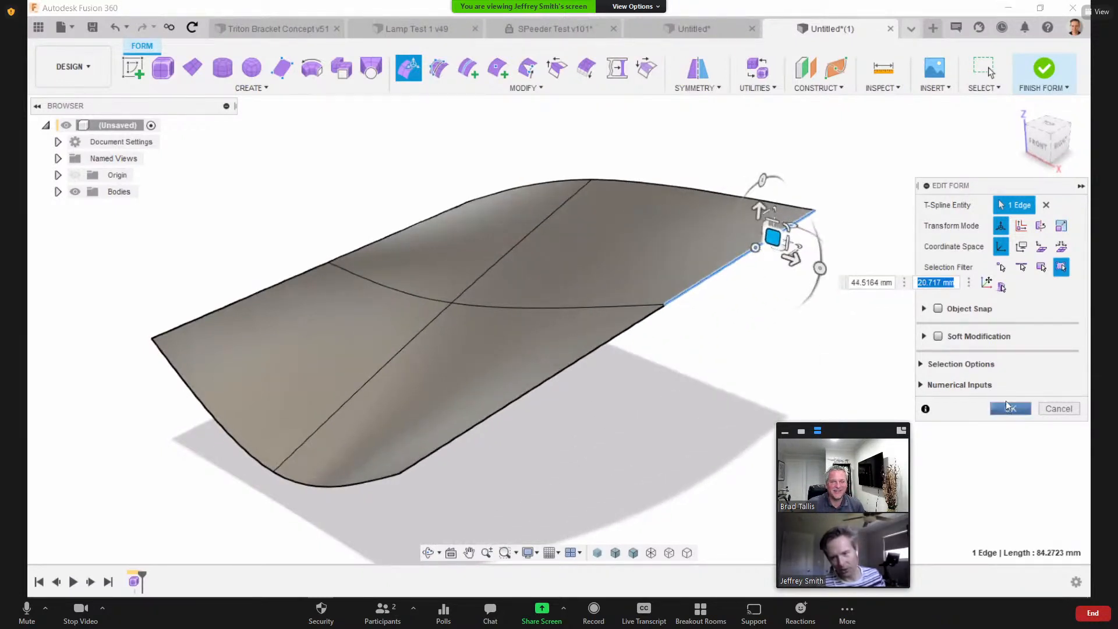
{"action": "left_click", "coordinate": [1010, 408]}
{"action": "middle_click_drag", "start_coordinate": [213, 235], "coordinate": [291, 207], "text": "shift"}
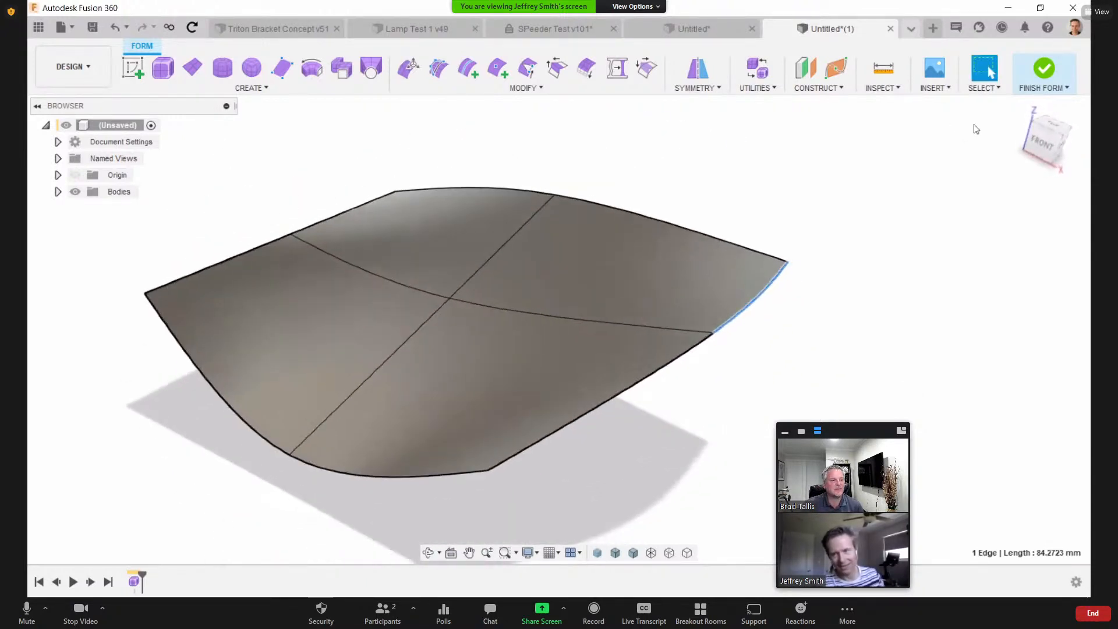
{"action": "left_click", "coordinate": [1051, 80]}
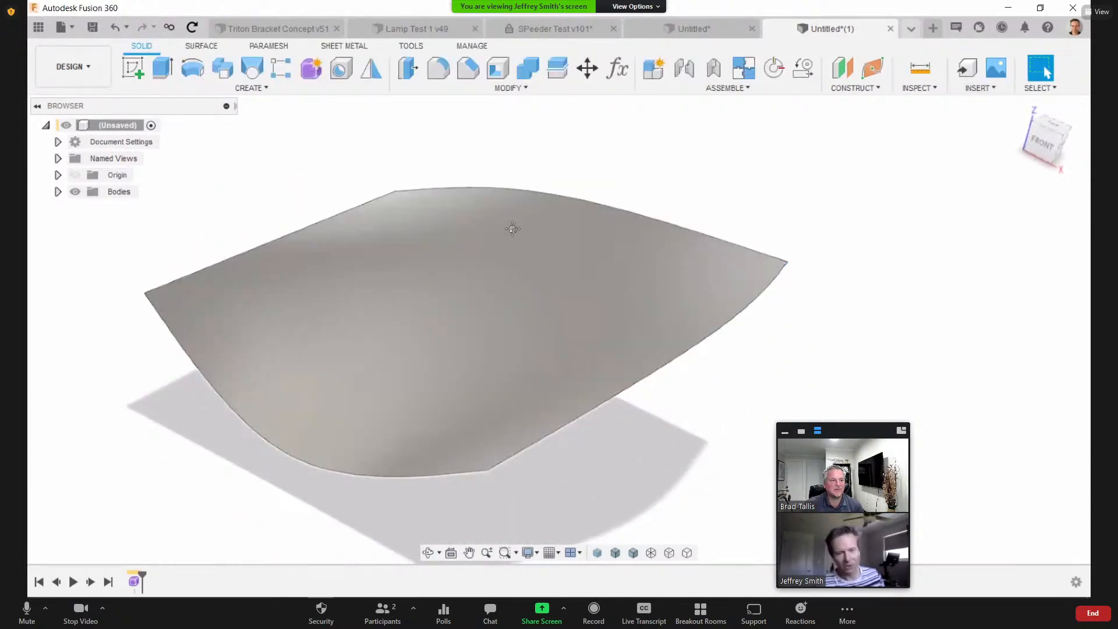
Step: Show the origin and move the form surface body up about 75 mm along Z
{"action": "middle_click_drag", "start_coordinate": [511, 229], "coordinate": [168, 195], "text": "shift"}
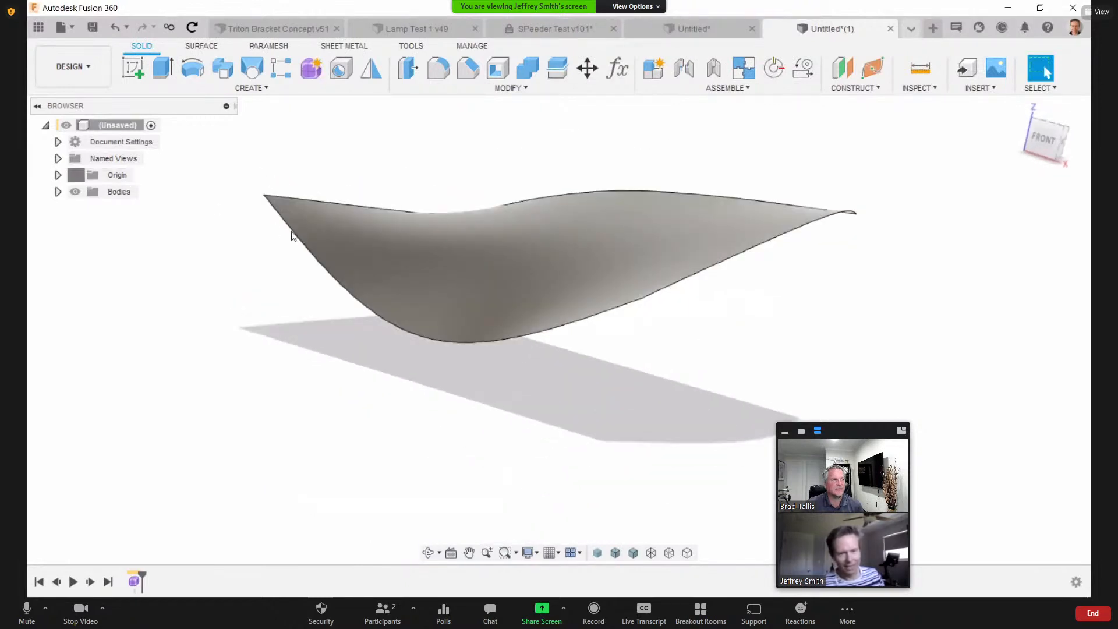
{"action": "scroll", "coordinate": [296, 253], "scroll_direction": "down", "scroll_amount": 3}
{"action": "middle_click_drag", "start_coordinate": [317, 225], "coordinate": [335, 220], "text": "shift"}
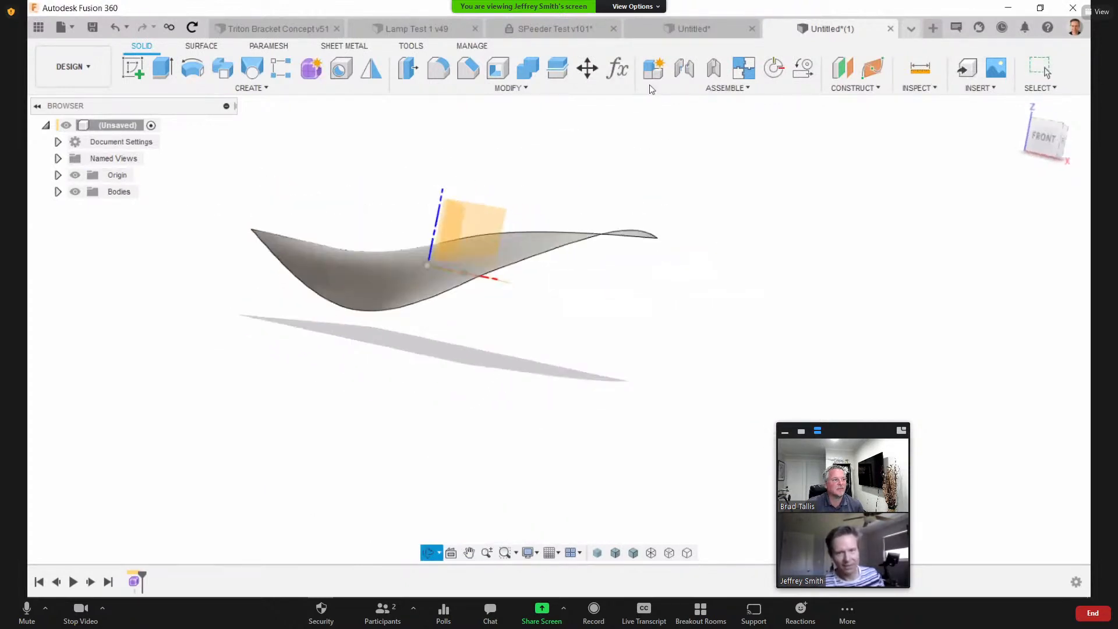
{"action": "left_click", "coordinate": [589, 68]}
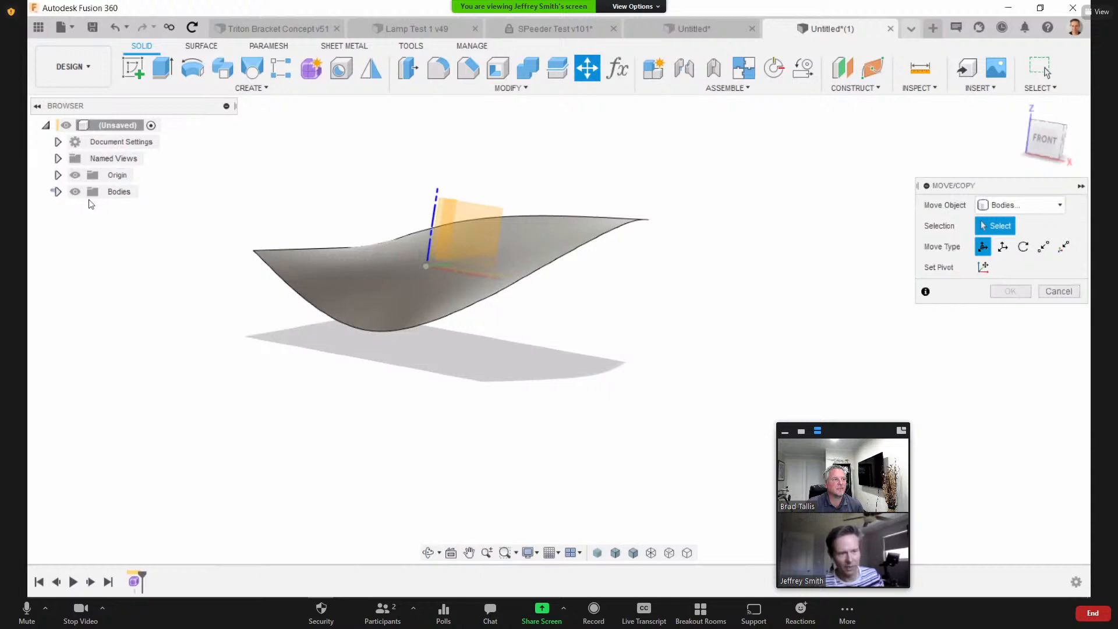
{"action": "left_click", "coordinate": [58, 192]}
{"action": "left_click", "coordinate": [130, 208]}
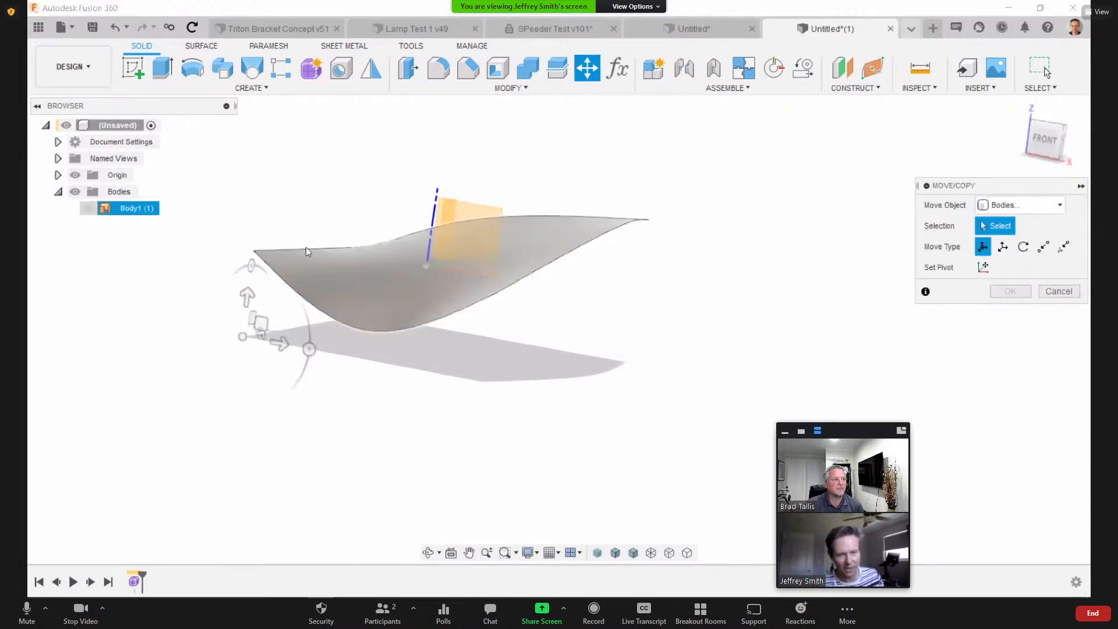
{"action": "left_click", "coordinate": [88, 208]}
{"action": "left_click", "coordinate": [129, 208]}
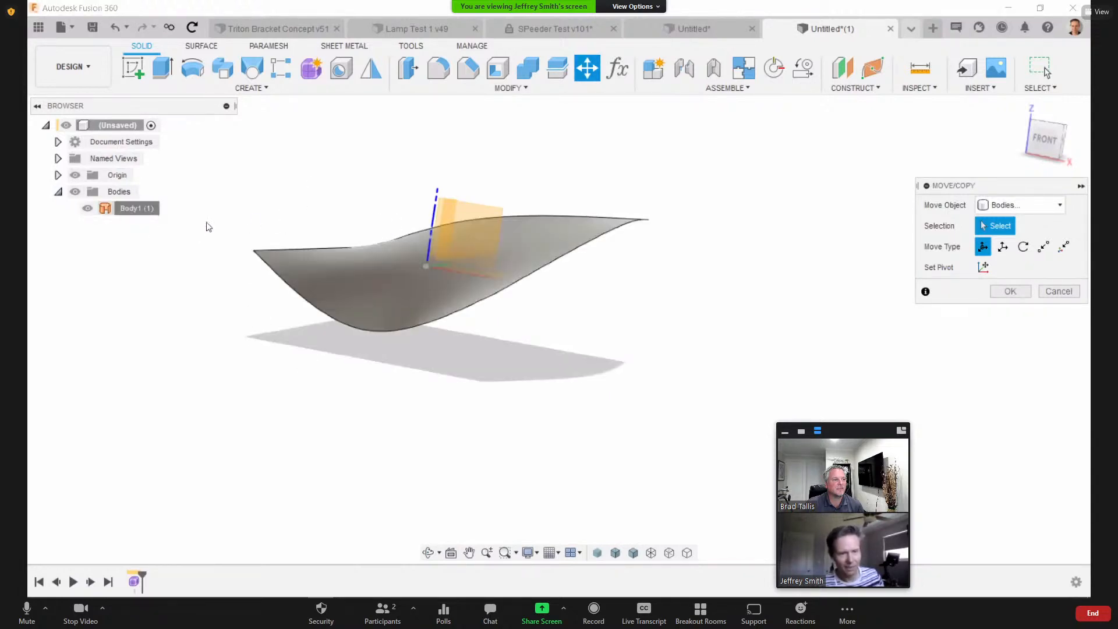
{"action": "left_click_drag", "start_coordinate": [247, 294], "coordinate": [262, 149]}
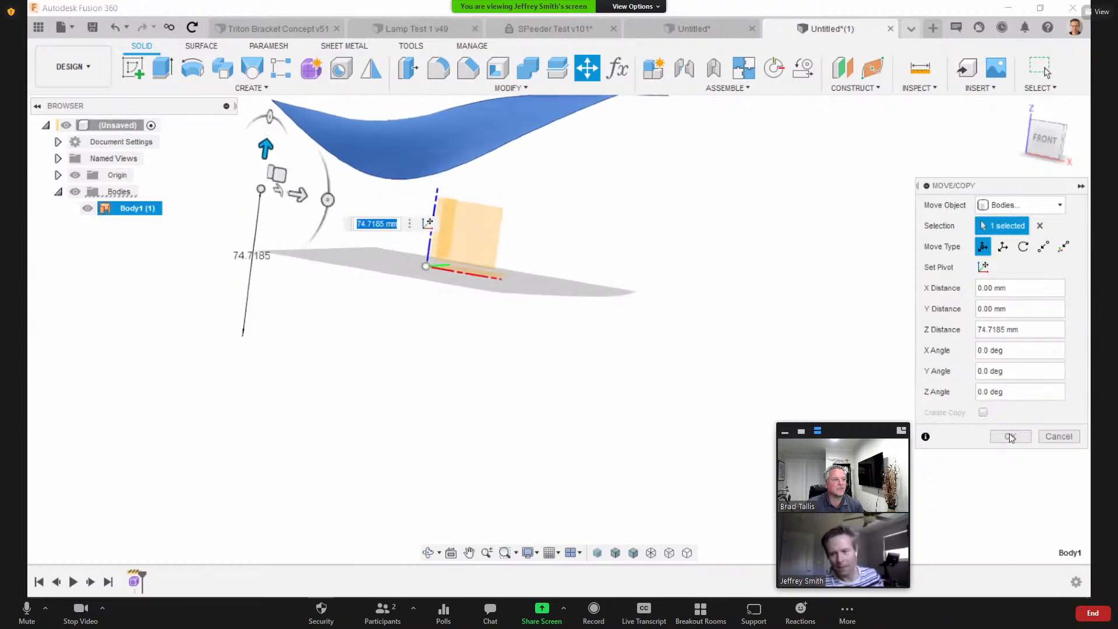
{"action": "left_click", "coordinate": [1010, 437]}
Step: Start a sketch on the horizontal origin plane and draw a circle about 93 mm in diameter centred on the origin
{"action": "left_click", "coordinate": [134, 68]}
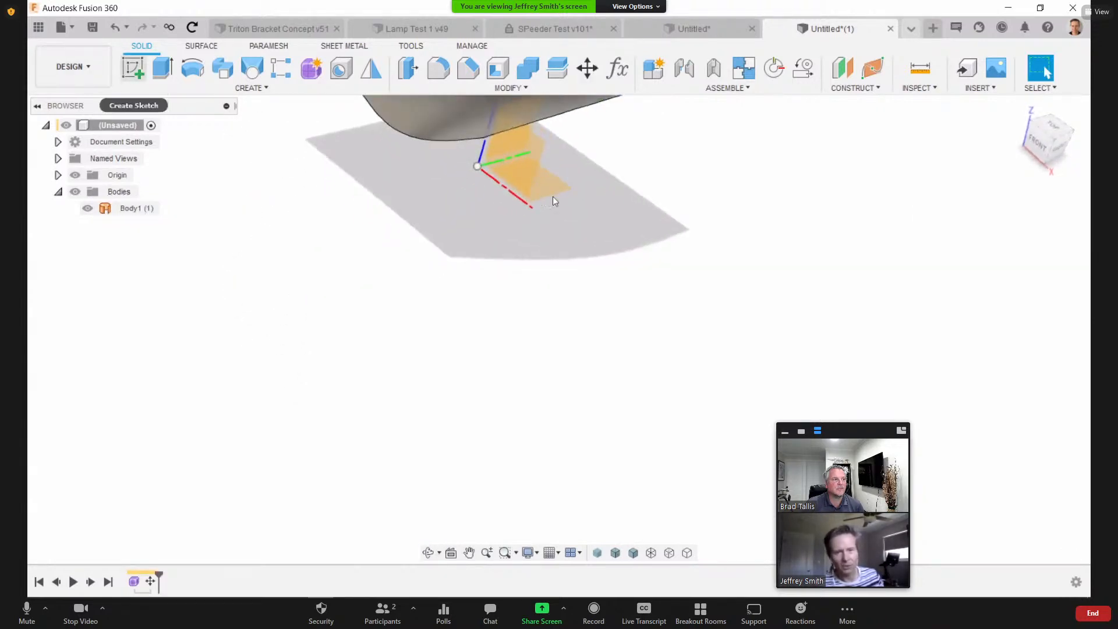
{"action": "left_click", "coordinate": [527, 177]}
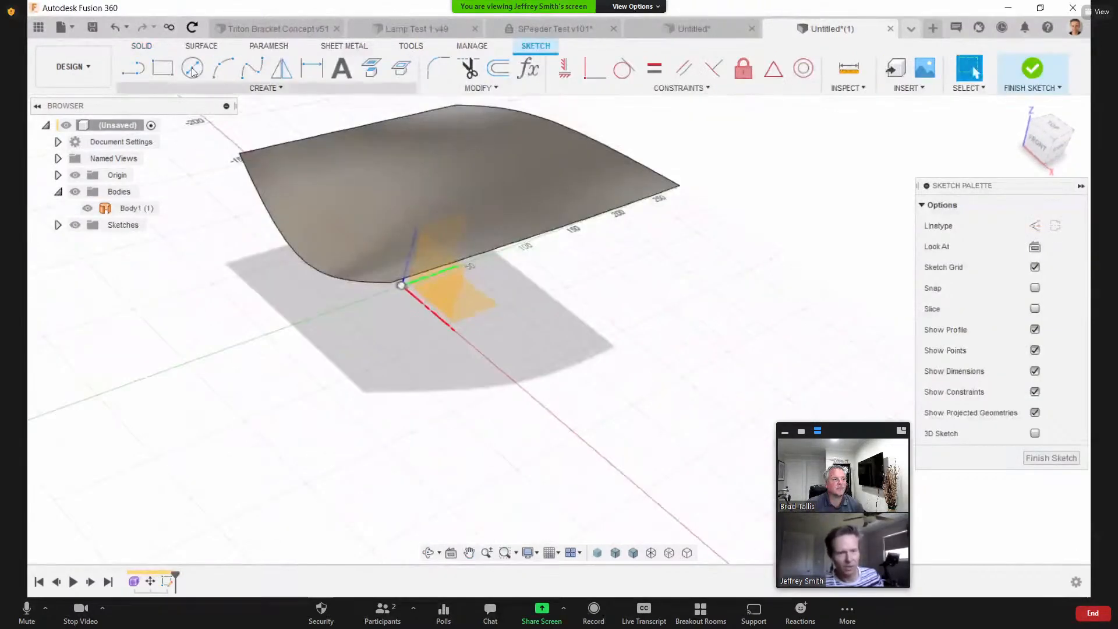
{"action": "key", "text": "c"}
{"action": "left_click", "coordinate": [402, 286]}
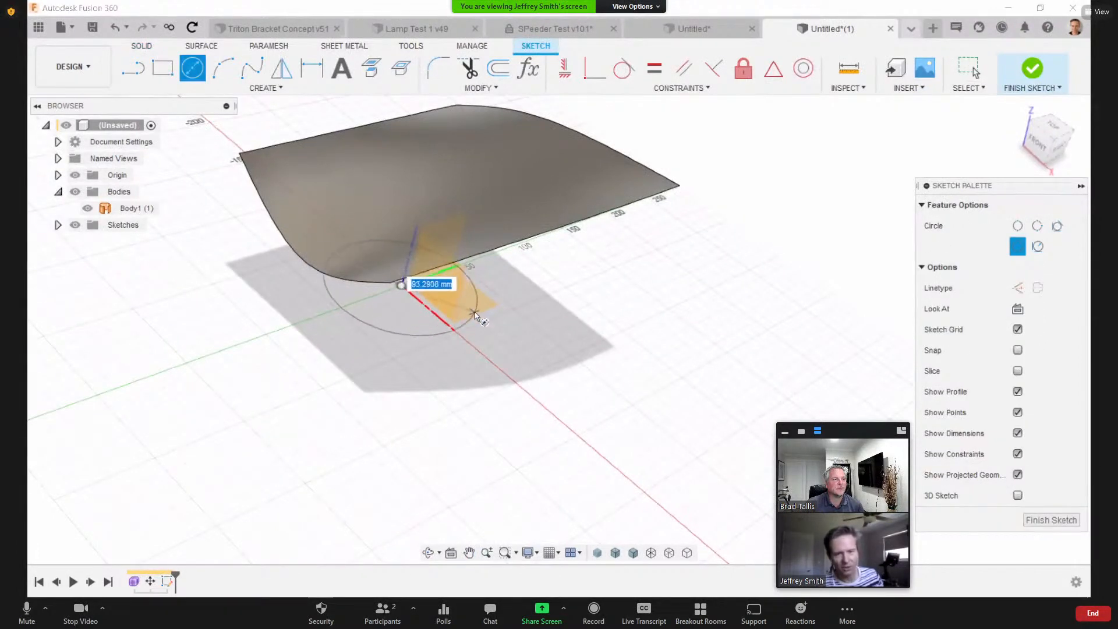
{"action": "left_click", "coordinate": [576, 267]}
{"action": "mouse_move", "coordinate": [576, 267]}
{"action": "middle_mouse_down", "text": "shift"}
{"action": "mouse_move", "coordinate": [601, 245]}
{"action": "mouse_move", "coordinate": [582, 193]}
{"action": "middle_mouse_up", "text": "shift"}
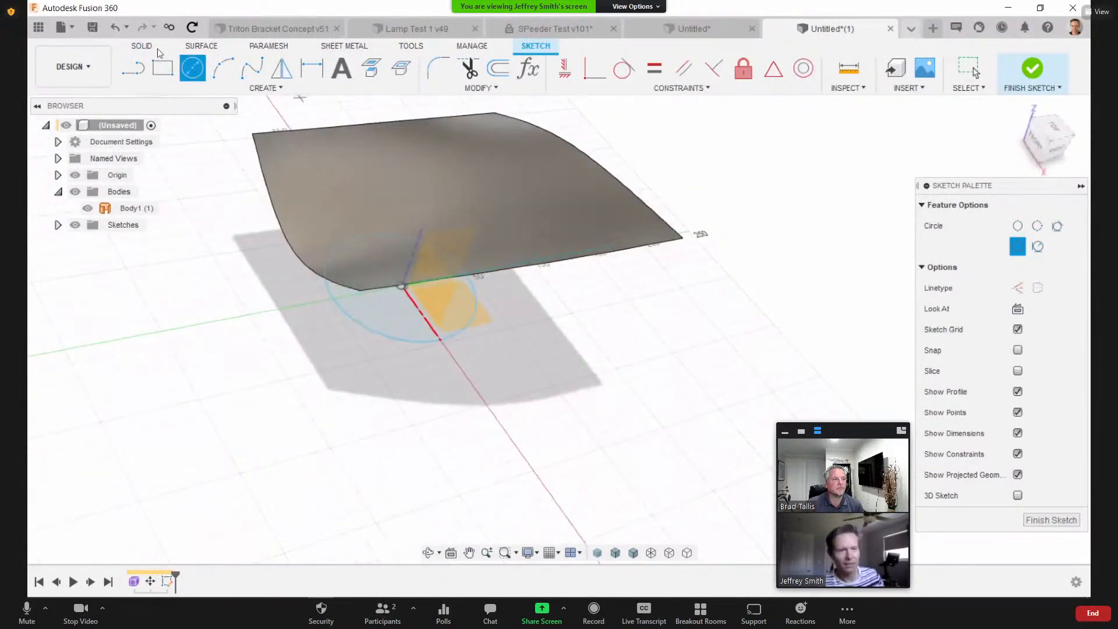
Step: Extrude the circle with extent type To Object up to the curved form surface as a new body
{"action": "key", "text": "e"}
{"action": "left_click_drag", "start_coordinate": [405, 272], "coordinate": [481, 221]}
{"action": "left_click", "coordinate": [1032, 269]}
{"action": "left_click", "coordinate": [1021, 284]}
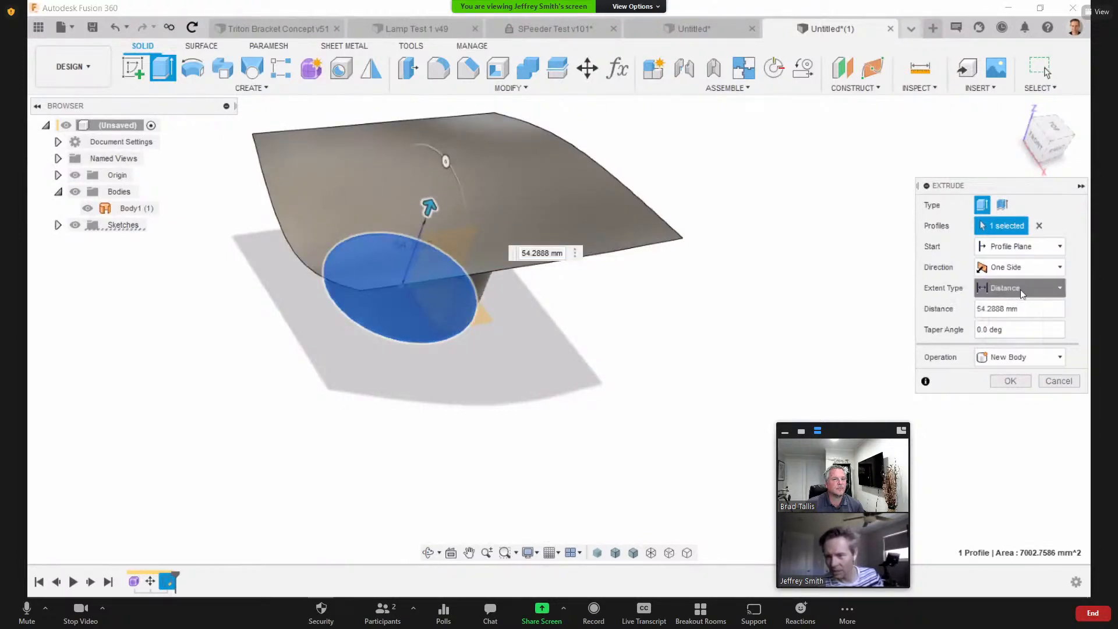
{"action": "left_click", "coordinate": [1003, 322]}
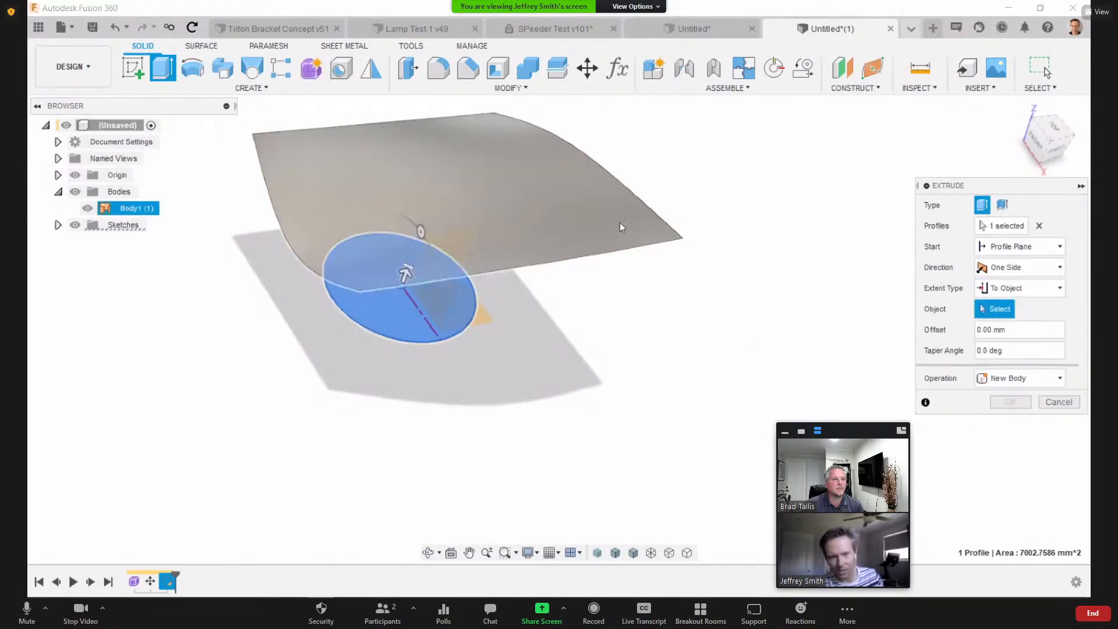
{"action": "left_click", "coordinate": [620, 222]}
{"action": "left_click", "coordinate": [1011, 402]}
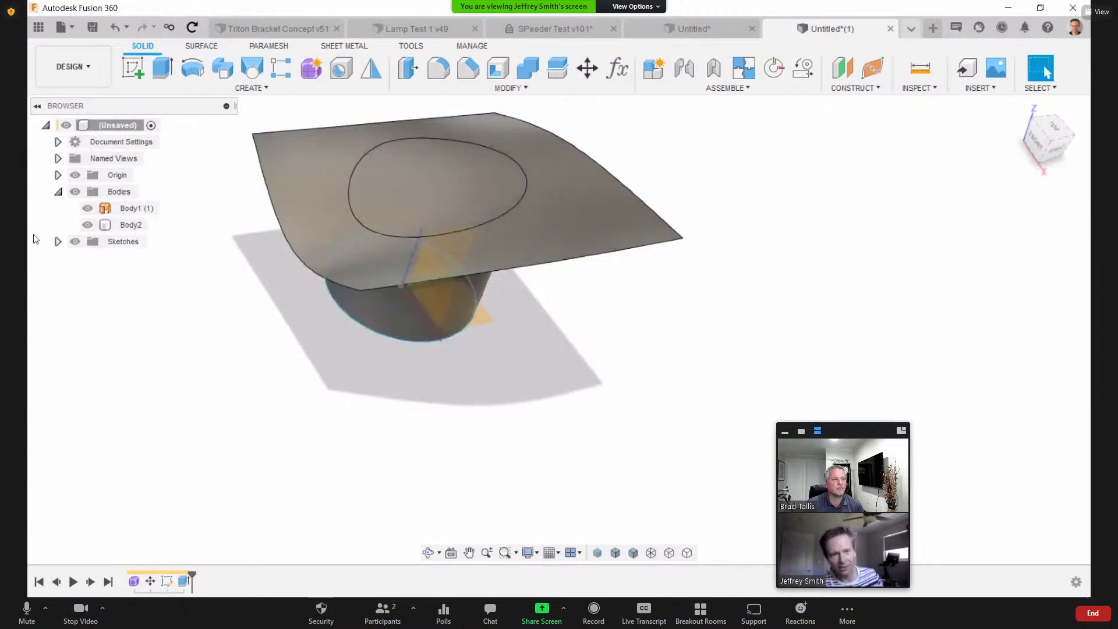
Step: Hide the form surface body and examine the sculpted top of the extruded cylinder
{"action": "left_click", "coordinate": [88, 224]}
{"action": "left_click", "coordinate": [87, 225]}
{"action": "left_click", "coordinate": [87, 208]}
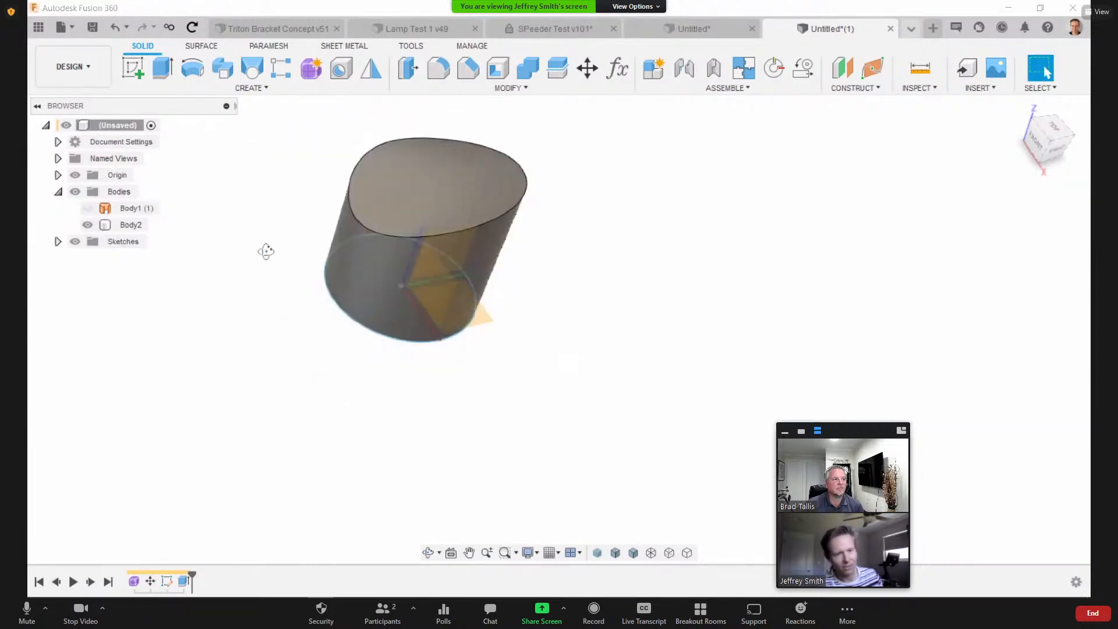
{"action": "middle_click_drag", "start_coordinate": [266, 251], "coordinate": [233, 276], "text": "shift"}
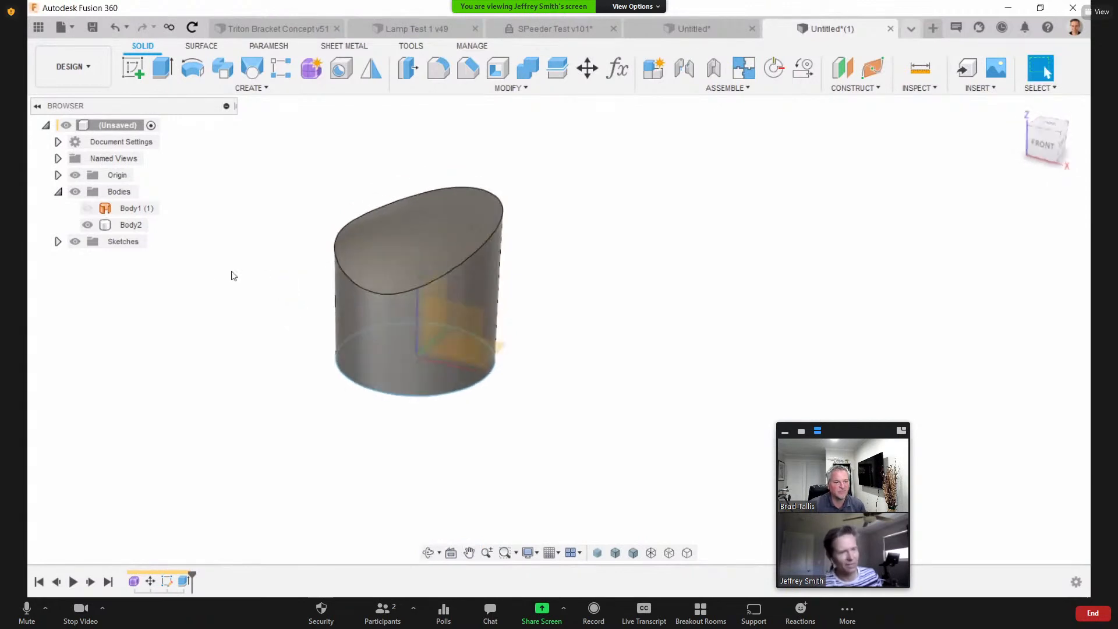
Step: Reopen the form feature for editing and raise the surface's centre vertex about 134 mm
{"action": "right_click", "coordinate": [133, 582]}
{"action": "left_click", "coordinate": [169, 461]}
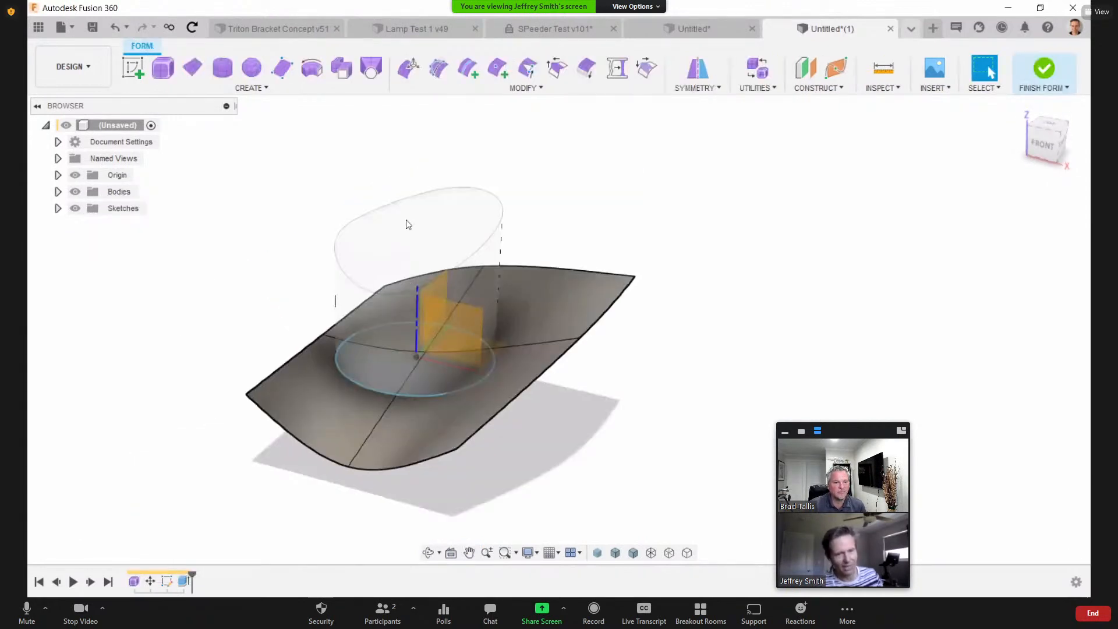
{"action": "left_click", "coordinate": [201, 74]}
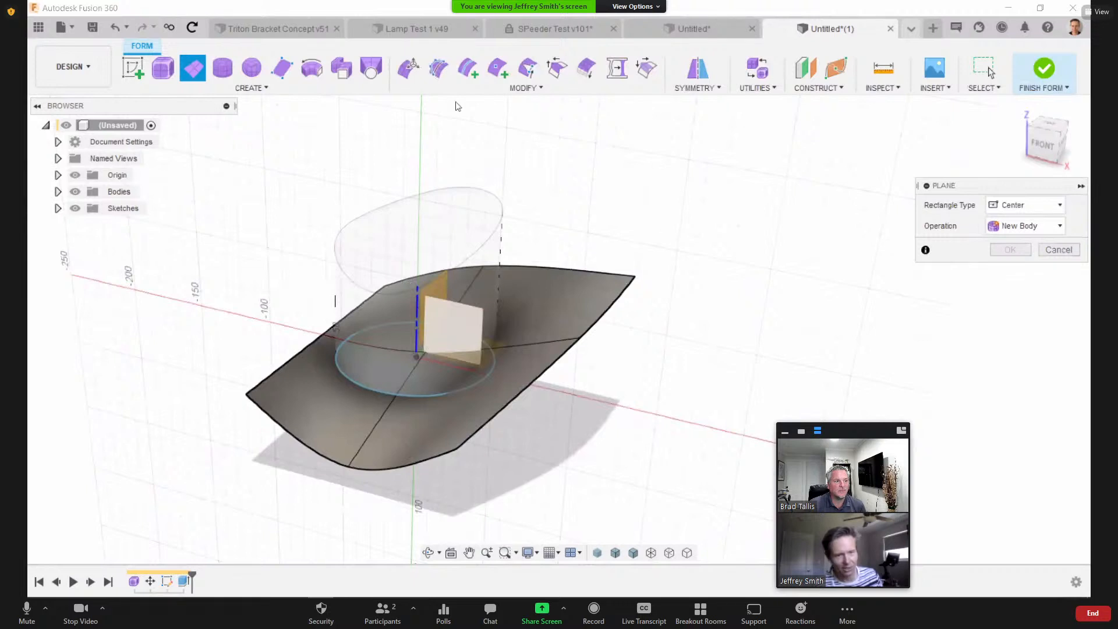
{"action": "left_click", "coordinate": [408, 68]}
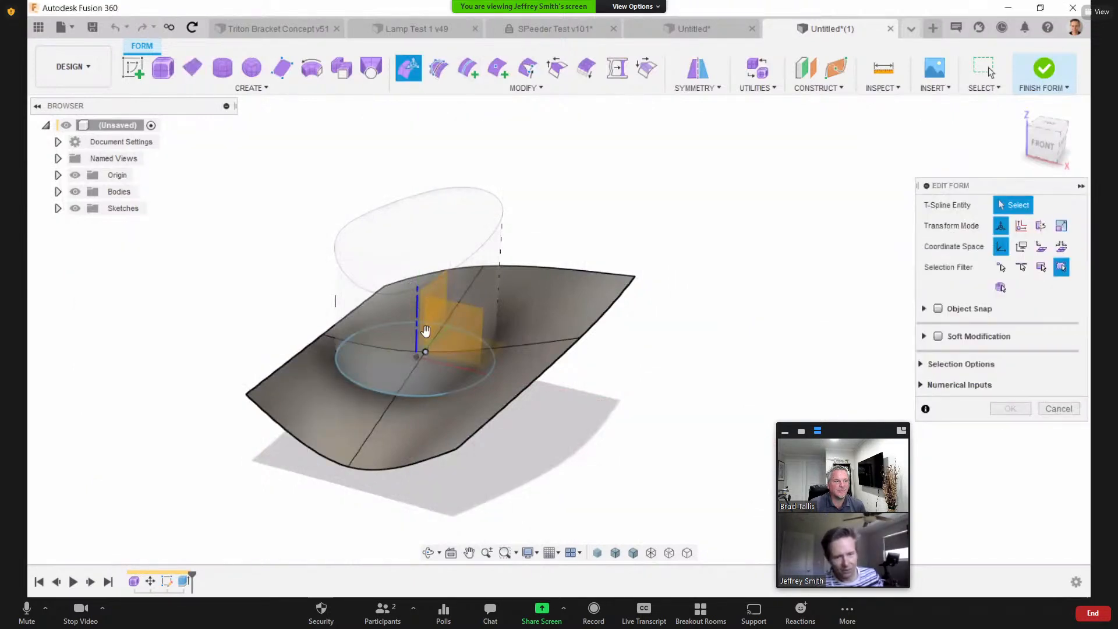
{"action": "left_click", "coordinate": [426, 352]}
{"action": "left_click_drag", "start_coordinate": [428, 308], "coordinate": [539, 111]}
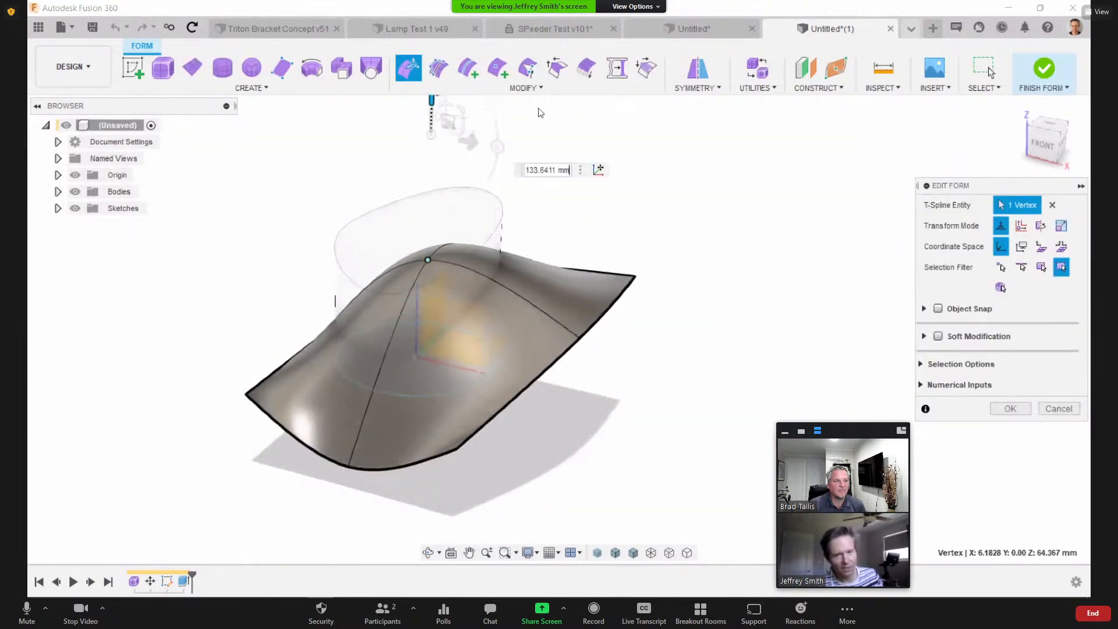
{"action": "left_click", "coordinate": [1009, 408]}
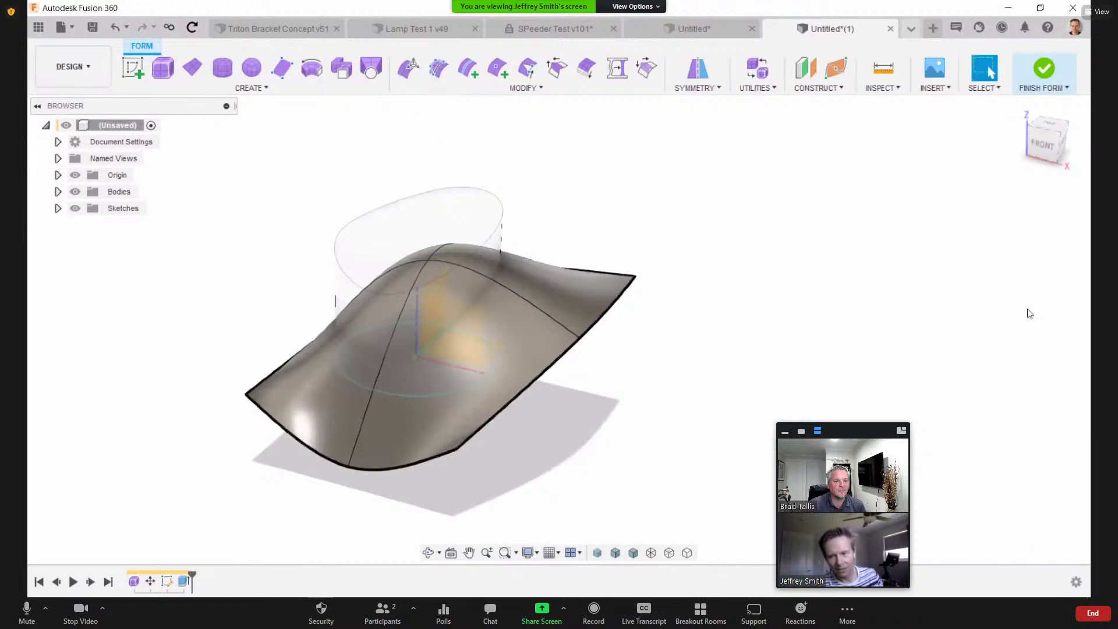
Step: Finish the form edit and examine the reshaped top of the extruded cylinder
{"action": "left_click", "coordinate": [1044, 70]}
{"action": "middle_click_drag", "start_coordinate": [357, 189], "coordinate": [258, 260], "text": "shift"}
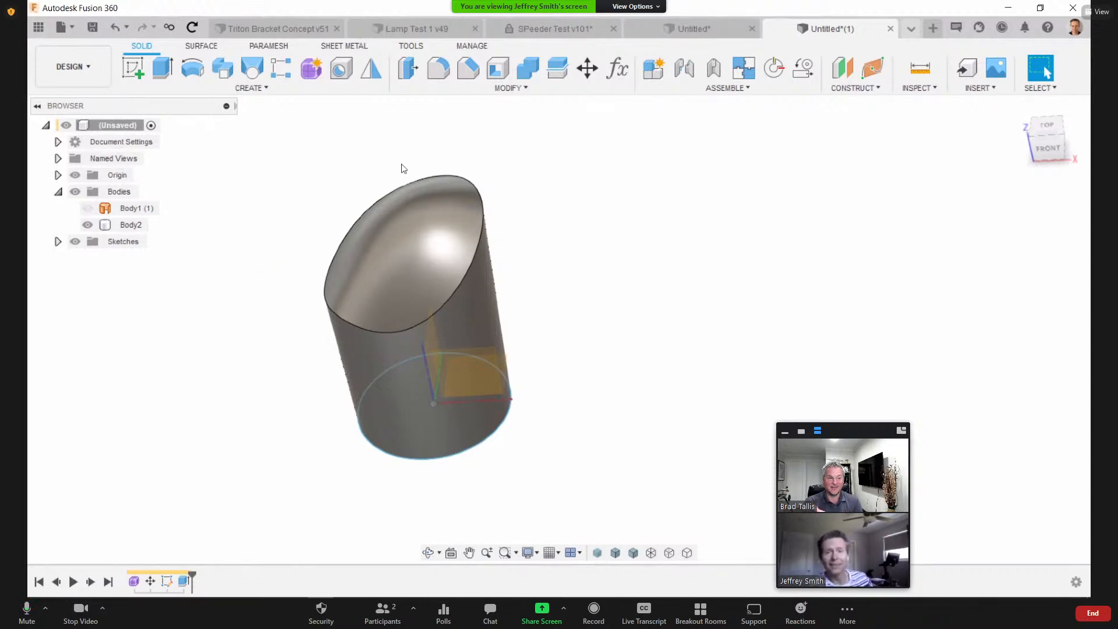
Step: Switch to the Corsair Test Design v98 document and examine the aircraft model from the front
{"action": "left_click", "coordinate": [912, 29]}
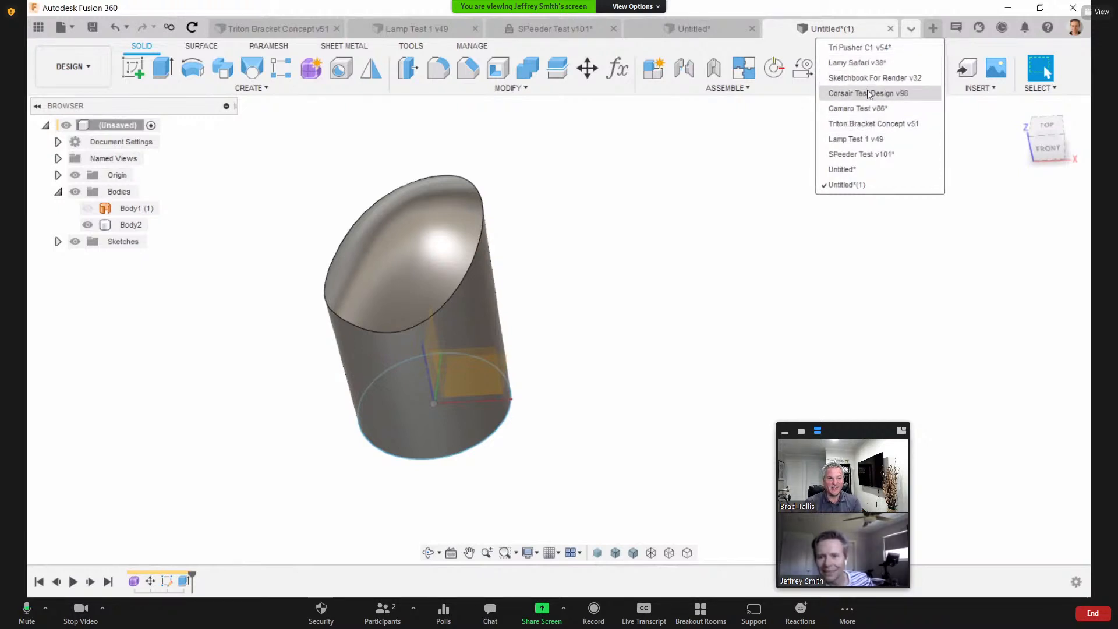
{"action": "left_click", "coordinate": [856, 93]}
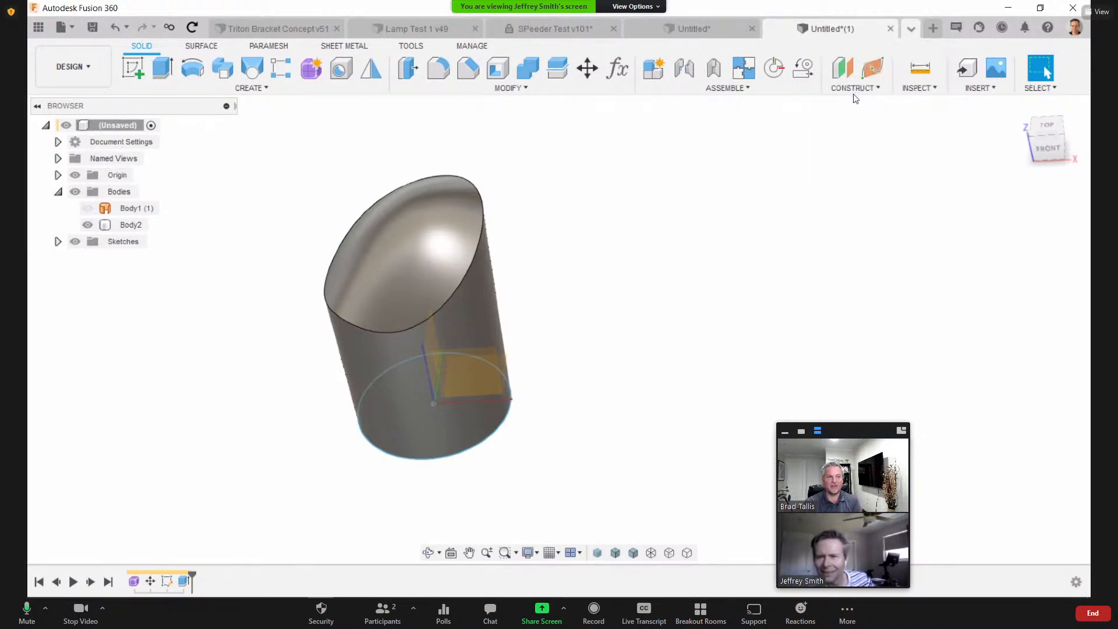
{"action": "middle_click_drag", "start_coordinate": [344, 266], "coordinate": [288, 192], "text": "shift"}
{"action": "scroll", "coordinate": [290, 198], "scroll_direction": "up", "scroll_amount": 8}
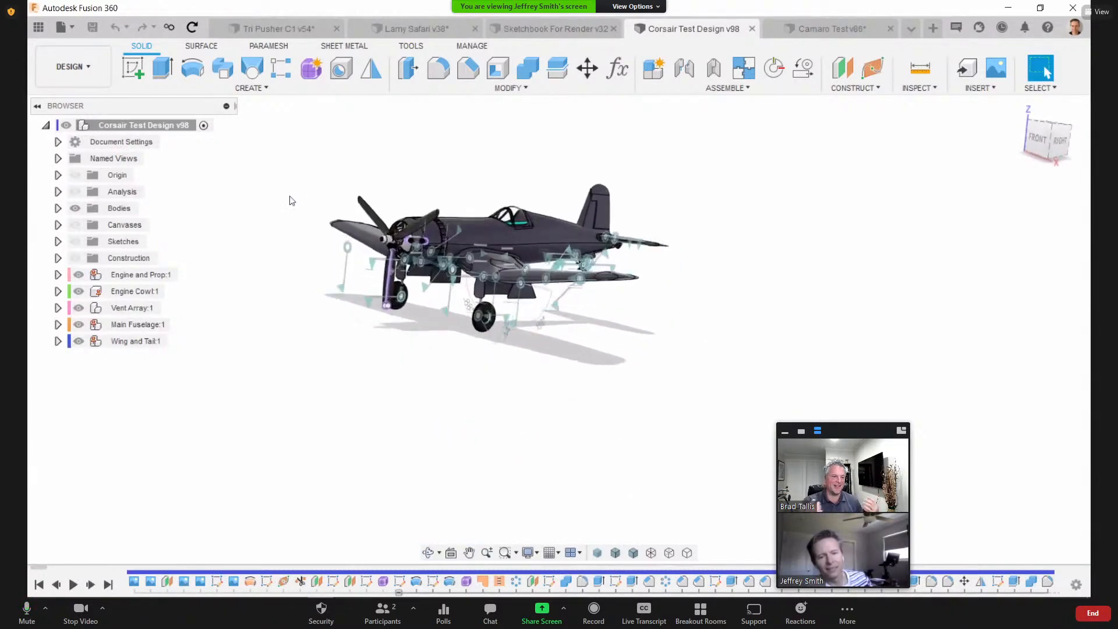
{"action": "middle_click_drag", "start_coordinate": [359, 233], "coordinate": [204, 316]}
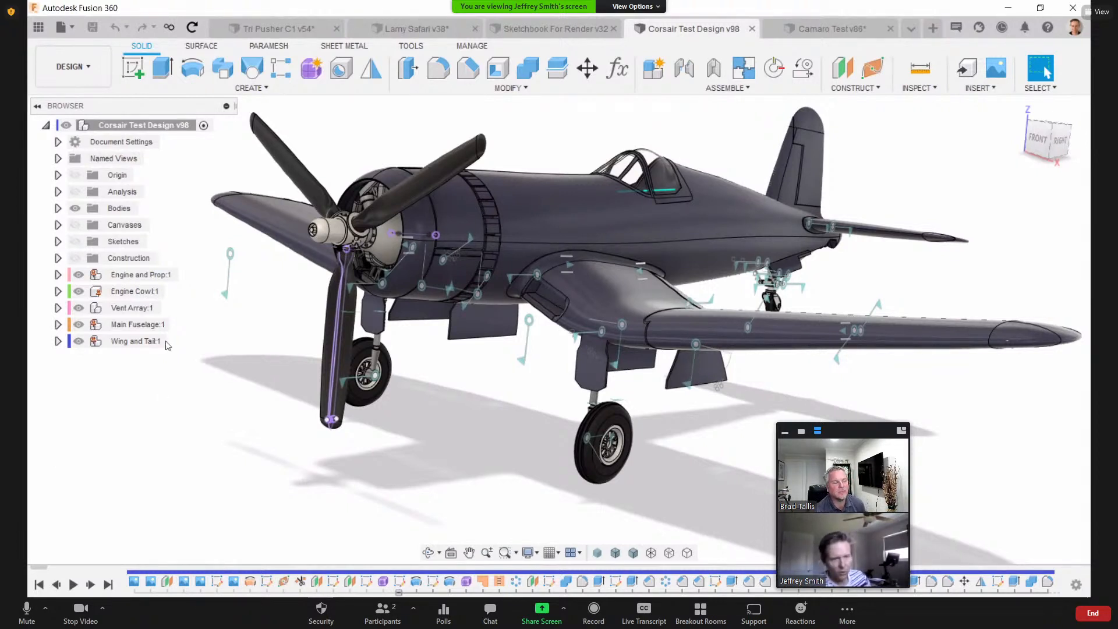
Step: Show the reference canvases over the aircraft, examine how they align with the model, and hide them again
{"action": "left_click", "coordinate": [75, 224]}
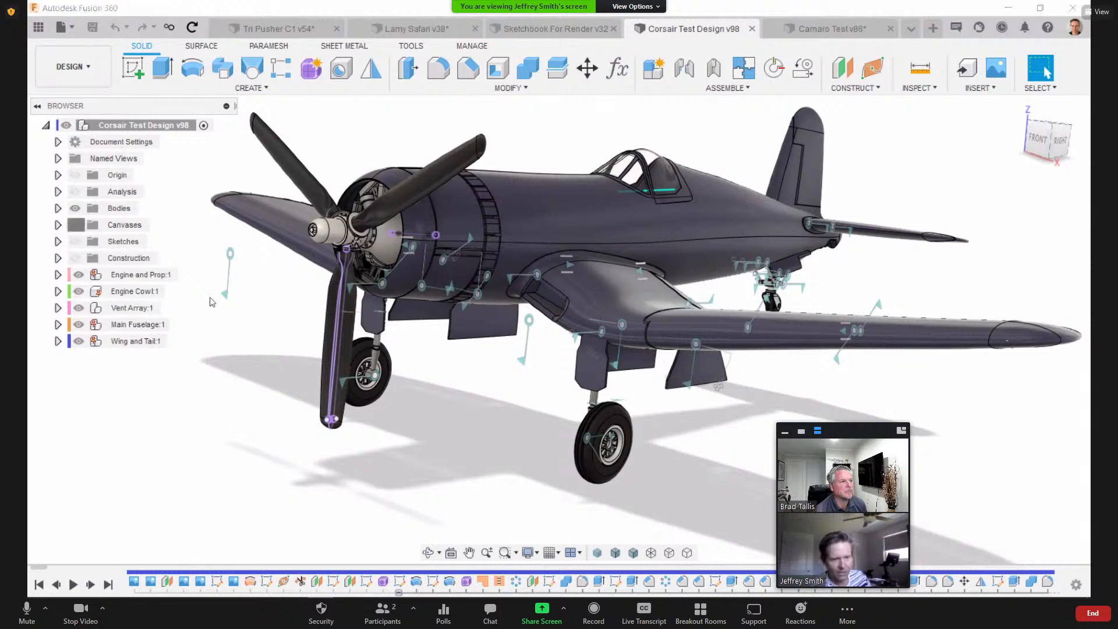
{"action": "mouse_move", "coordinate": [224, 309]}
{"action": "middle_mouse_down", "text": "shift"}
{"action": "mouse_move", "coordinate": [226, 293]}
{"action": "mouse_move", "coordinate": [145, 273]}
{"action": "middle_mouse_up", "text": "shift"}
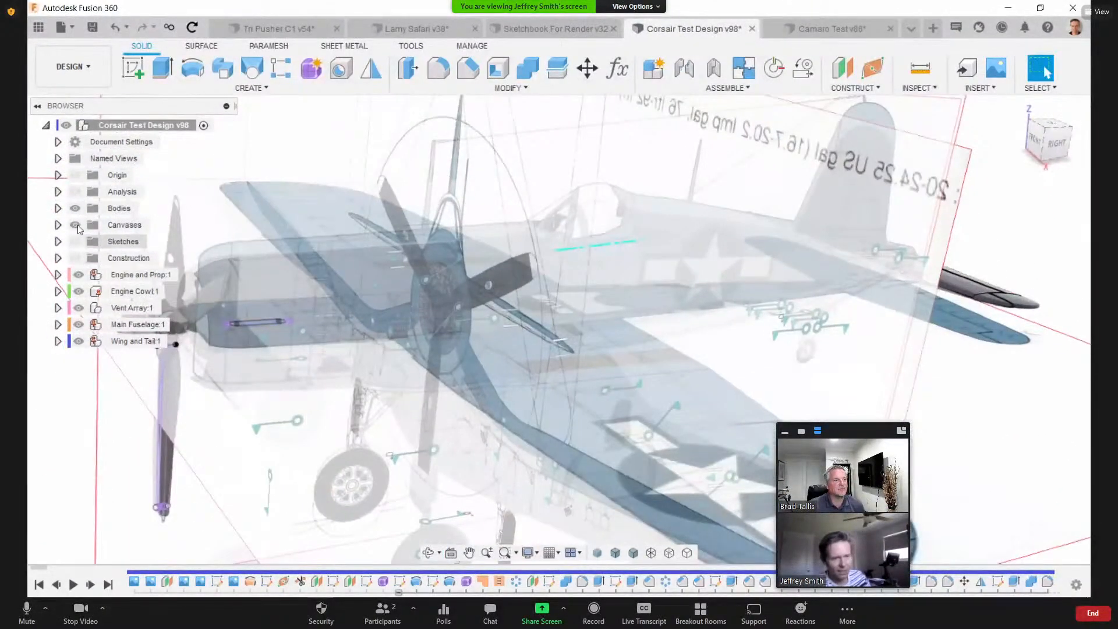
{"action": "left_click", "coordinate": [75, 224]}
{"action": "middle_click_drag", "start_coordinate": [447, 319], "coordinate": [378, 344], "text": "shift"}
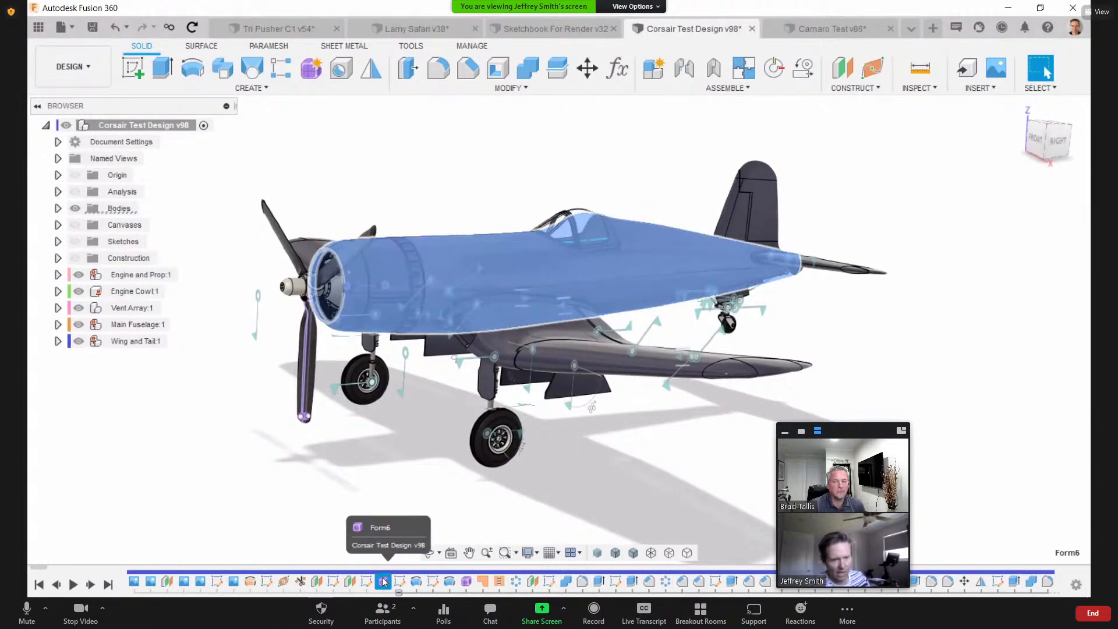
{"action": "mouse_move", "coordinate": [304, 504]}
{"action": "middle_mouse_down", "text": "shift"}
{"action": "mouse_move", "coordinate": [312, 492]}
{"action": "mouse_move", "coordinate": [315, 508]}
{"action": "middle_mouse_up", "text": "shift"}
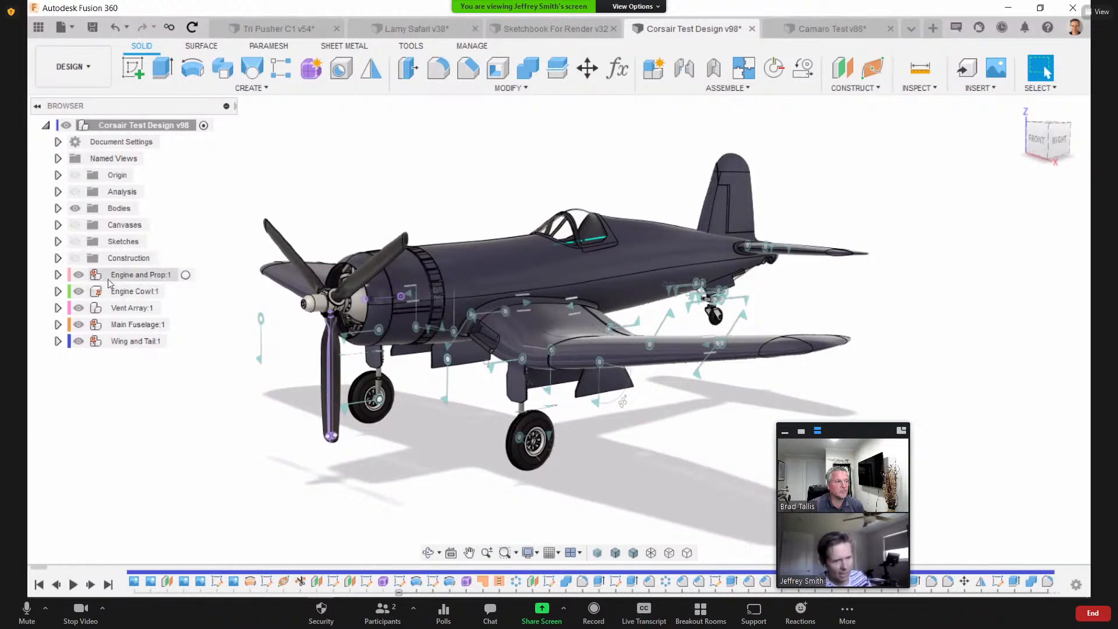
Step: Hide the Engine and Prop, Engine Cowl, Vent Array, Main Fuselage and Wing and Tail components one by one, and show them again
{"action": "left_click", "coordinate": [78, 275]}
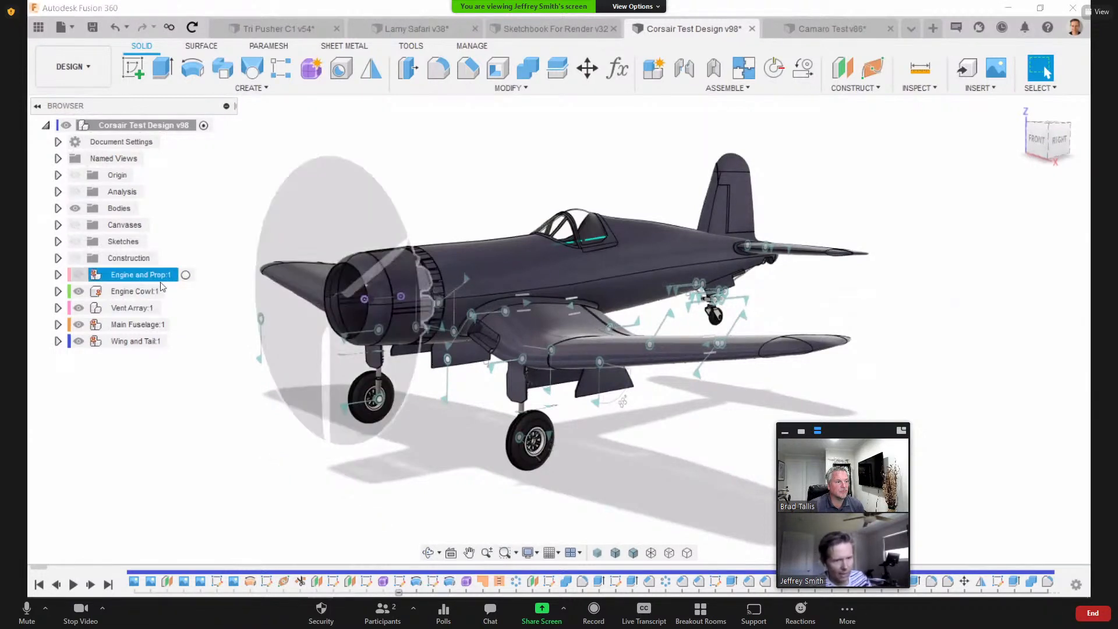
{"action": "left_click", "coordinate": [78, 291]}
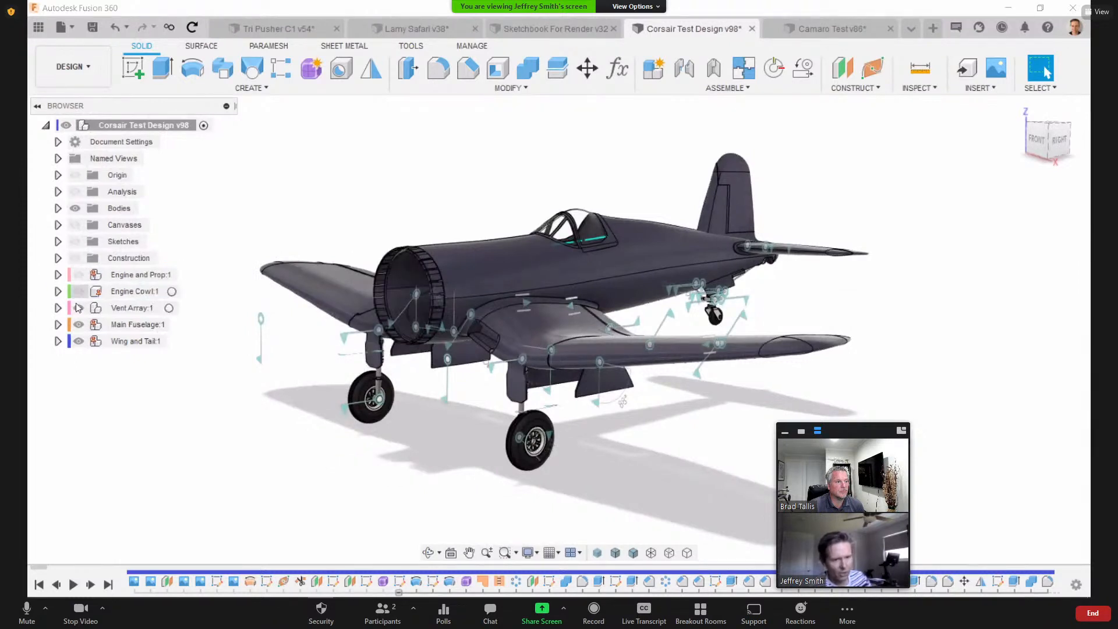
{"action": "left_click", "coordinate": [78, 308]}
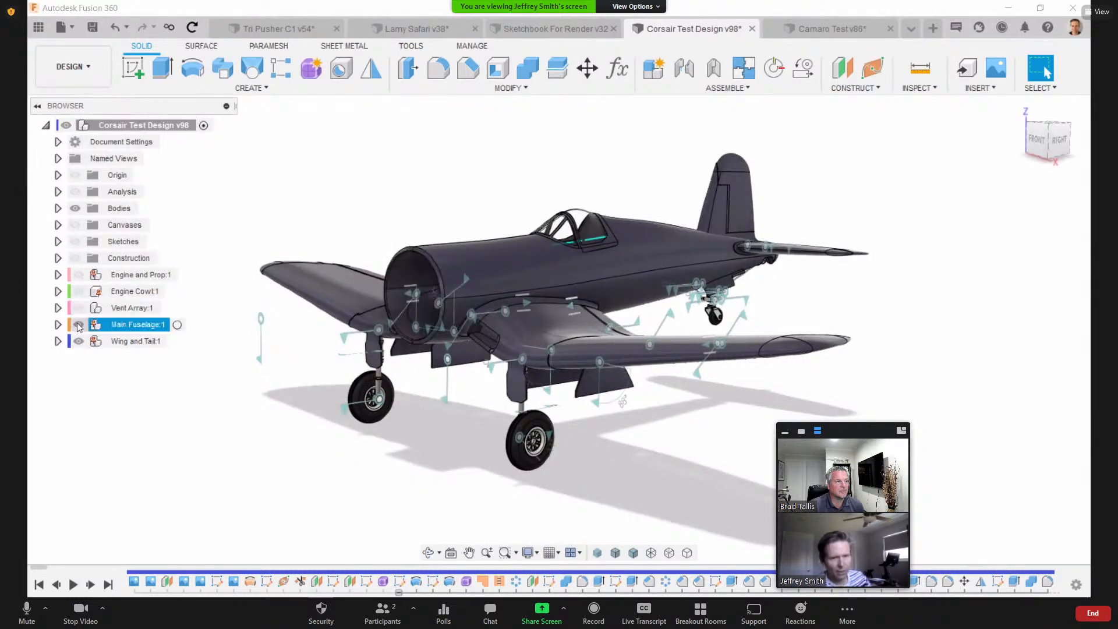
{"action": "left_click", "coordinate": [78, 325]}
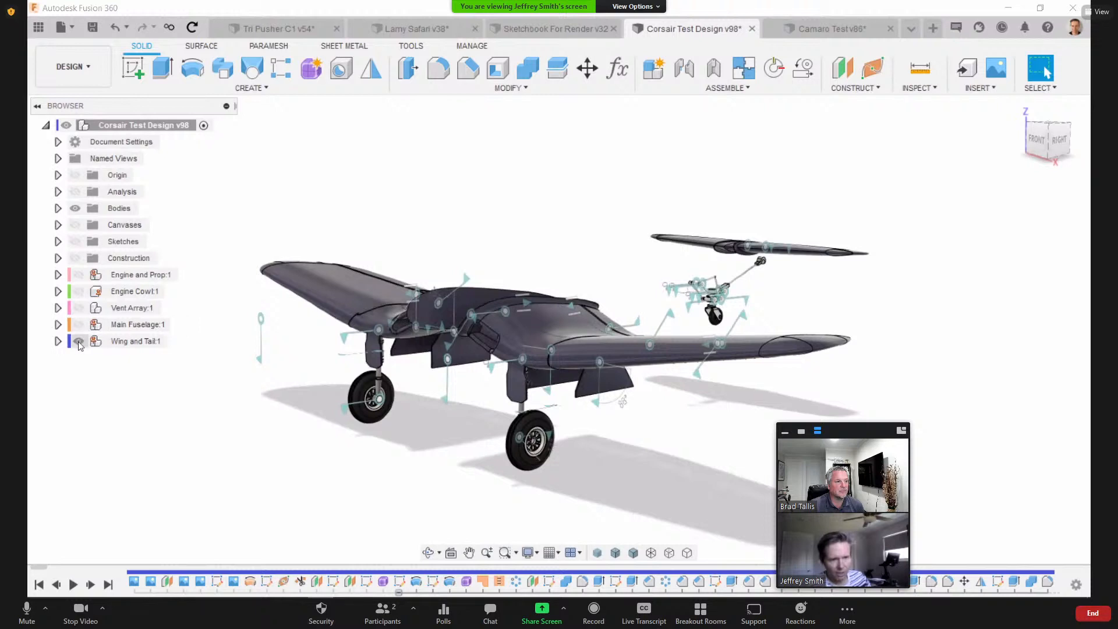
{"action": "left_click", "coordinate": [79, 341]}
{"action": "left_click", "coordinate": [78, 342]}
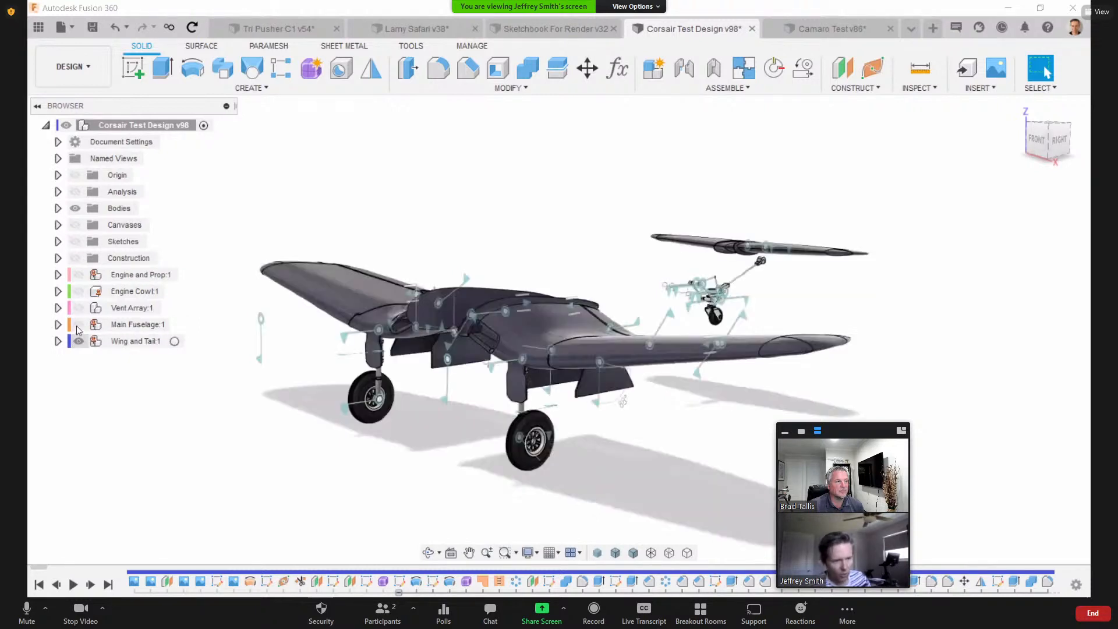
{"action": "left_click", "coordinate": [78, 324]}
{"action": "left_click", "coordinate": [78, 307]}
{"action": "left_click", "coordinate": [78, 291]}
{"action": "left_click", "coordinate": [78, 275]}
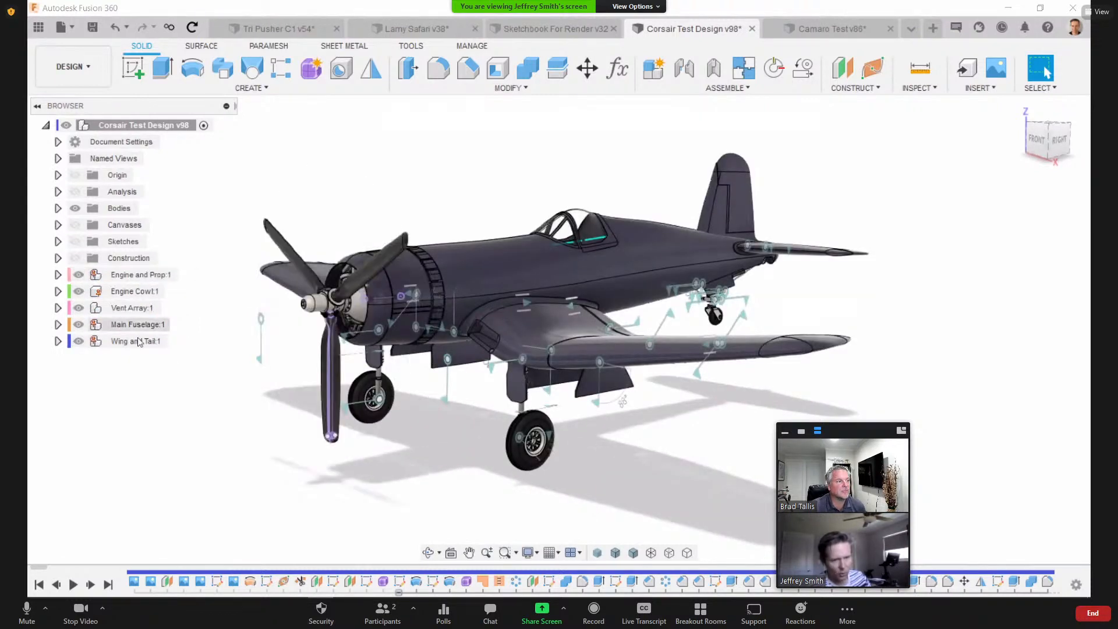
Step: Spin the propeller about its hub joint
{"action": "mouse_move", "coordinate": [255, 270]}
{"action": "middle_mouse_down", "text": "shift"}
{"action": "mouse_move", "coordinate": [267, 287]}
{"action": "mouse_move", "coordinate": [250, 232]}
{"action": "mouse_move", "coordinate": [232, 242]}
{"action": "mouse_move", "coordinate": [247, 277]}
{"action": "mouse_move", "coordinate": [229, 297]}
{"action": "mouse_move", "coordinate": [247, 282]}
{"action": "mouse_move", "coordinate": [245, 266]}
{"action": "middle_mouse_up", "text": "shift"}
{"action": "middle_click_drag", "start_coordinate": [242, 360], "coordinate": [288, 254]}
{"action": "scroll", "coordinate": [288, 349], "scroll_direction": "up", "scroll_amount": 3}
{"action": "left_click_drag", "start_coordinate": [292, 212], "coordinate": [410, 217]}
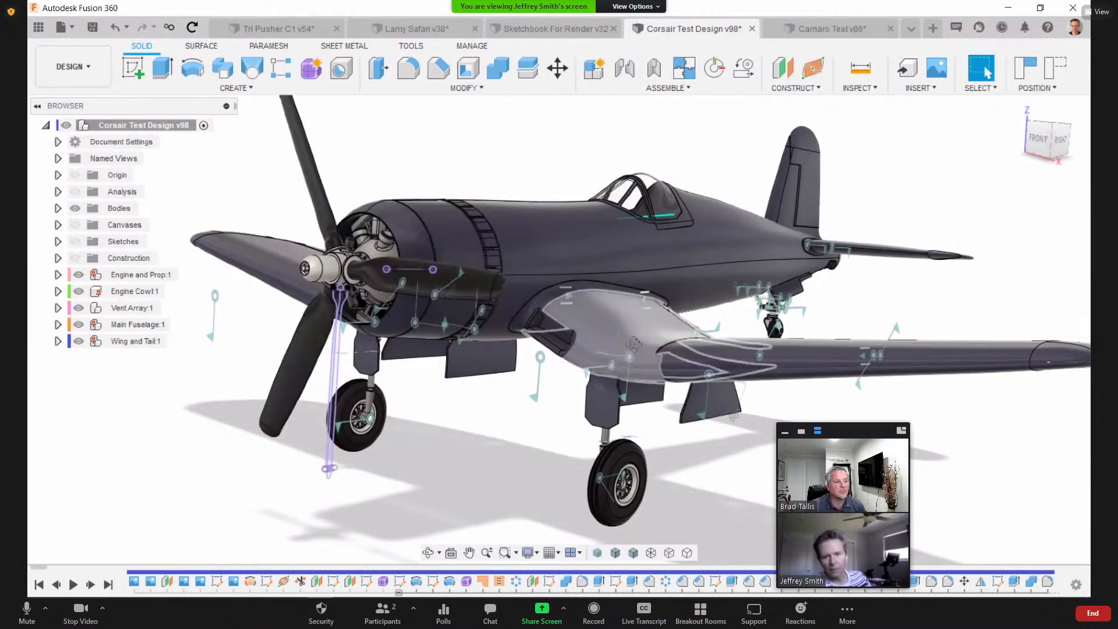
Step: Retract the main landing gear into the wing and examine the closed gear doors from below
{"action": "middle_click_drag", "start_coordinate": [637, 366], "coordinate": [515, 446], "text": "shift"}
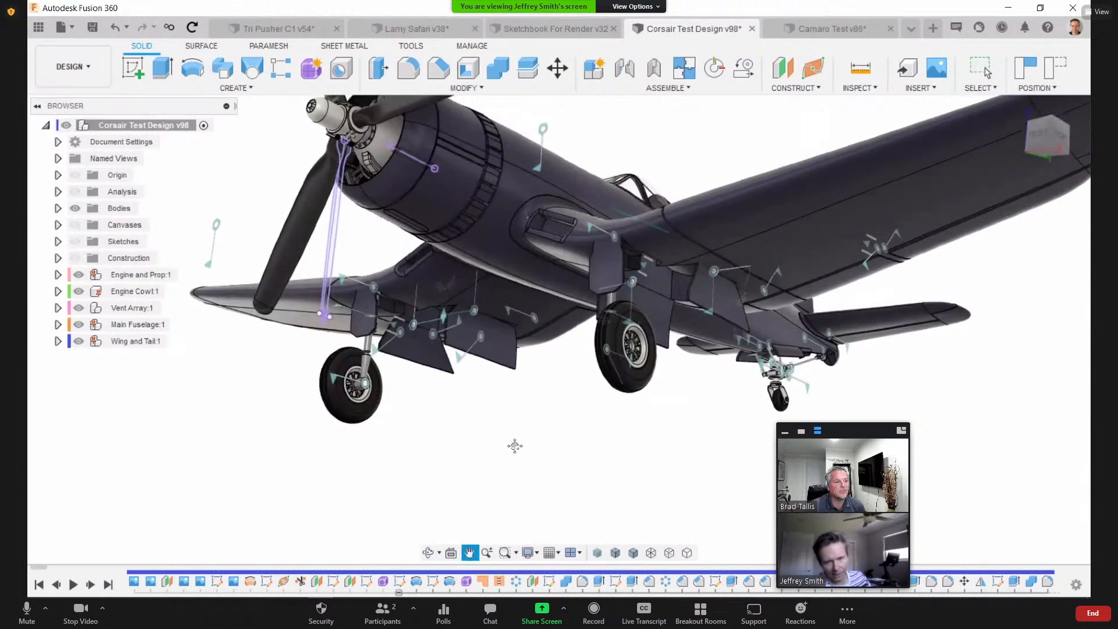
{"action": "scroll", "coordinate": [515, 446], "scroll_direction": "up", "scroll_amount": 1}
{"action": "middle_click_drag", "start_coordinate": [595, 404], "coordinate": [533, 440]}
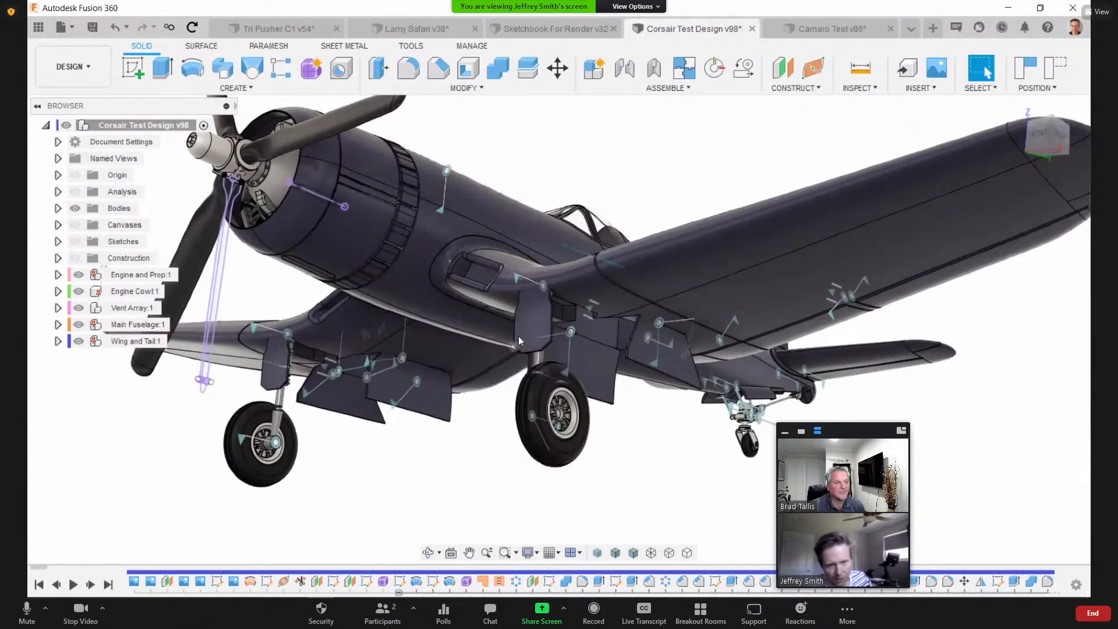
{"action": "left_click_drag", "start_coordinate": [525, 329], "coordinate": [572, 286]}
{"action": "middle_click_drag", "start_coordinate": [568, 283], "coordinate": [541, 271], "text": "shift"}
{"action": "middle_click_drag", "start_coordinate": [541, 271], "coordinate": [486, 284]}
{"action": "scroll", "coordinate": [485, 284], "scroll_direction": "up", "scroll_amount": 8}
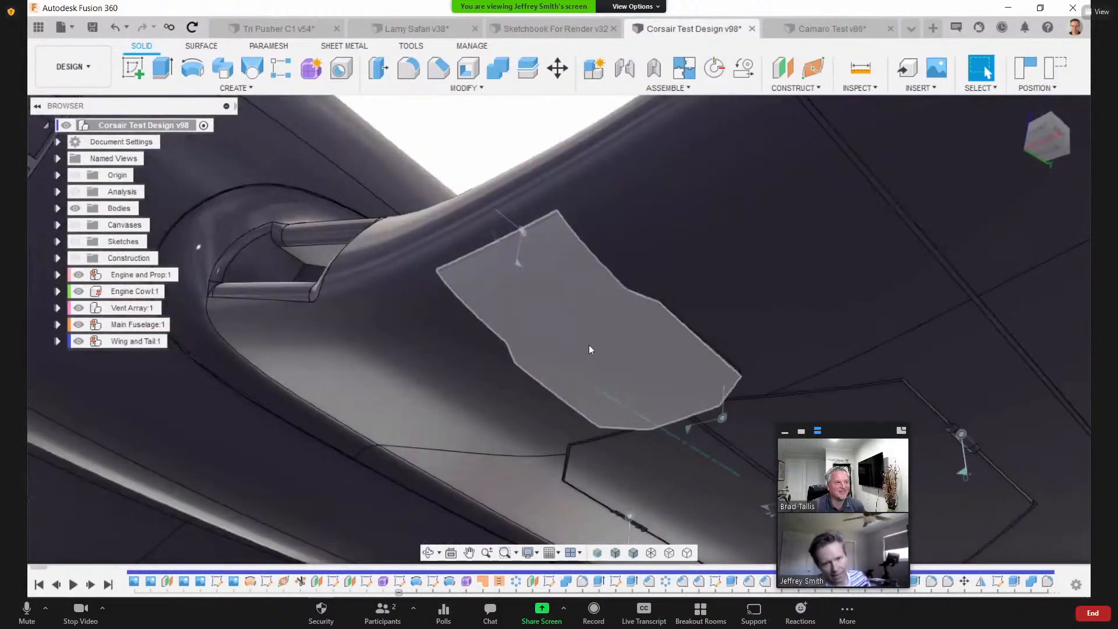
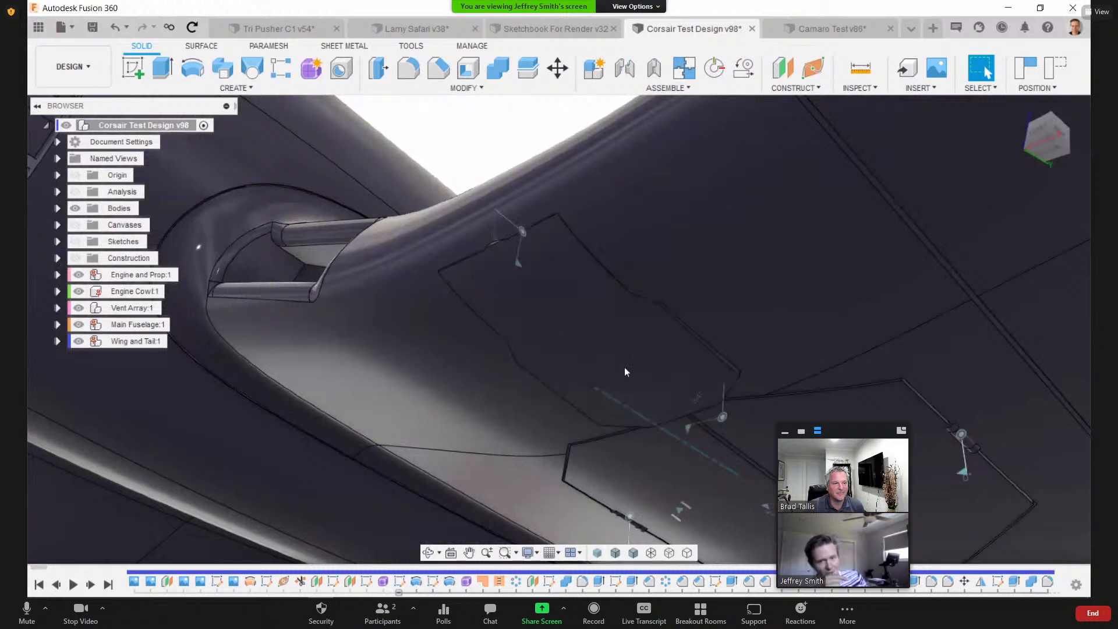
Step: Swing the main landing gear and its doors back out of the wing underside
{"action": "left_click_drag", "start_coordinate": [626, 372], "coordinate": [699, 416]}
{"action": "left_click_drag", "start_coordinate": [705, 418], "coordinate": [1040, 512]}
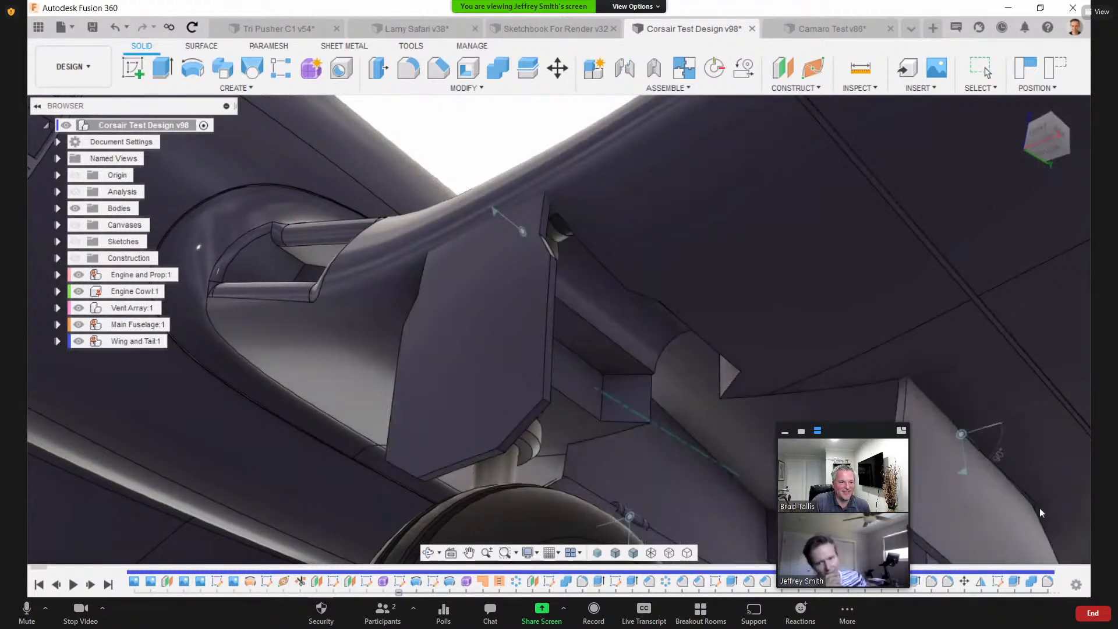
{"action": "scroll", "coordinate": [567, 419], "scroll_direction": "down", "scroll_amount": 10}
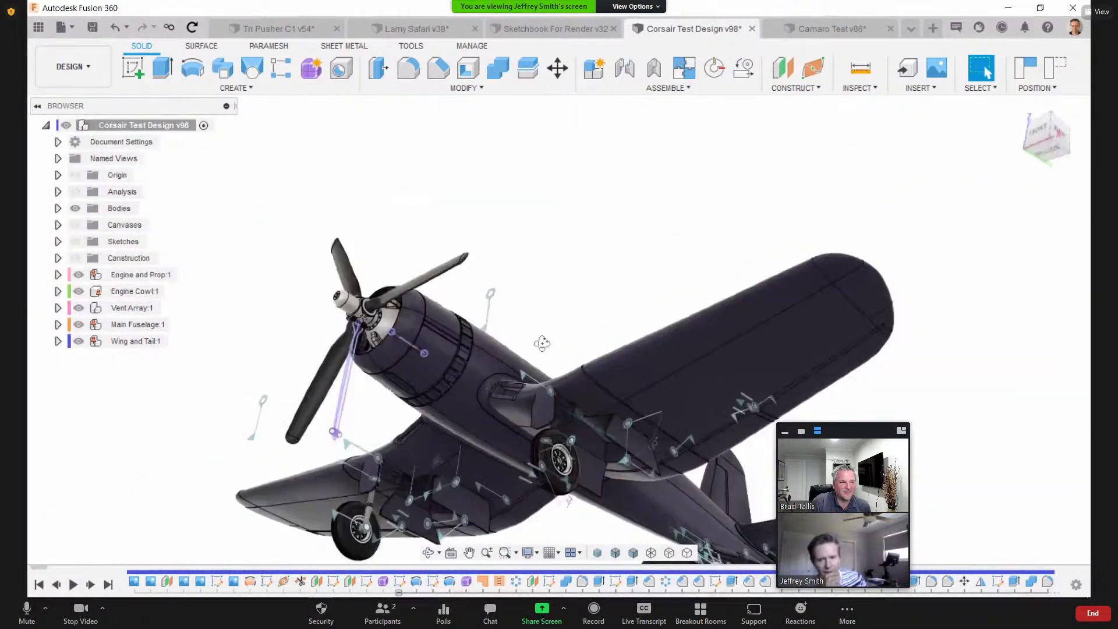
Step: Swing the tail wheel assembly up into the rear fuselage
{"action": "middle_click_drag", "start_coordinate": [567, 418], "coordinate": [639, 339], "text": "shift"}
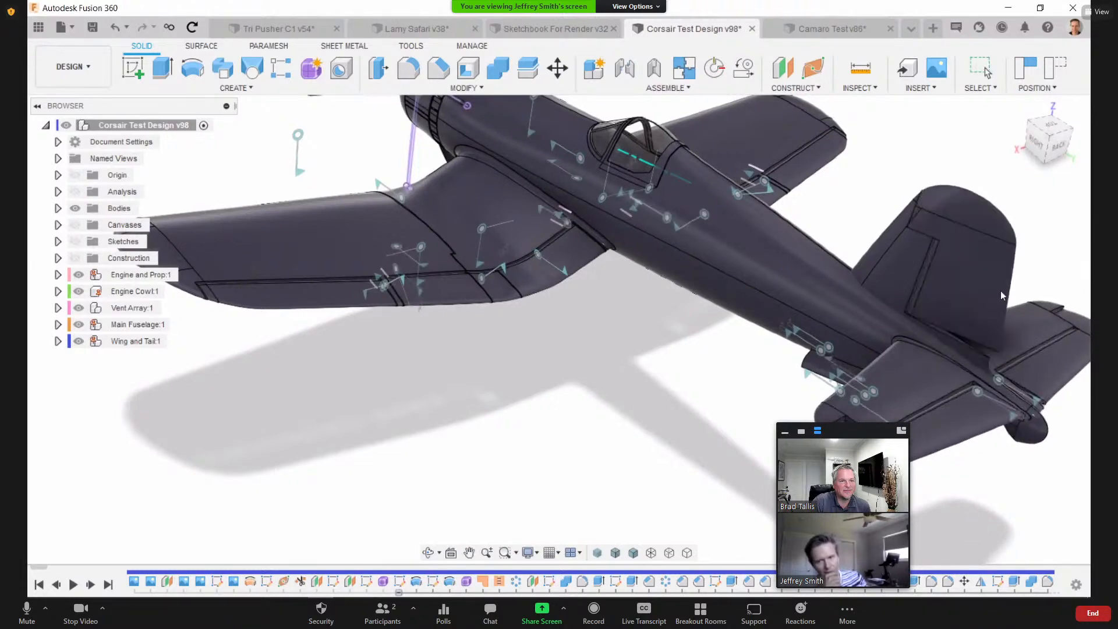
{"action": "middle_click_drag", "start_coordinate": [652, 379], "coordinate": [541, 321], "text": "shift"}
{"action": "scroll", "coordinate": [637, 319], "scroll_direction": "up", "scroll_amount": 5}
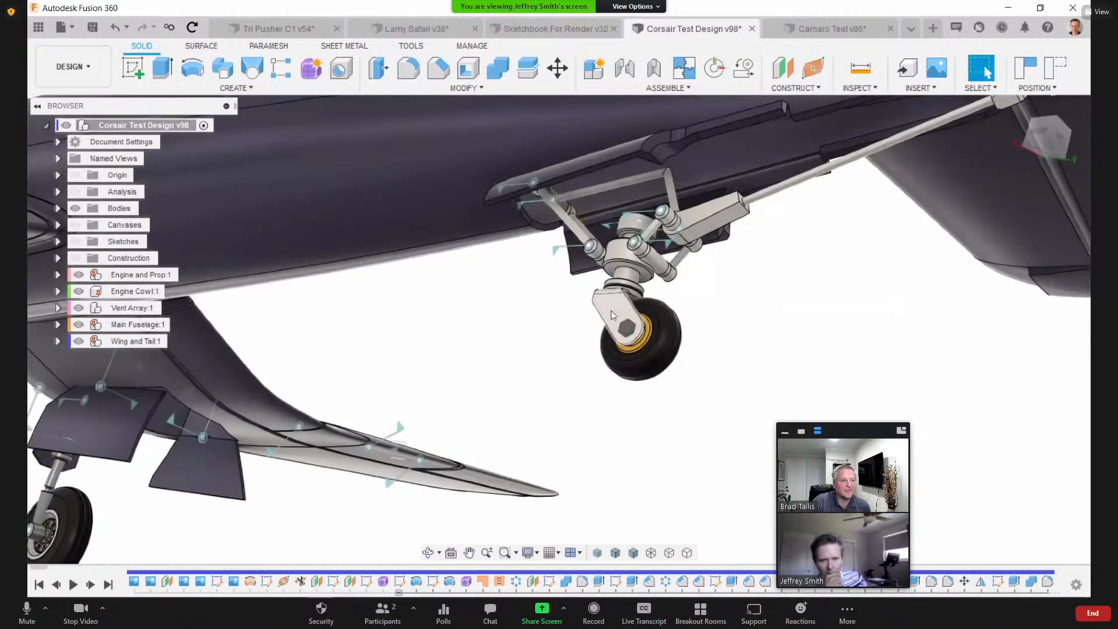
{"action": "key", "text": "Escape"}
{"action": "middle_click_drag", "start_coordinate": [719, 356], "coordinate": [361, 368], "text": "shift"}
{"action": "left_click_drag", "start_coordinate": [370, 371], "coordinate": [537, 242]}
{"action": "left_click_drag", "start_coordinate": [394, 314], "coordinate": [600, 334]}
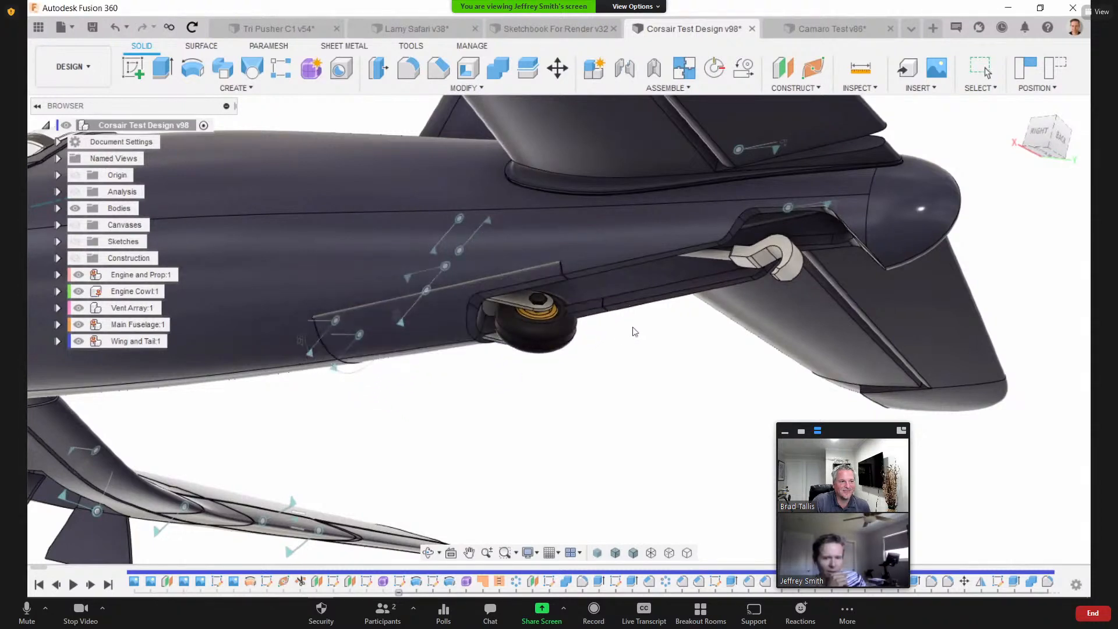
Step: Try to rotate the wing's trailing-edge flap by driving its joint angle, and cancel the joint drive
{"action": "middle_click_drag", "start_coordinate": [278, 426], "coordinate": [536, 386]}
{"action": "scroll", "coordinate": [536, 387], "scroll_direction": "down", "scroll_amount": 3}
{"action": "middle_click_drag", "start_coordinate": [411, 396], "coordinate": [545, 395]}
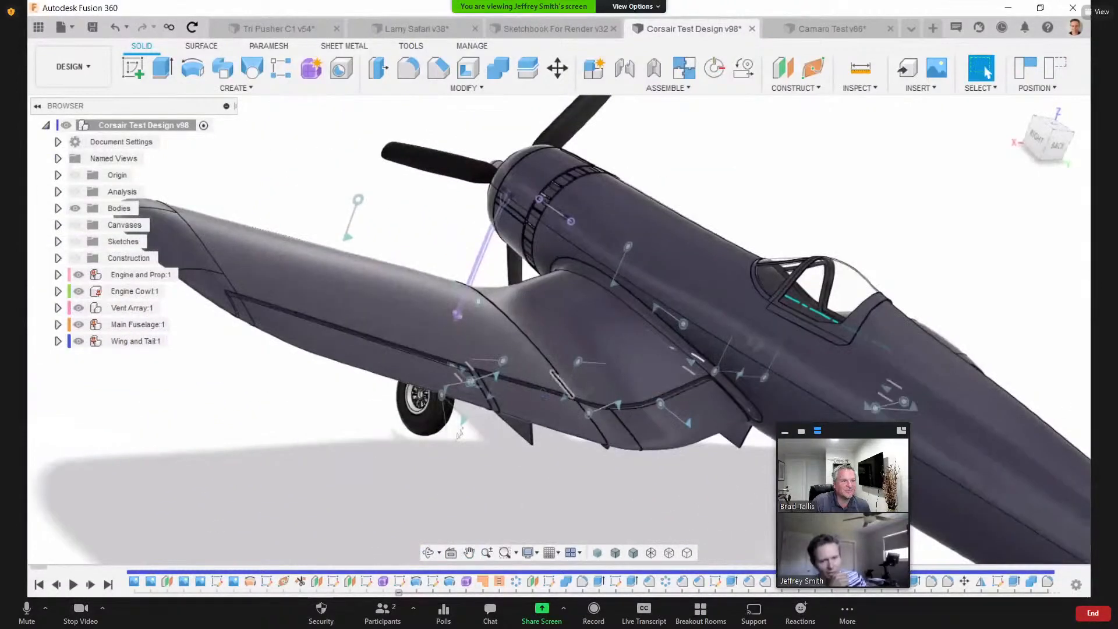
{"action": "middle_click_drag", "start_coordinate": [460, 434], "coordinate": [428, 416], "text": "shift"}
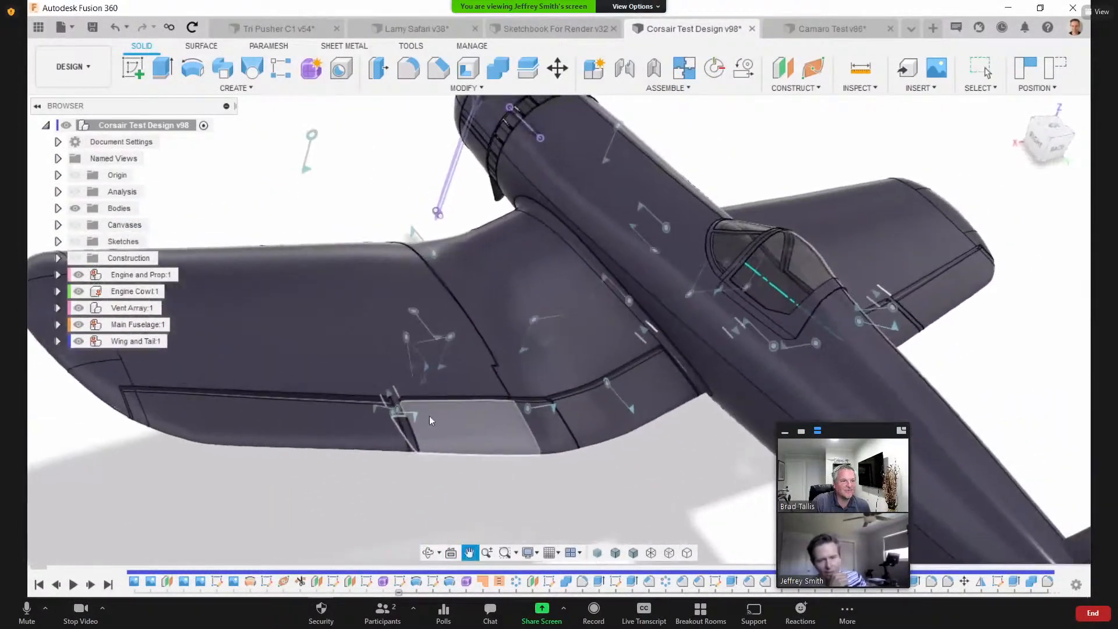
{"action": "double_click", "coordinate": [393, 412]}
{"action": "left_click_drag", "start_coordinate": [436, 417], "coordinate": [477, 426]}
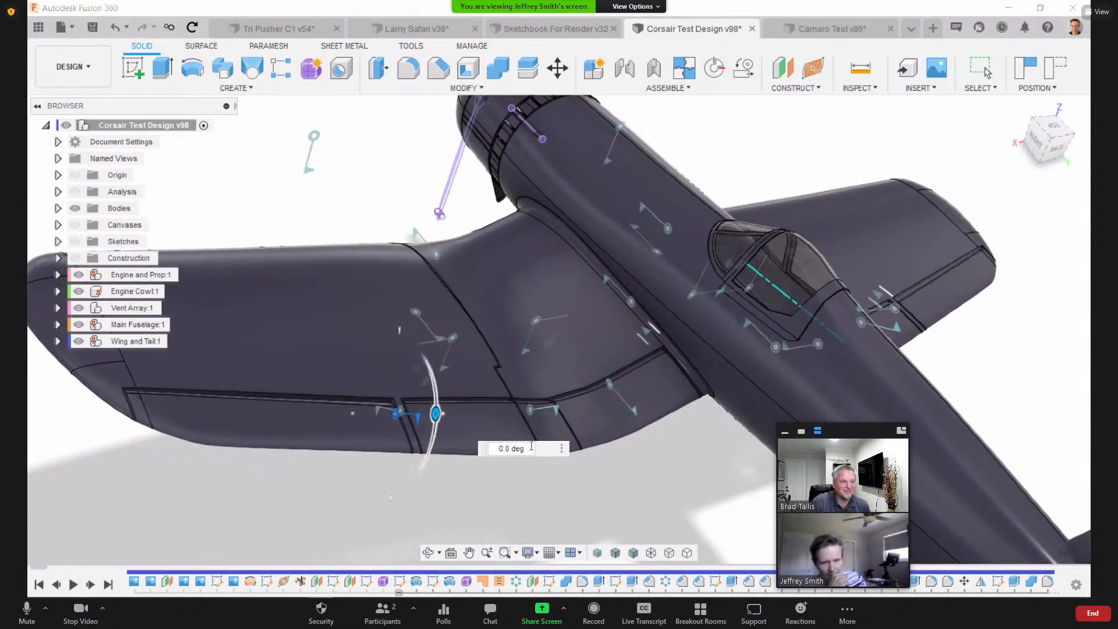
{"action": "middle_click_drag", "start_coordinate": [565, 466], "coordinate": [613, 343], "text": "shift"}
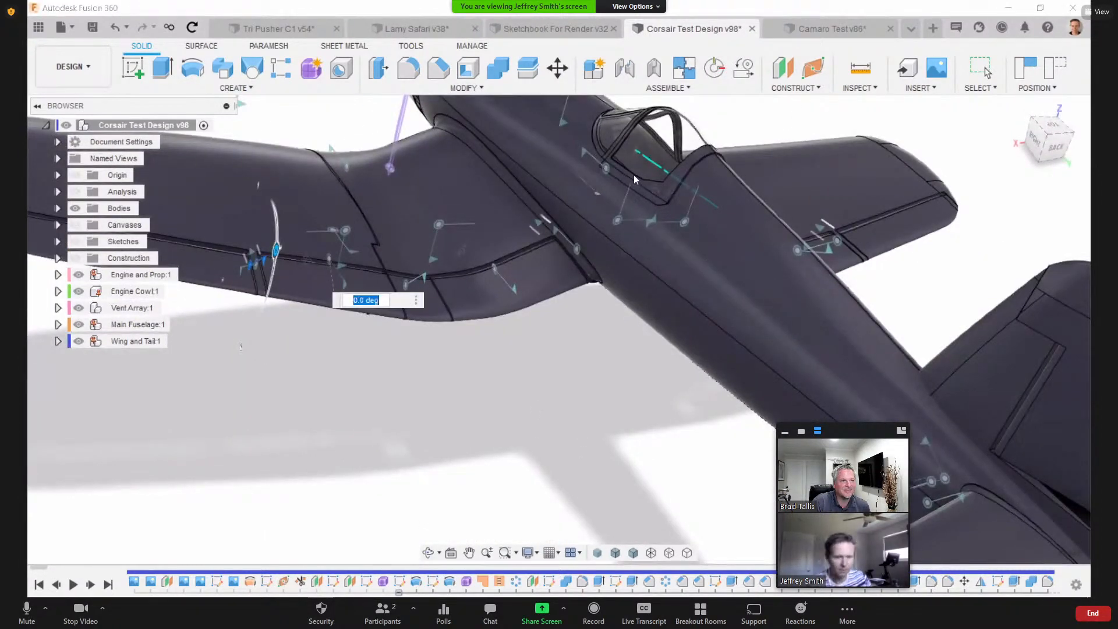
{"action": "key", "text": "Escape"}
Step: Slide the cockpit canopy open and lower the wing flaps
{"action": "mouse_move", "coordinate": [705, 151]}
{"action": "left_mouse_down"}
{"action": "mouse_move", "coordinate": [728, 166]}
{"action": "mouse_move", "coordinate": [715, 159]}
{"action": "left_mouse_up"}
{"action": "left_click_drag", "start_coordinate": [473, 296], "coordinate": [528, 401]}
{"action": "middle_click_drag", "start_coordinate": [523, 360], "coordinate": [569, 413], "text": "shift"}
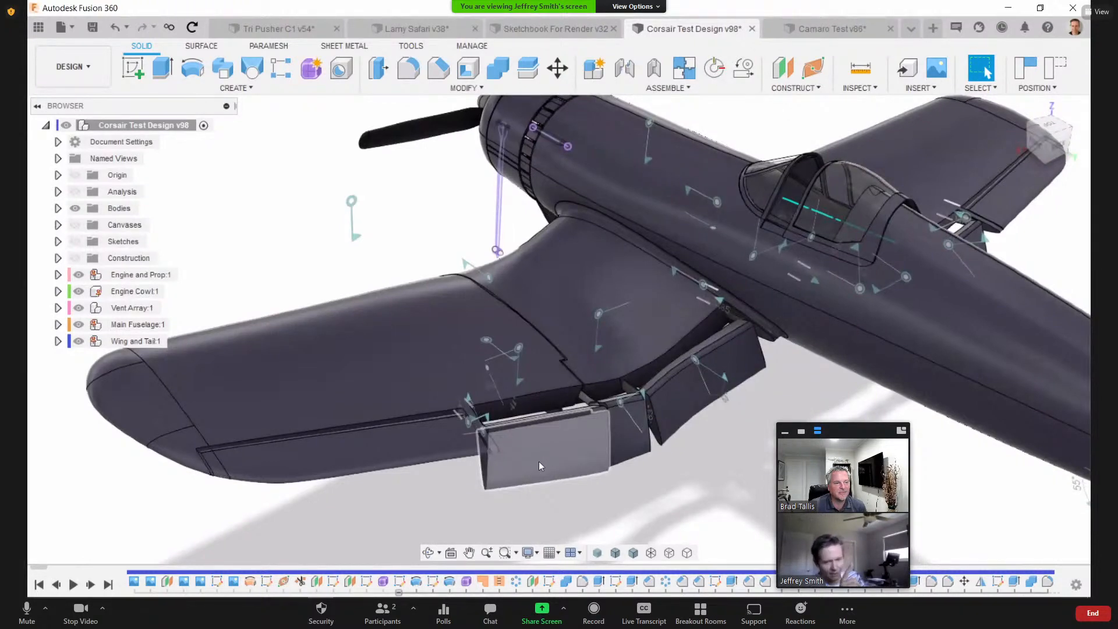
Step: Fold the outer wings up and revert all moved components to their original positions
{"action": "left_click_drag", "start_coordinate": [375, 400], "coordinate": [790, 222]}
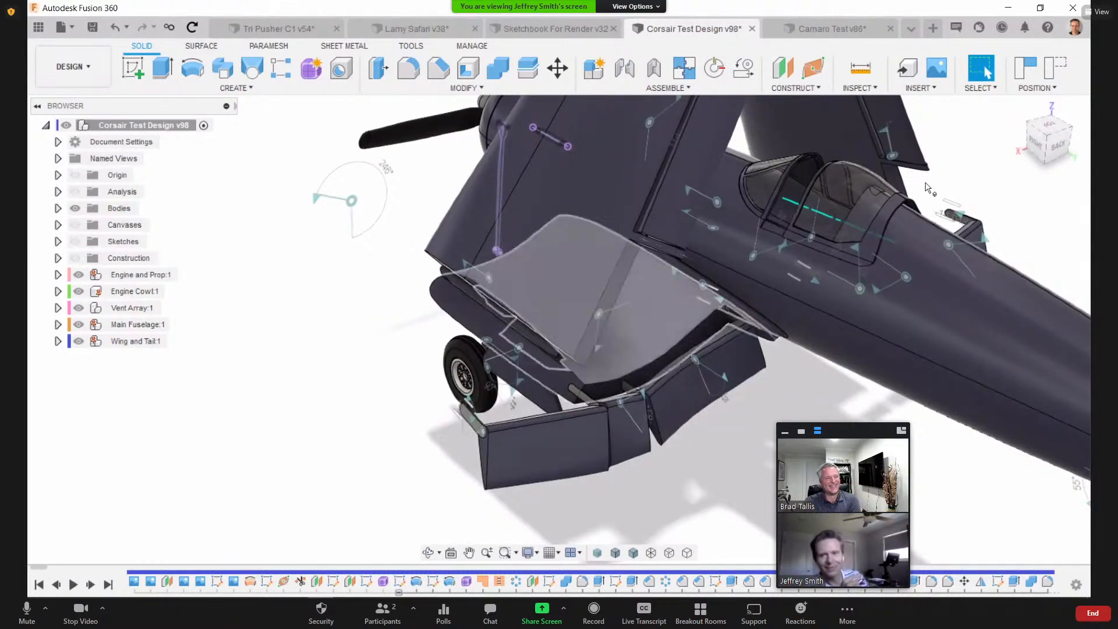
{"action": "left_click", "coordinate": [1053, 71]}
Step: Swing open the ring of cowl flaps behind the engine cowl and revert the components to their original positions
{"action": "middle_click_drag", "start_coordinate": [180, 240], "coordinate": [247, 232], "text": "shift"}
{"action": "scroll", "coordinate": [247, 231], "scroll_direction": "down", "scroll_amount": 5}
{"action": "middle_click_drag", "start_coordinate": [536, 262], "coordinate": [663, 232], "text": "shift"}
{"action": "scroll", "coordinate": [662, 233], "scroll_direction": "up", "scroll_amount": 8}
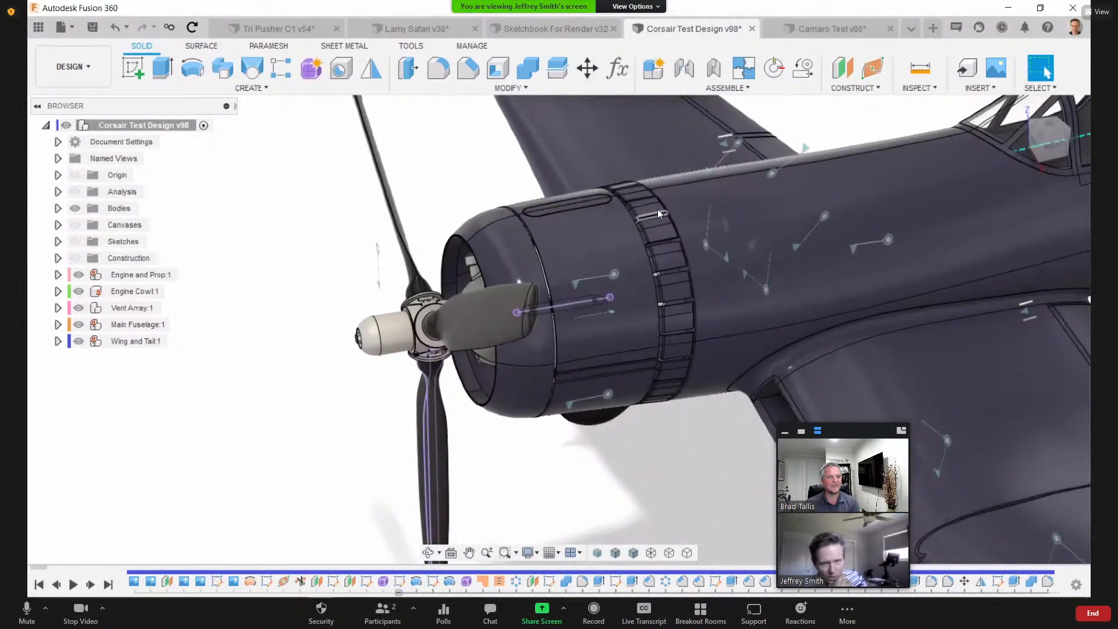
{"action": "left_click_drag", "start_coordinate": [655, 208], "coordinate": [666, 182]}
{"action": "middle_click_drag", "start_coordinate": [666, 182], "coordinate": [657, 321], "text": "shift"}
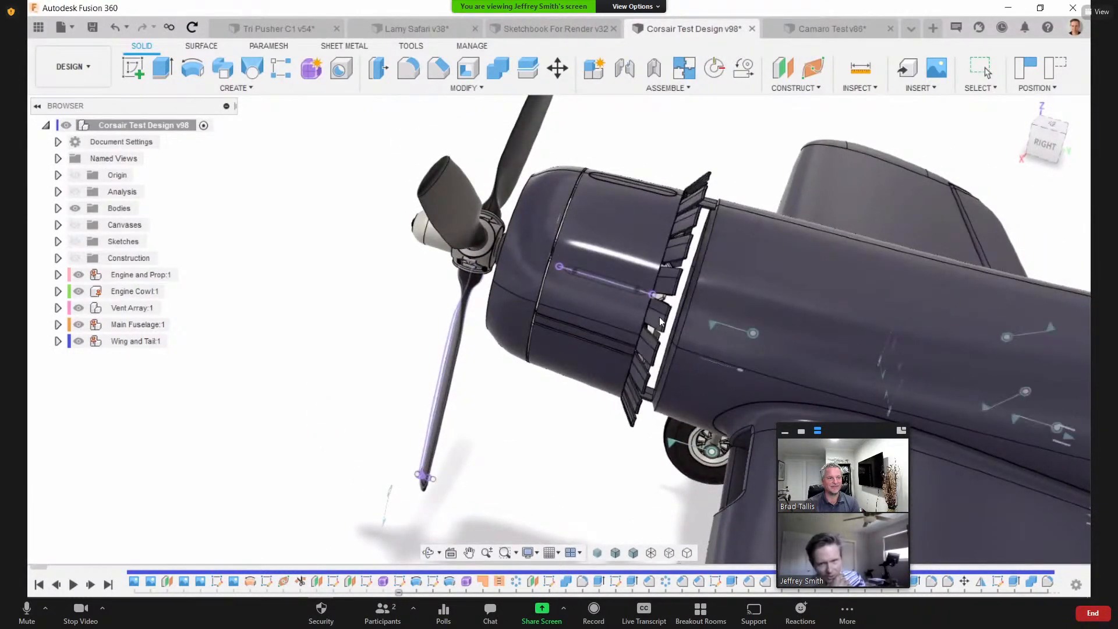
{"action": "middle_click_drag", "start_coordinate": [906, 197], "coordinate": [728, 224], "text": "shift"}
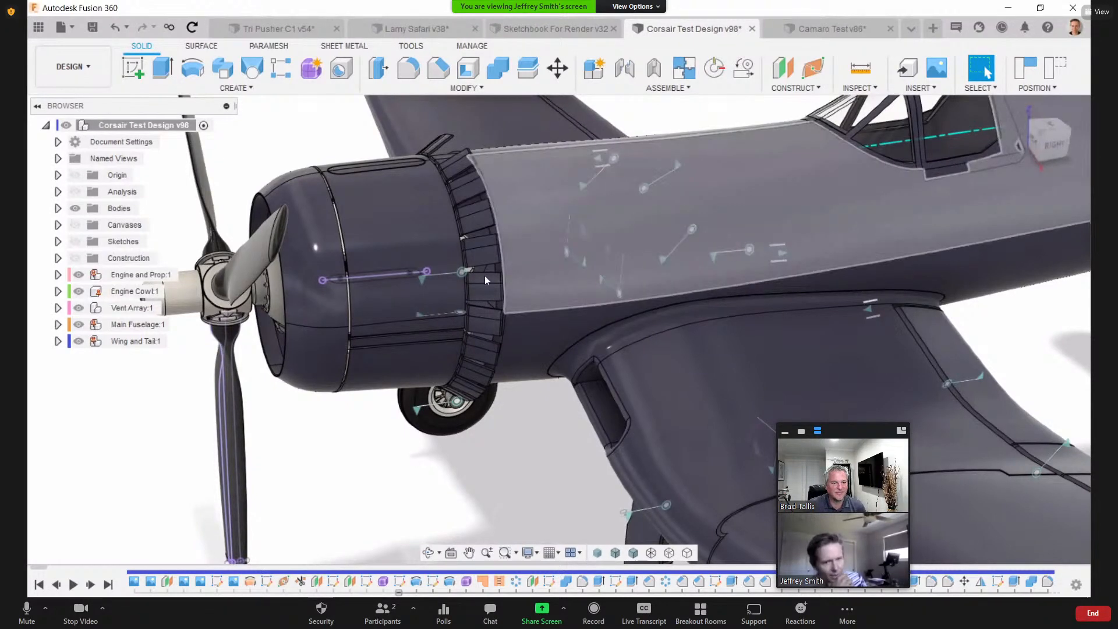
{"action": "left_click", "coordinate": [1058, 70]}
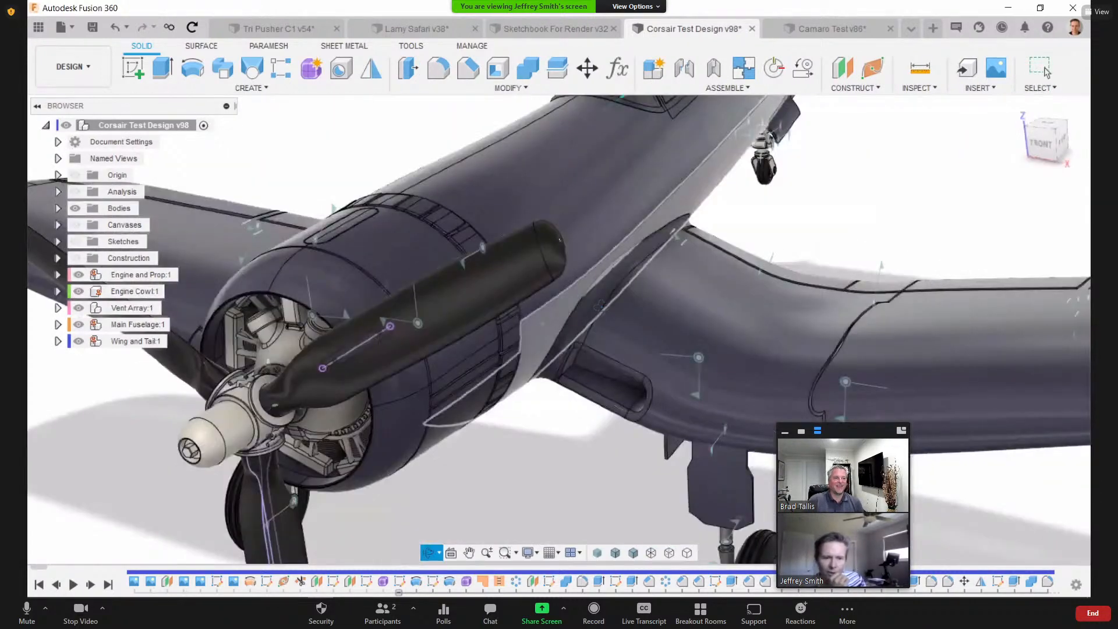
Step: Examine the radial engine's cylinders inside the cowl opening and the surrounding cowl from several close angles
{"action": "middle_click_drag", "start_coordinate": [245, 267], "coordinate": [348, 238], "text": "shift"}
{"action": "scroll", "coordinate": [361, 251], "scroll_direction": "up", "scroll_amount": 8}
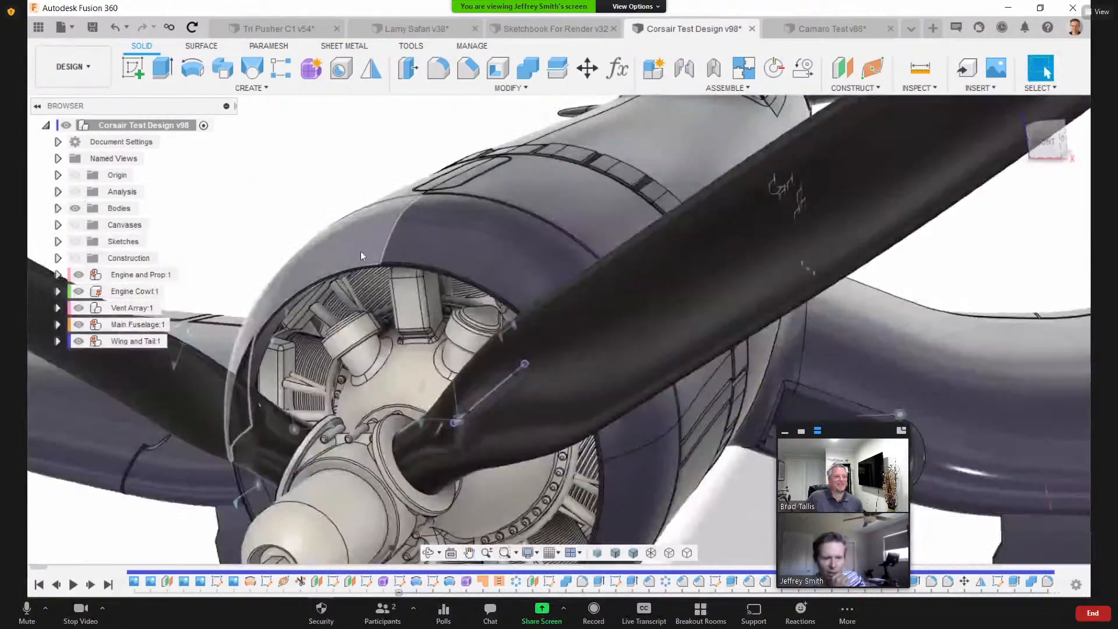
{"action": "scroll", "coordinate": [402, 317], "scroll_direction": "down", "scroll_amount": 10}
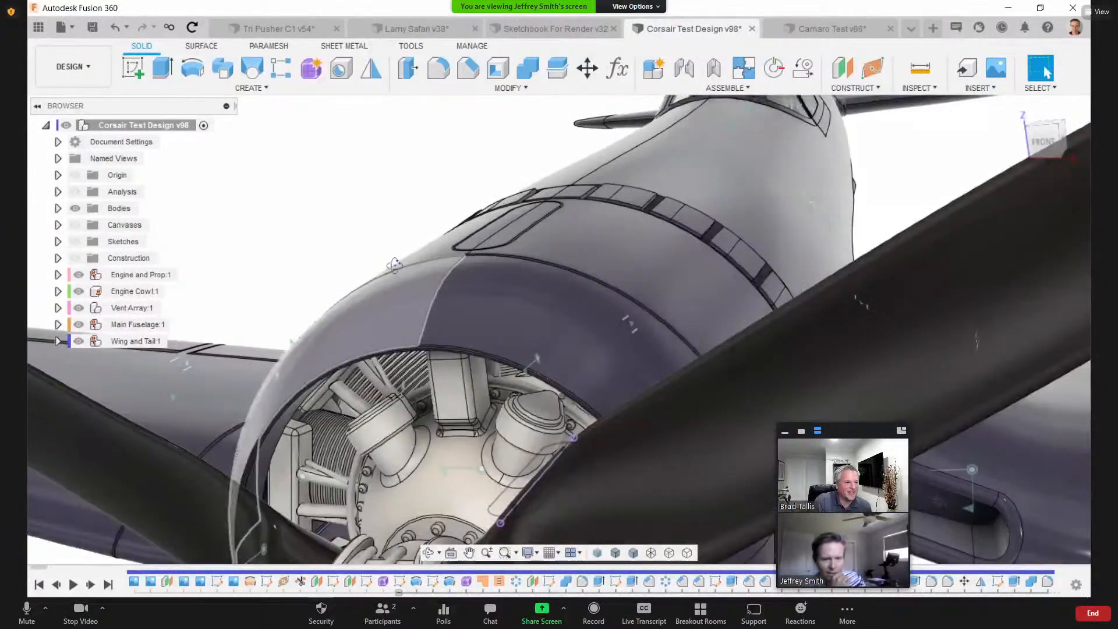
{"action": "middle_click_drag", "start_coordinate": [394, 265], "coordinate": [375, 427], "text": "shift"}
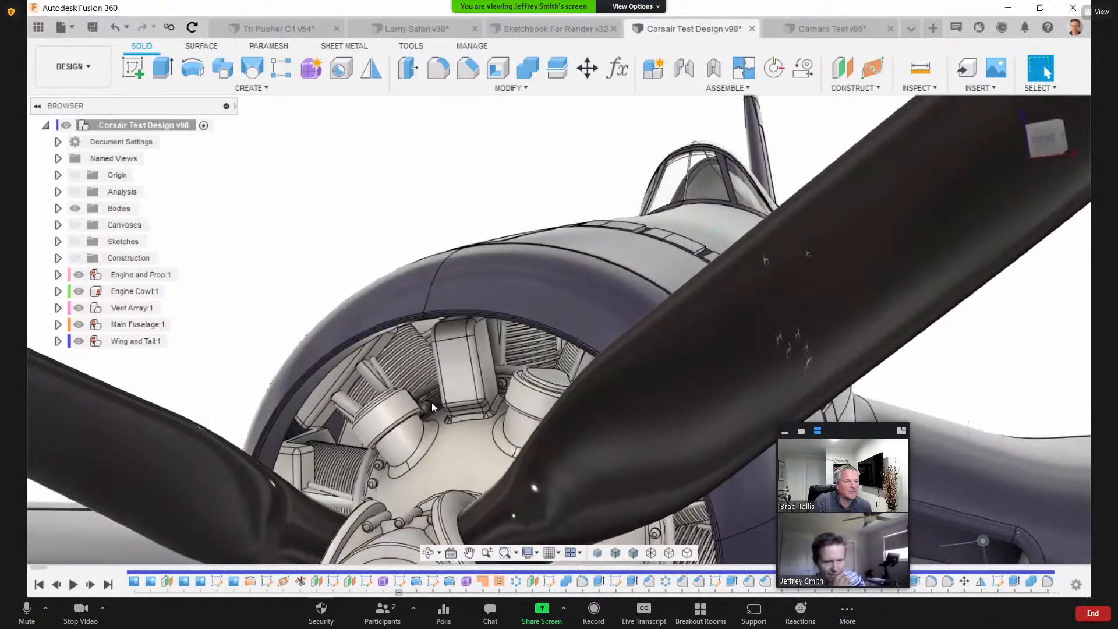
{"action": "middle_click_drag", "start_coordinate": [391, 329], "coordinate": [460, 348], "text": "shift"}
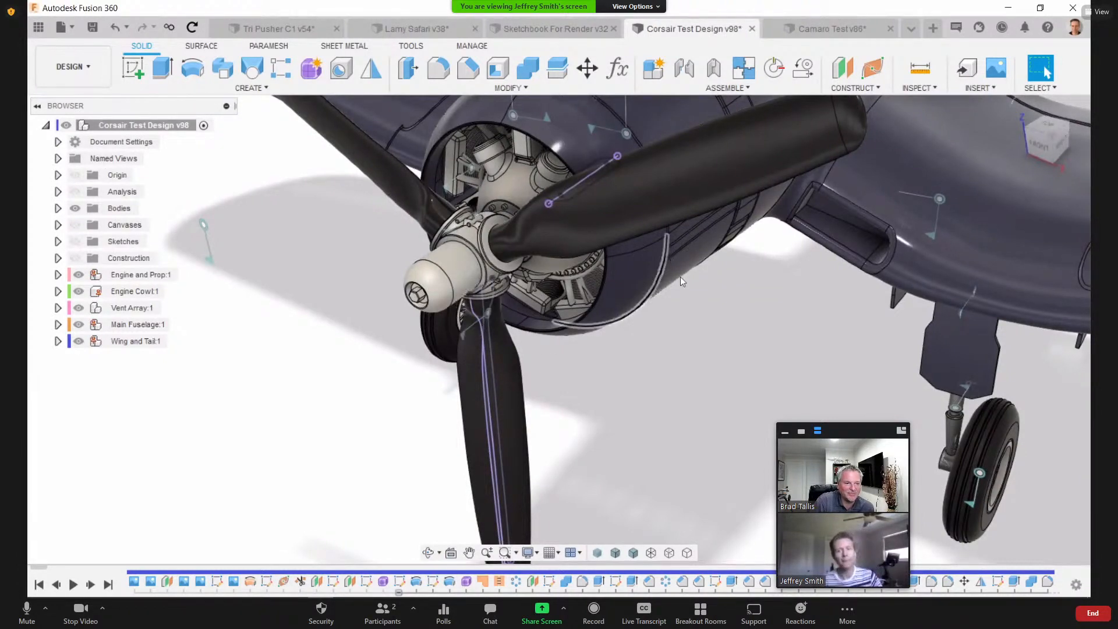
Step: Inspect the propeller blade by selecting its large face and its tip face, and view the whole aircraft
{"action": "middle_click_drag", "start_coordinate": [607, 367], "coordinate": [611, 390], "text": "shift"}
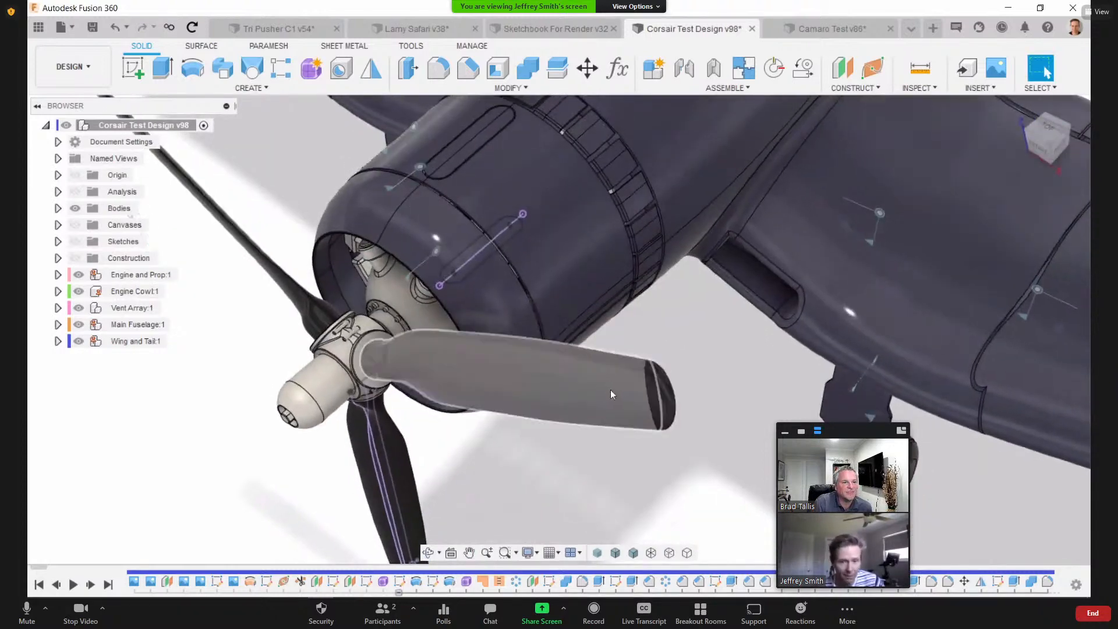
{"action": "left_click", "coordinate": [614, 394]}
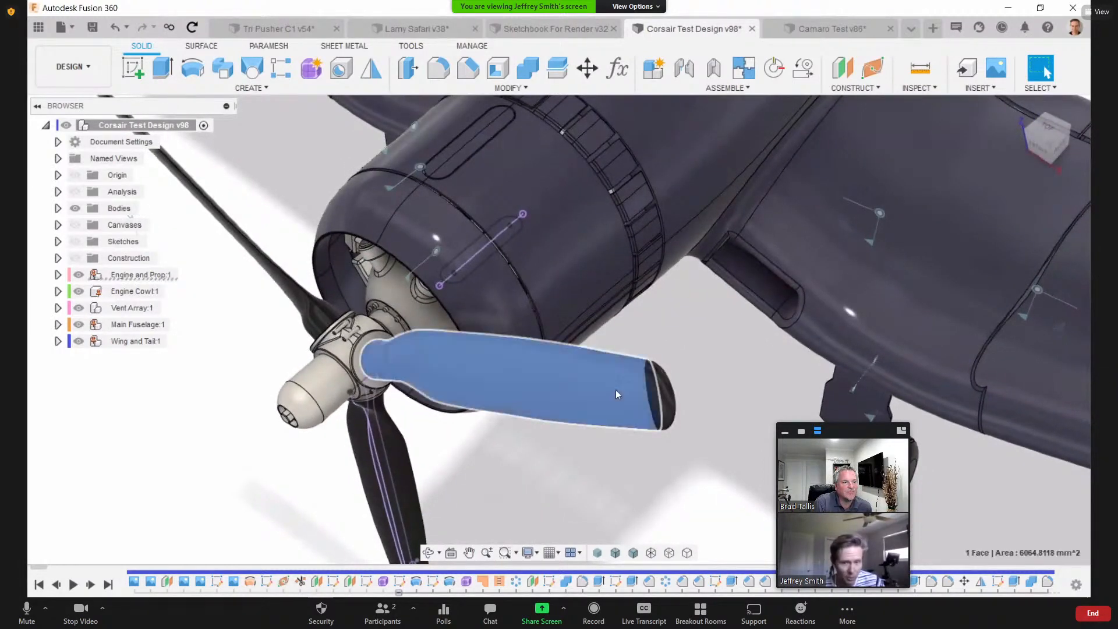
{"action": "left_click", "coordinate": [666, 398]}
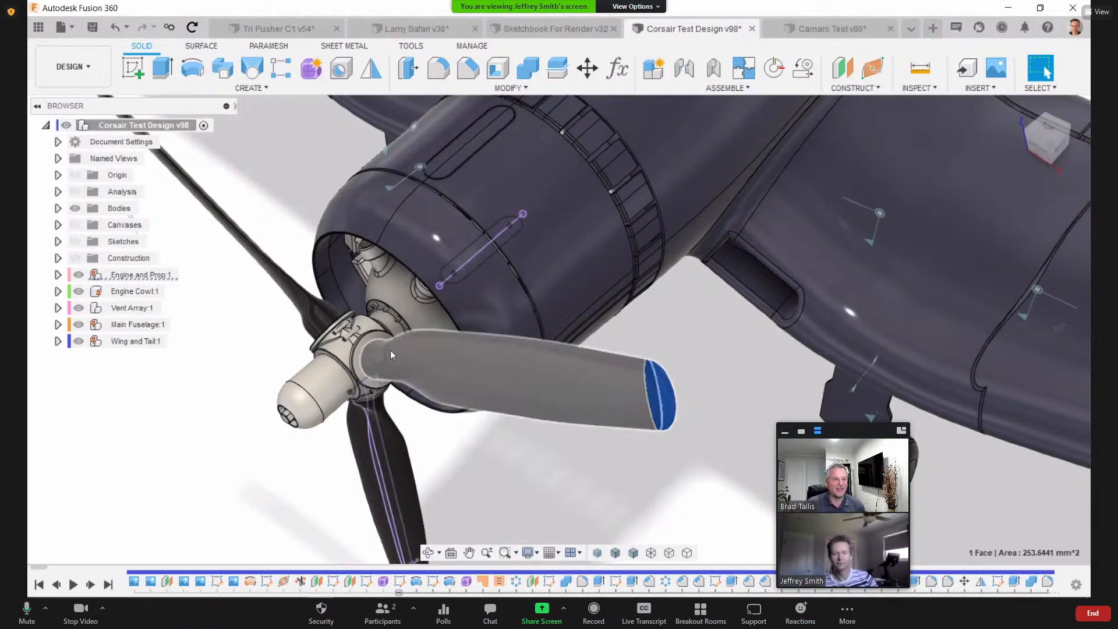
{"action": "middle_click_drag", "start_coordinate": [396, 357], "coordinate": [442, 309], "text": "shift"}
{"action": "scroll", "coordinate": [377, 355], "scroll_direction": "down", "scroll_amount": 6}
{"action": "middle_click_drag", "start_coordinate": [443, 309], "coordinate": [296, 374], "text": "shift"}
{"action": "scroll", "coordinate": [294, 382], "scroll_direction": "up", "scroll_amount": 3}
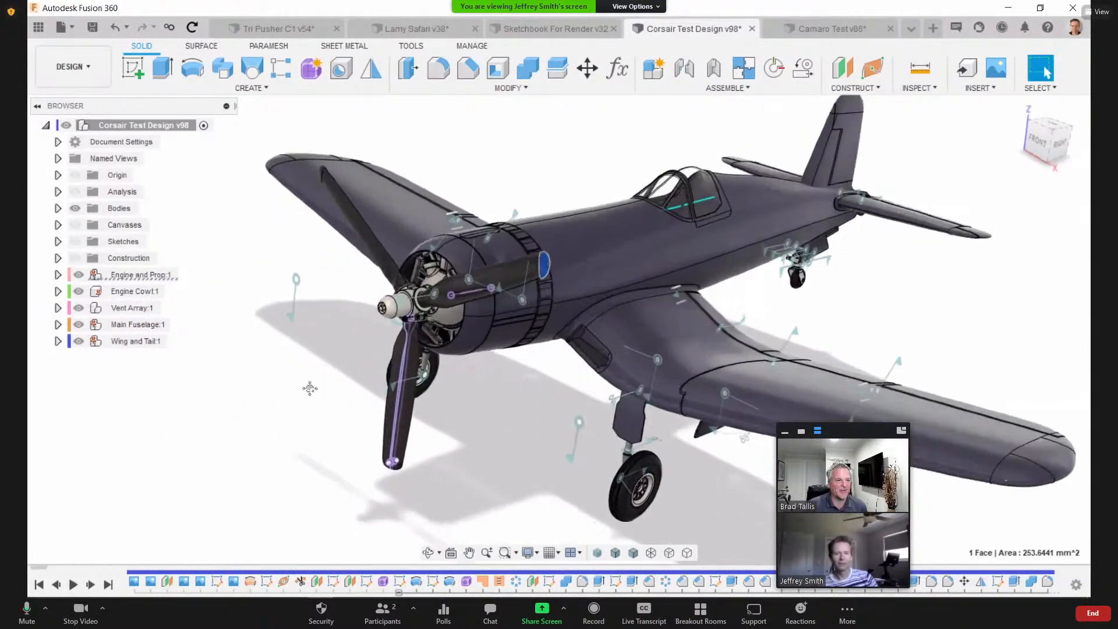